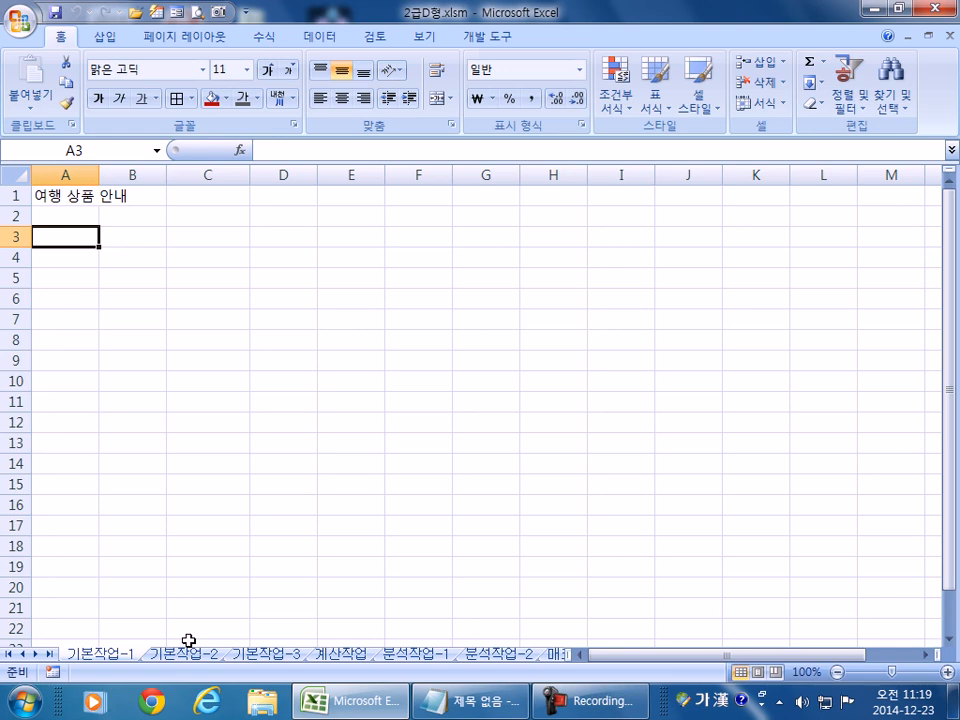
- On the 기본작업-2 sheet, merge and center the title across A1:H1
click(183, 655)
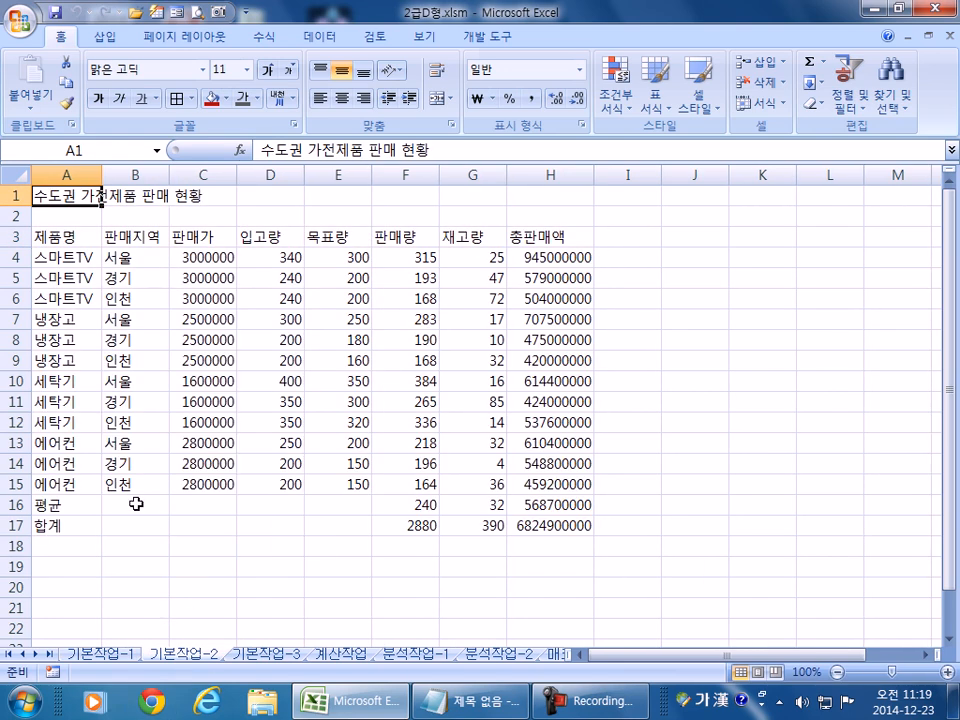
drag(52, 196, 556, 199)
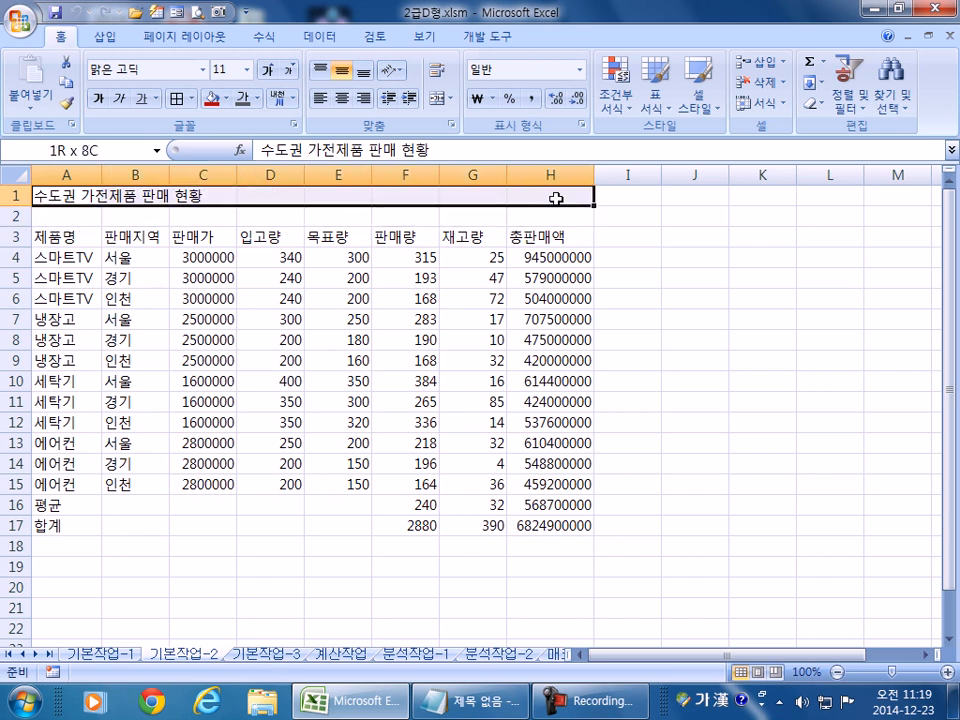
click(435, 100)
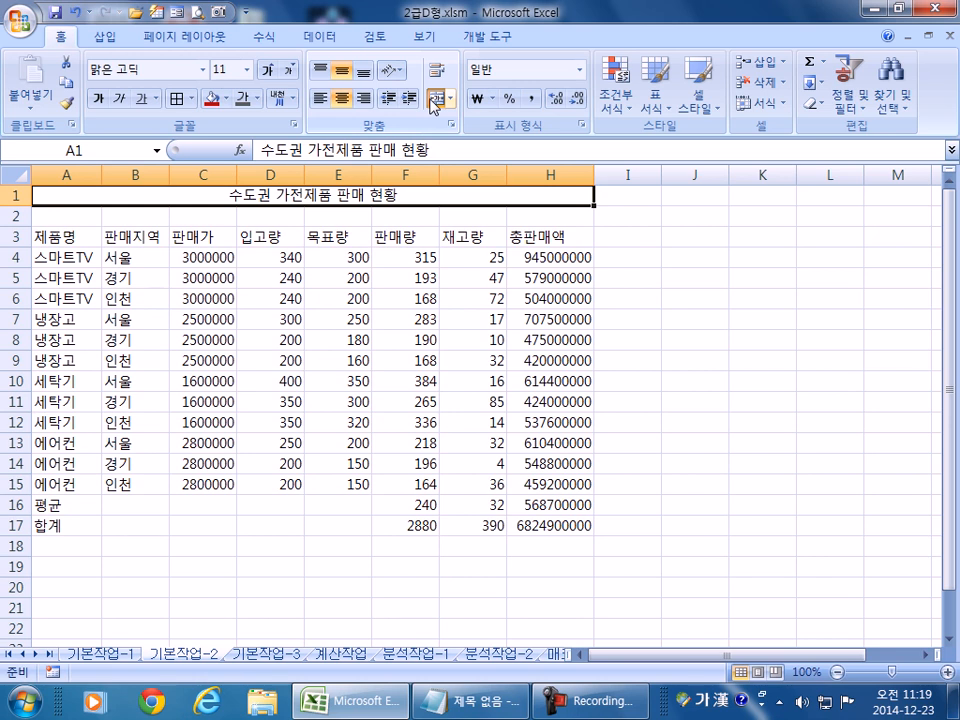
- Format the merged title in A1 with the 굴림체 font, size 18 and bold
click(200, 72)
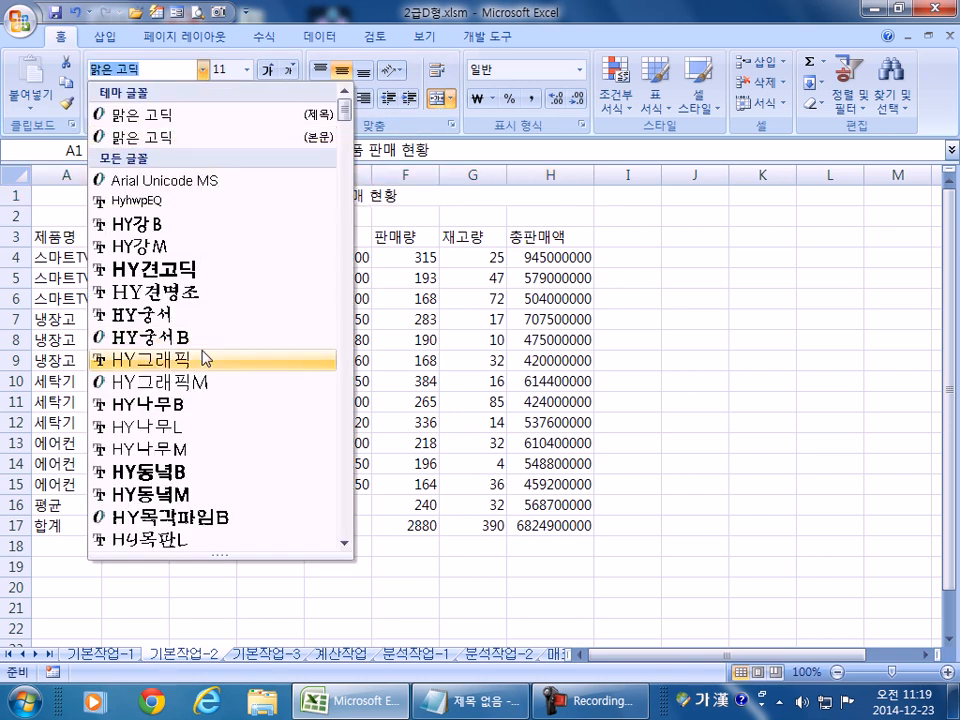
scroll(207, 362, down, 6)
scroll(207, 362, down, 6)
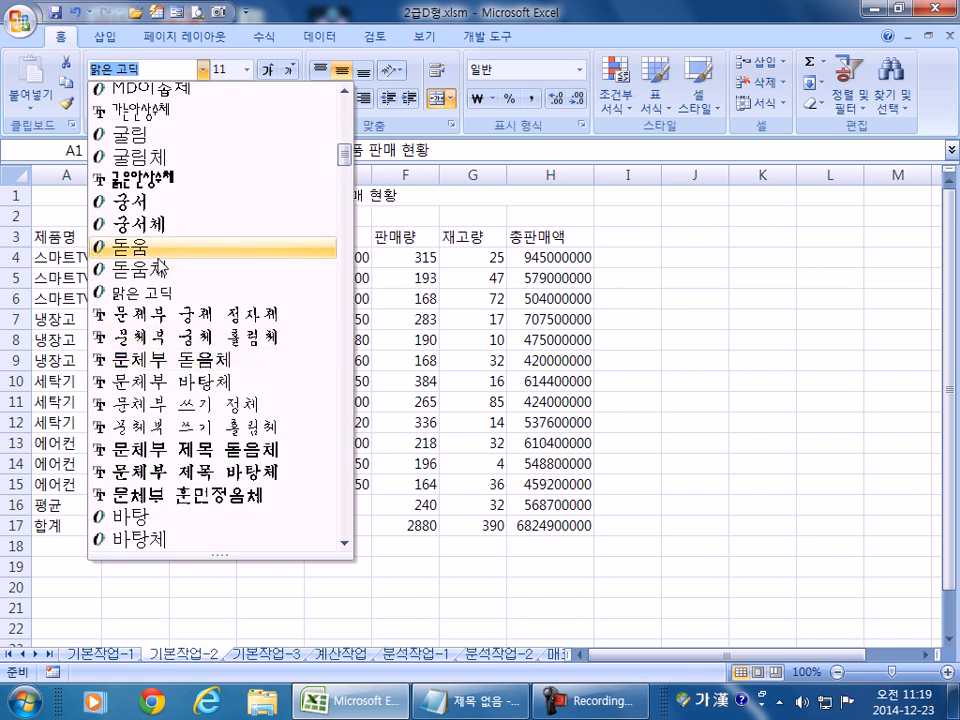
click(150, 157)
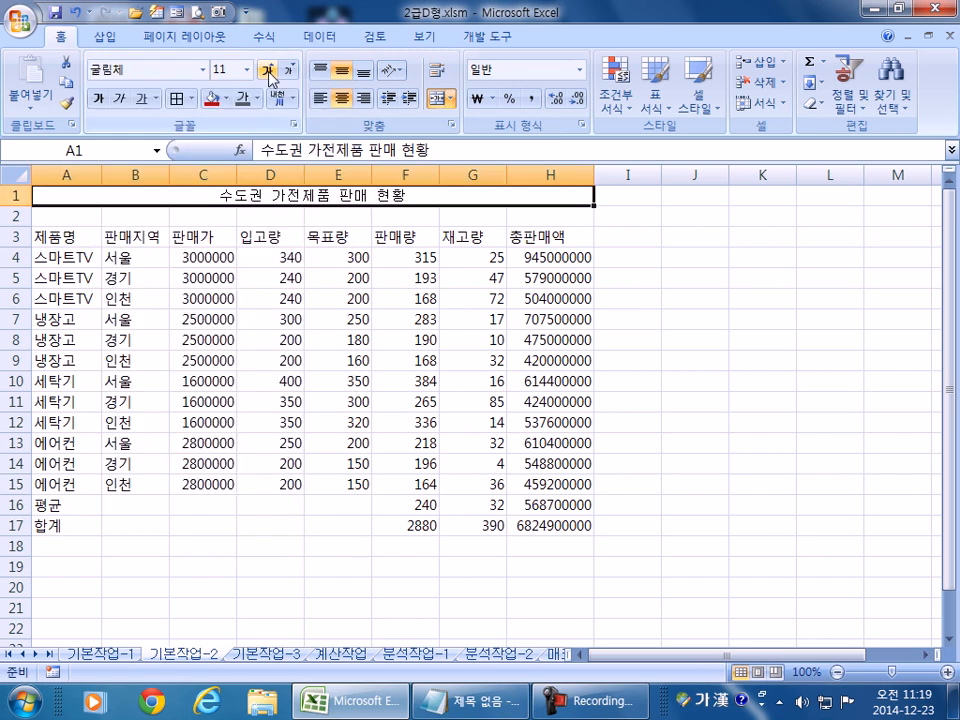
click(238, 70)
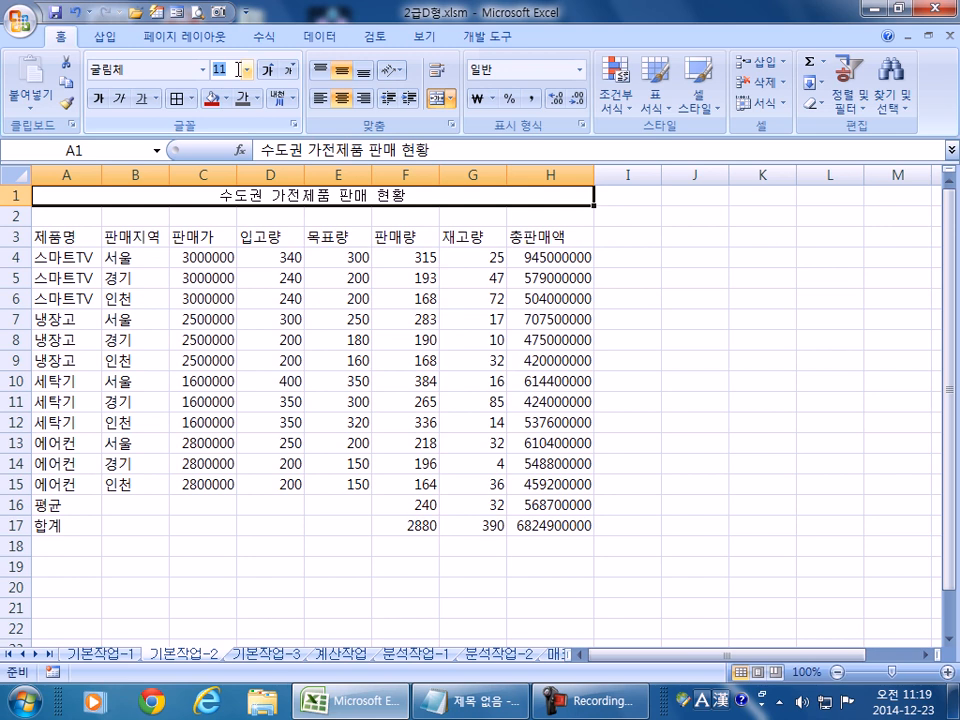
click(267, 70)
click(267, 70)
click(267, 70)
click(267, 70)
click(267, 70)
click(289, 70)
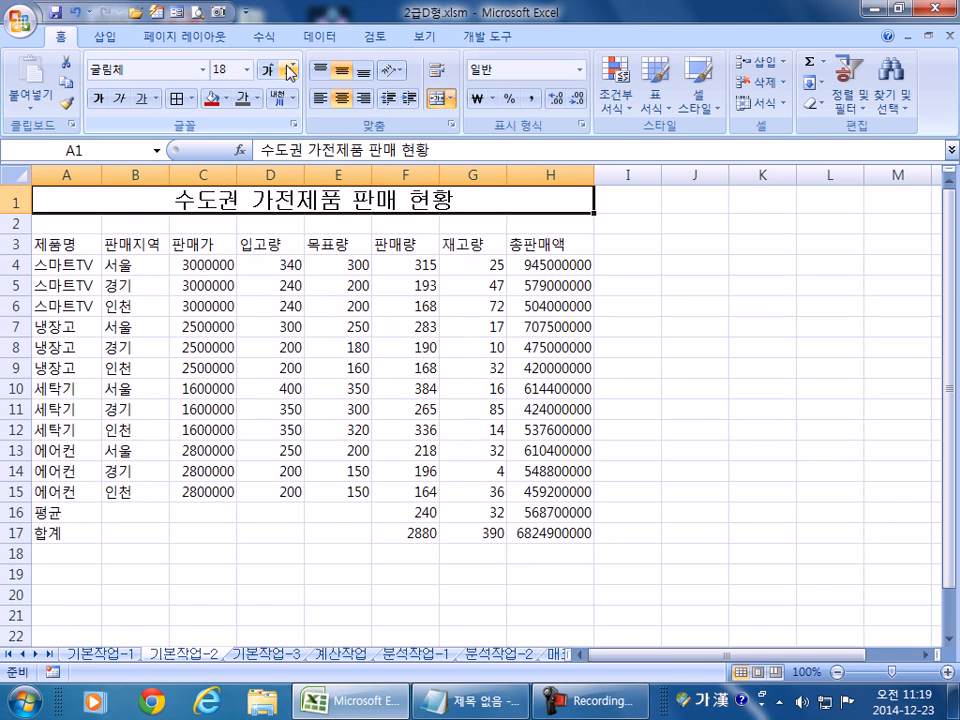
click(95, 100)
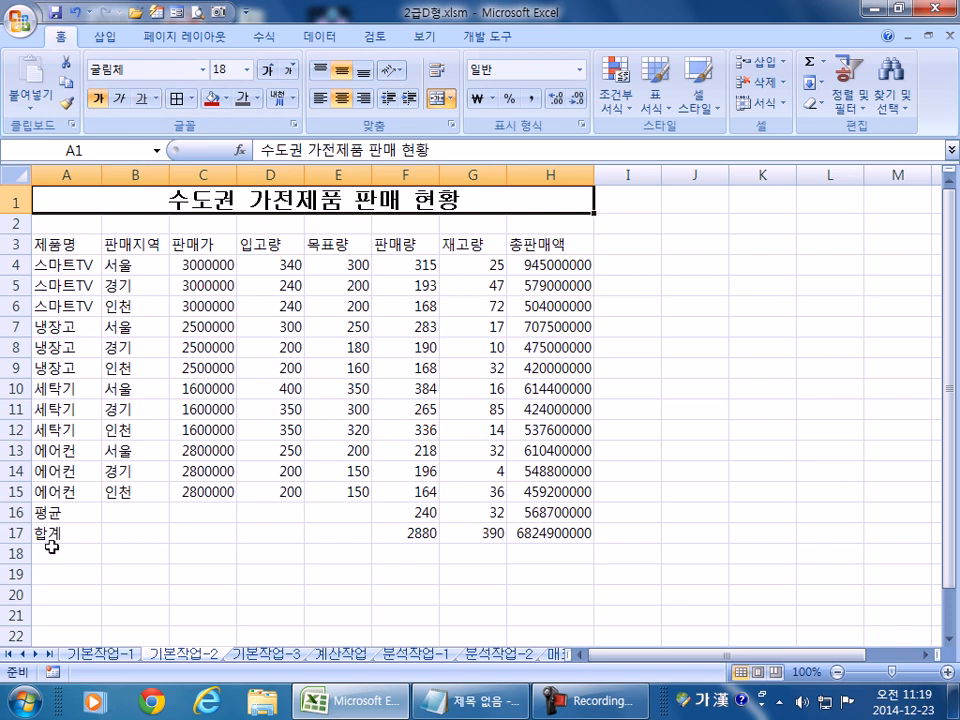
- Merge and center A16:E16 and A17:E17 as separate cells and apply the 강조색6 cell style to both
drag(50, 514, 339, 510)
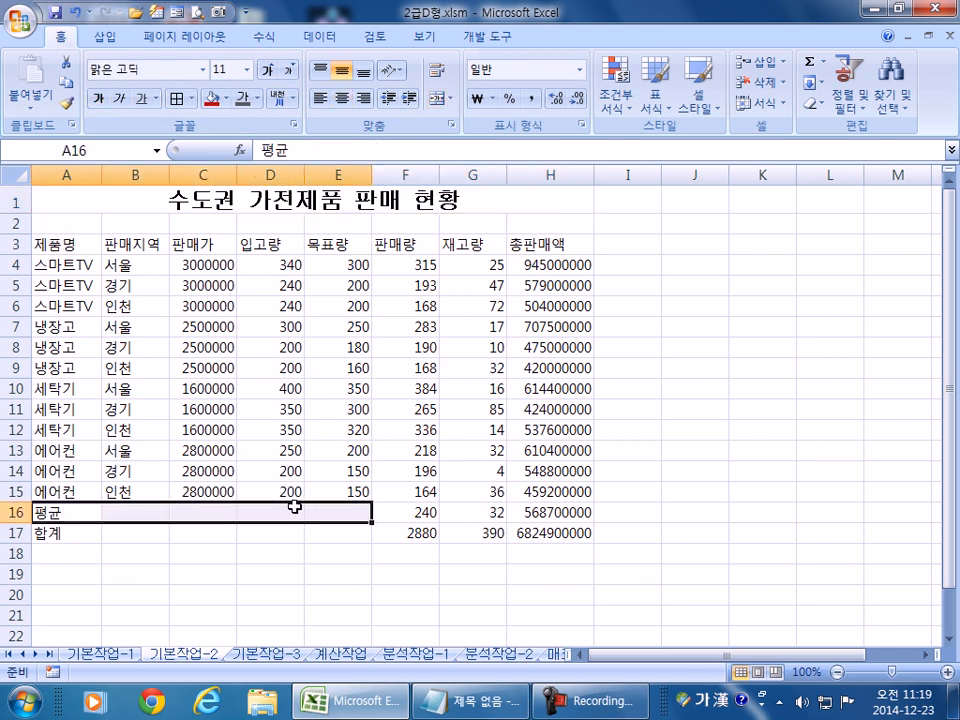
ctrl+click(74, 534)
drag(74, 534, 332, 531)
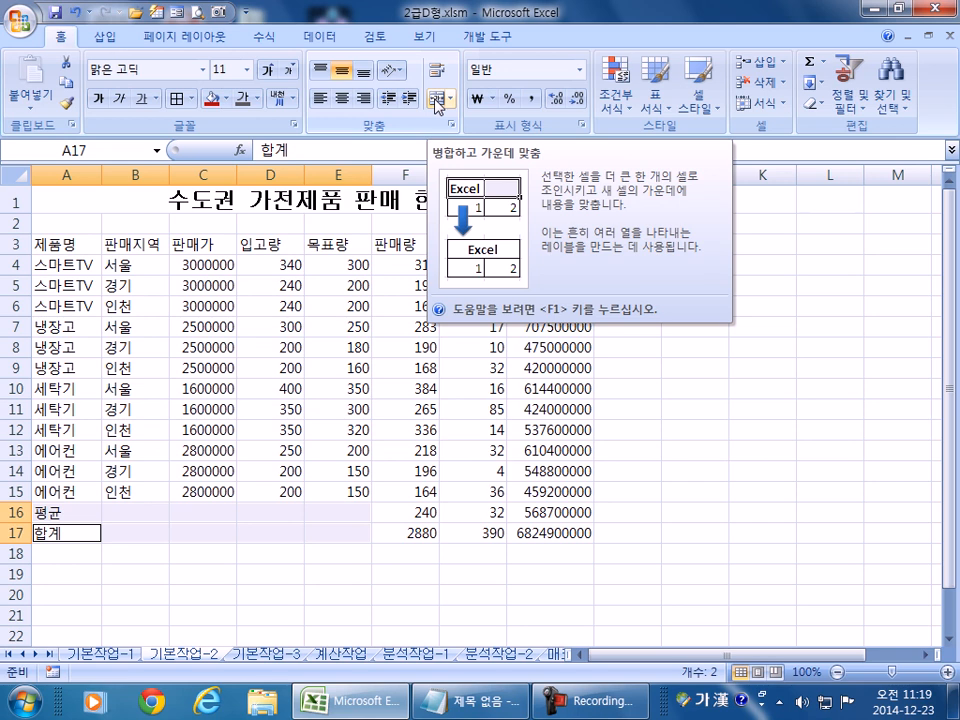
click(437, 100)
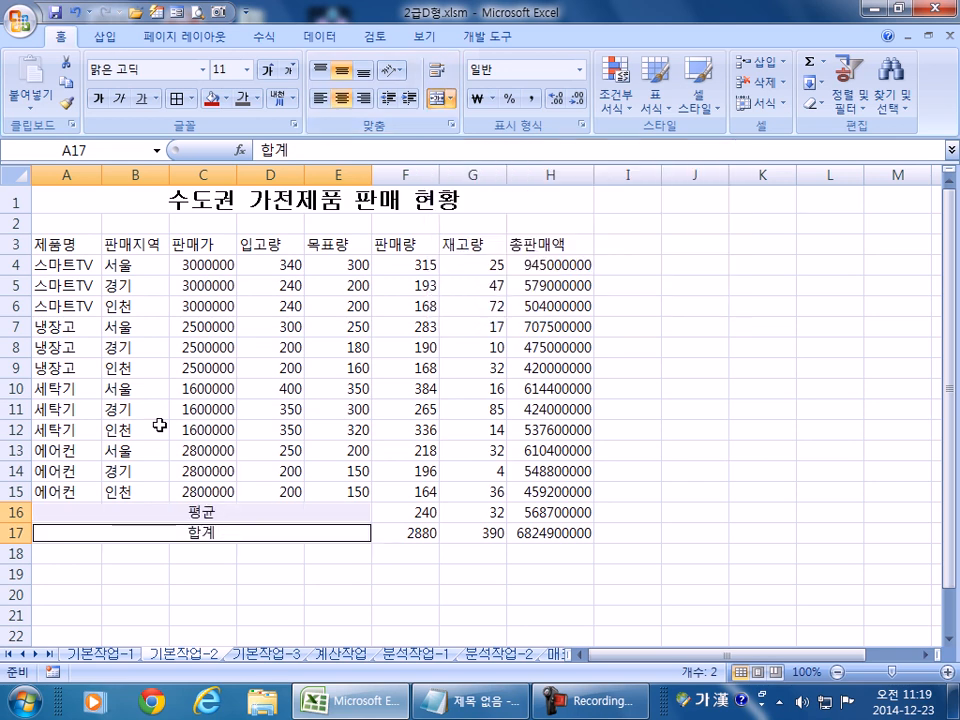
click(694, 86)
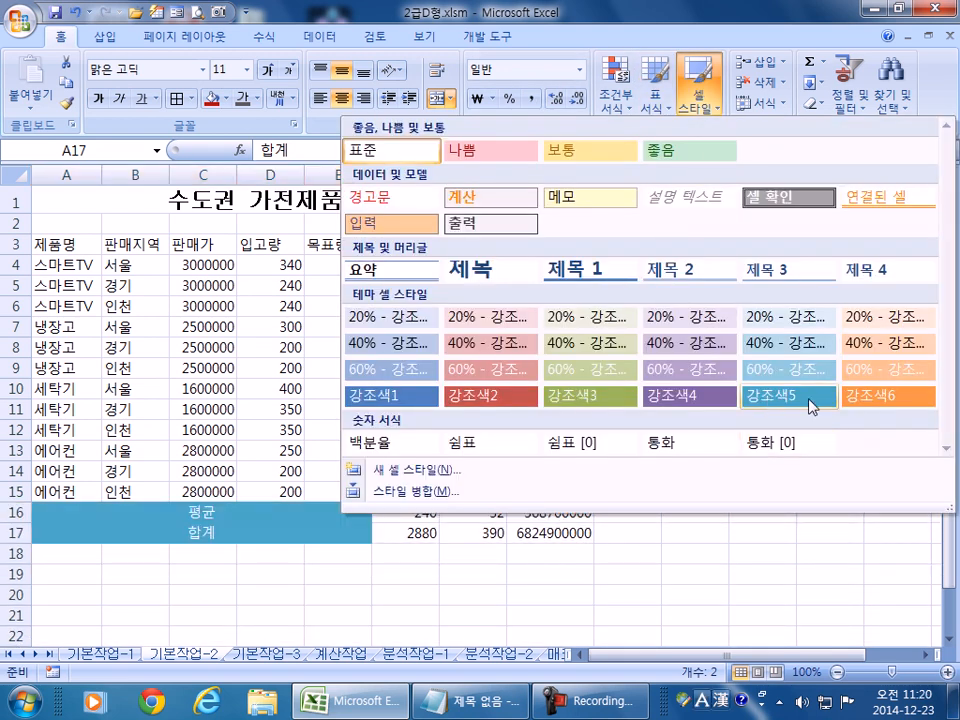
click(886, 397)
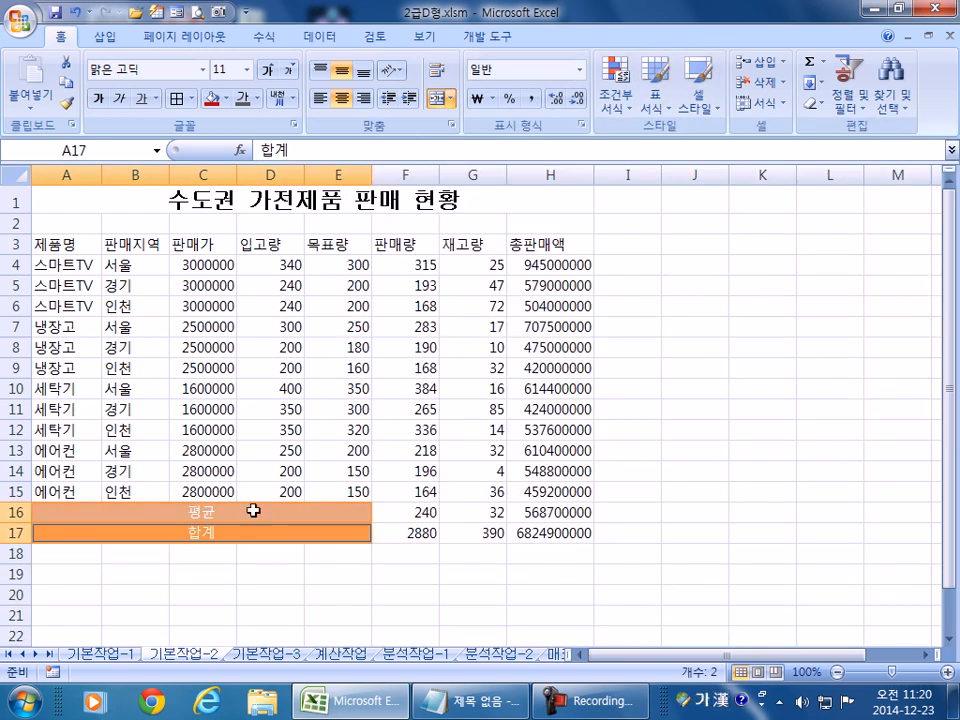
- Convert the word 수도권 in the A1 title to the Hanja 首都圈
double_click(238, 199)
drag(238, 199, 176, 199)
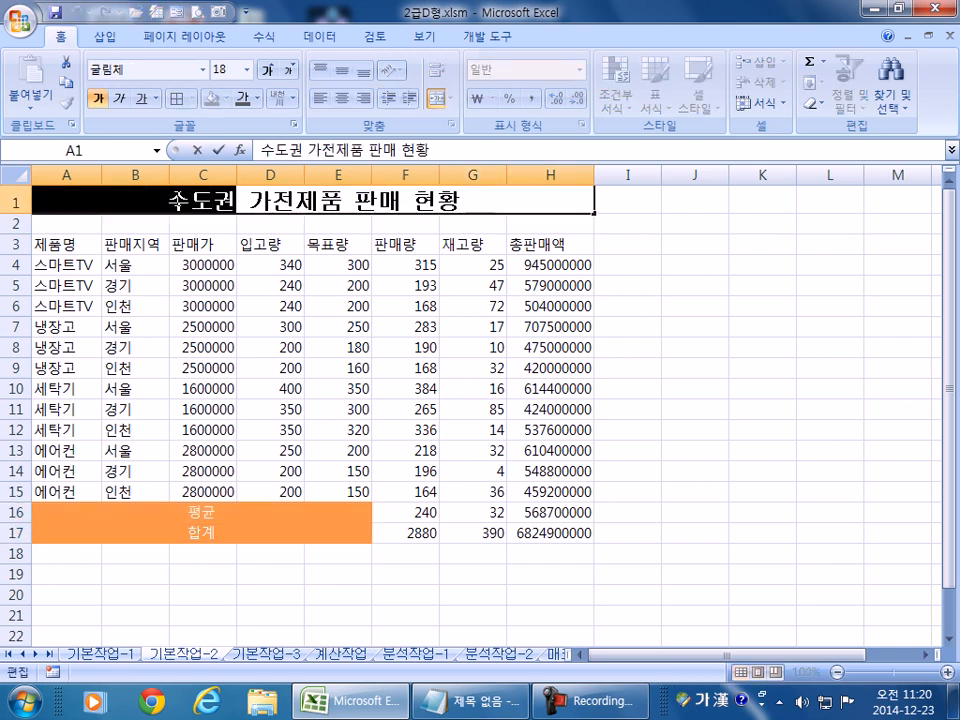
key(Hangul_Hanja)
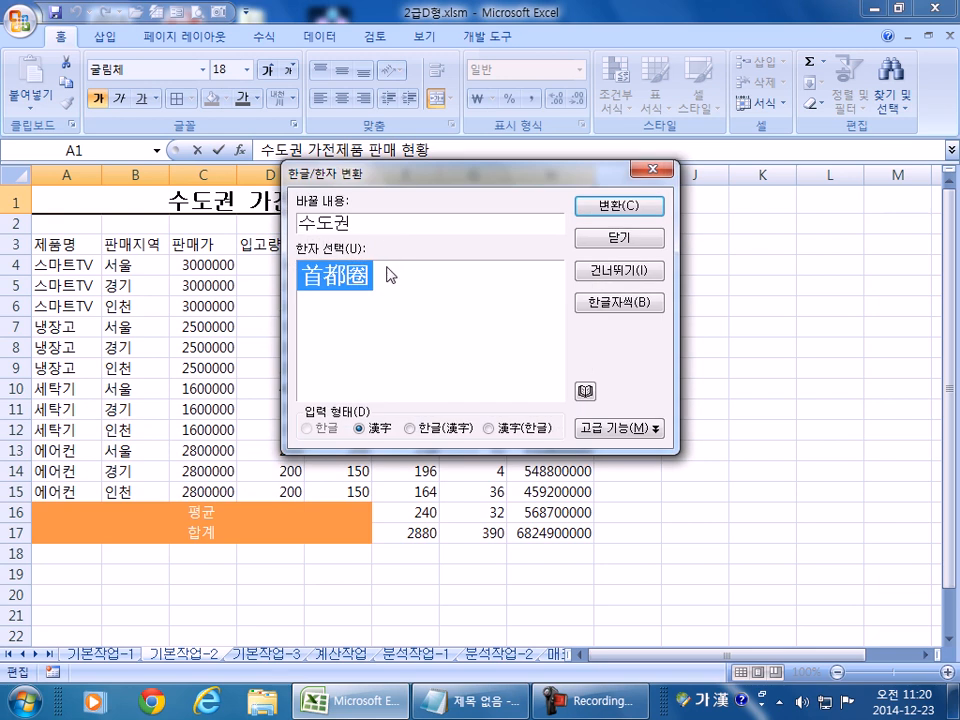
click(645, 207)
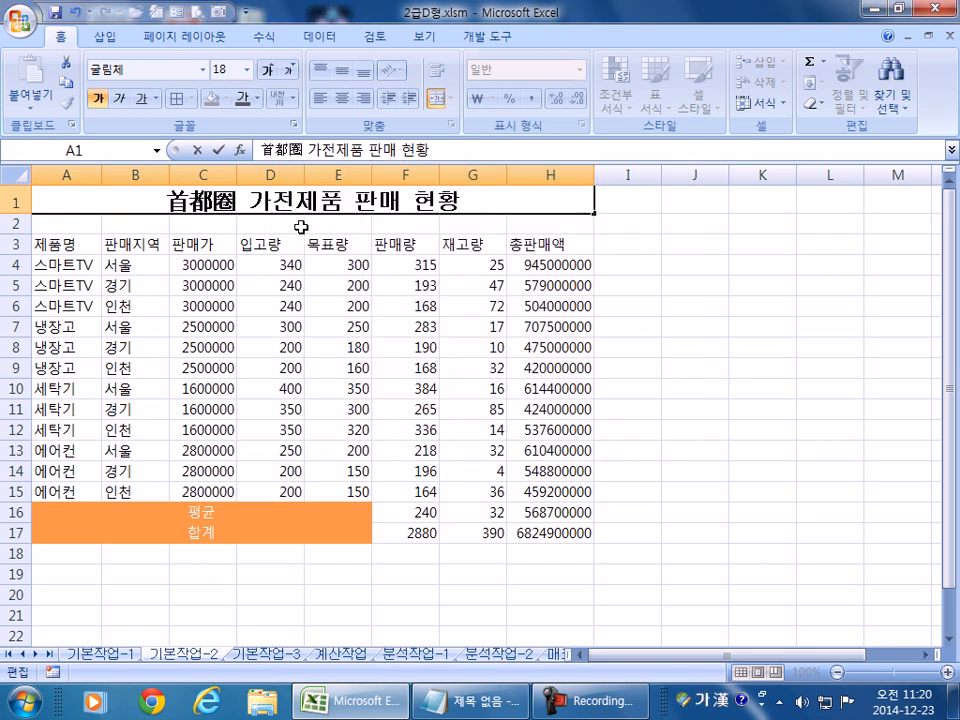
- Insert a comment on cell H17 containing the text 총판매액 합계
click(546, 533)
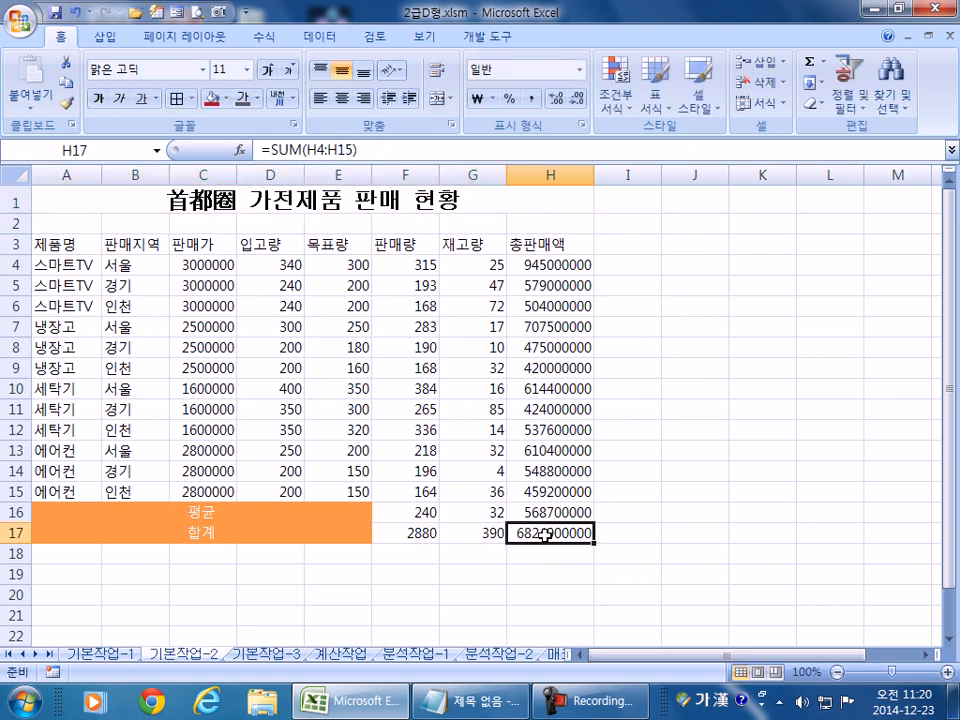
right_click(544, 535)
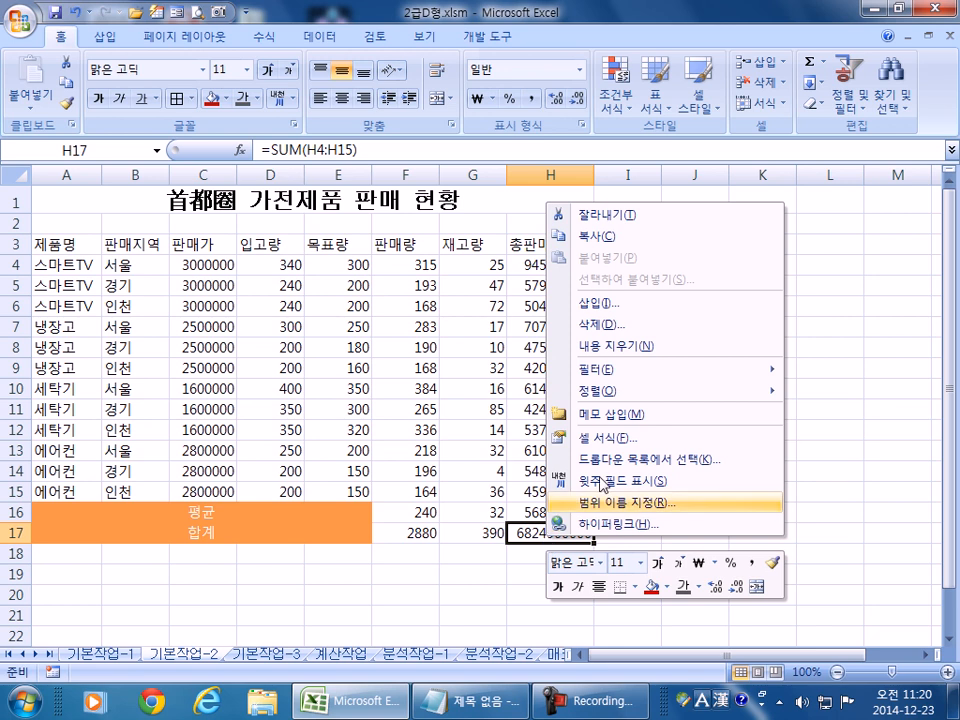
click(604, 421)
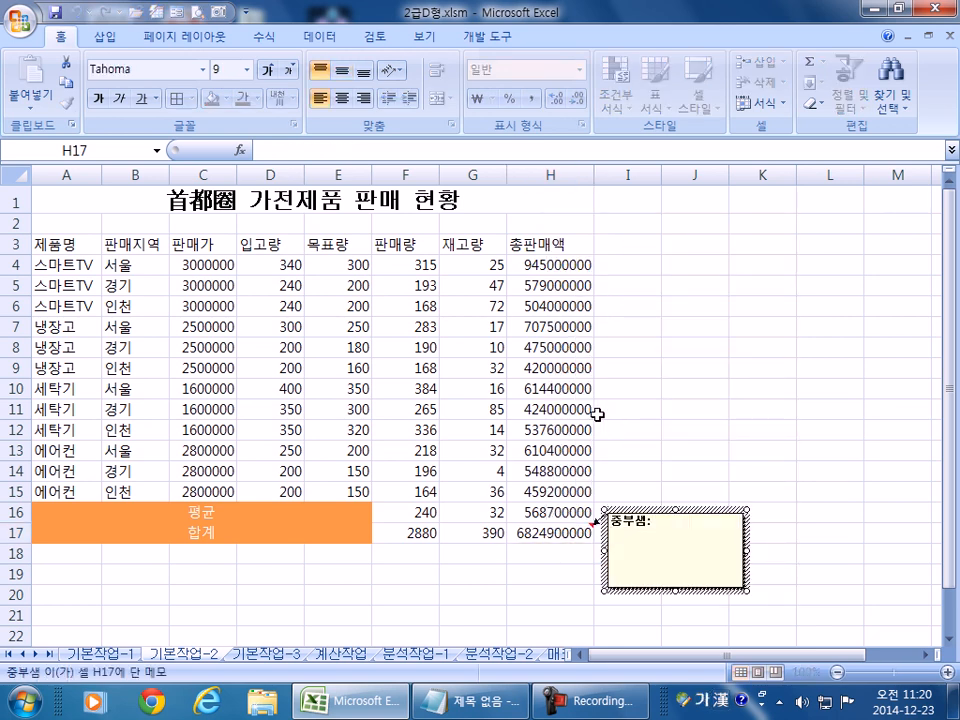
text(흥ㅍ)
key(BackSpace)
key(BackSpace)
key(BackSpace)
key(BackSpace)
key(BackSpace)
key(Hangul)
text(초ㅇ판매액)
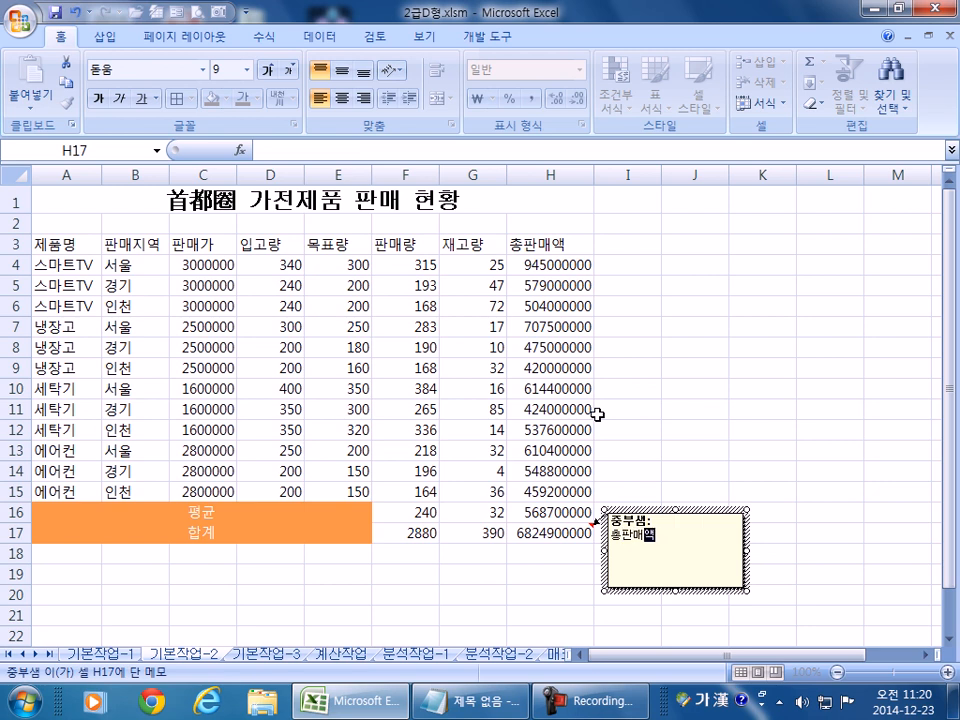
text( 합계)
- Delete the author name line from the H17 comment so only 총판매액 합계 is left
key(Up)
key(BackSpace)
key(BackSpace)
key(BackSpace)
key(BackSpace)
key(Delete)
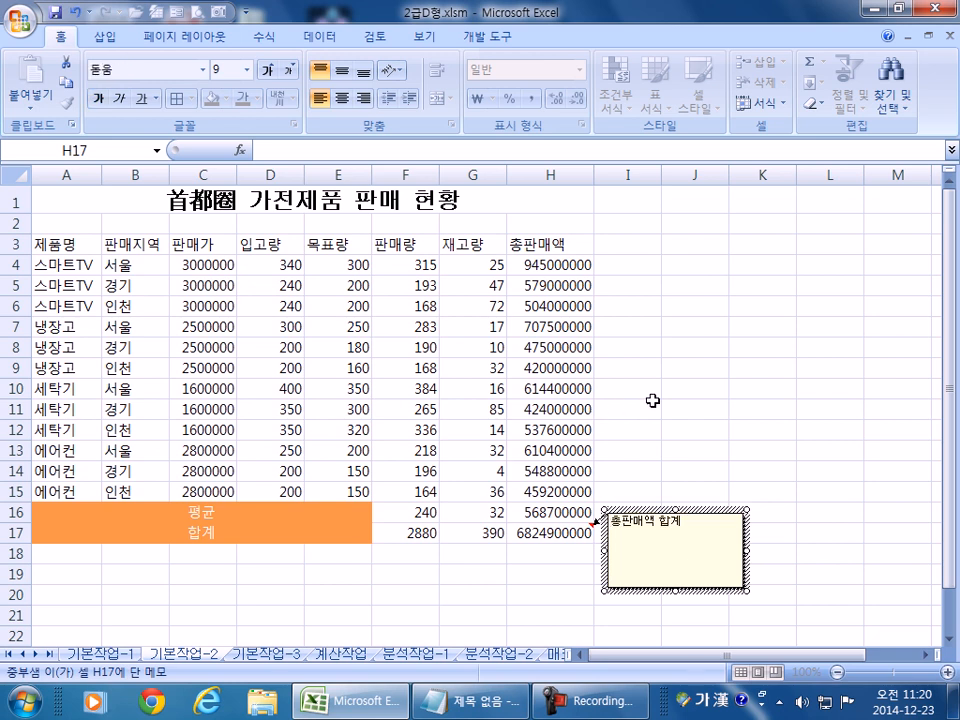
- Format the whole H17 comment with the 맑은 고딕 font, size 11 and bold
click(665, 509)
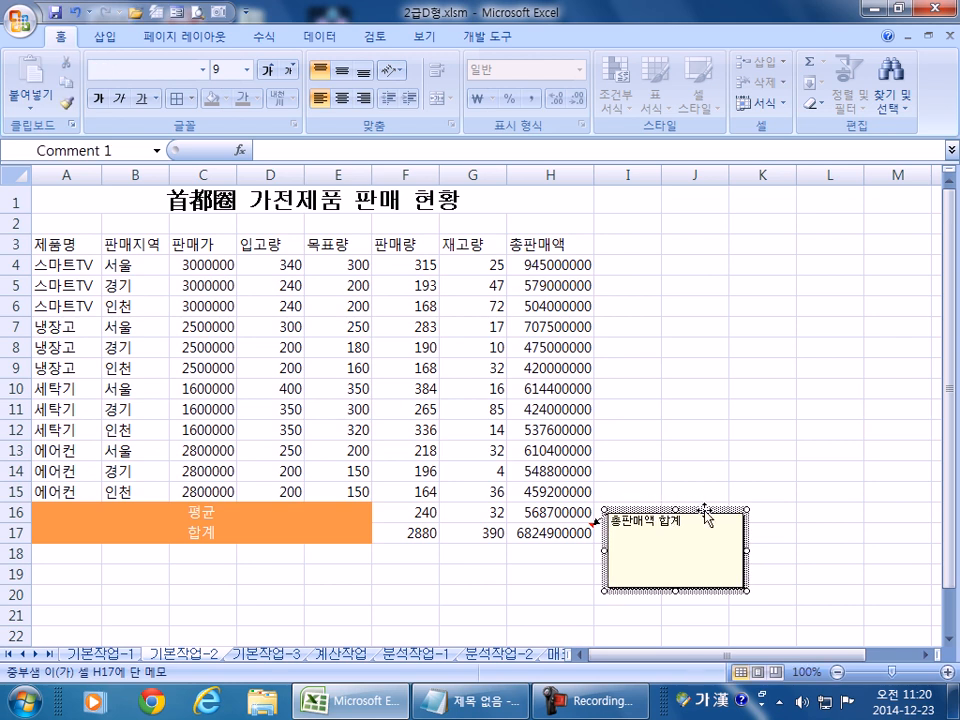
click(203, 70)
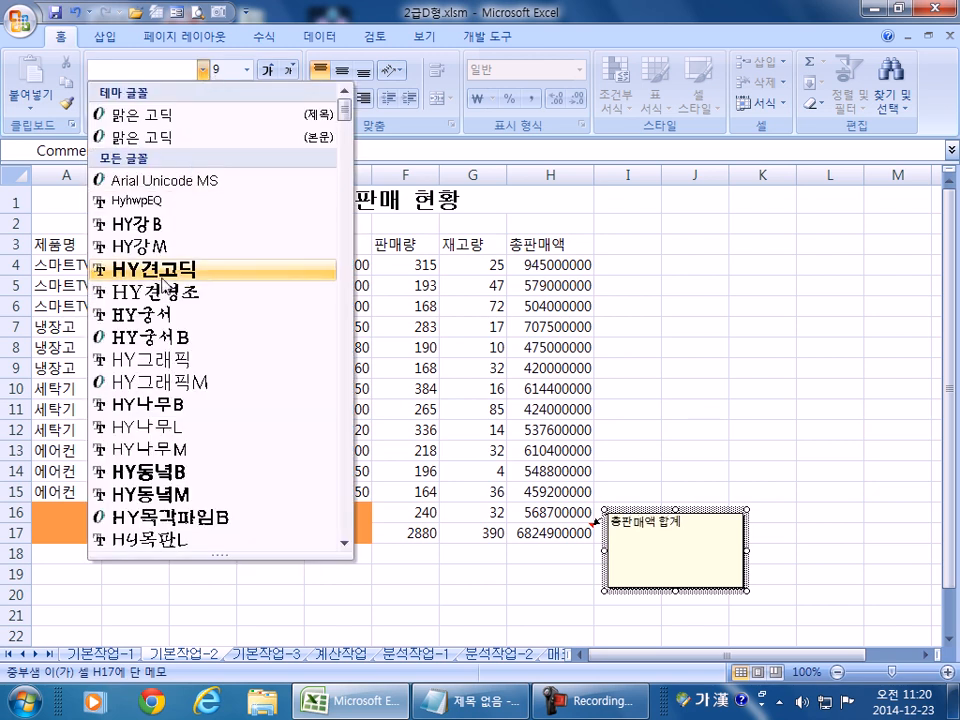
scroll(180, 362, down, 6)
scroll(180, 362, down, 9)
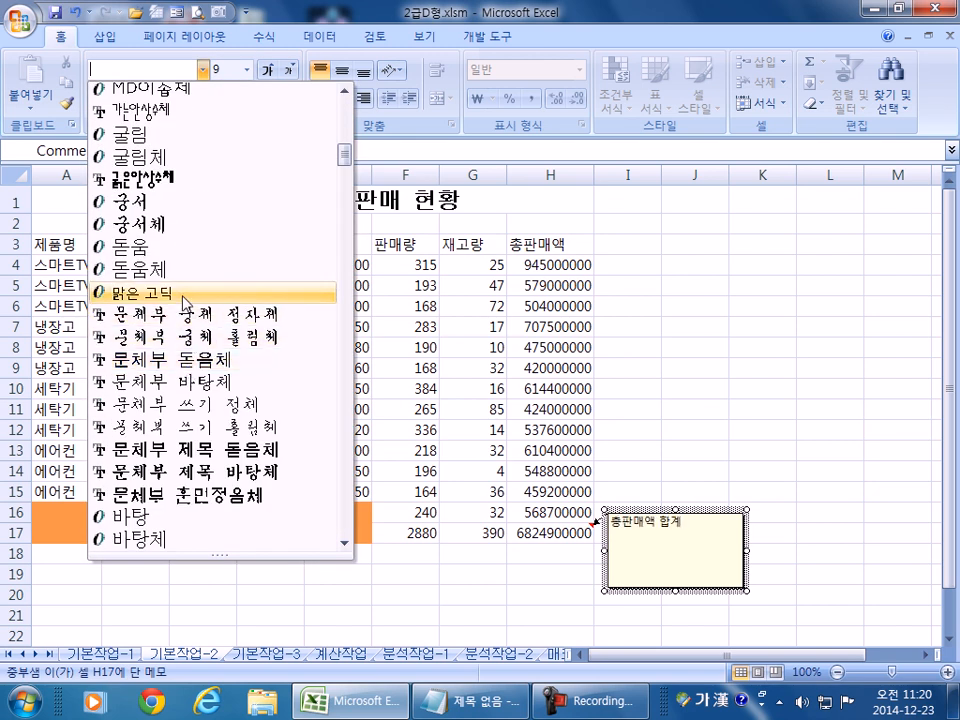
click(170, 294)
click(267, 70)
click(267, 70)
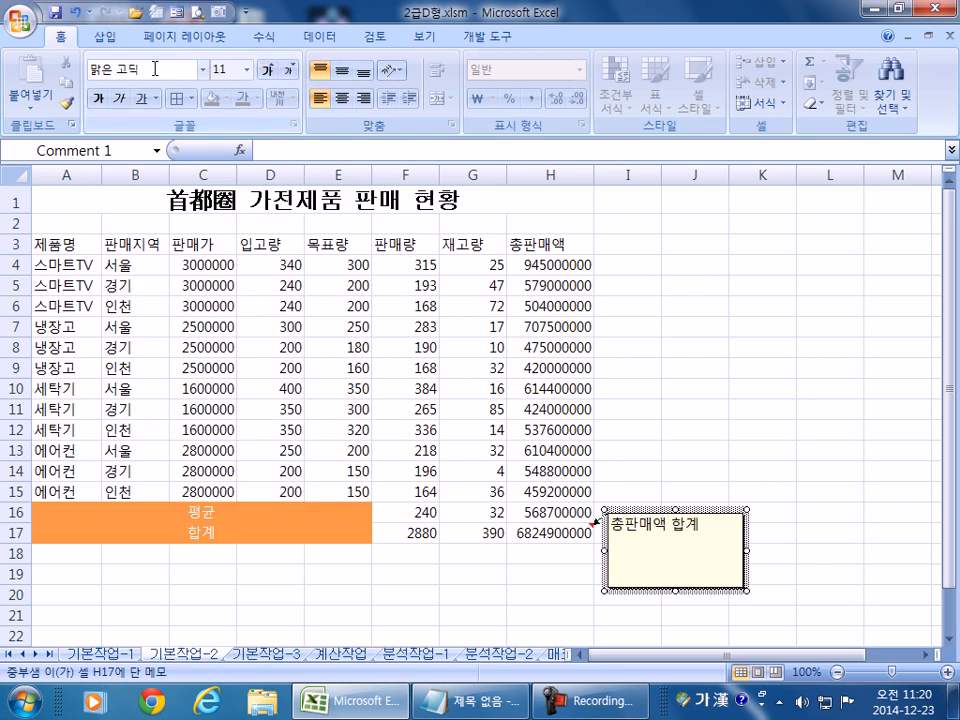
click(97, 99)
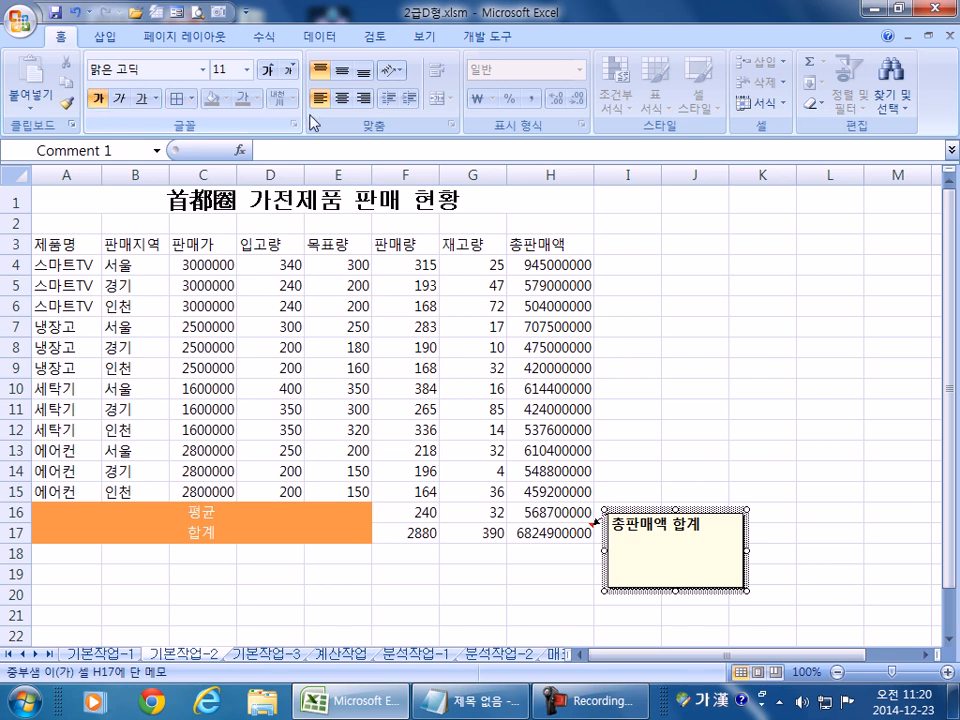
- In the H17 comment's format settings, choose a yellow (노랑) fill and enable automatic size (자동 크기)
key(ctrl+1)
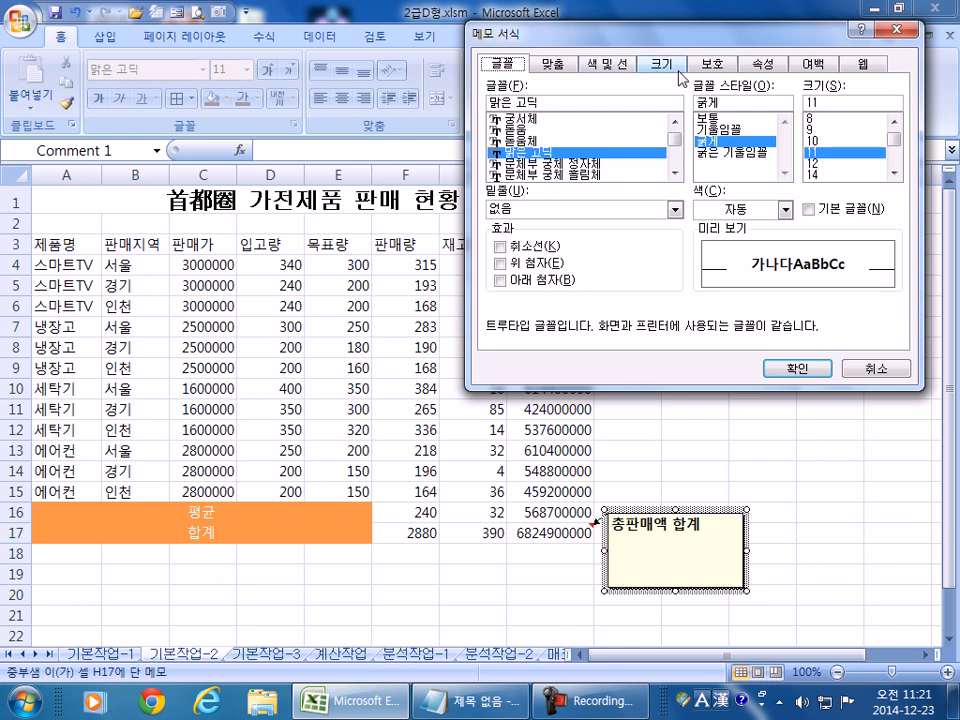
click(607, 68)
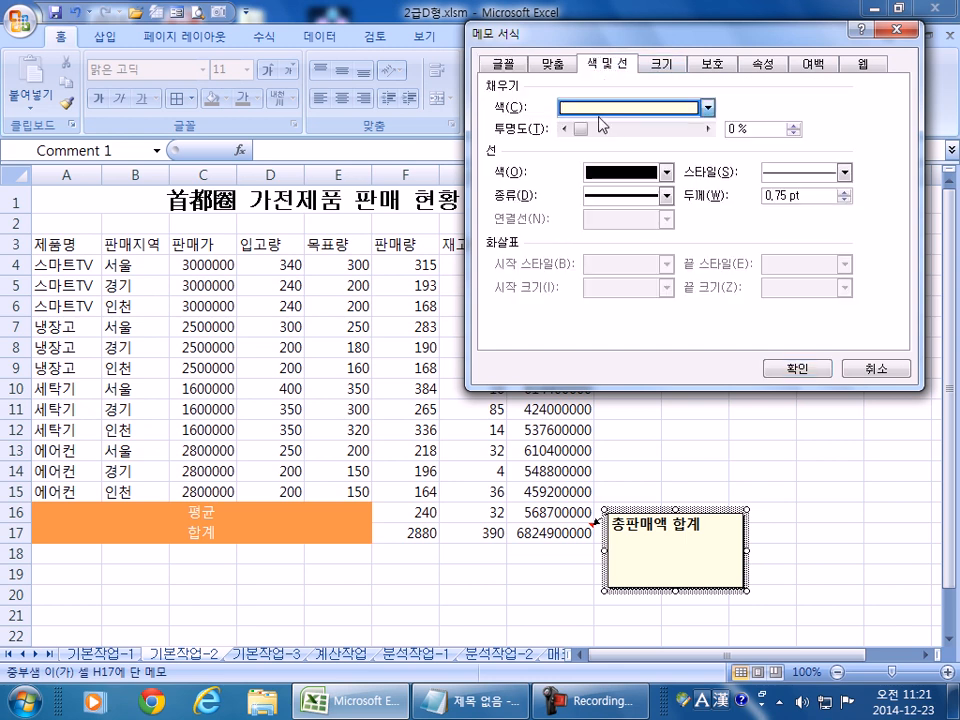
click(600, 110)
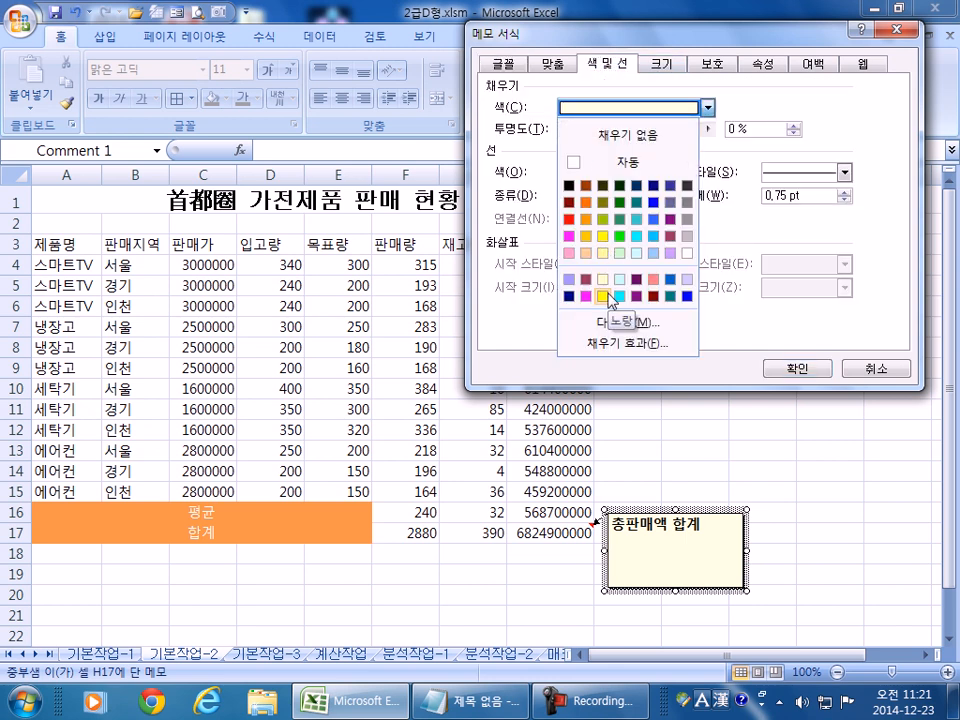
click(606, 298)
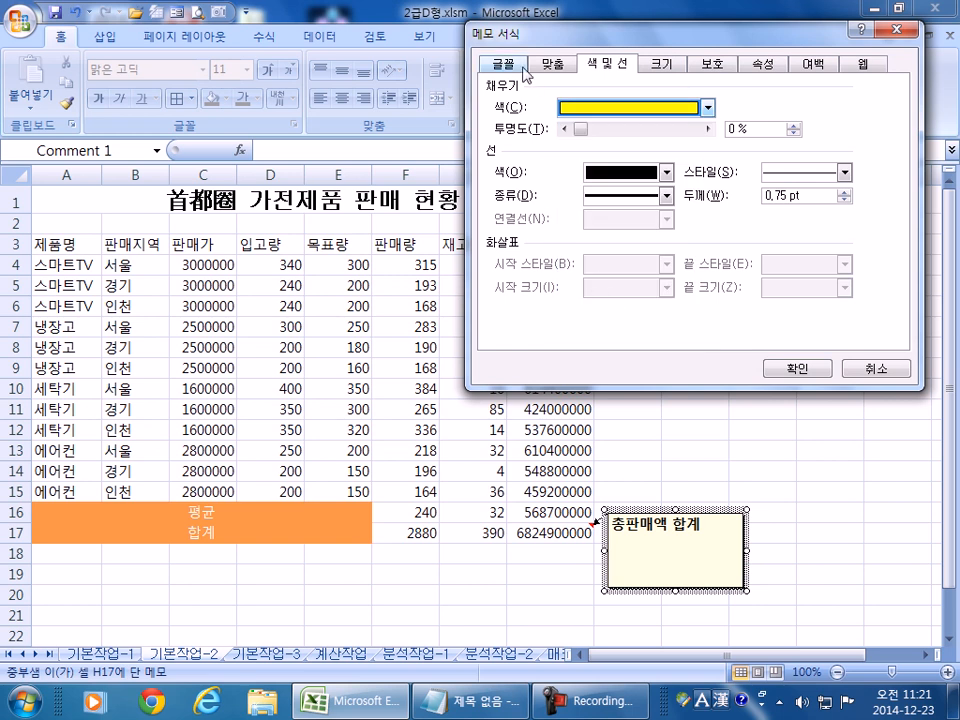
click(553, 63)
click(518, 156)
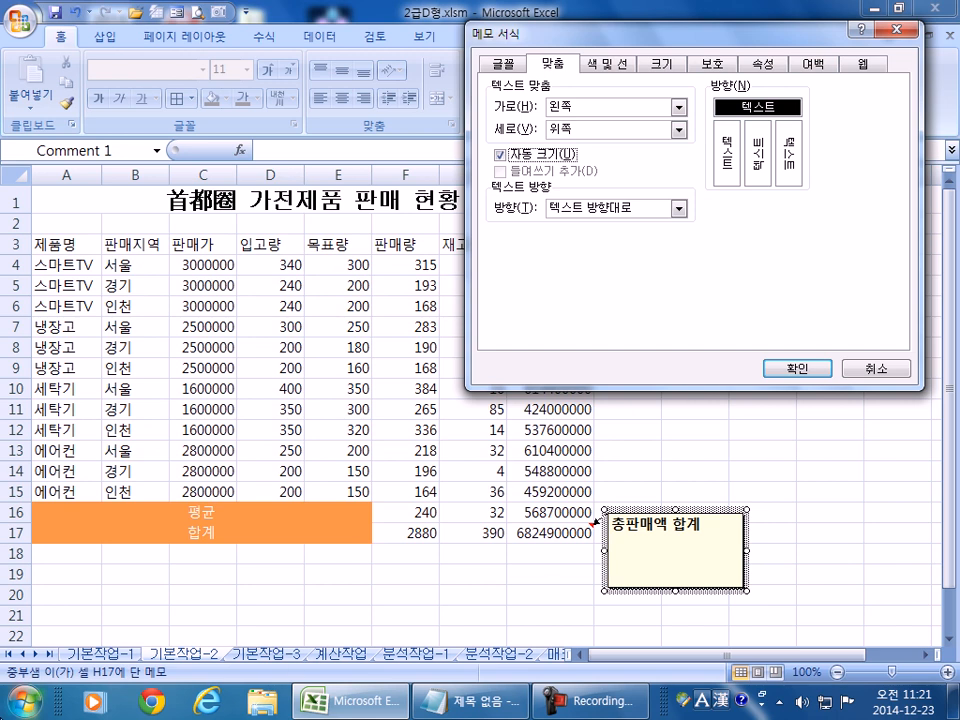
key(super)
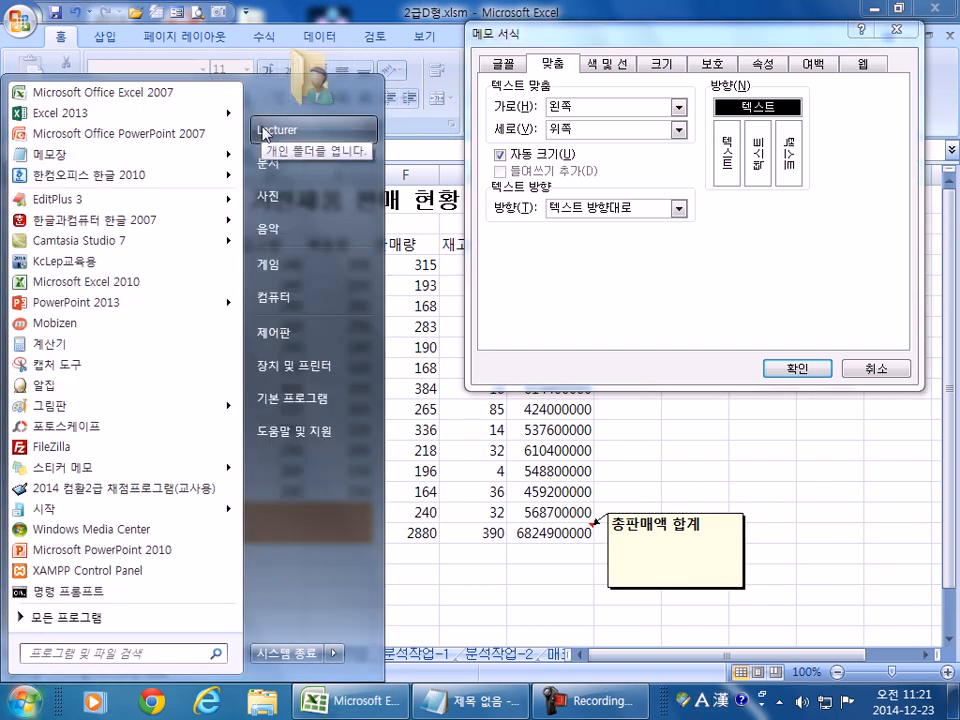
click(660, 537)
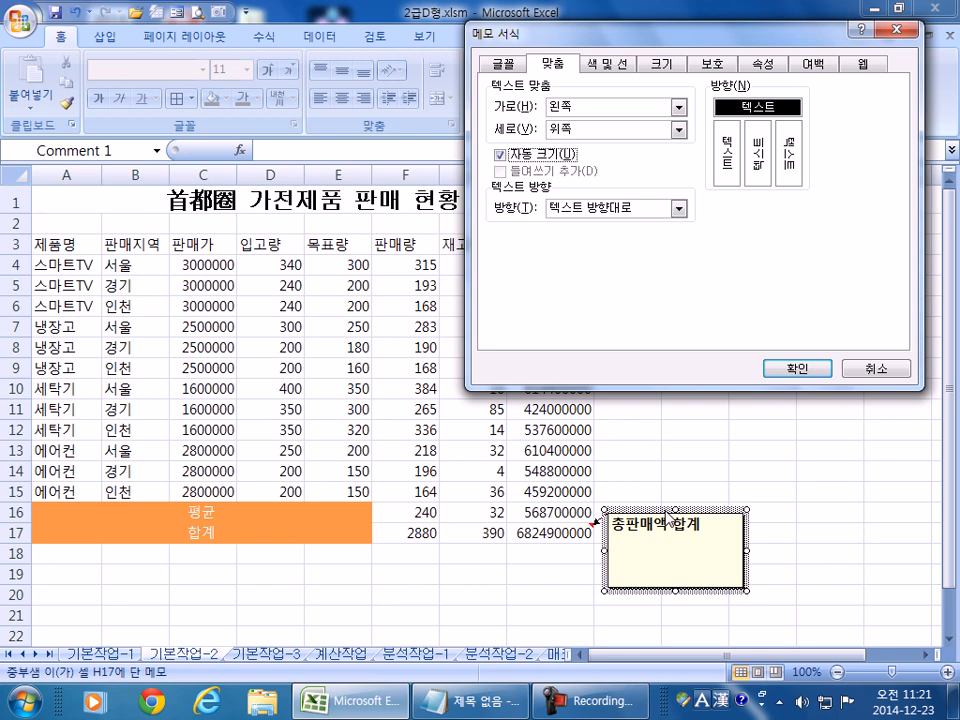
click(612, 65)
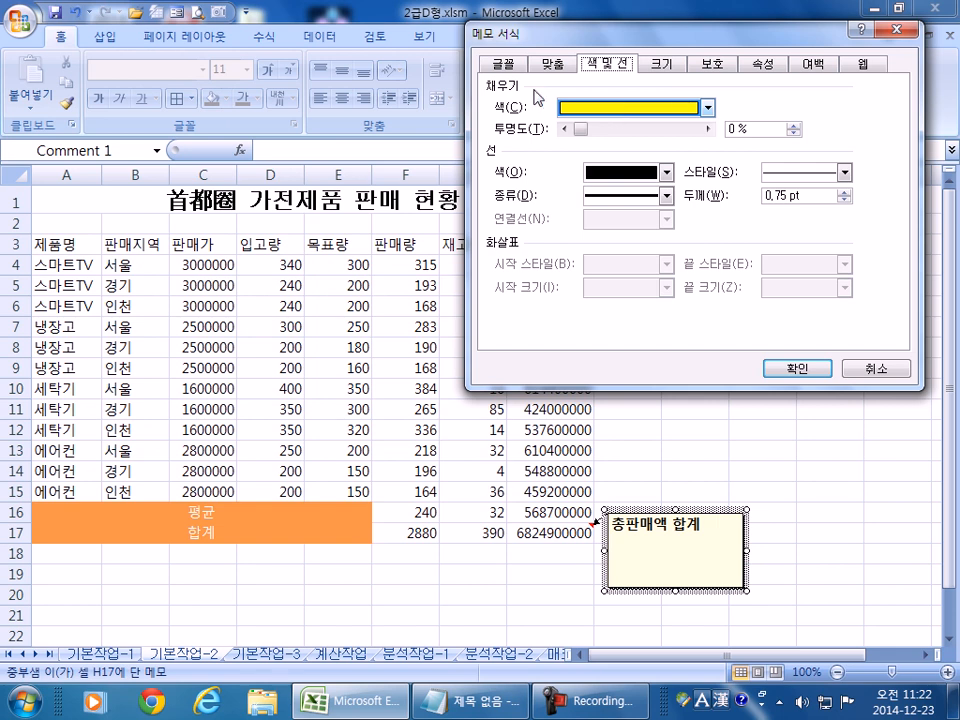
- Apply the yellow fill and automatic size (자동 크기) settings to the H17 comment
click(503, 63)
click(553, 63)
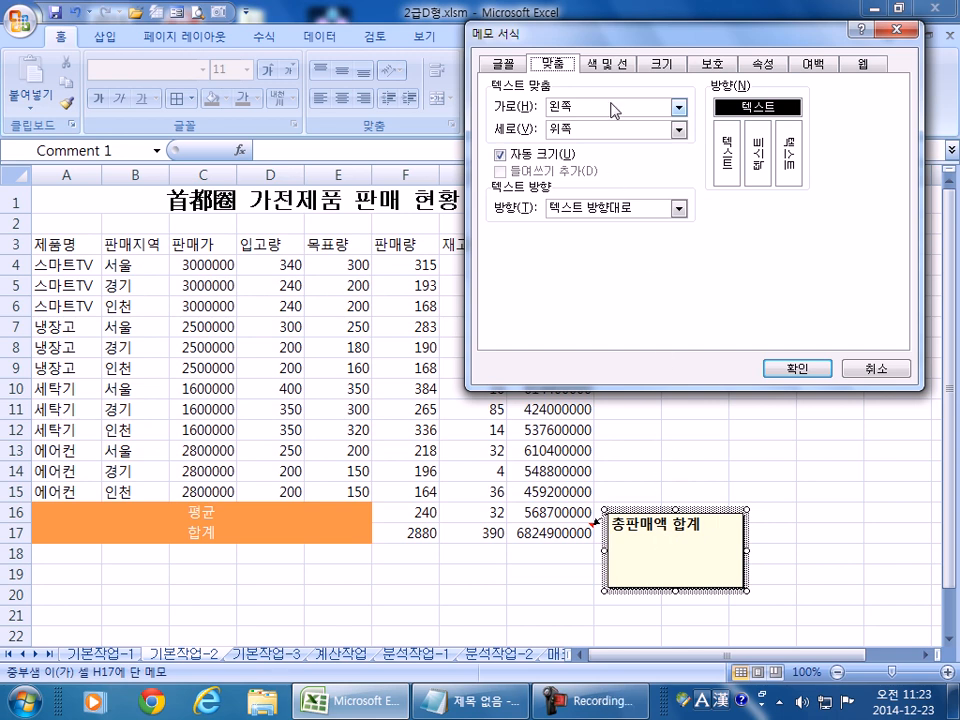
click(624, 62)
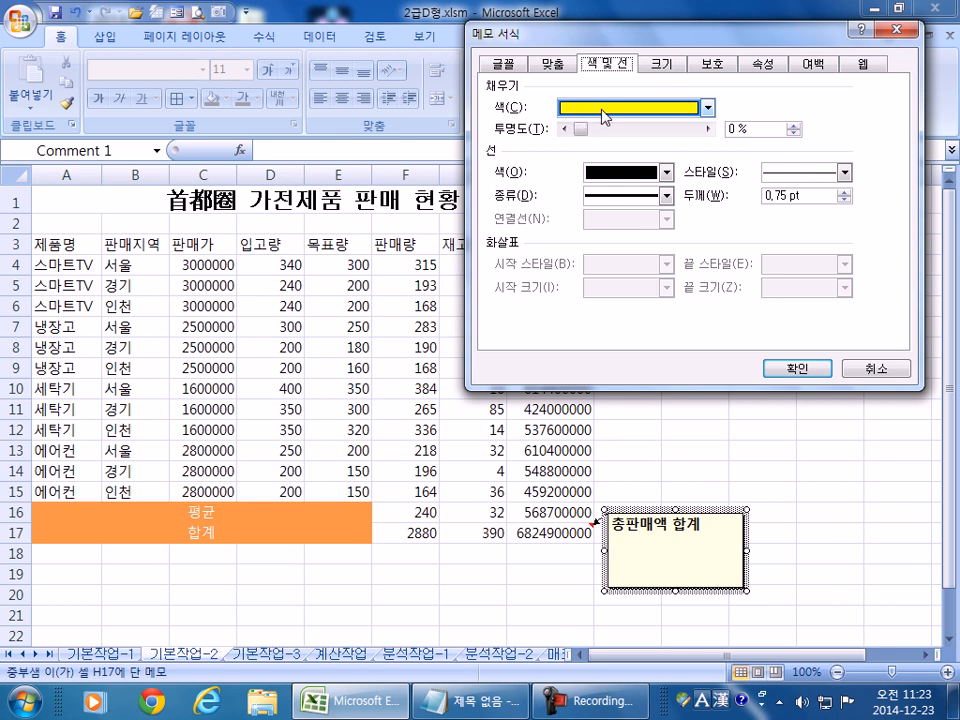
click(796, 368)
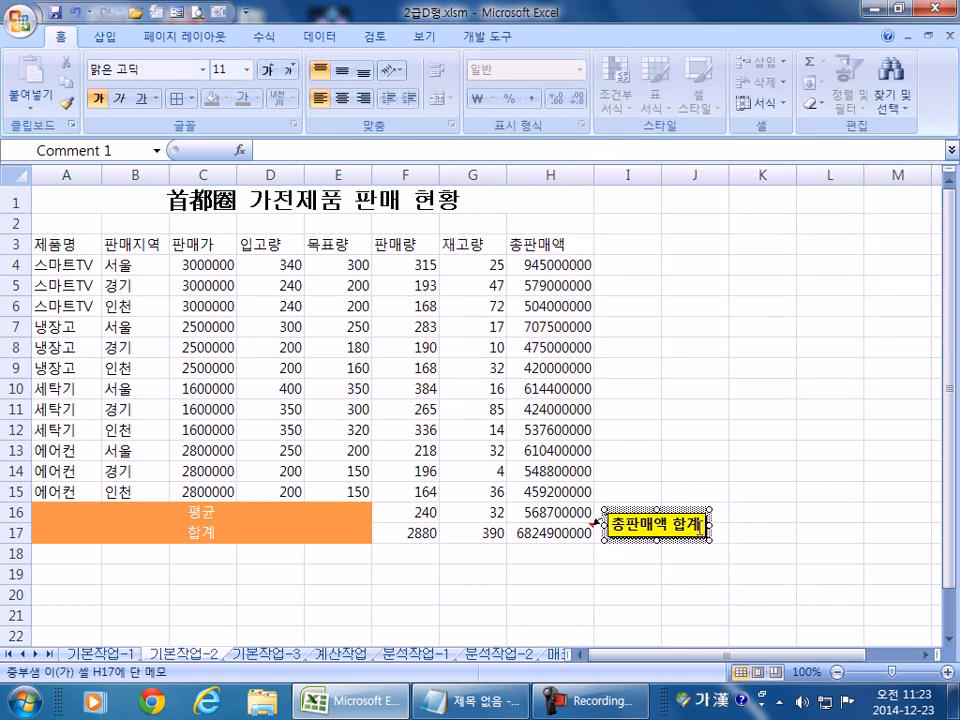
- Finish editing the comment and set it to stay permanently displayed beside cell H17
click(672, 534)
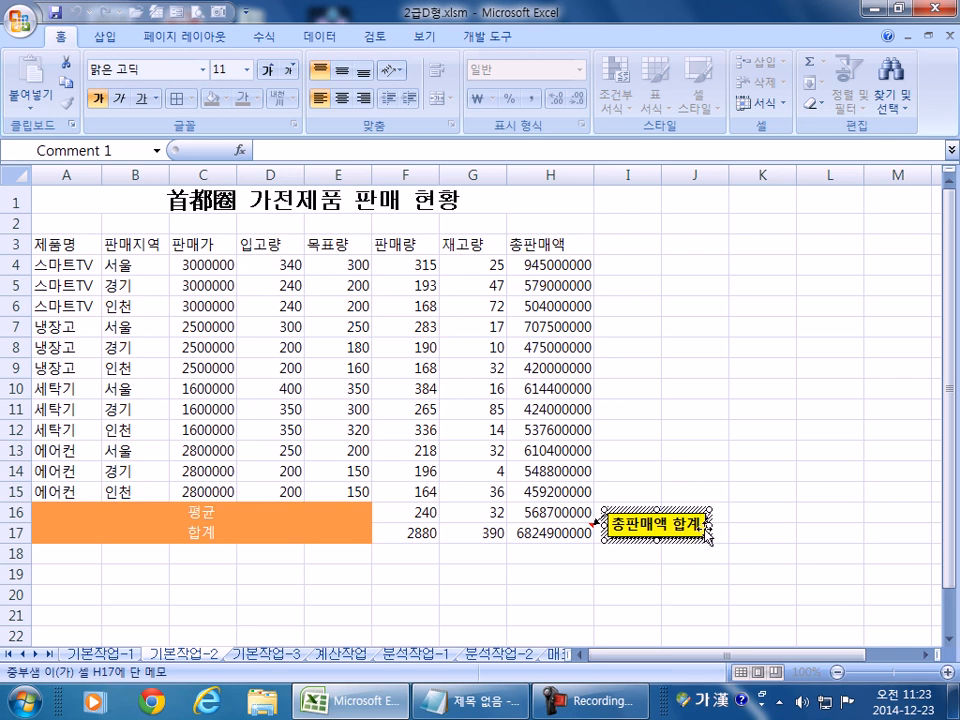
key(Escape)
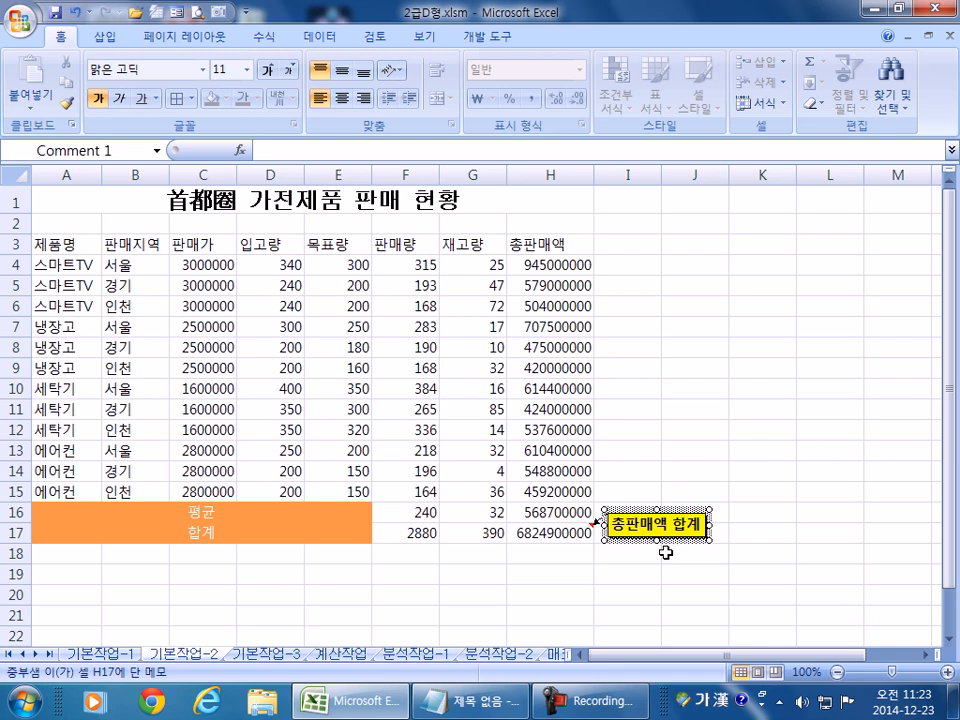
click(821, 413)
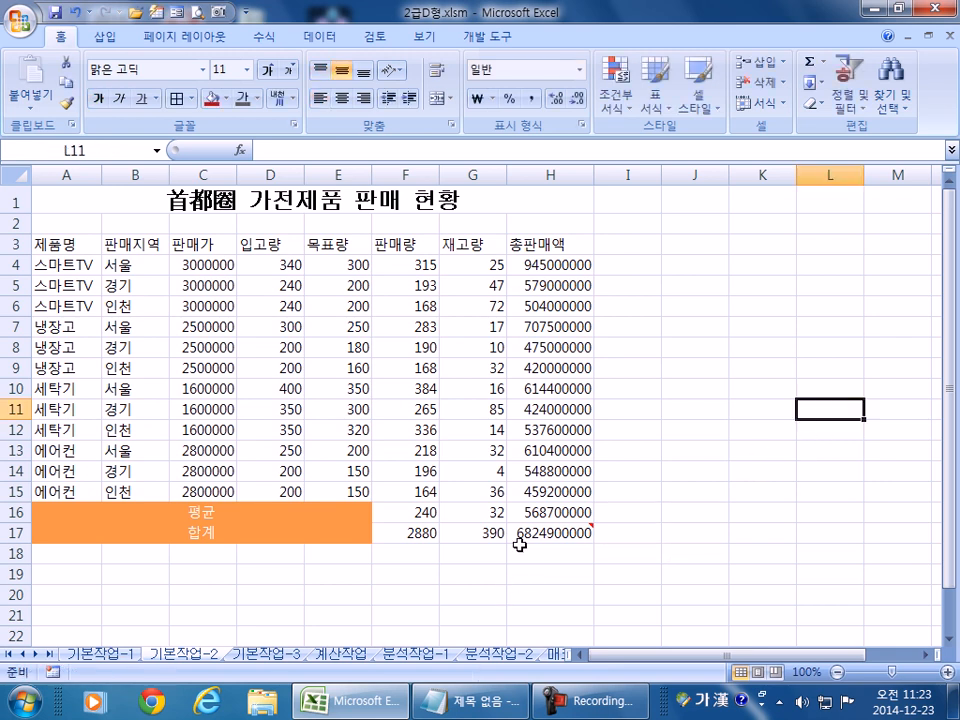
right_click(575, 540)
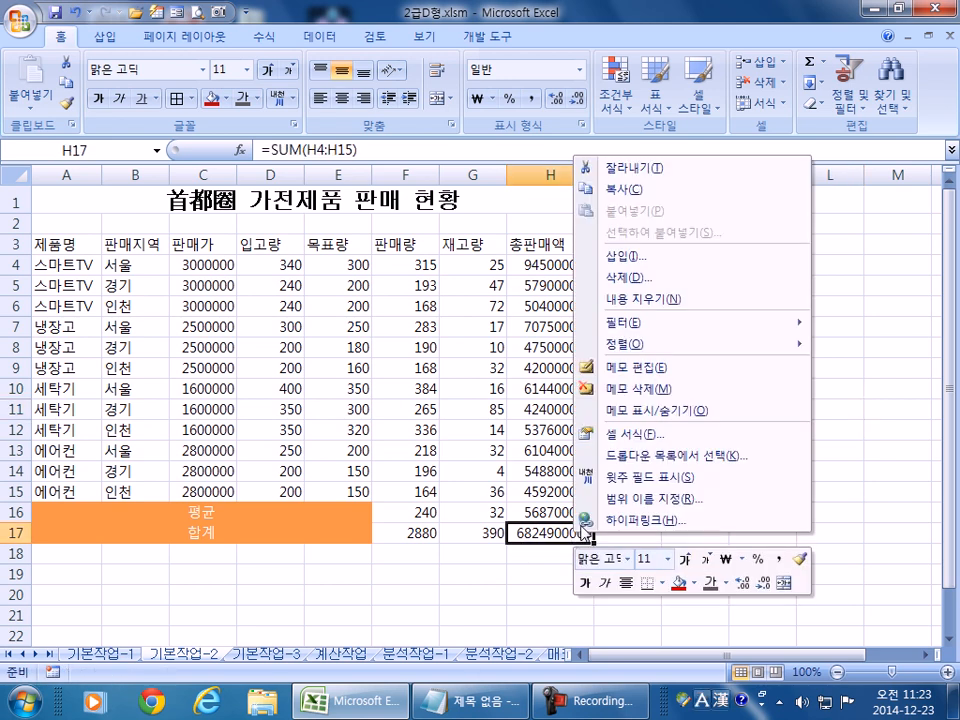
click(641, 410)
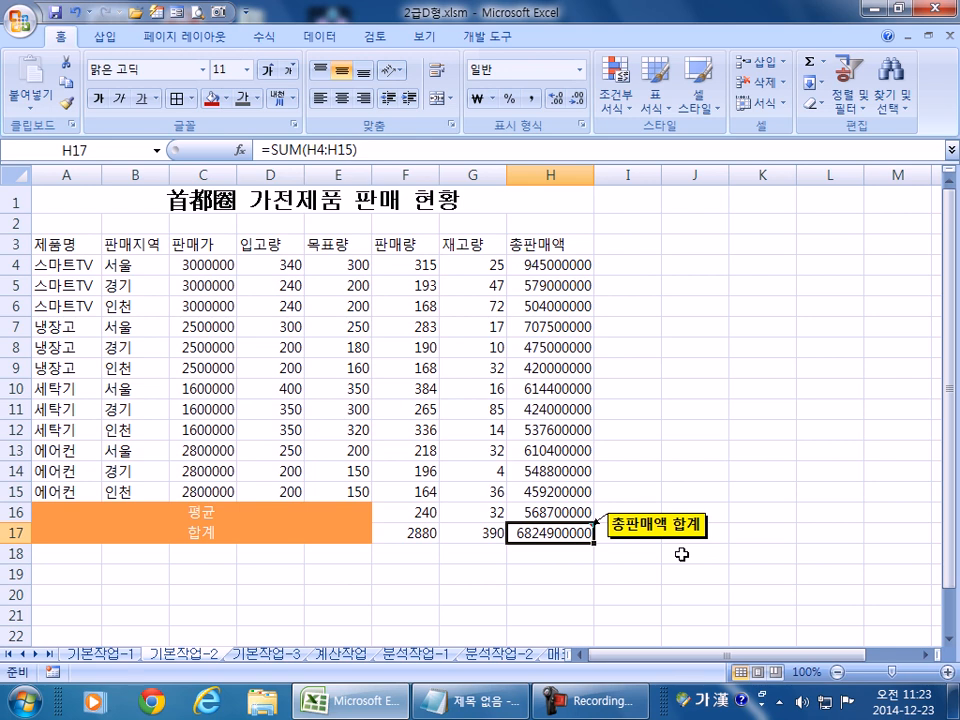
- Apply all borders to the sales table range A3:H17
drag(75, 243, 525, 531)
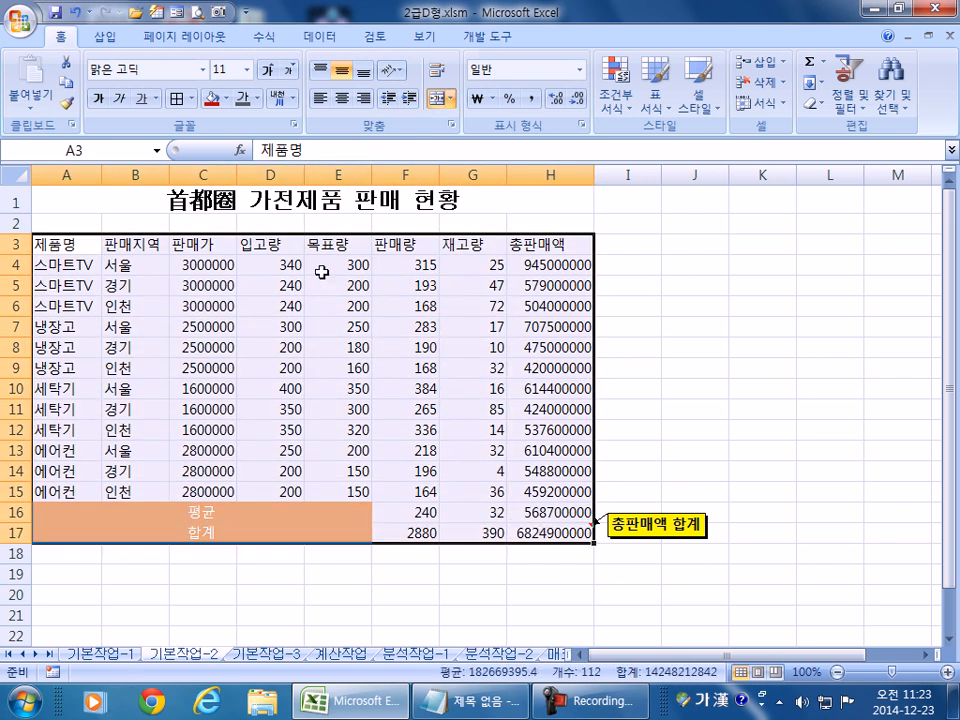
click(180, 99)
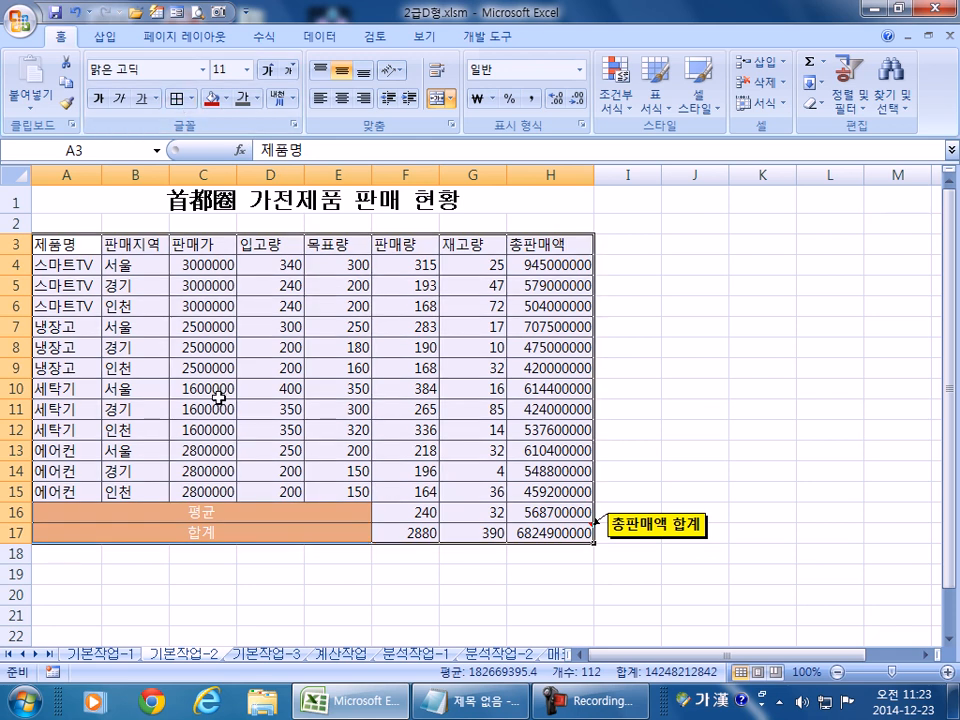
click(218, 398)
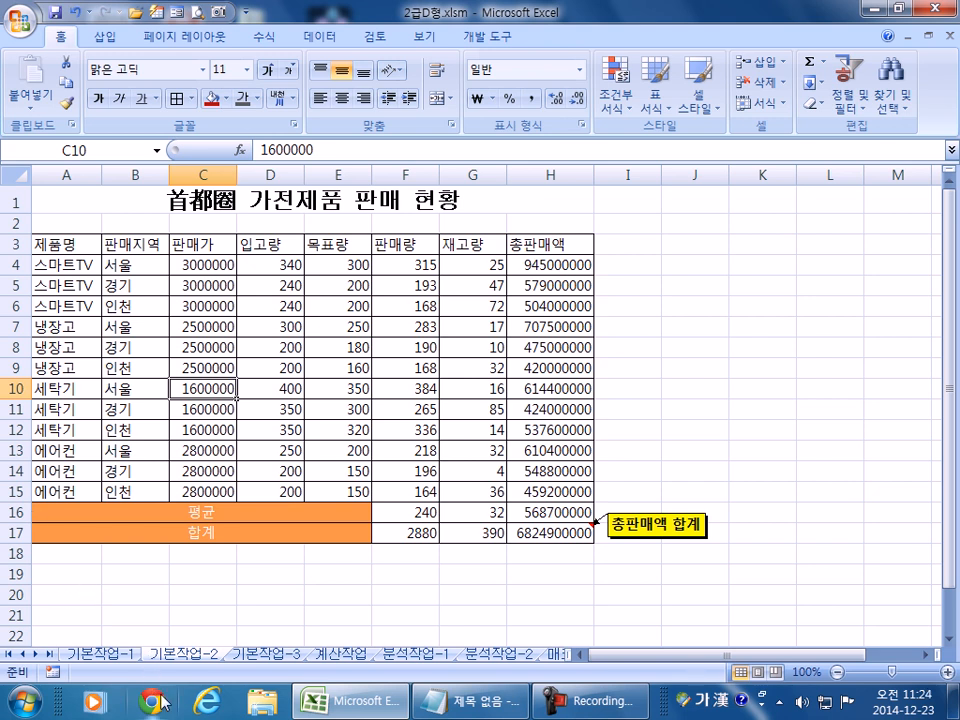
- On the 기본작업-3 sheet, start a top 10% (상위 10%) conditional formatting rule for all 이달결제금액 values from F4 down
click(264, 654)
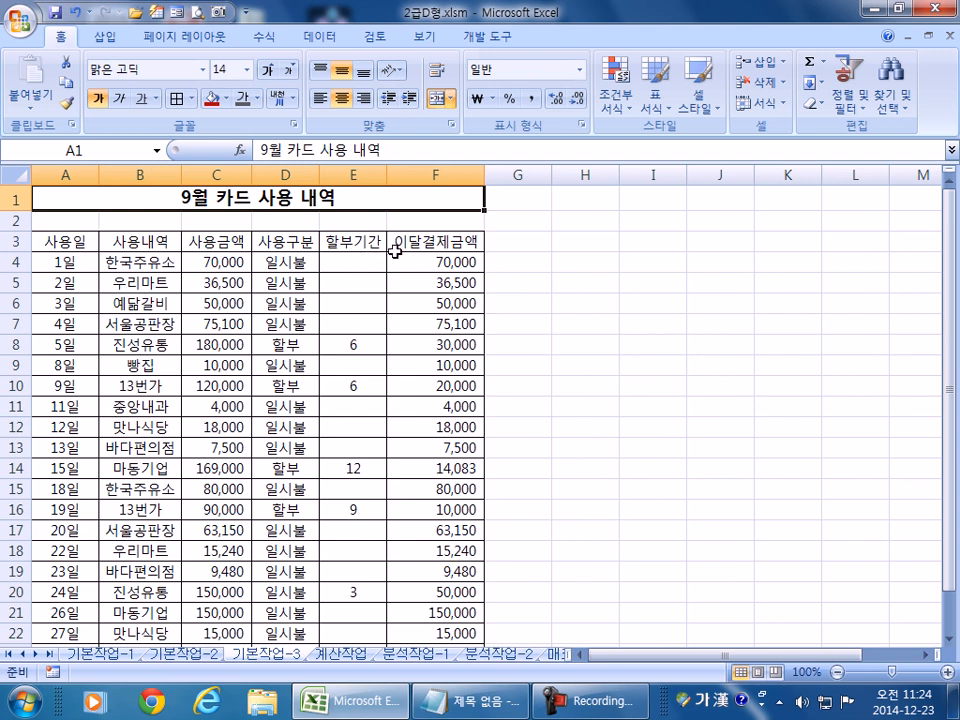
drag(411, 264, 411, 590)
scroll(411, 590, down, 1)
scroll(408, 578, up, 2)
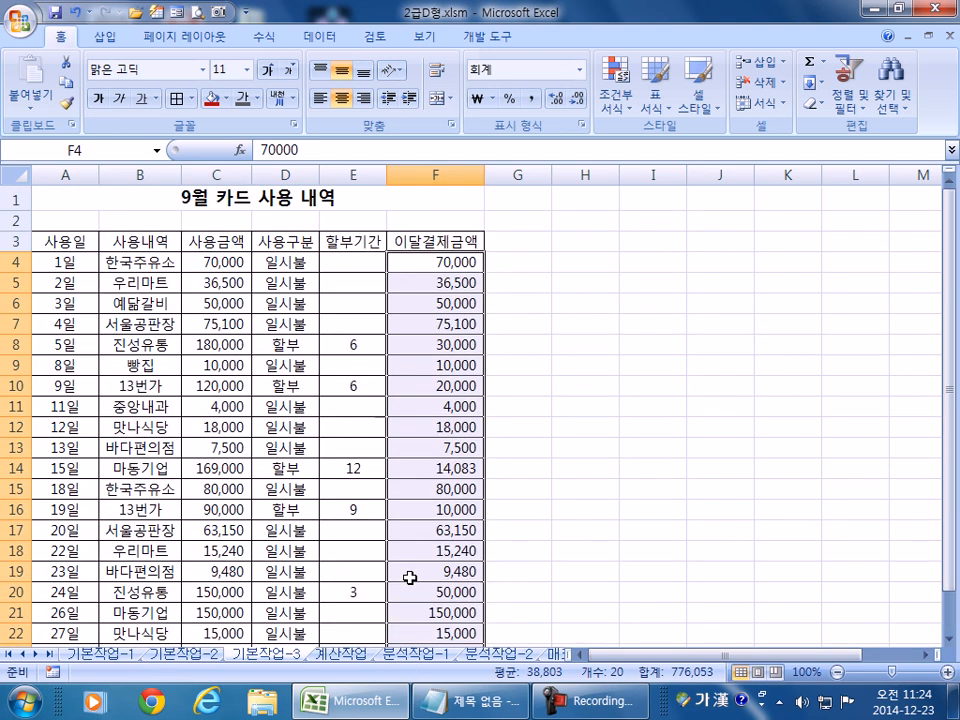
scroll(410, 578, down, 1)
scroll(410, 578, up, 1)
scroll(410, 420, down, 2)
scroll(421, 416, up, 2)
click(625, 98)
mouse_move(670, 189)
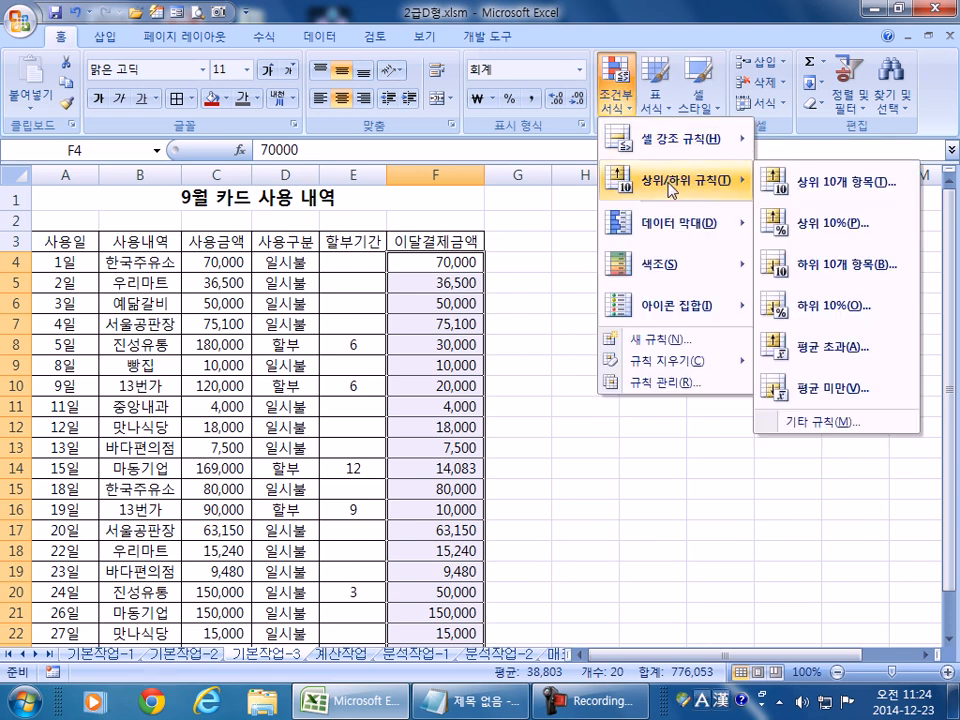
click(820, 229)
click(750, 222)
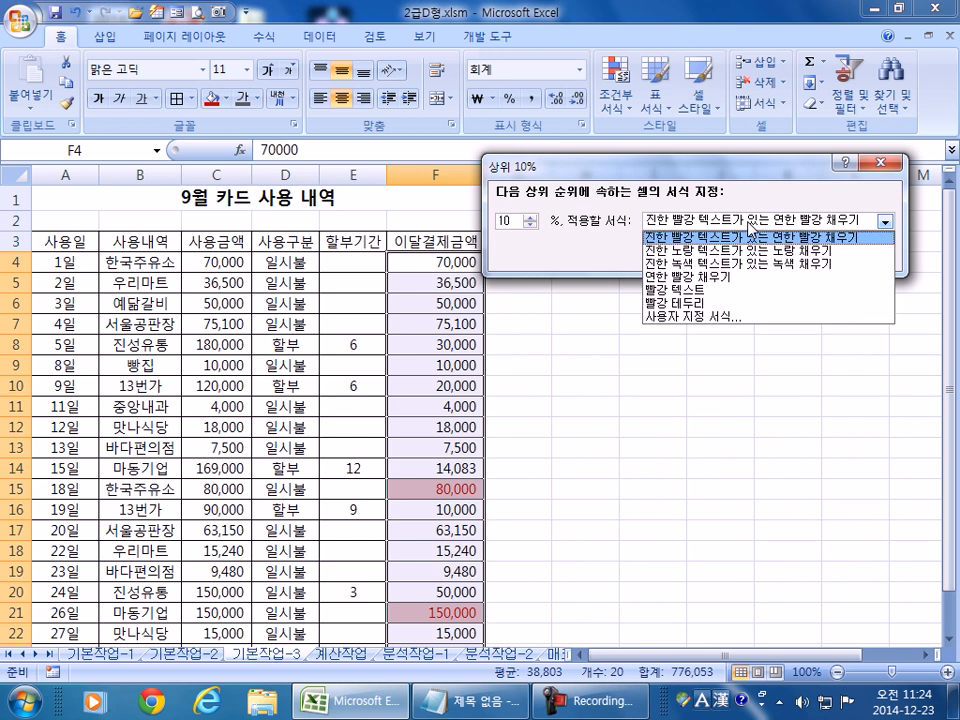
- Give the top 10% rule a custom format with bold italic (굵은 기울임꼴) font style and apply it
click(702, 318)
click(752, 116)
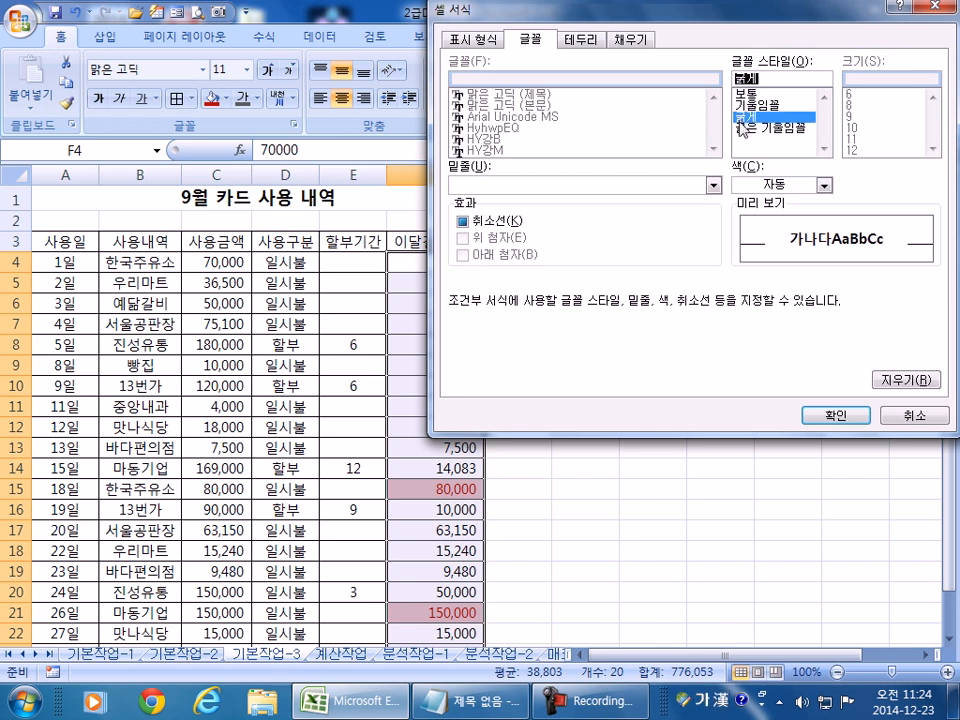
click(752, 128)
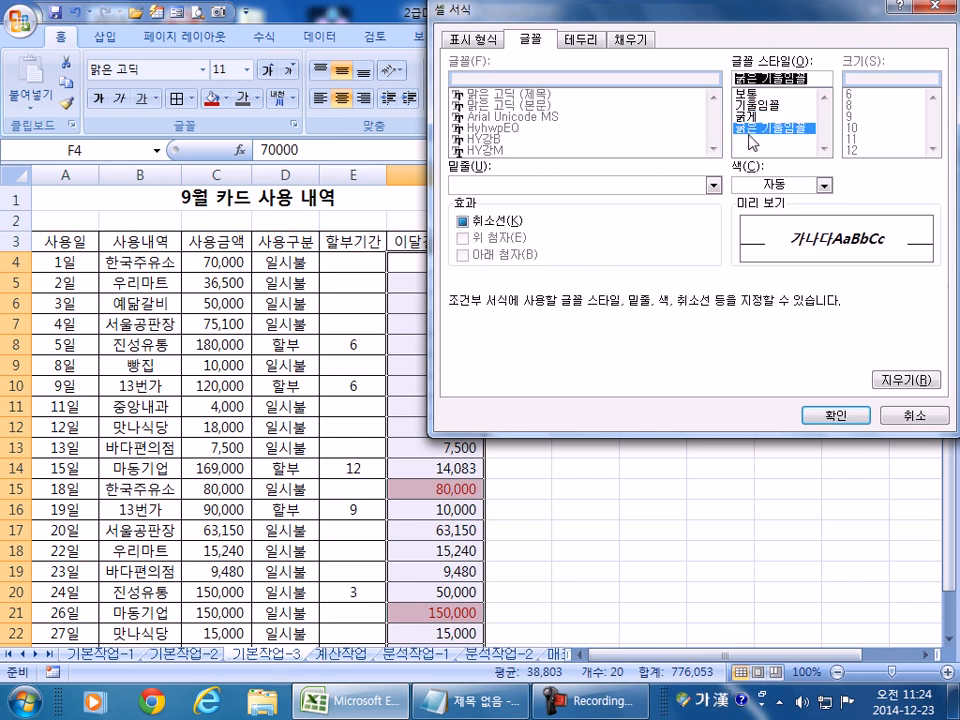
click(820, 415)
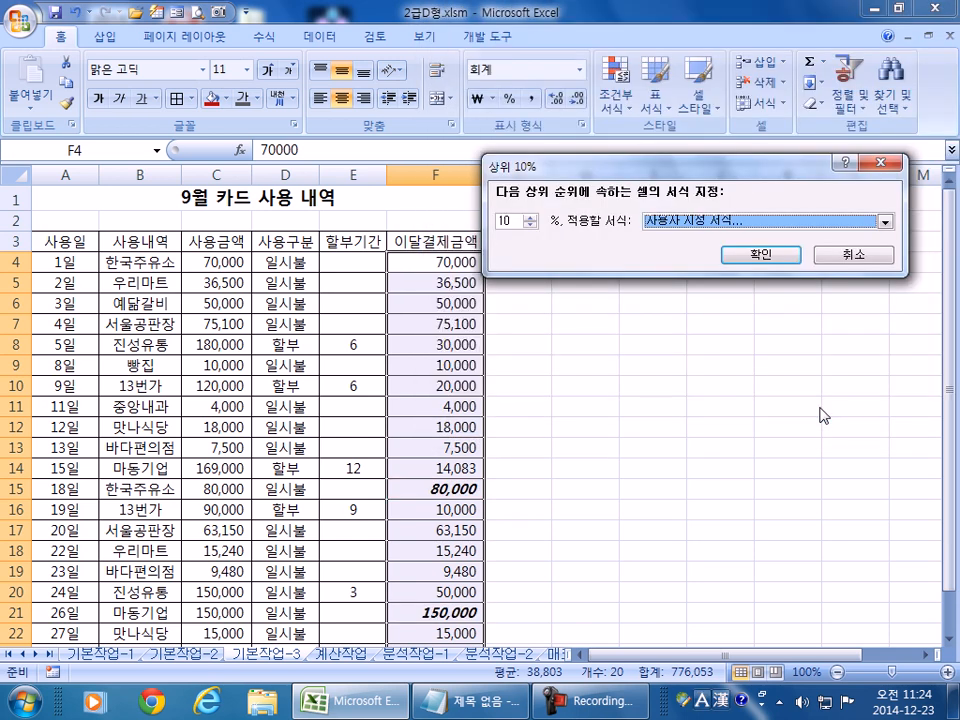
click(784, 255)
scroll(443, 504, down, 2)
scroll(443, 504, up, 2)
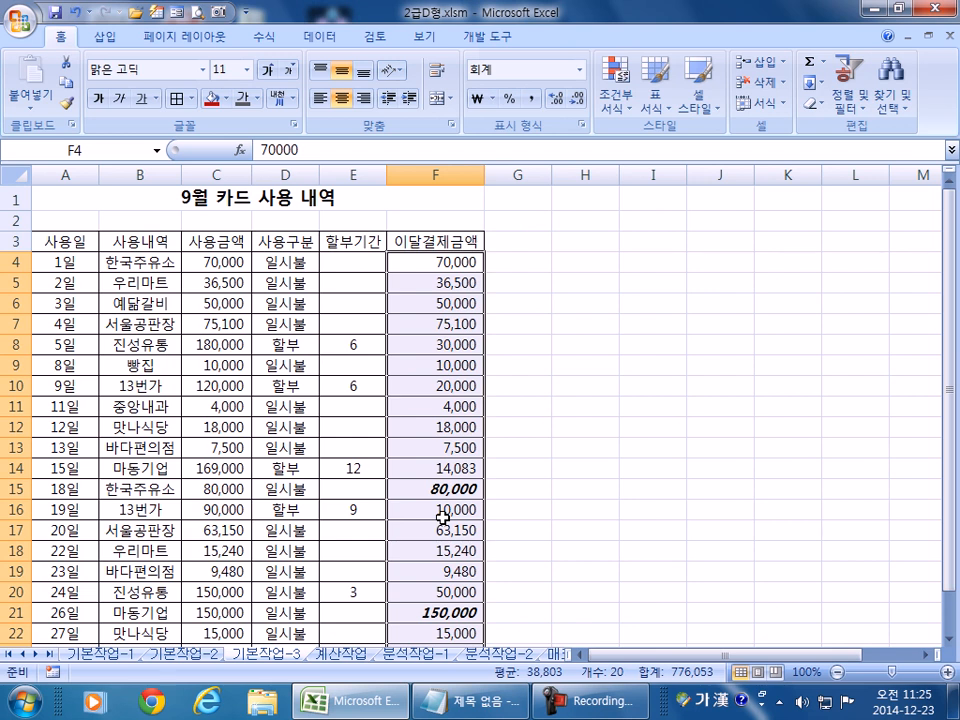
click(617, 88)
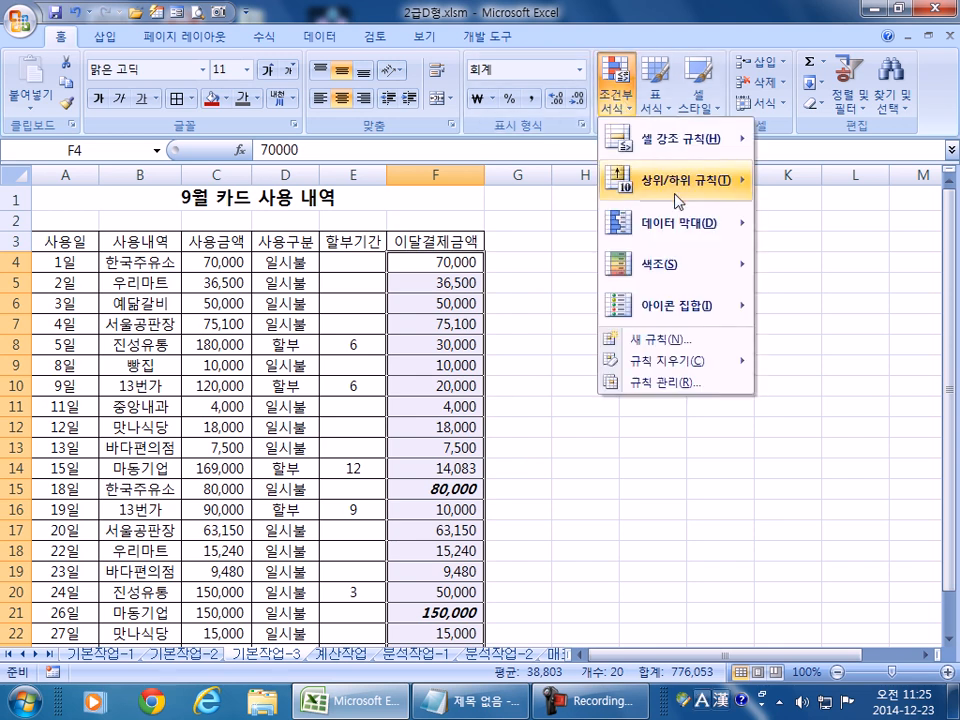
click(664, 341)
click(528, 167)
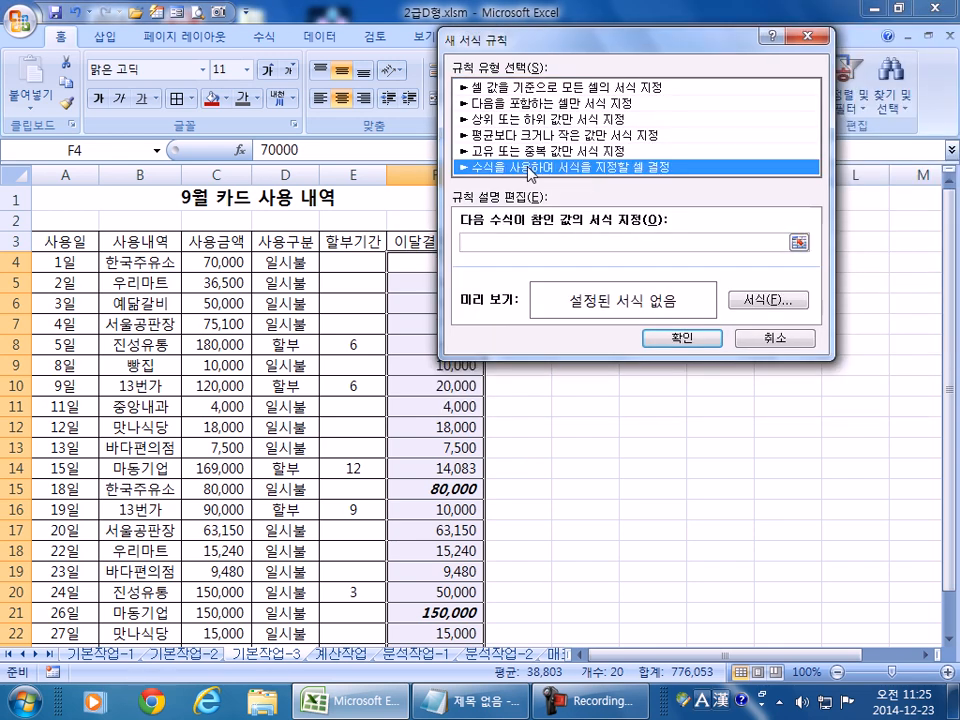
click(775, 338)
click(285, 344)
drag(61, 260, 447, 606)
scroll(246, 491, up, 1)
click(615, 85)
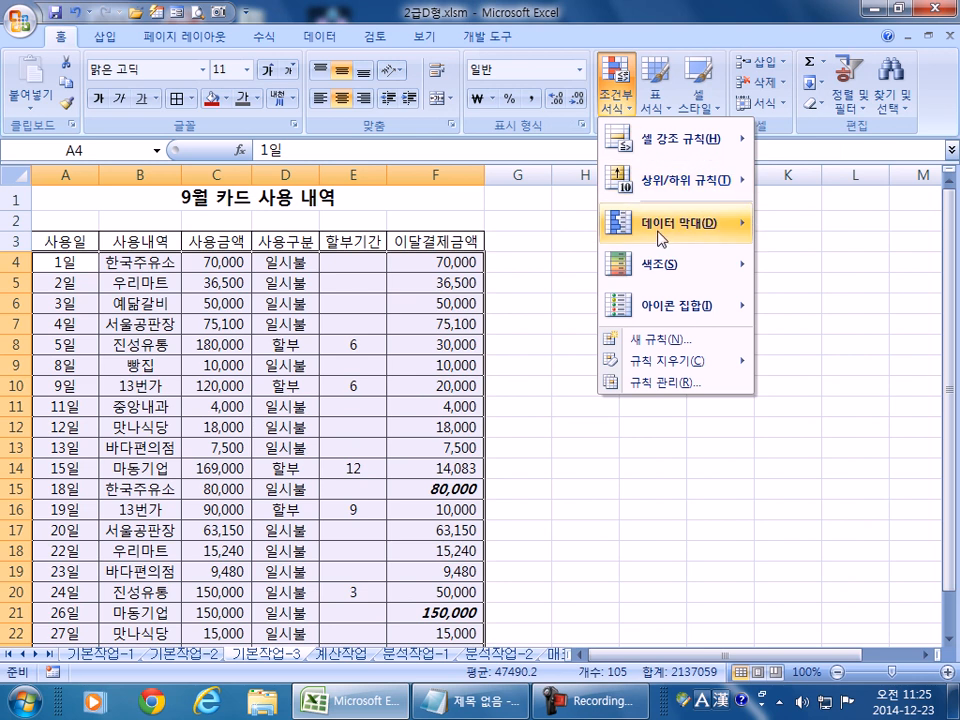
click(664, 339)
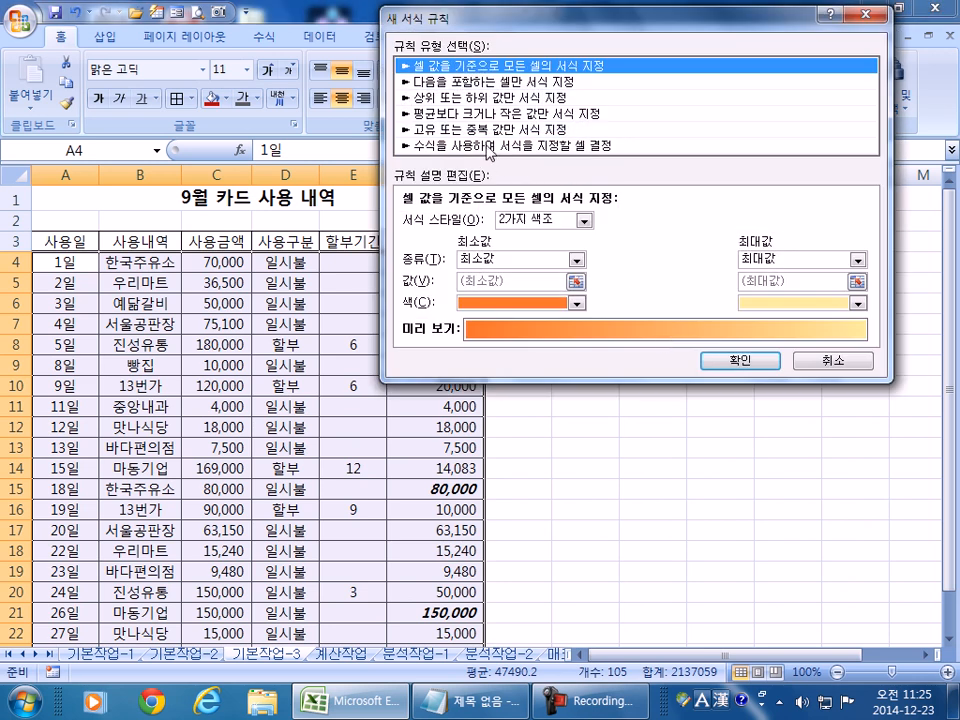
click(489, 147)
drag(542, 26, 712, 51)
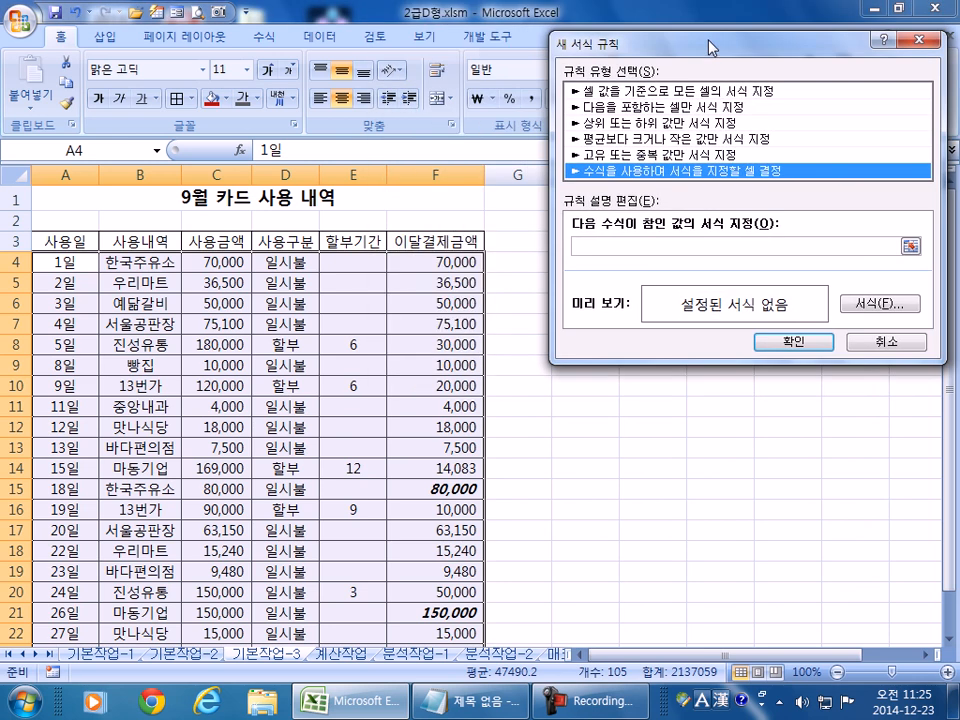
click(618, 245)
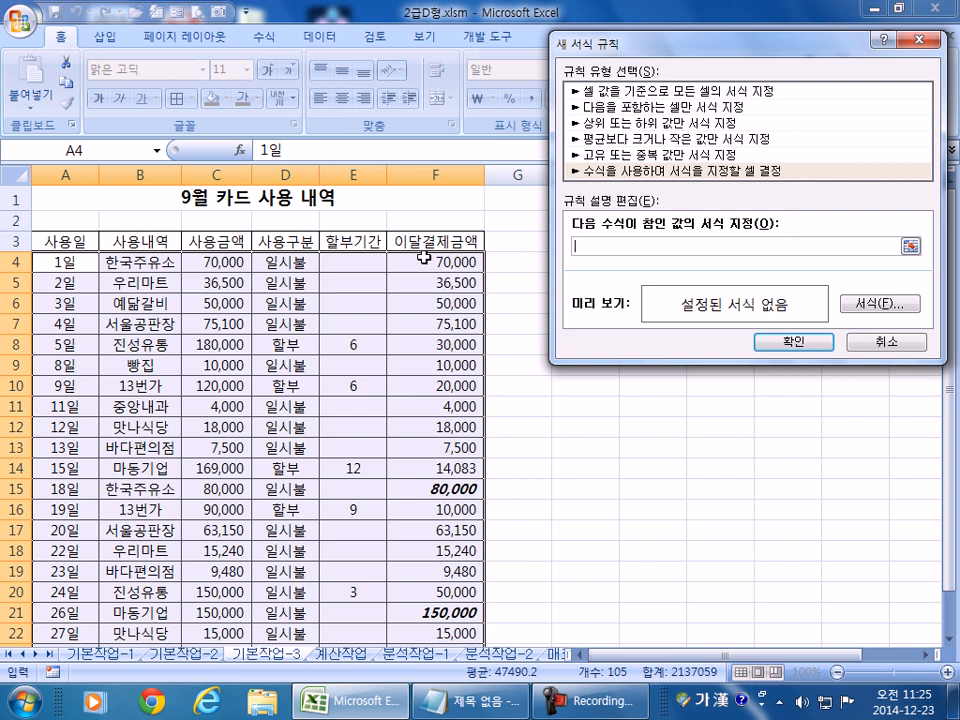
click(880, 342)
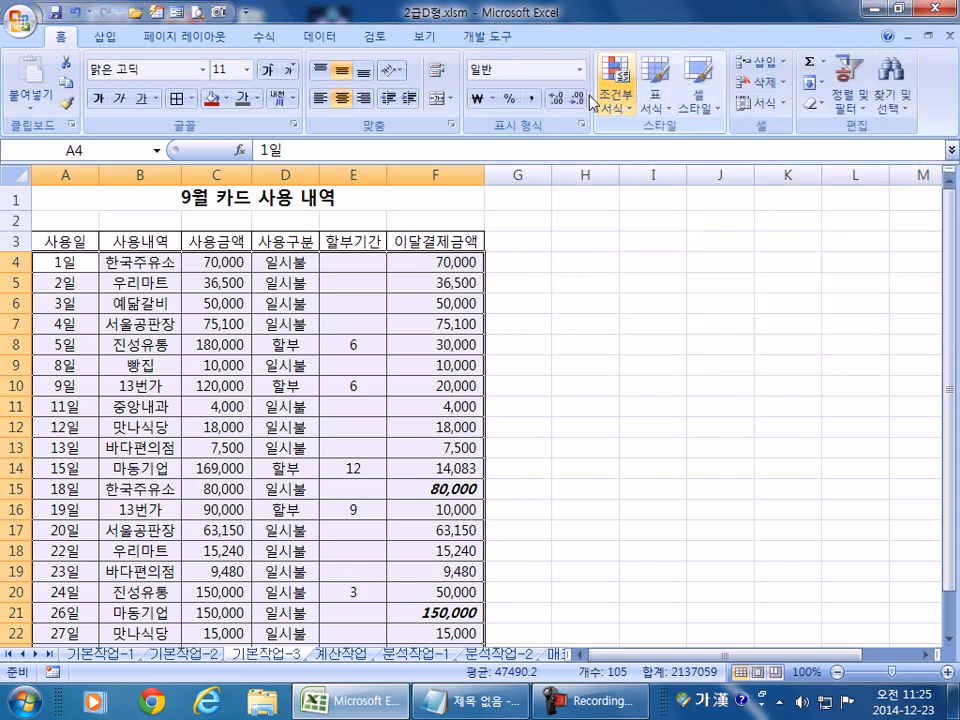
drag(445, 262, 437, 594)
scroll(437, 430, up, 1)
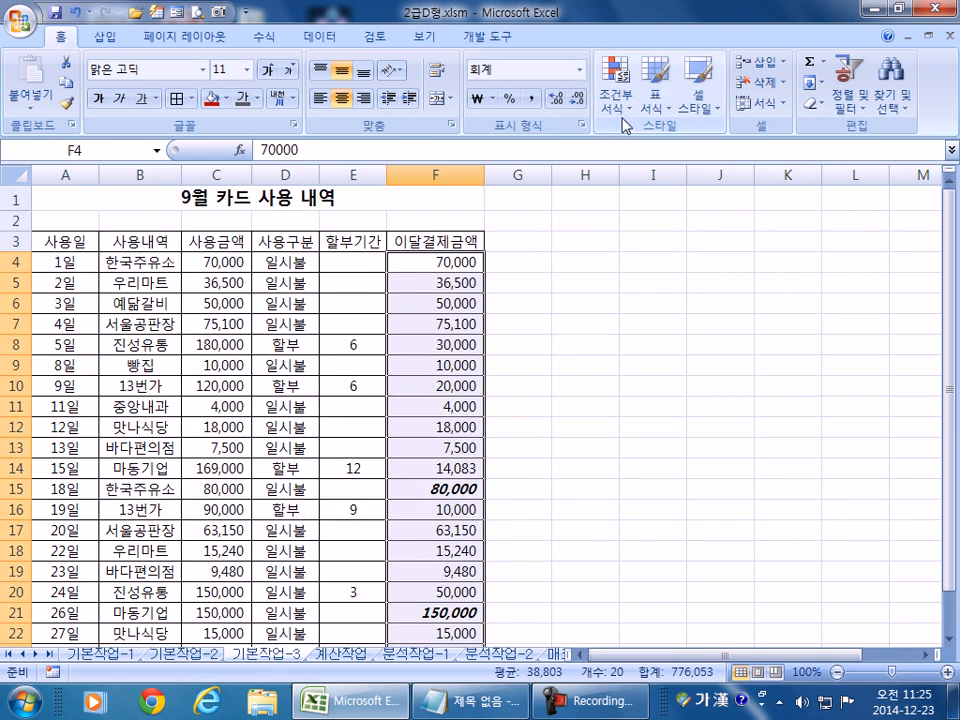
click(617, 85)
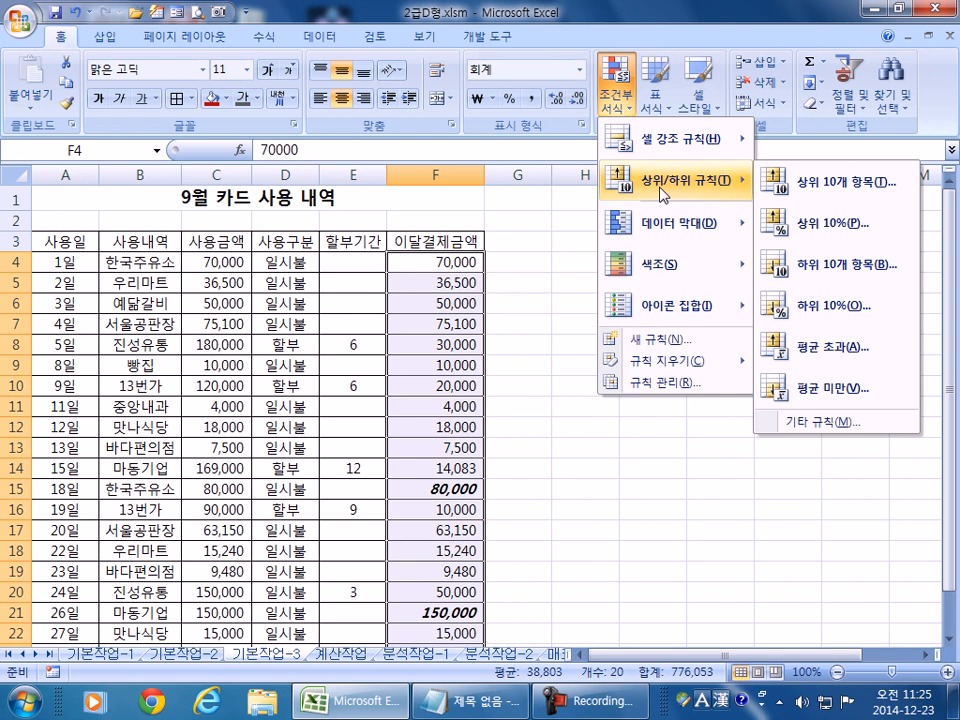
click(818, 226)
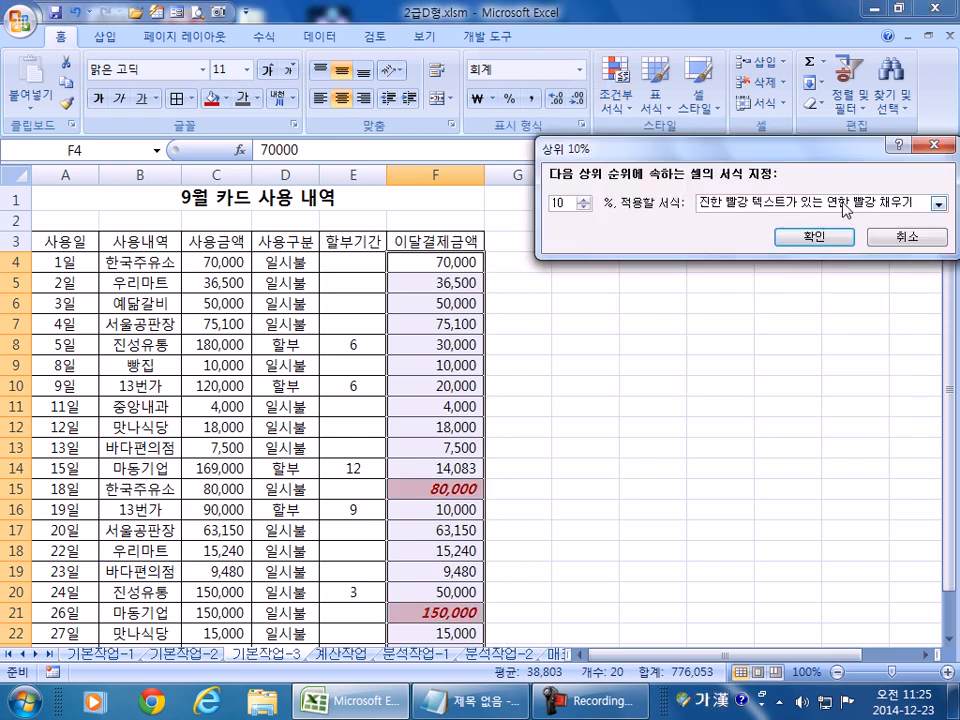
click(844, 205)
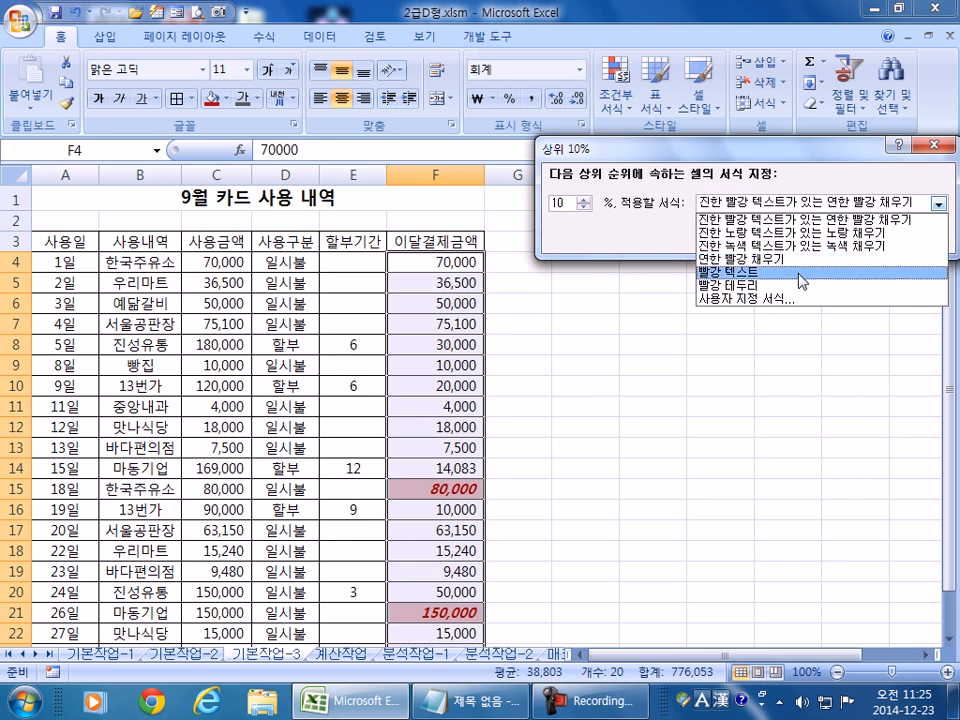
click(757, 305)
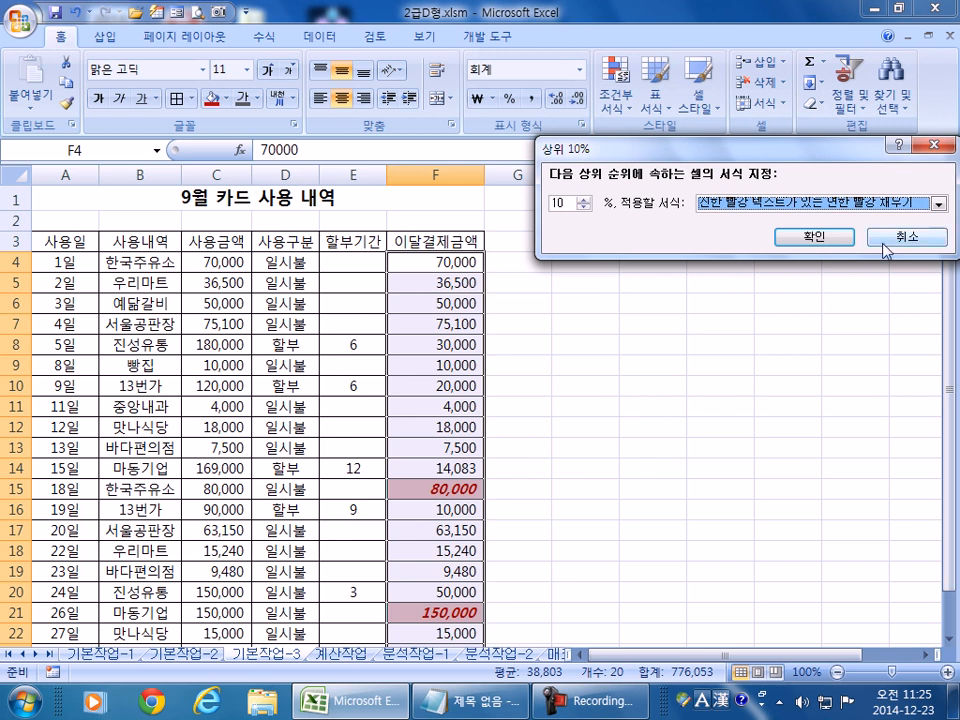
click(818, 240)
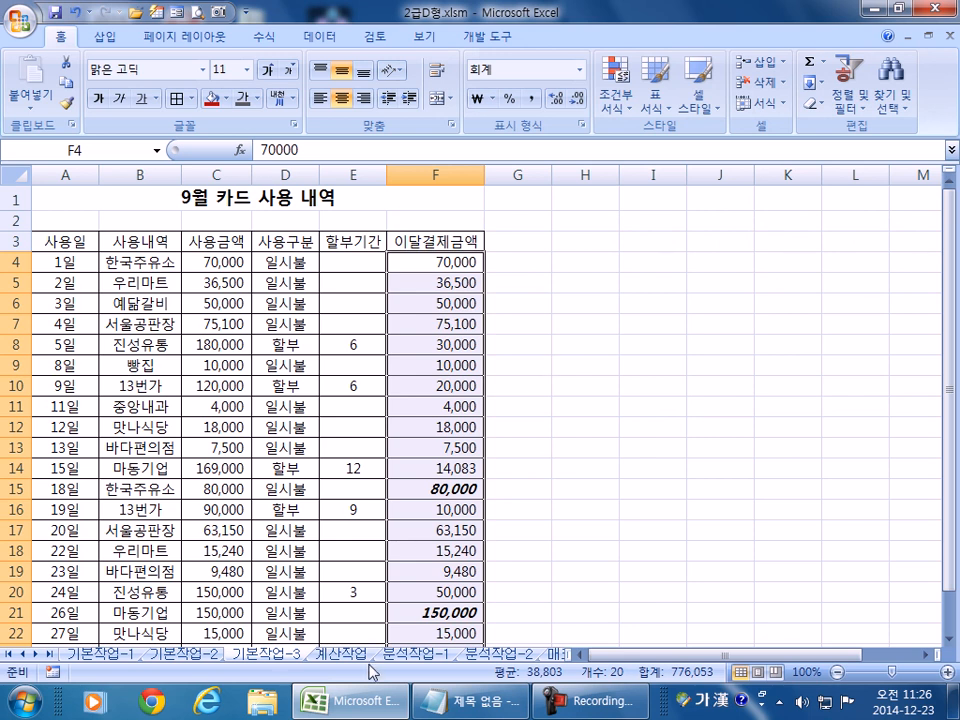
- Switch to the 계산작업 sheet, collapse the ribbon and set the sheet zoom to 115%
click(341, 655)
double_click(55, 40)
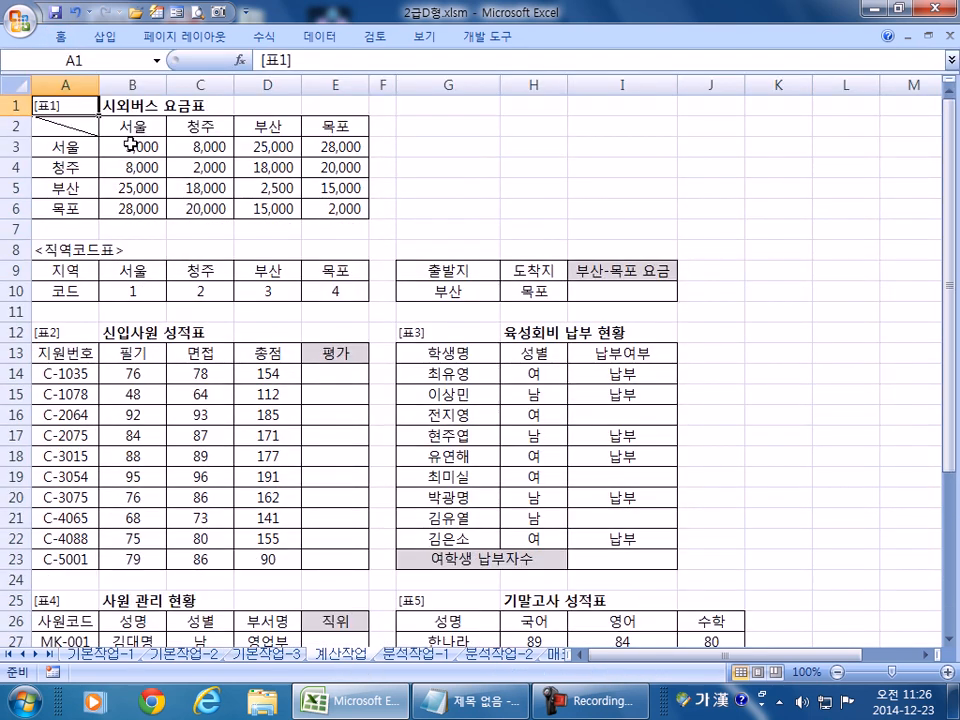
ctrl+scroll(163, 246, up, 2)
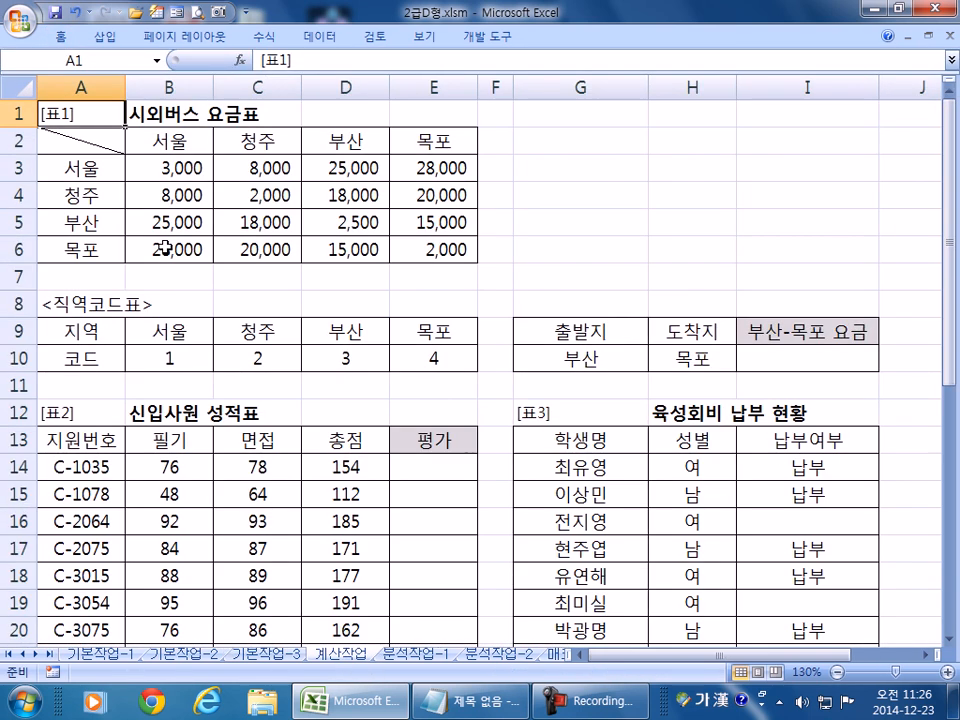
ctrl+scroll(163, 246, down, 1)
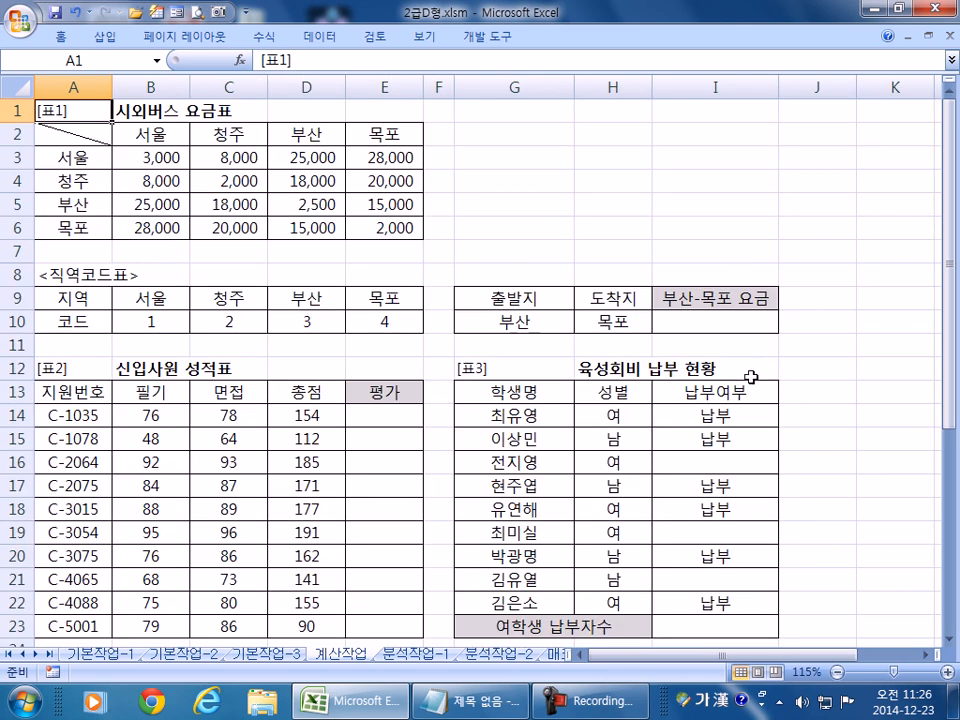
- Fill the 부산–목포 fare cell E5 in the 시외버스 요금표 with yellow
click(688, 326)
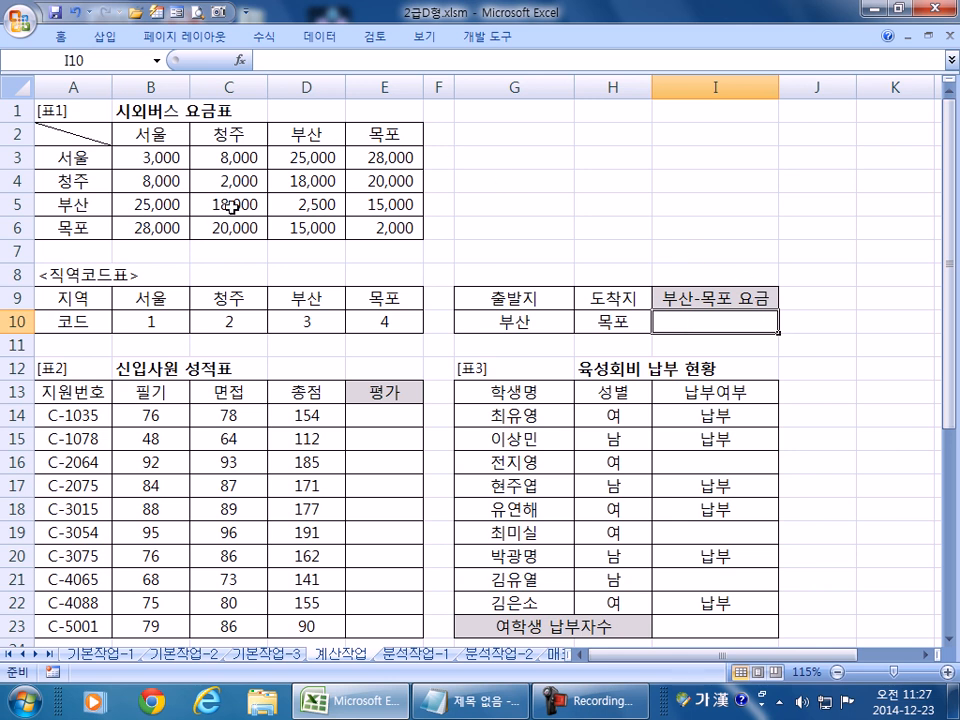
drag(155, 208, 388, 208)
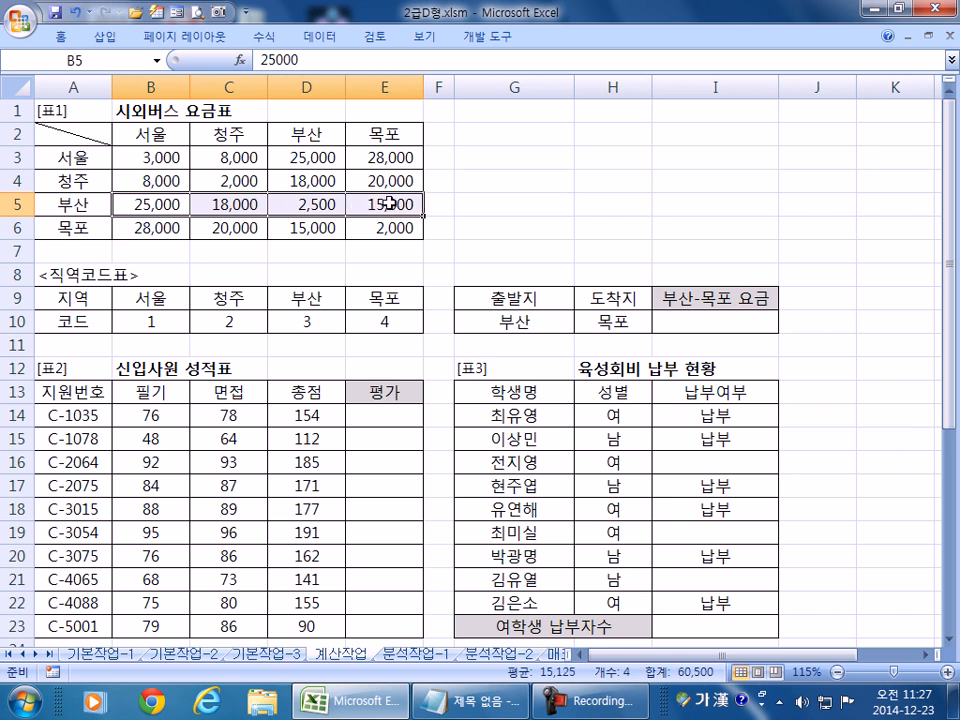
click(388, 205)
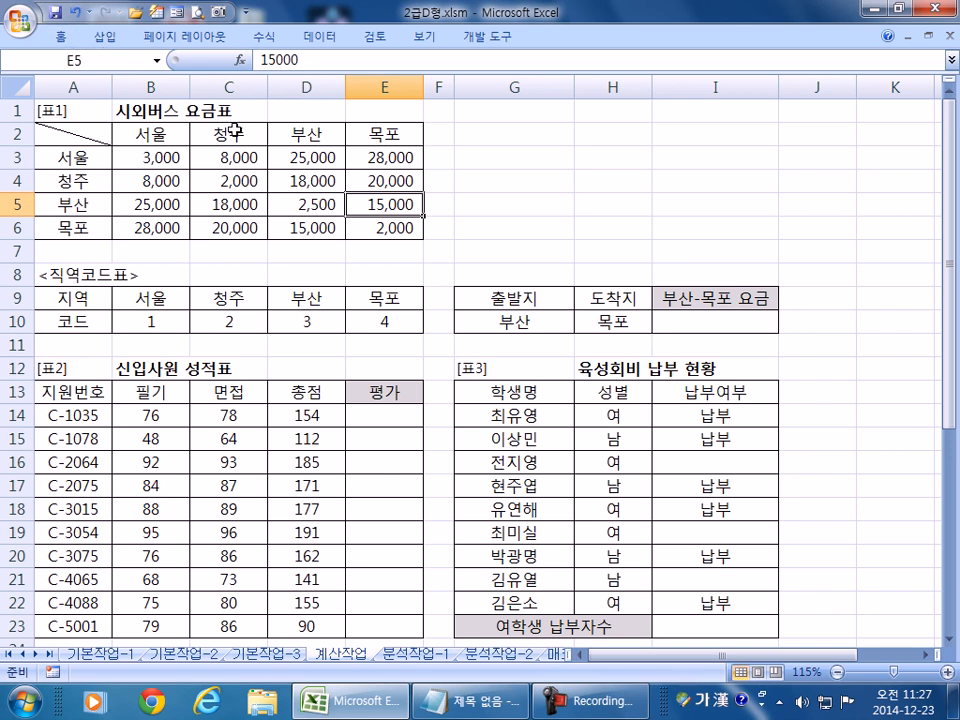
click(61, 36)
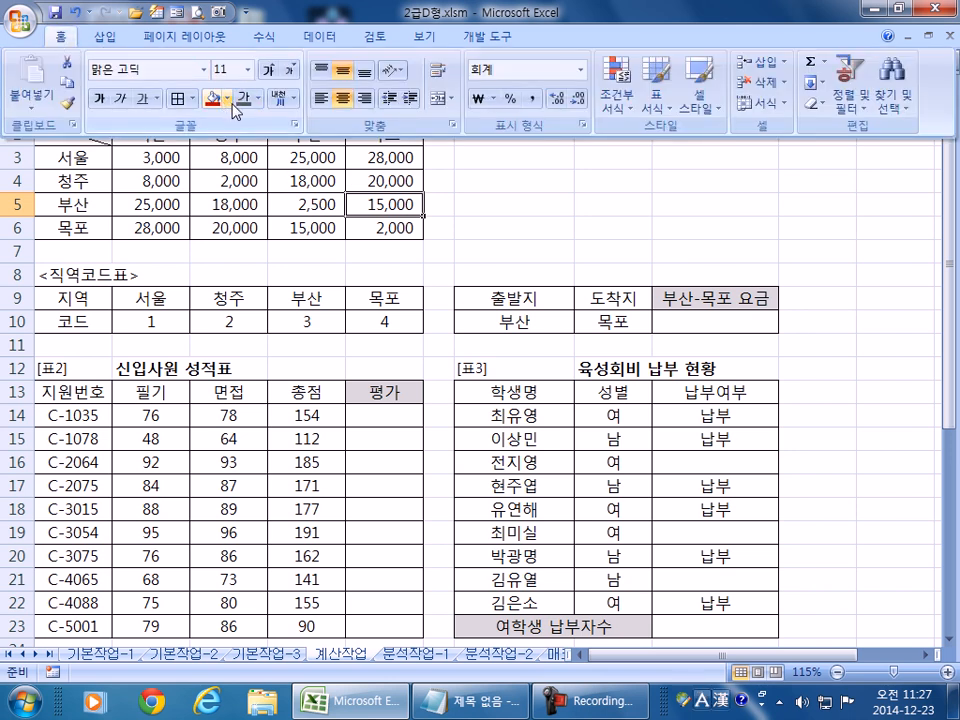
click(230, 100)
click(248, 240)
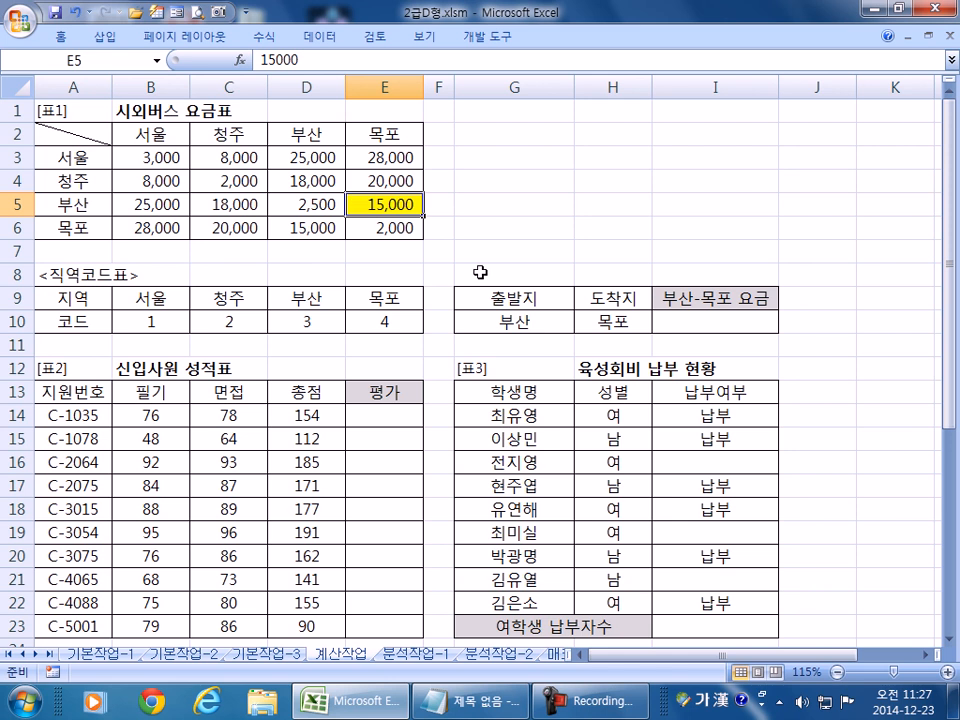
- Enter =INDEX(B3:E6,3,4) in cell I10 under 부산-목포 요금
click(711, 320)
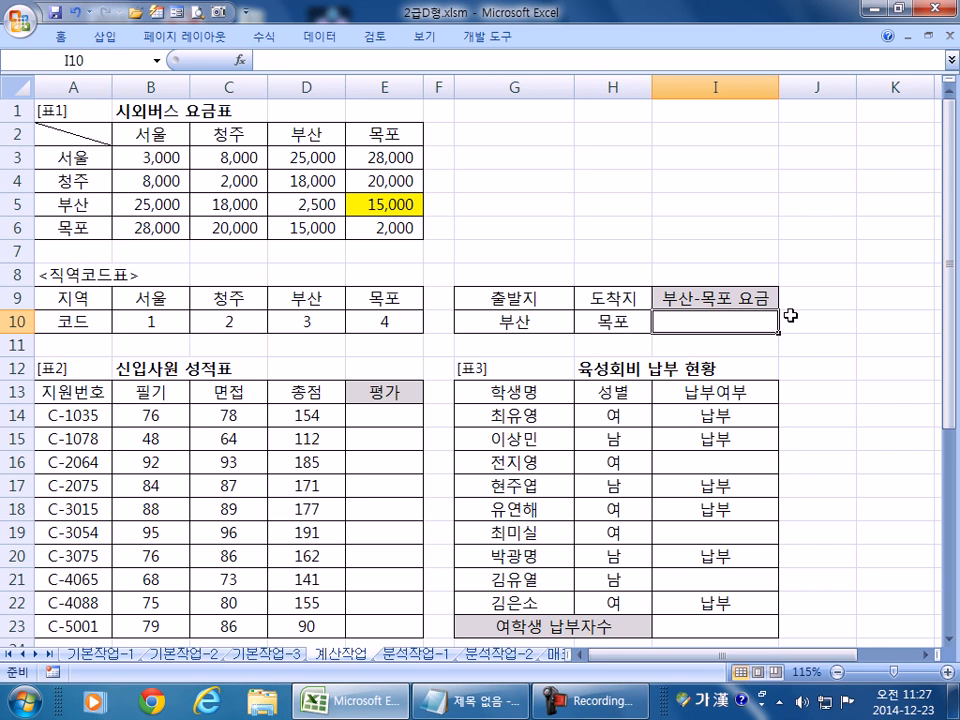
text(=index()
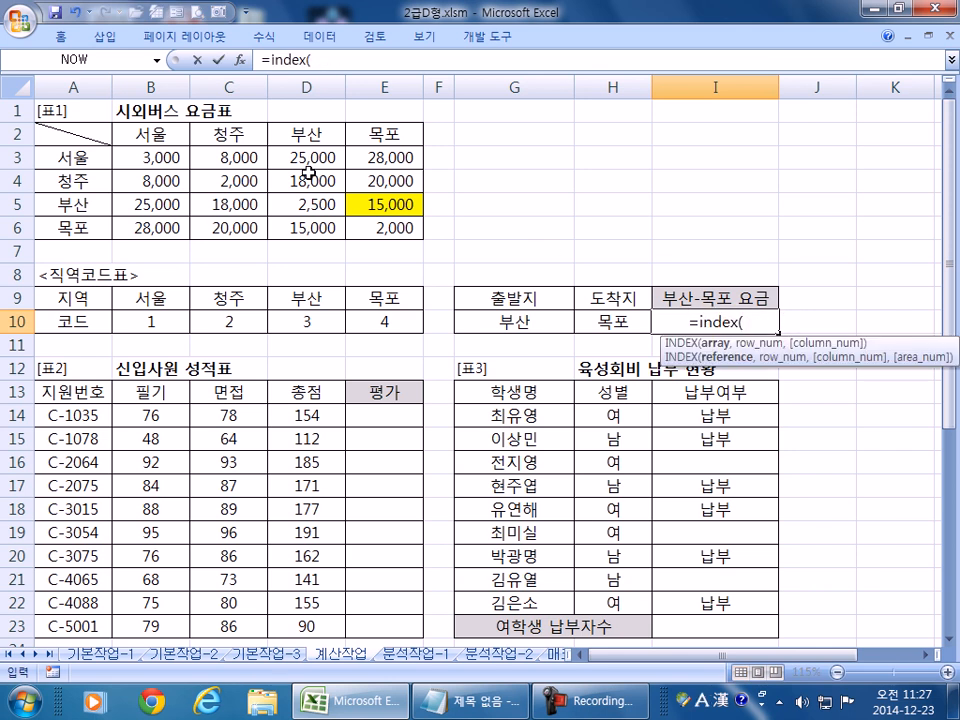
drag(141, 155, 384, 227)
text(,)
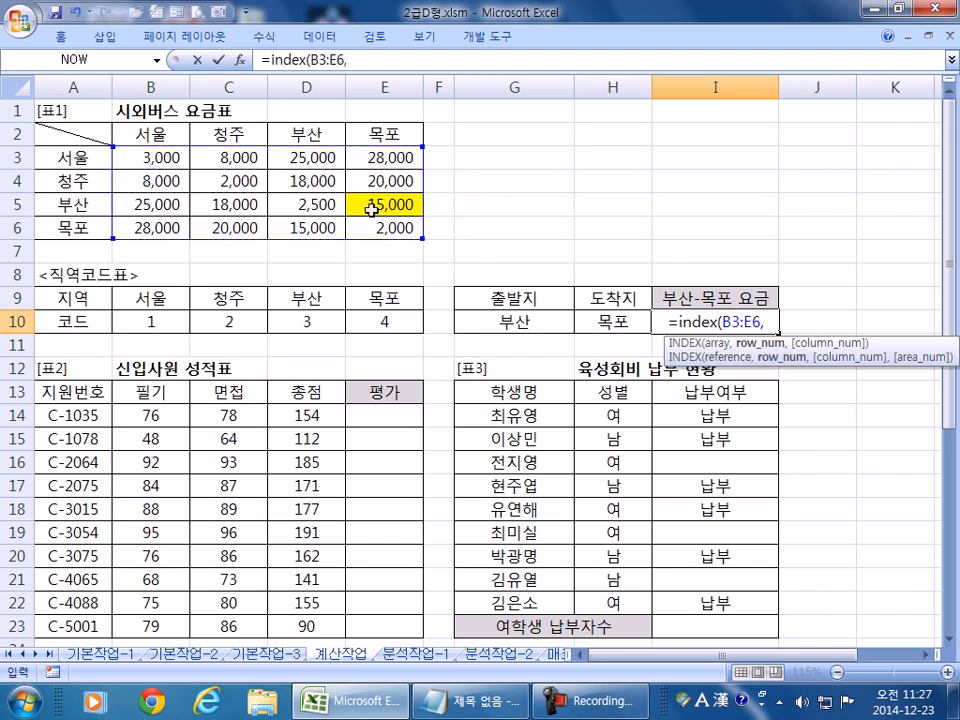
text(3)
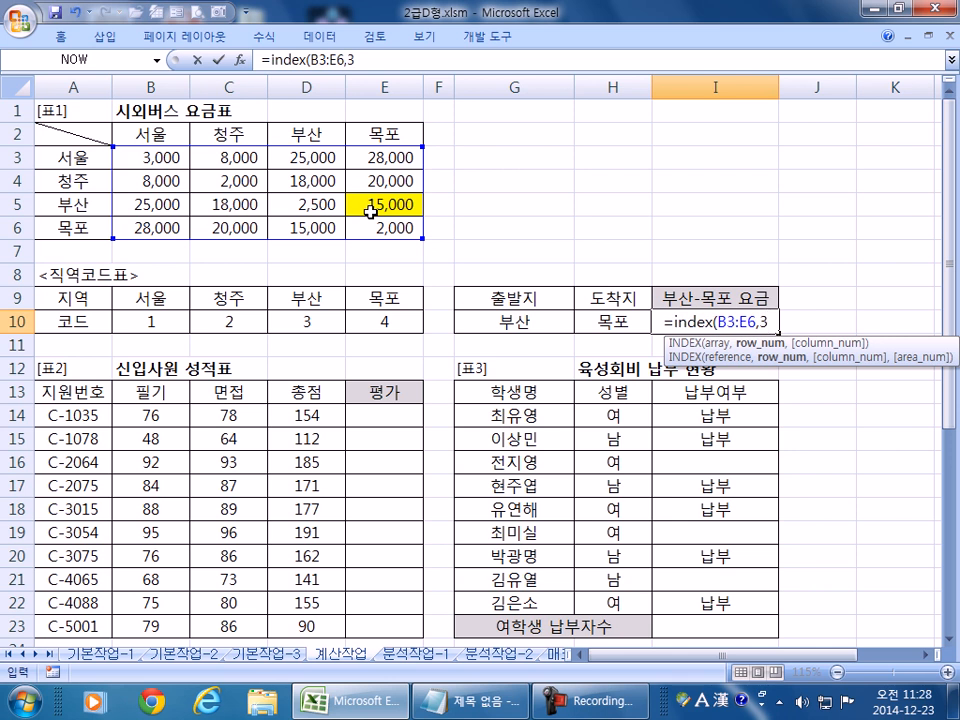
text(,4)
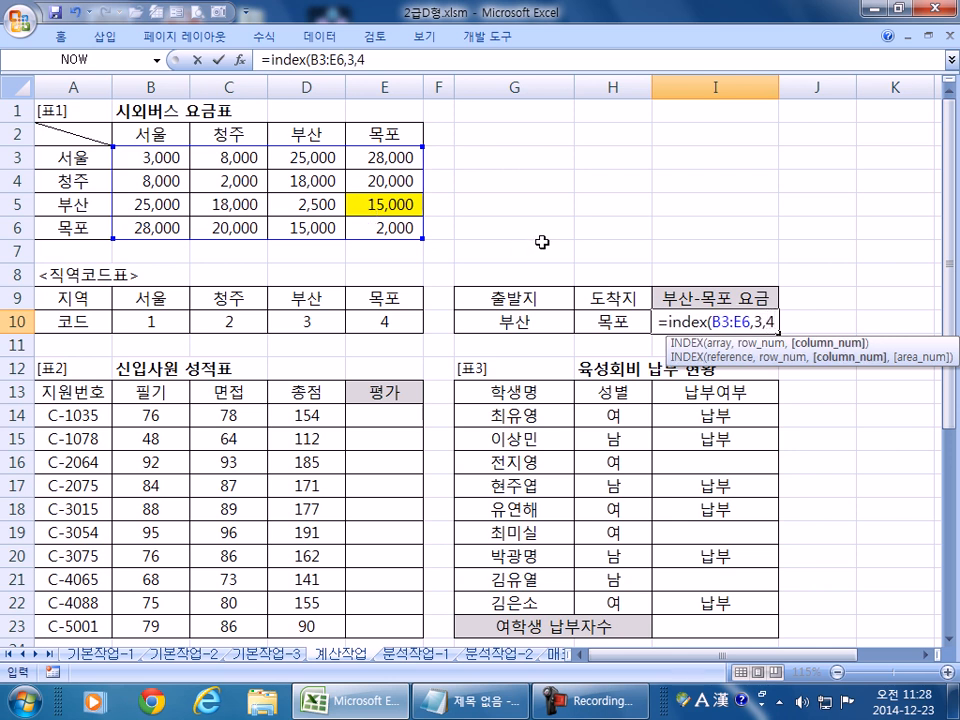
key(Return)
- Compare the row and column numbers in I10's formula with the 출발지 and 도착지 cells and their codes in the 직역코드표
double_click(738, 322)
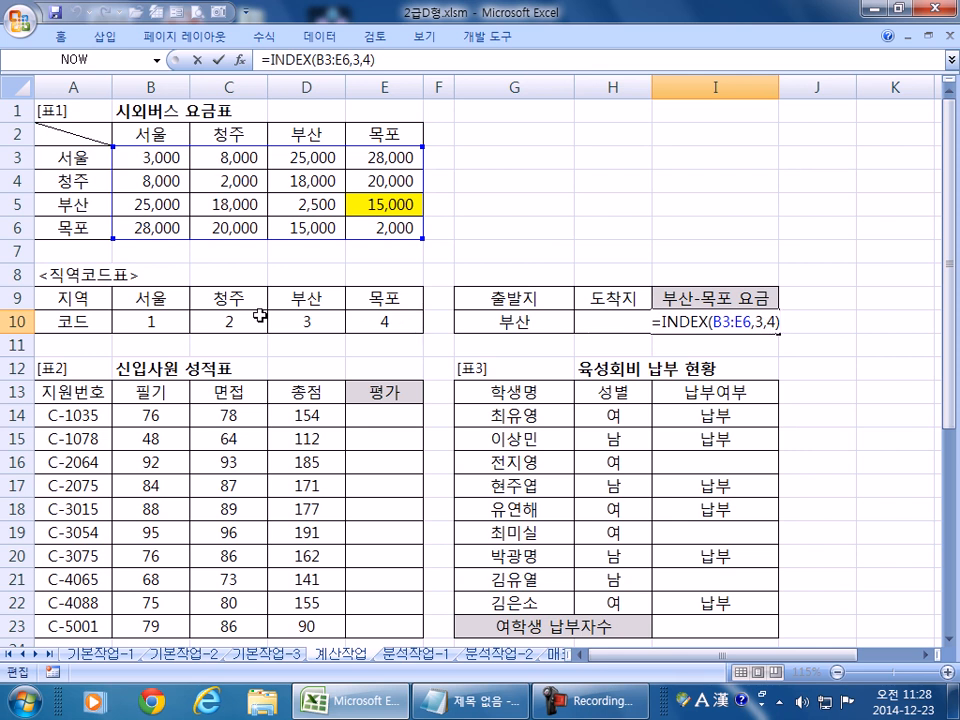
click(509, 321)
click(623, 324)
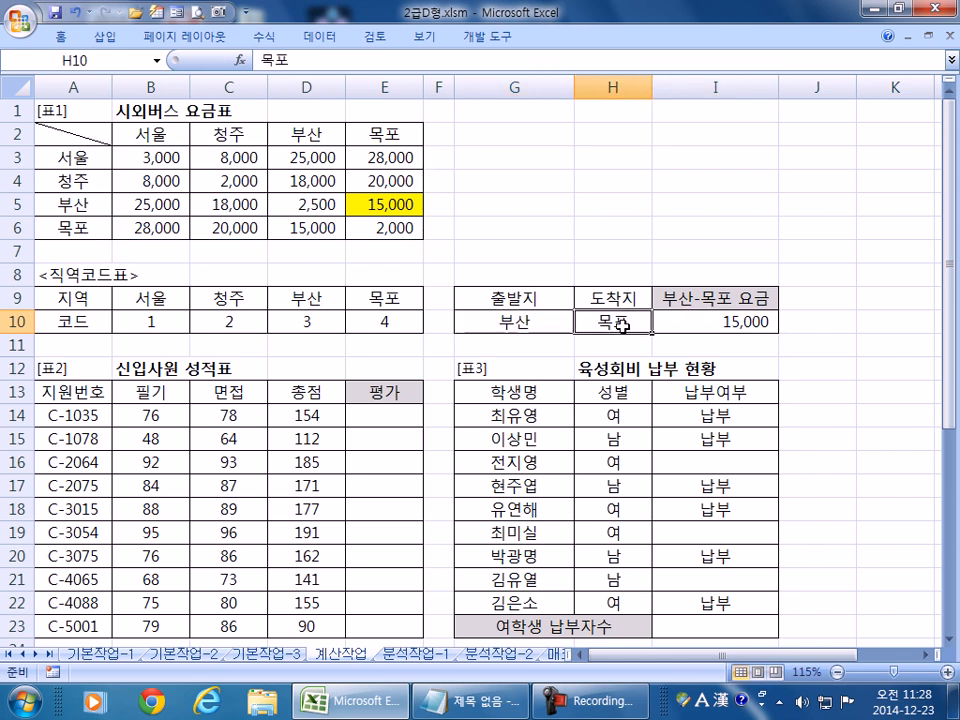
click(315, 325)
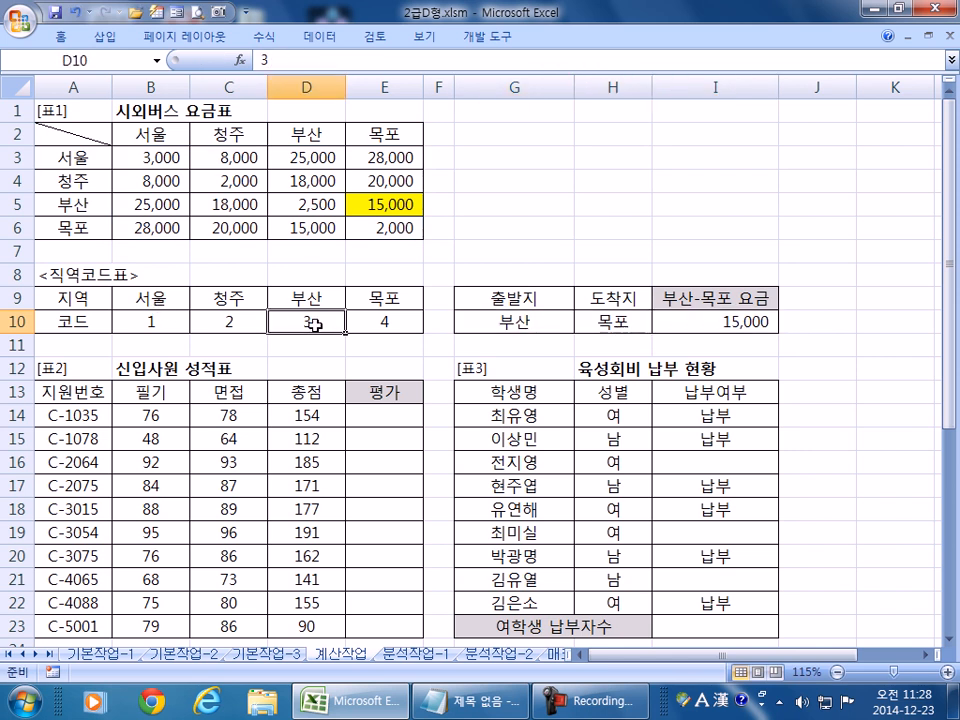
click(397, 325)
- In I10's INDEX formula, replace the row number 3 with the start of an HLOOKUP function
click(664, 323)
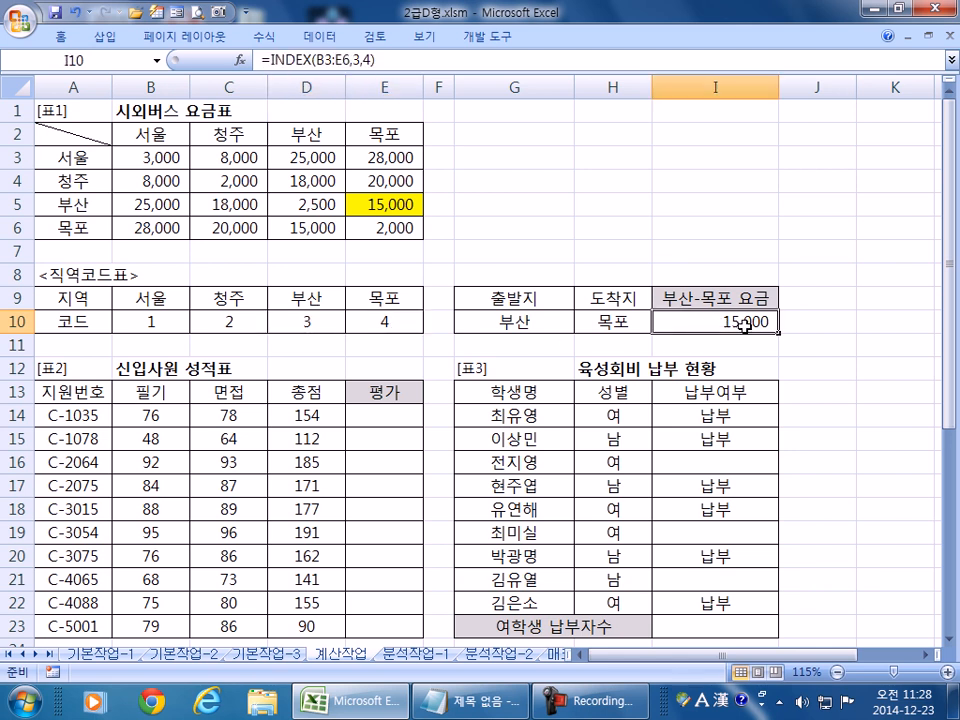
key(F2)
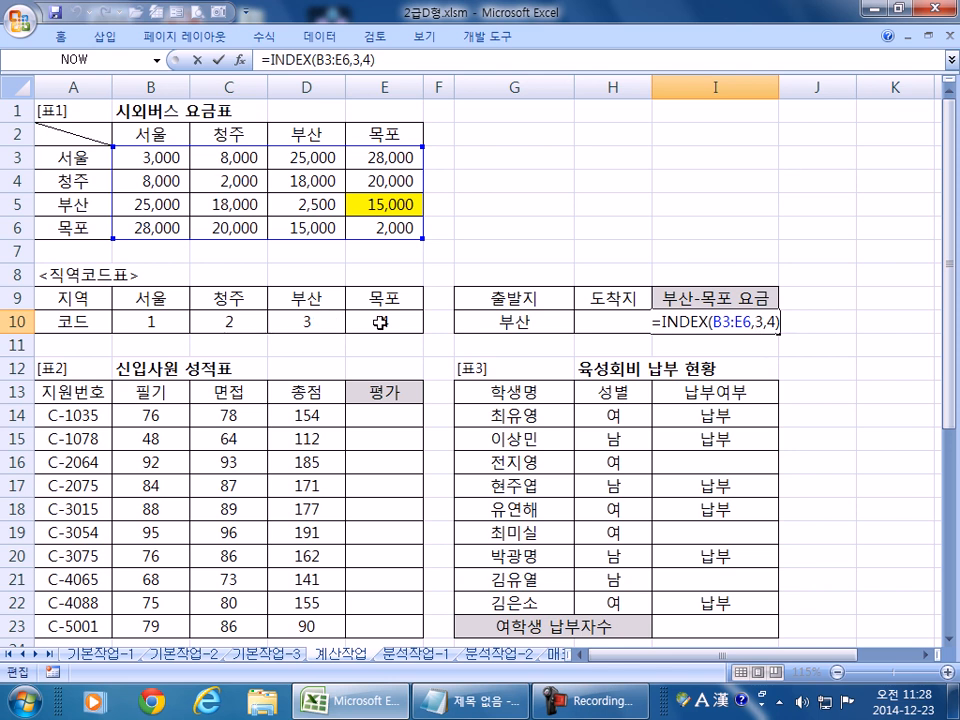
double_click(760, 323)
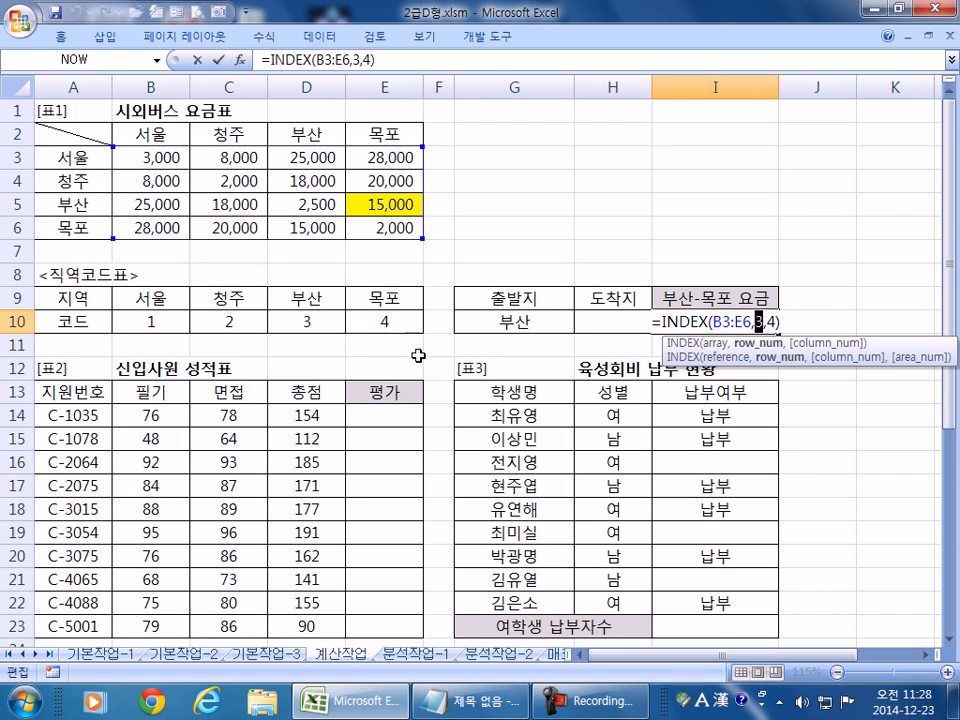
text(h)
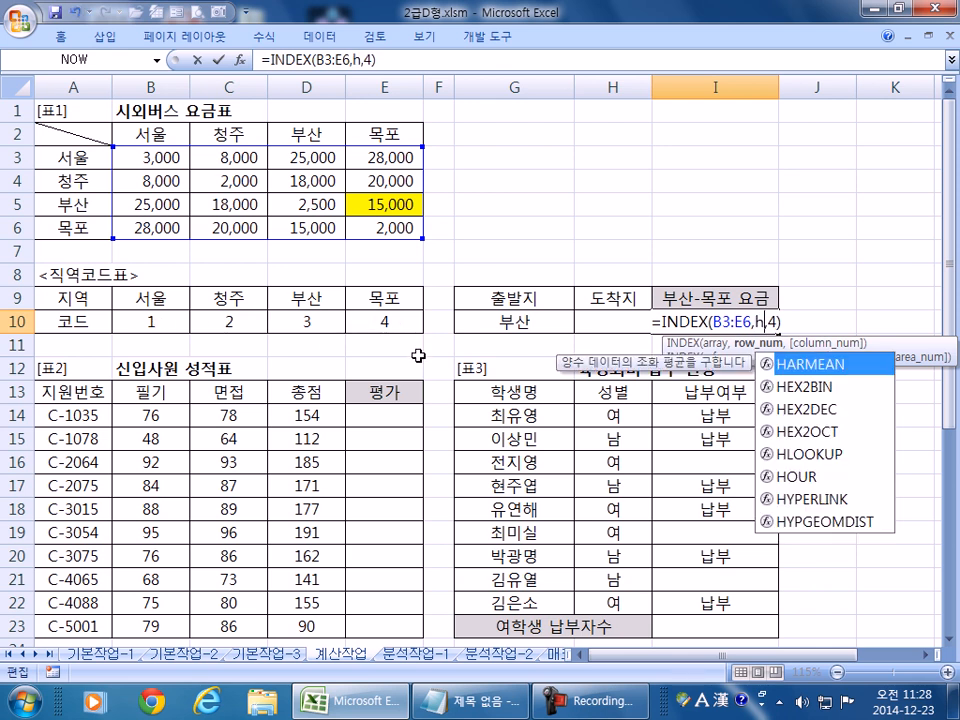
text(lo)
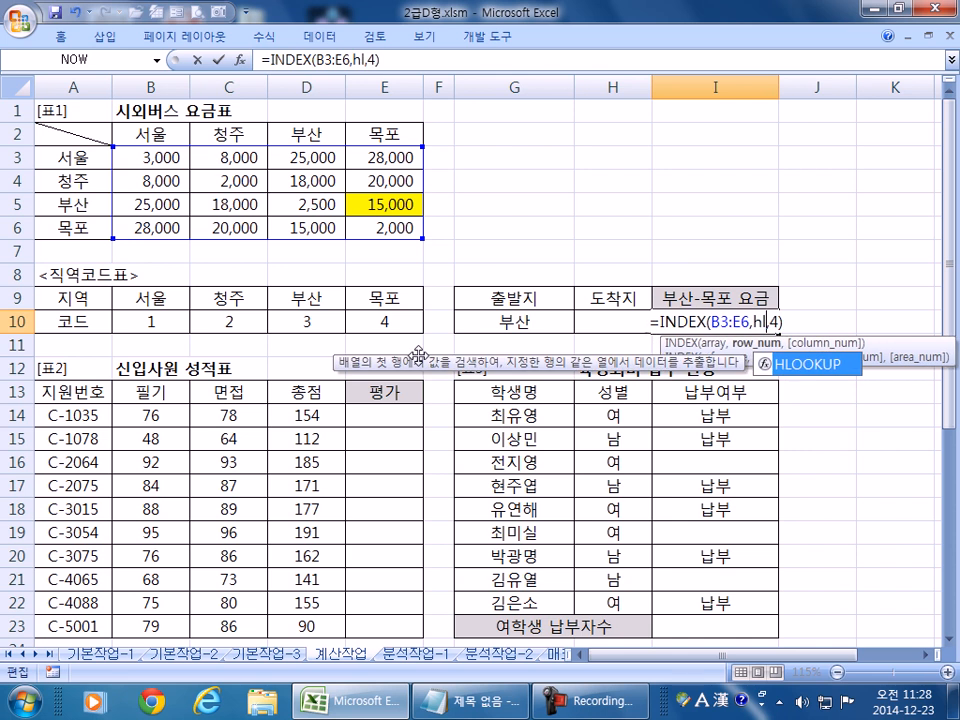
key(BackSpace)
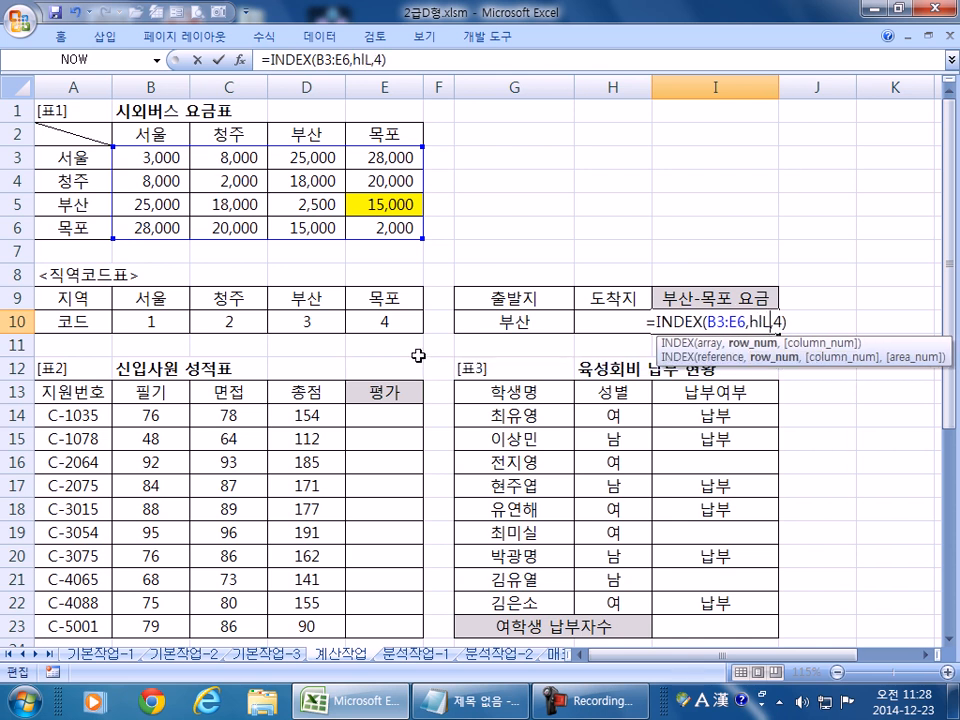
key(BackSpace)
text(lo)
key(Tab)
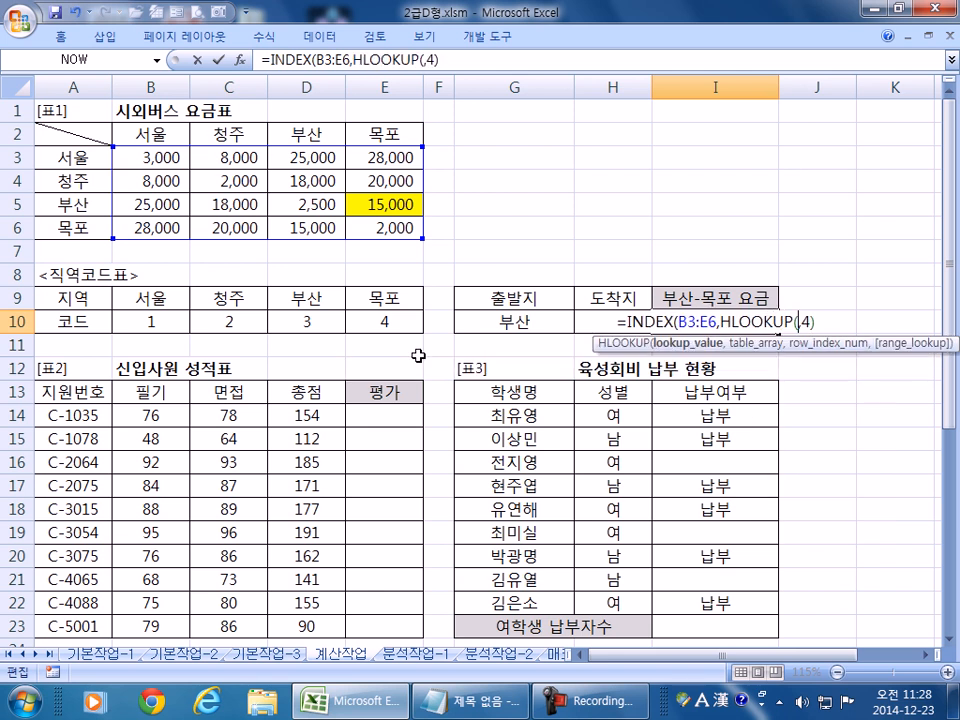
- Complete the row argument as HLOOKUP(G10,B9:E10,2,0) with its closing parenthesis
click(515, 320)
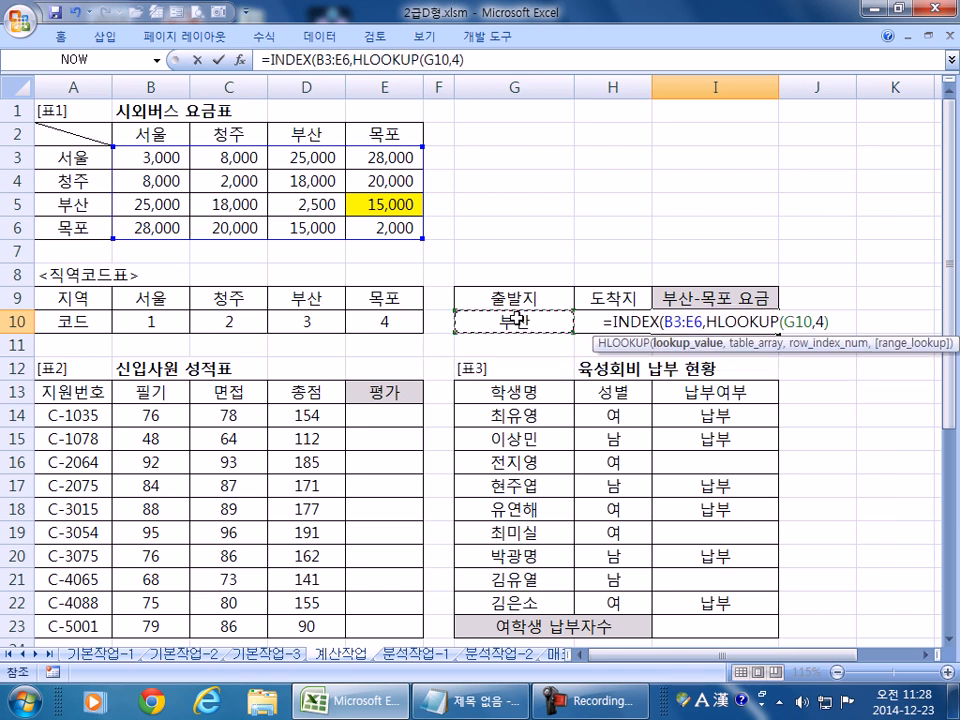
text(,)
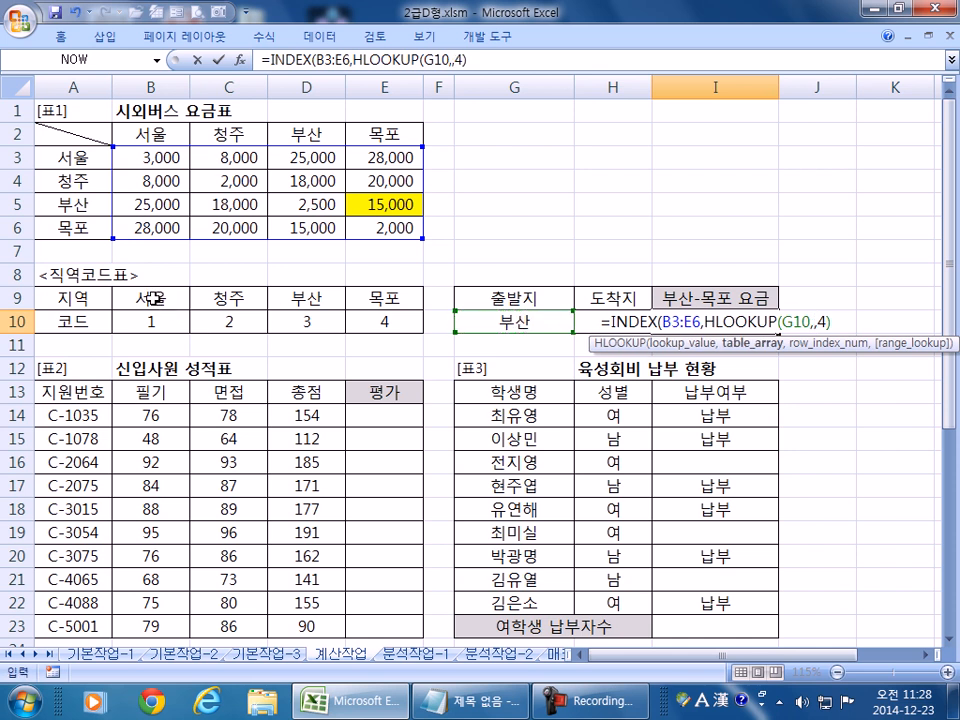
drag(151, 297, 388, 318)
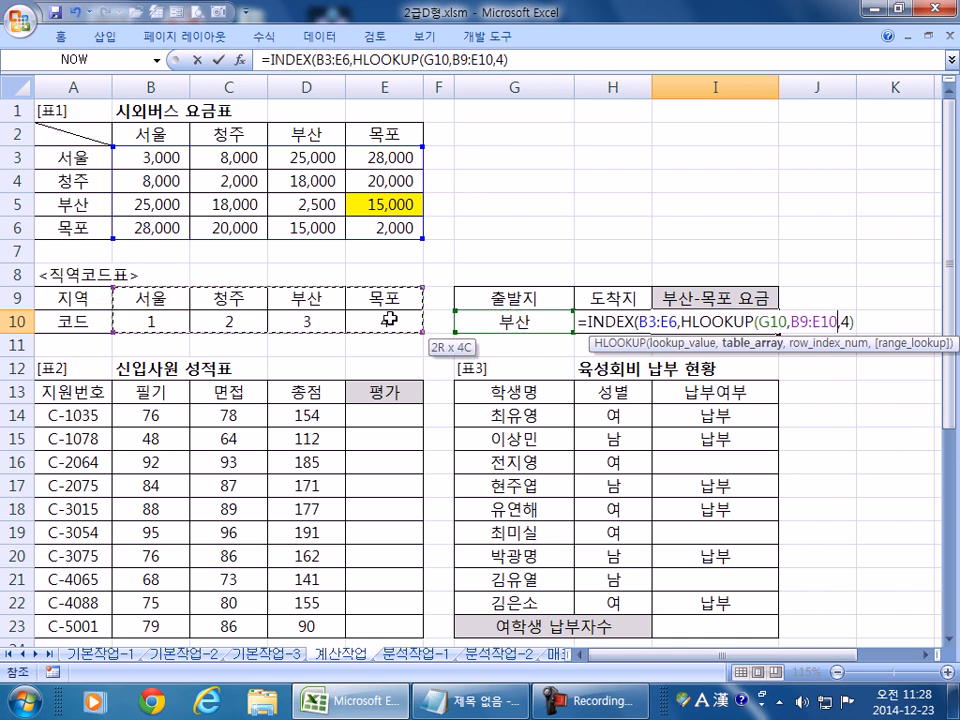
text(,)
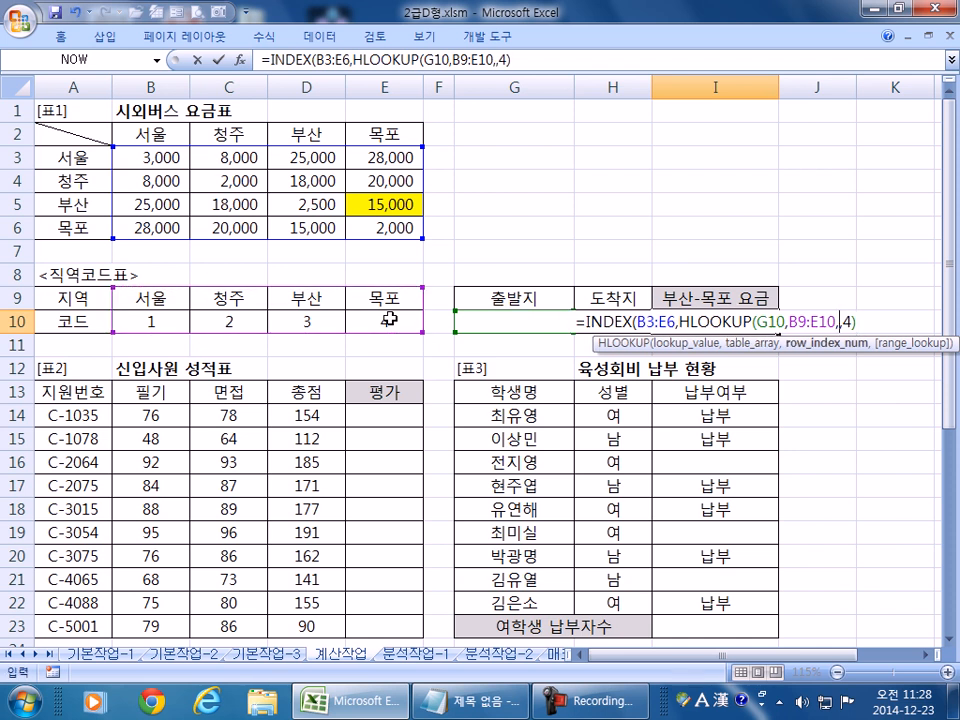
text(2)
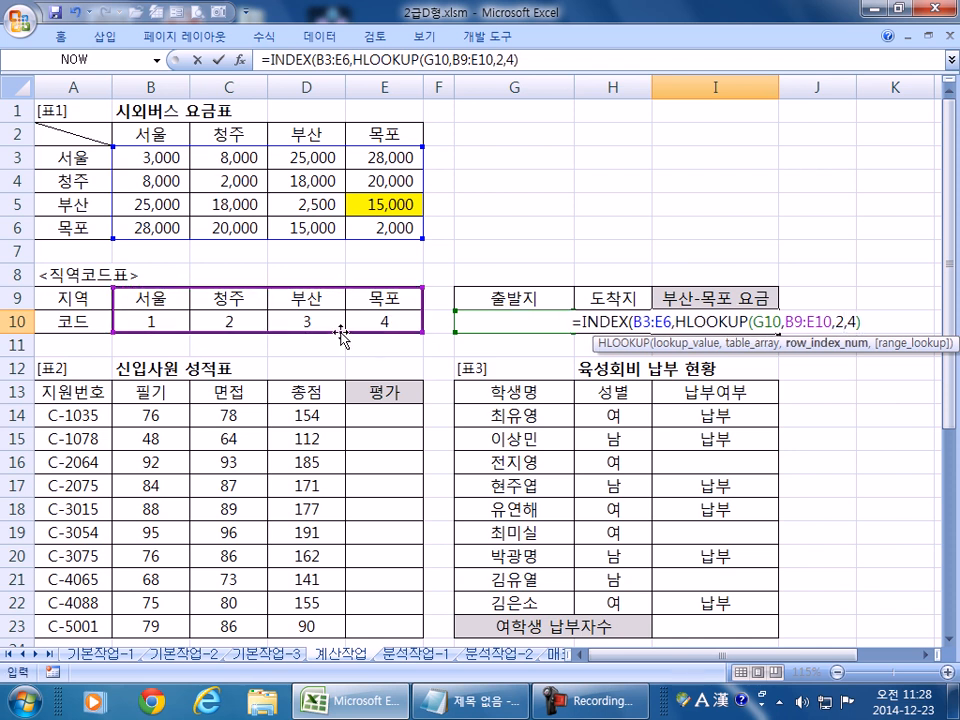
text(,)
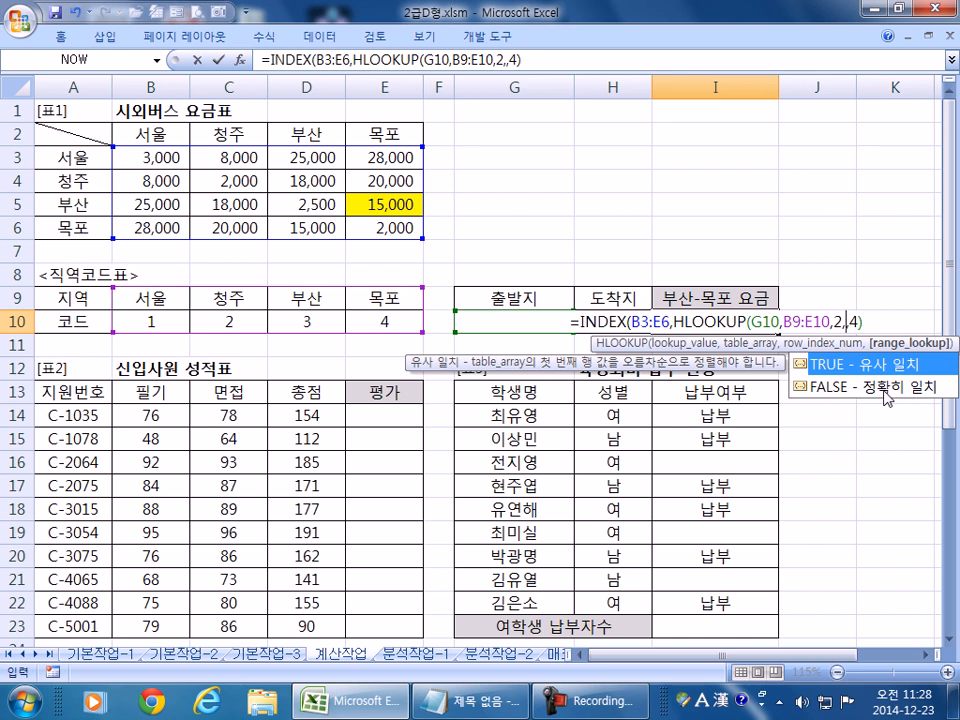
text(0)
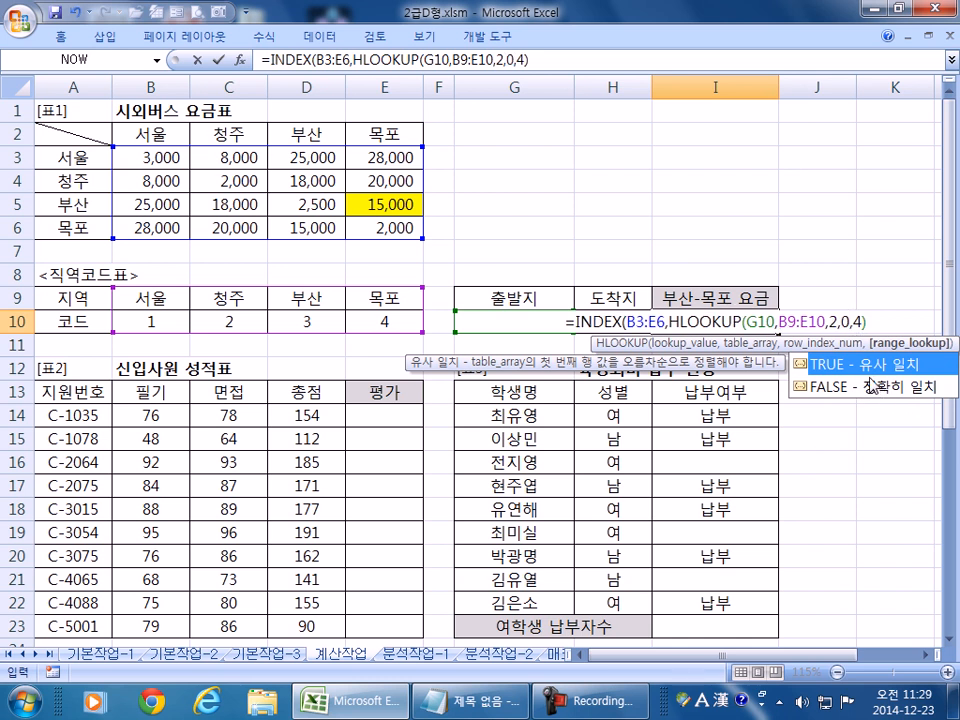
text())
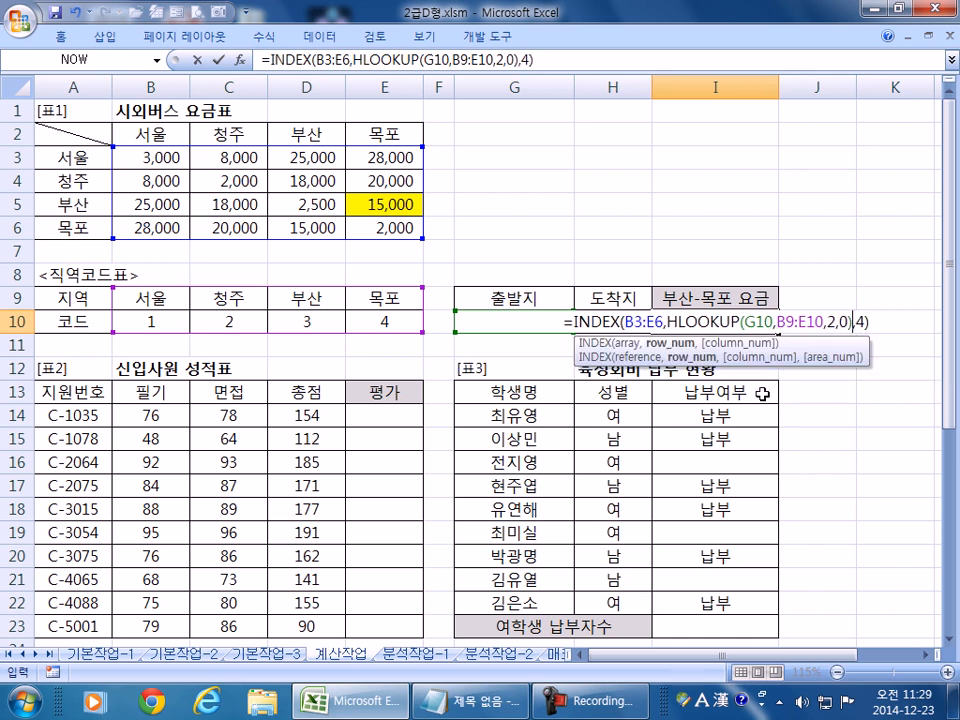
- Replace the column number 4 in the INDEX formula with a second HLOOKUP using H10 as its lookup value
double_click(862, 322)
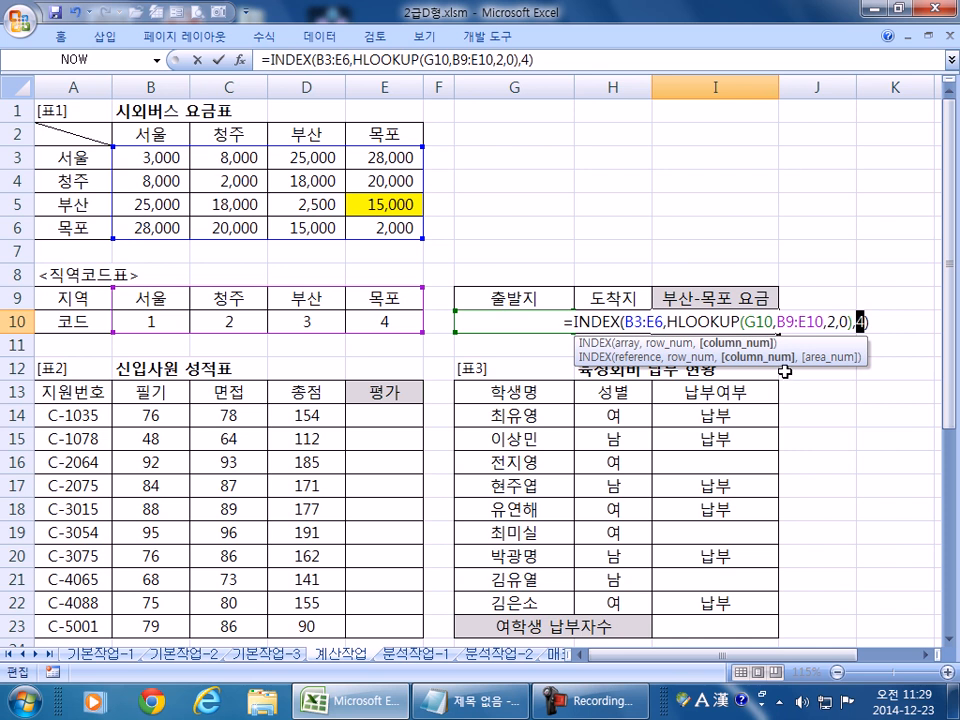
key(Delete)
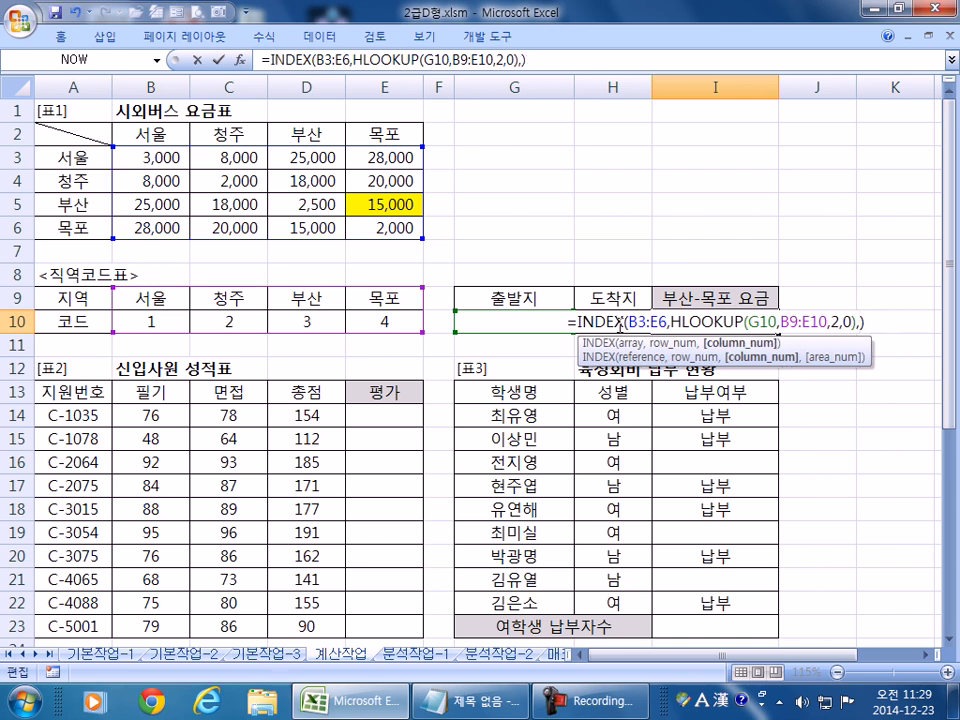
drag(673, 321, 810, 321)
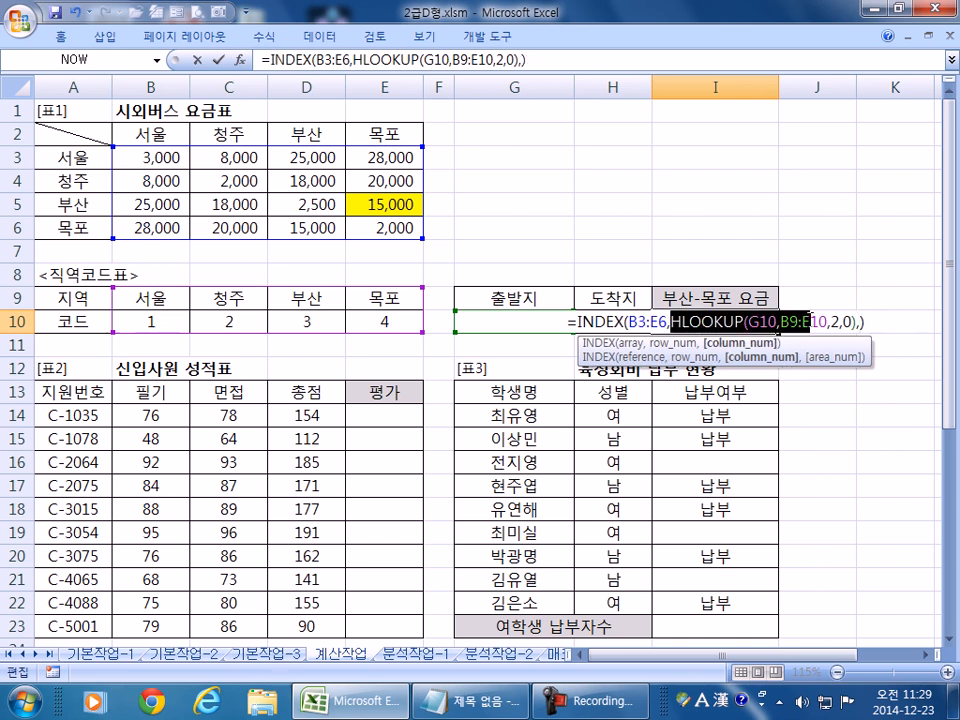
click(862, 321)
text(HLO)
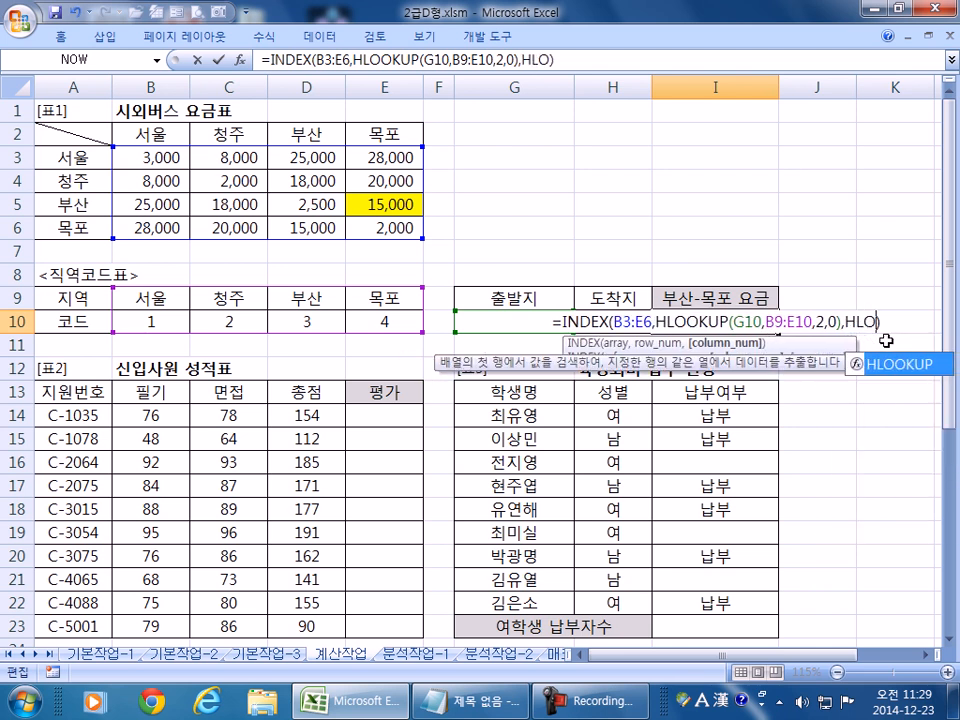
key(Tab)
click(614, 297)
click(614, 322)
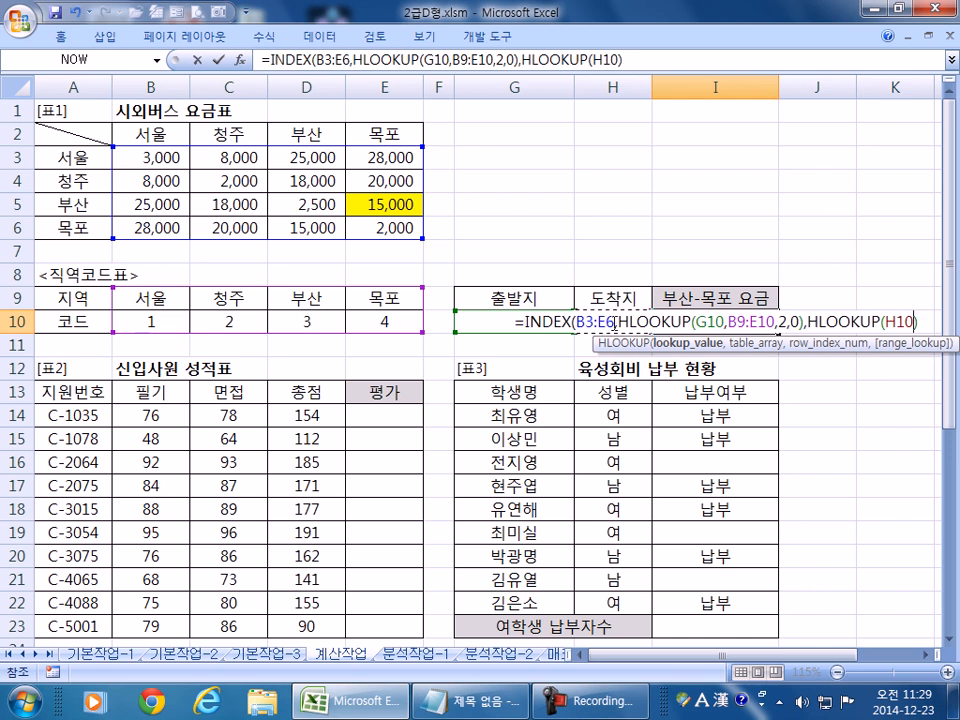
text(,)
- Complete the column argument in I10 as HLOOKUP(H10,B9:E10,2,0) and enter the finished INDEX formula
drag(113, 305, 180, 304)
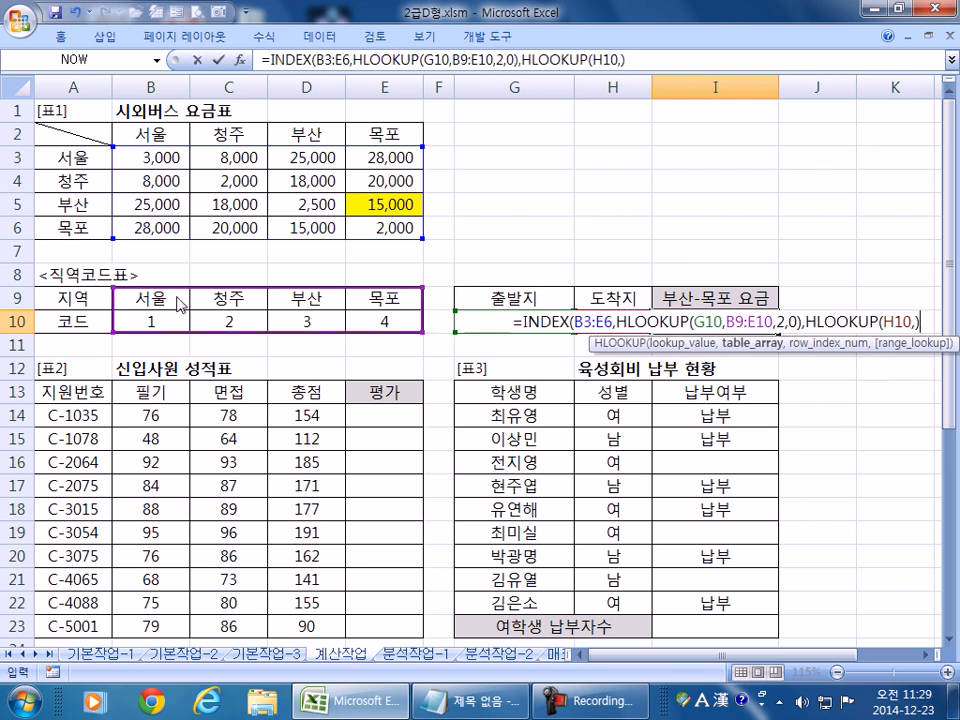
key(Return)
click(458, 399)
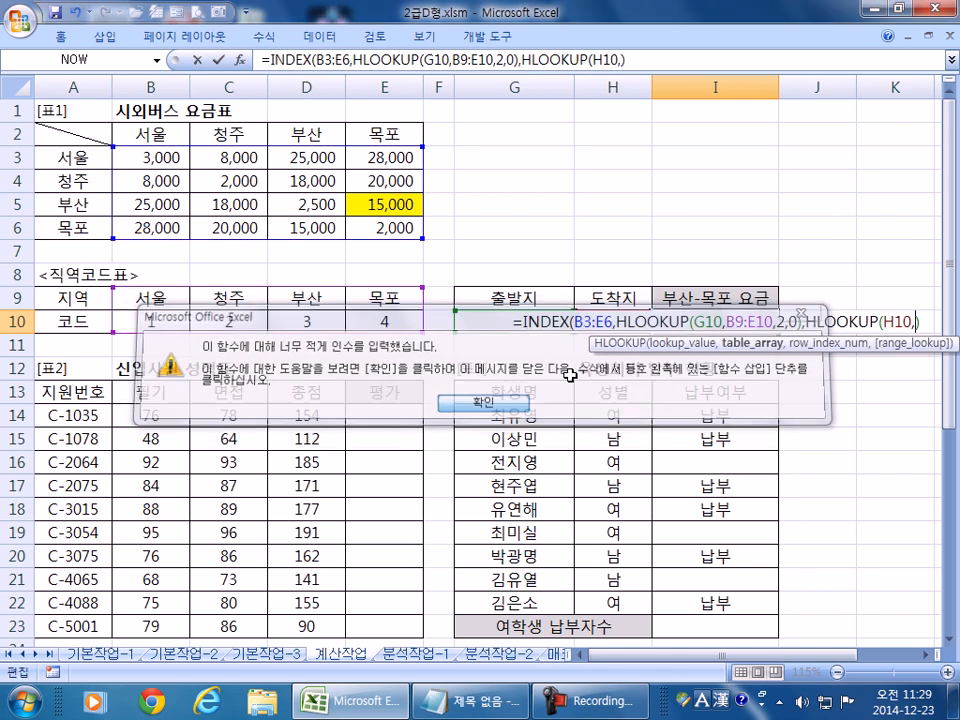
drag(155, 300, 375, 324)
text(,)
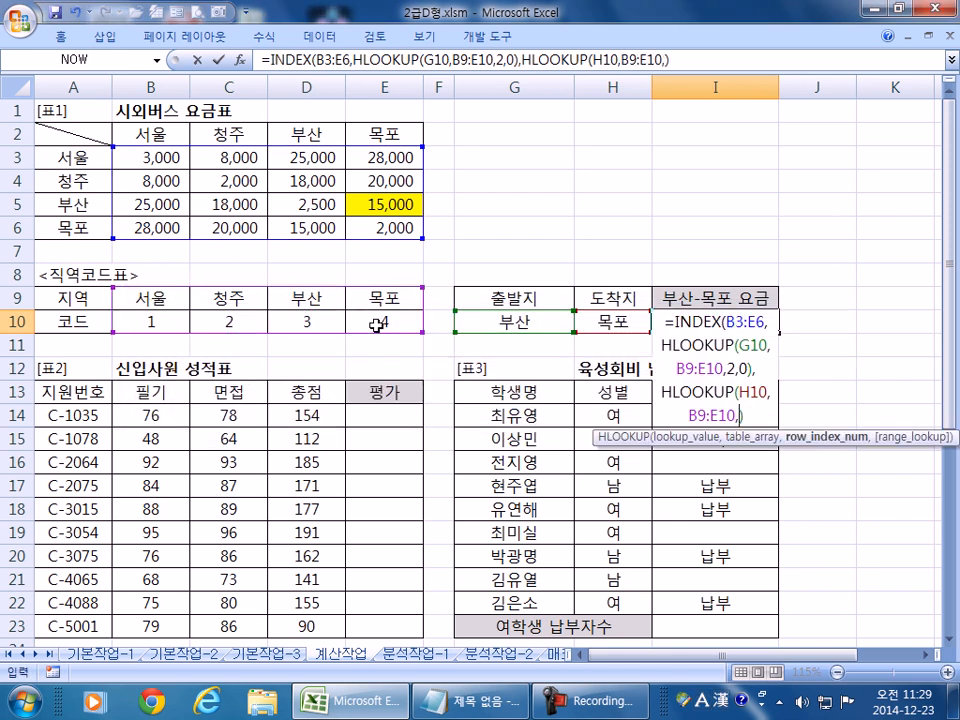
text(2,0)
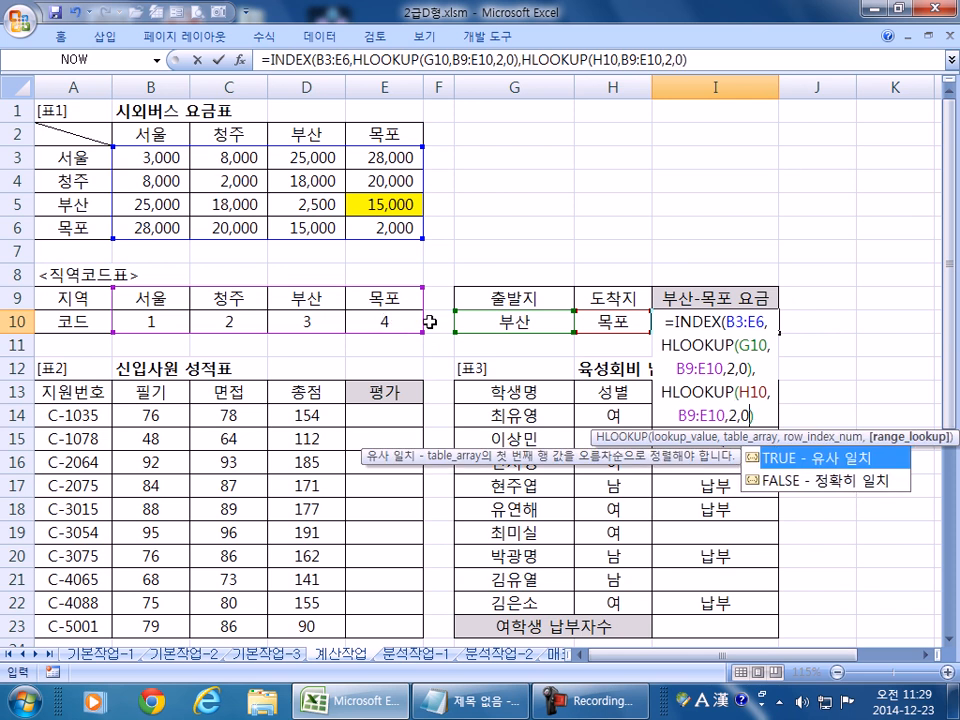
key(Return)
key(Return)
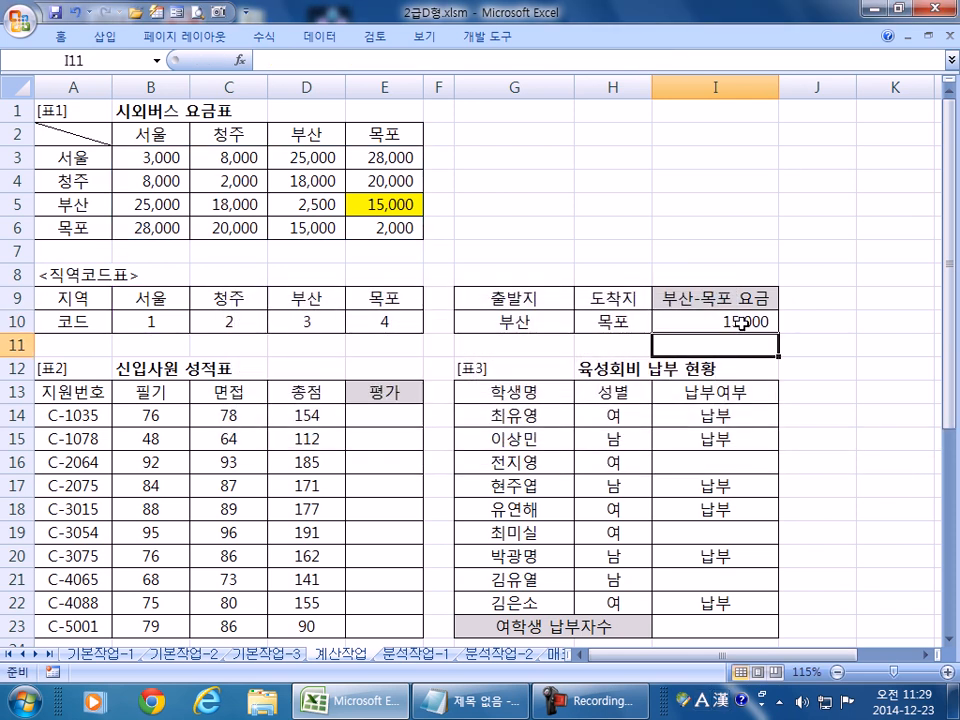
- Copy the whole I10 formula into the Notepad notes below the last separator, then return to Excel and finish editing the cell
double_click(748, 328)
drag(800, 357, 480, 318)
key(ctrl+c)
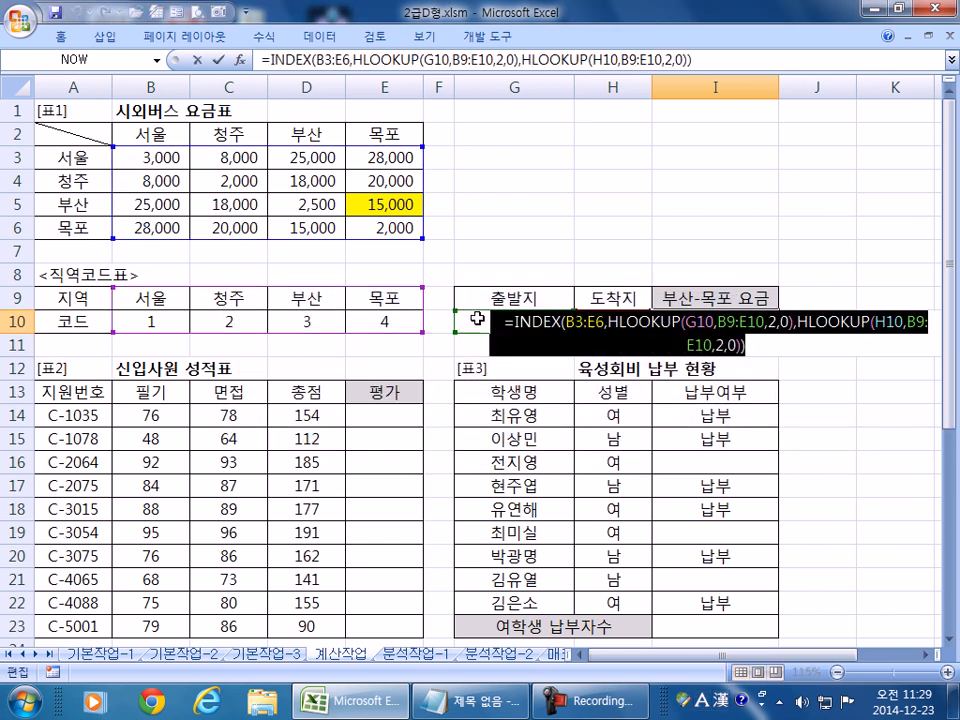
click(468, 700)
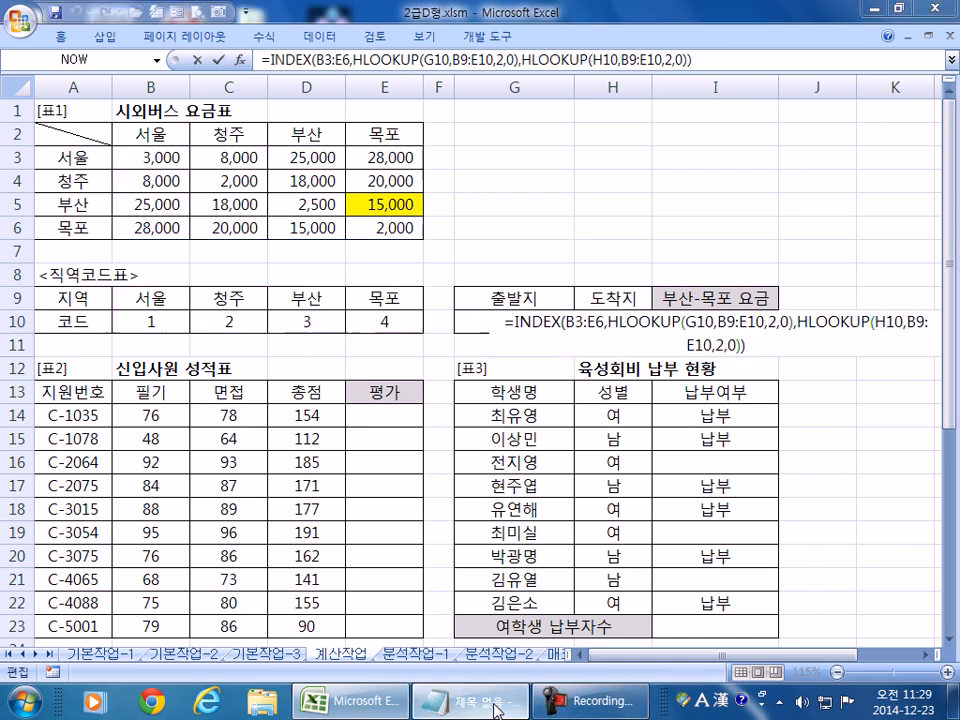
key(ctrl+v)
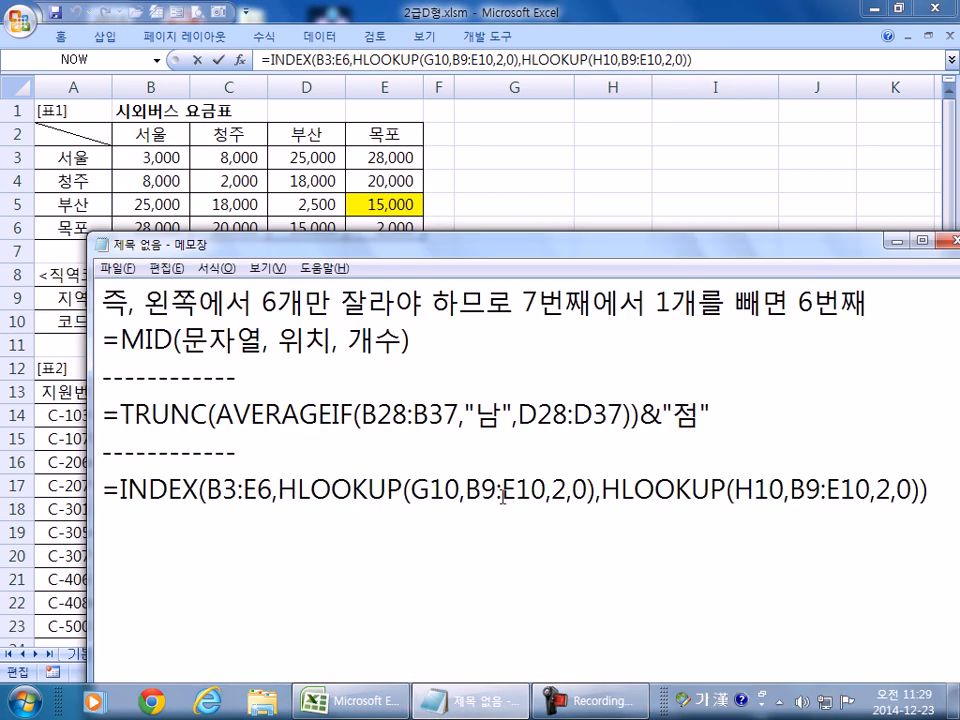
scroll(496, 452, down, 1)
scroll(496, 452, down, 1)
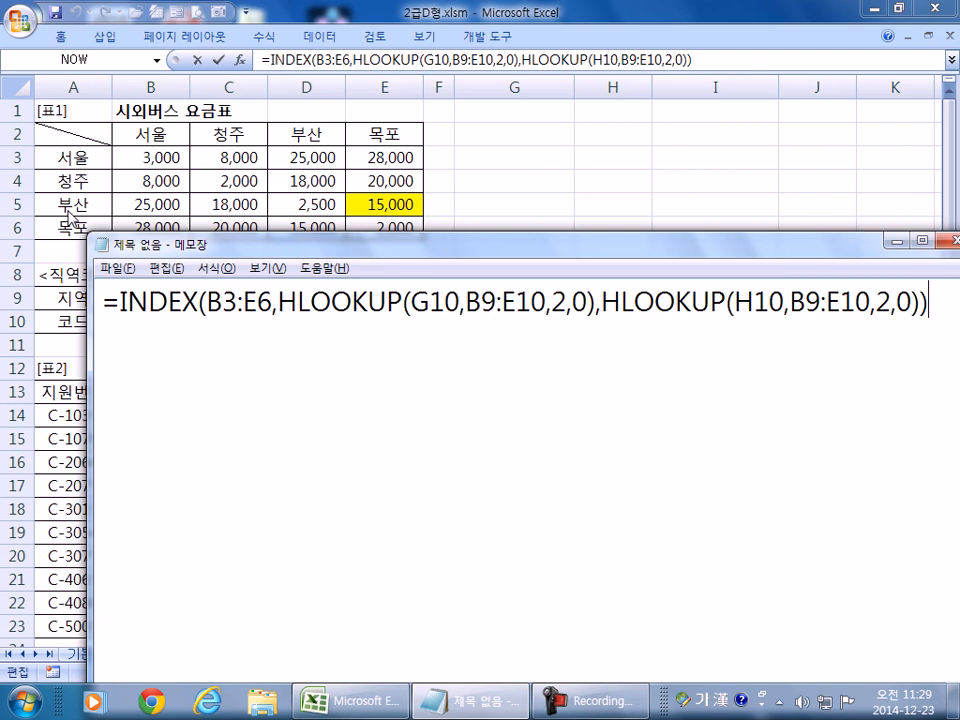
key(alt+Tab)
key(ctrl+Return)
- Compare the 출발지 and 도착지 cells G10 and H10 with the 부산 row and 목포 column of the 시외버스 요금표
click(507, 322)
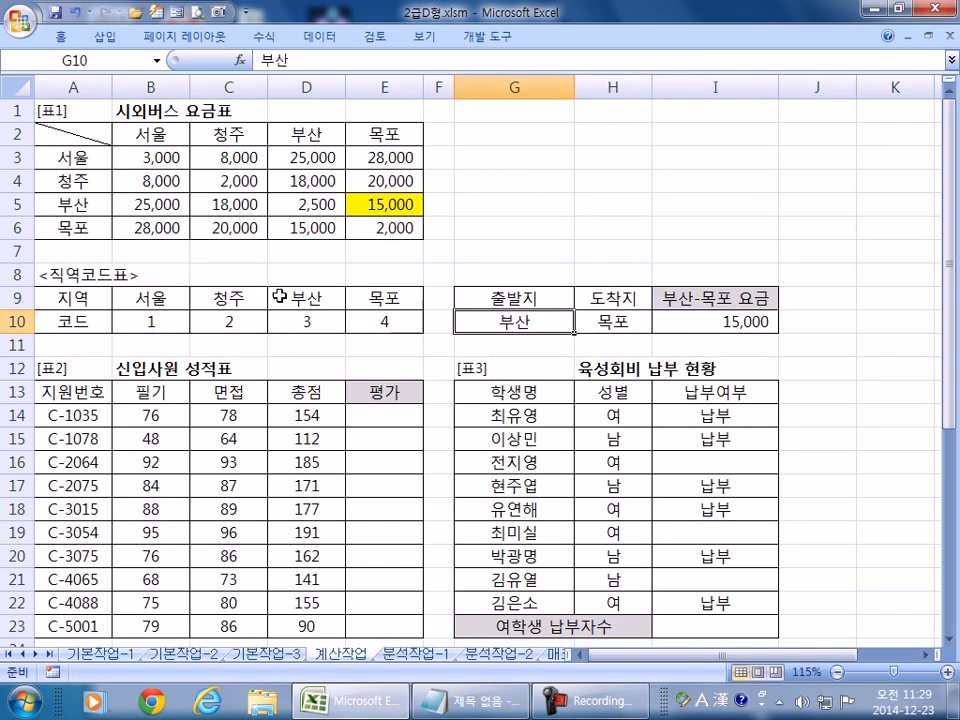
click(58, 204)
click(369, 131)
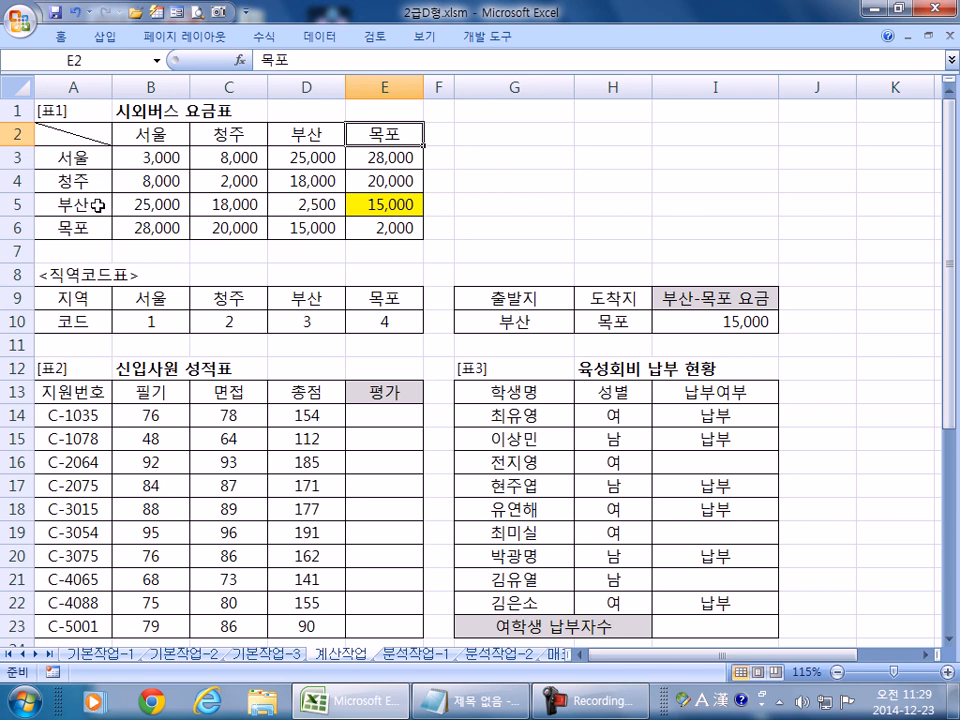
drag(101, 208, 381, 208)
click(514, 323)
click(616, 324)
click(516, 325)
click(607, 323)
click(525, 322)
click(607, 321)
click(525, 322)
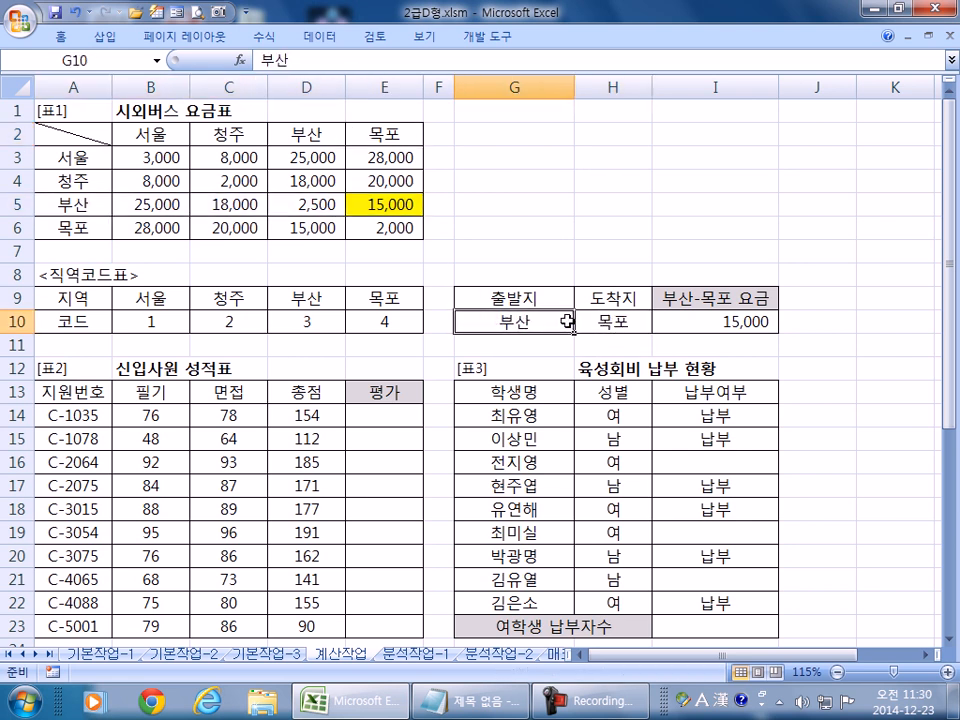
click(602, 321)
click(558, 322)
- Review the G10 and H10 lookup values of the formula in the Notepad notes against the 출발지 and 도착지 cells in Excel
key(alt+Tab)
key(alt+Tab)
key(alt+Tab)
drag(408, 304, 456, 304)
key(alt+Tab)
key(alt+Tab)
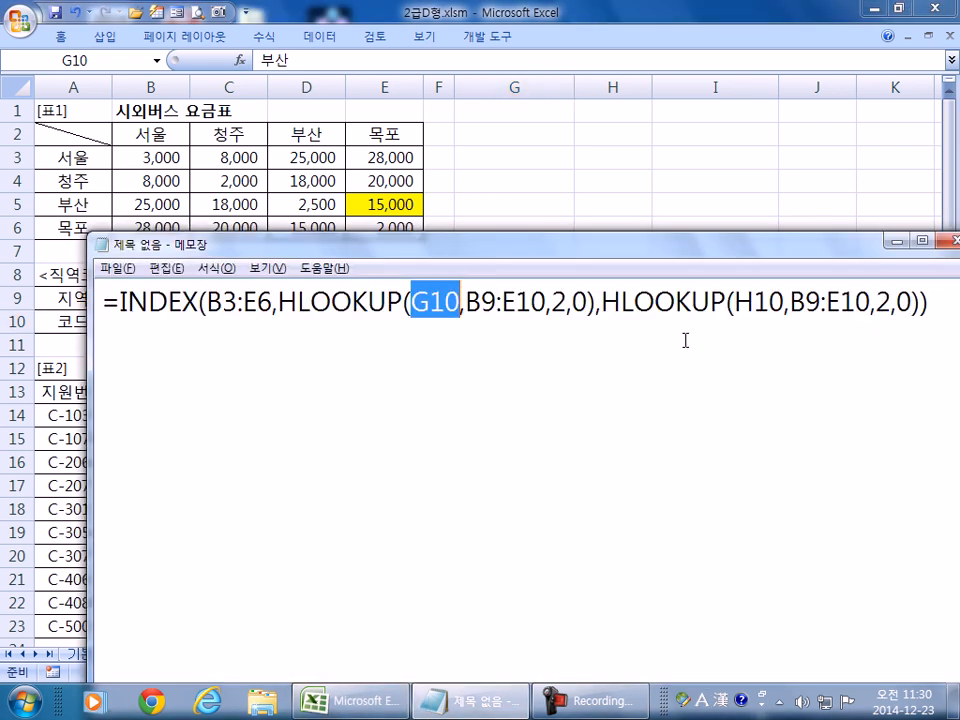
key(alt+Tab)
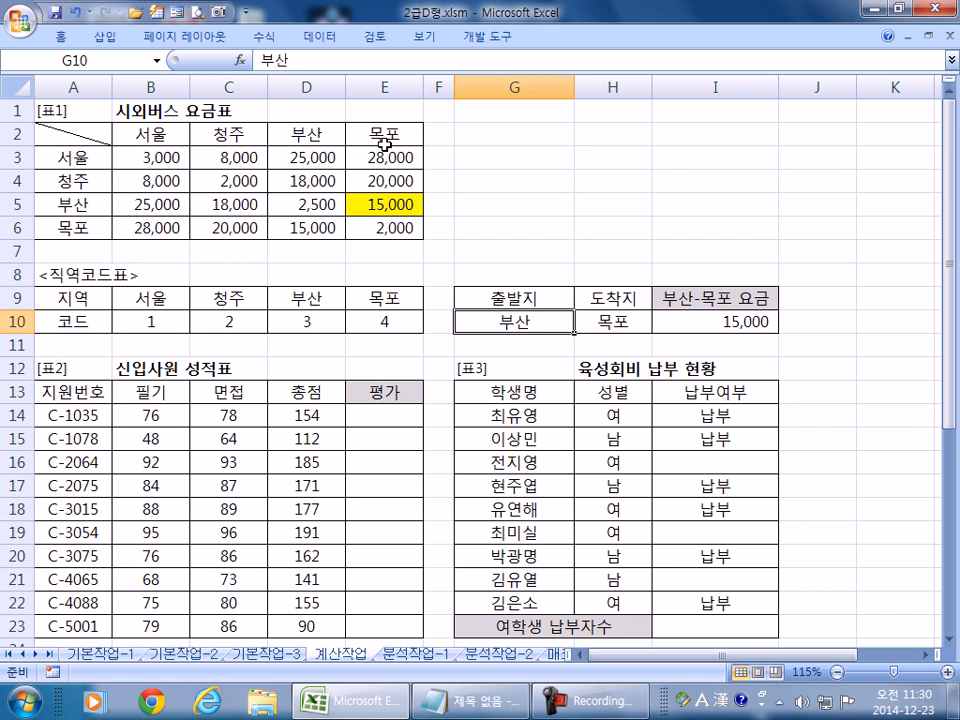
click(671, 321)
drag(519, 330, 600, 320)
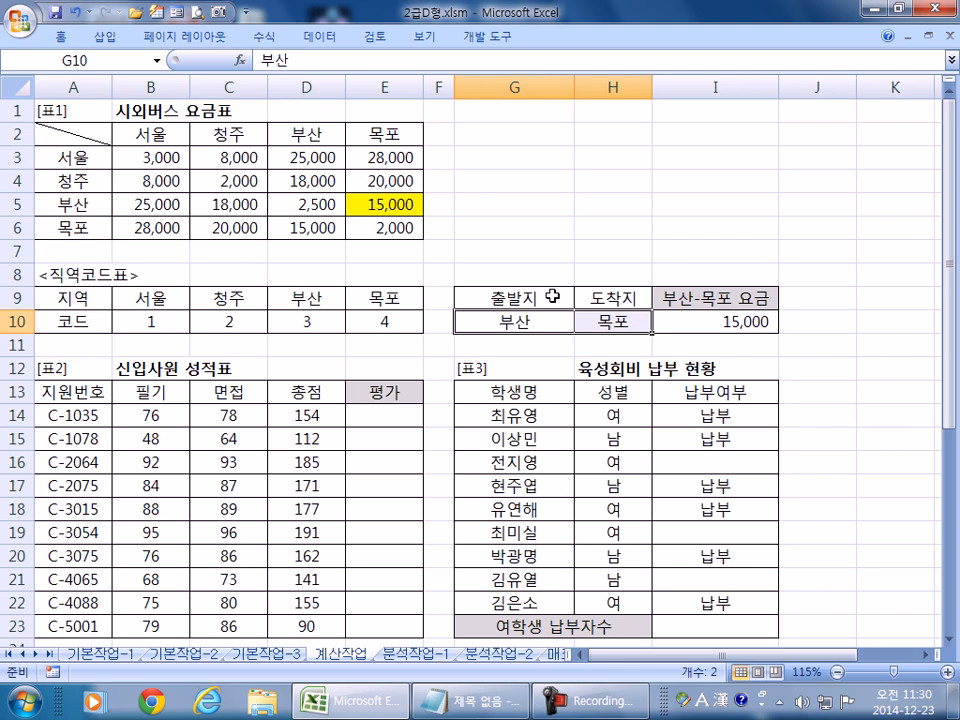
key(alt+Tab)
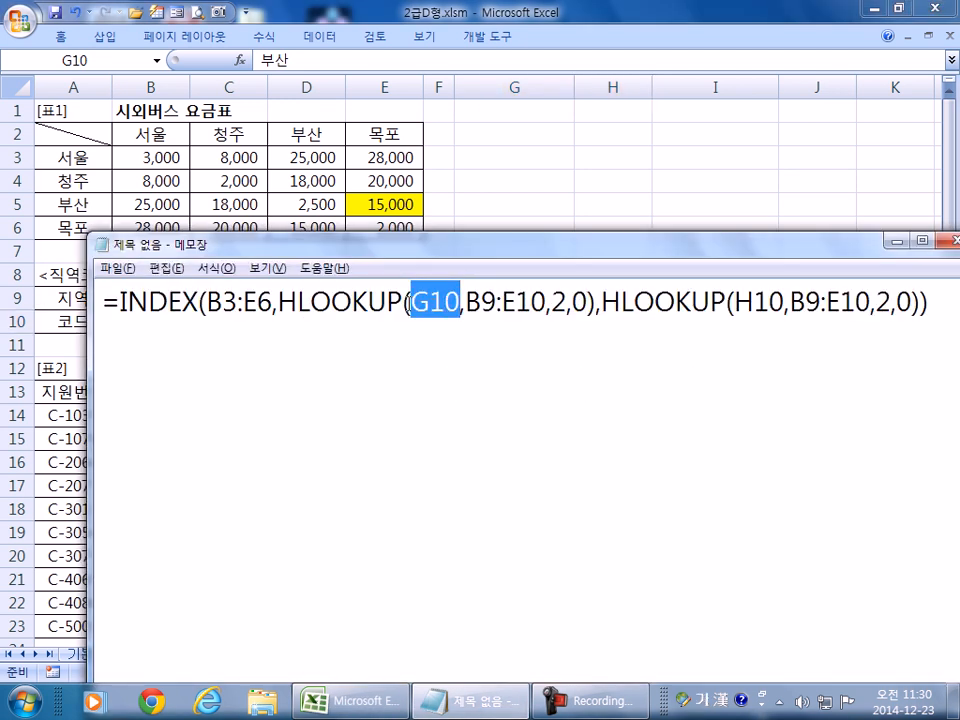
drag(736, 302, 786, 303)
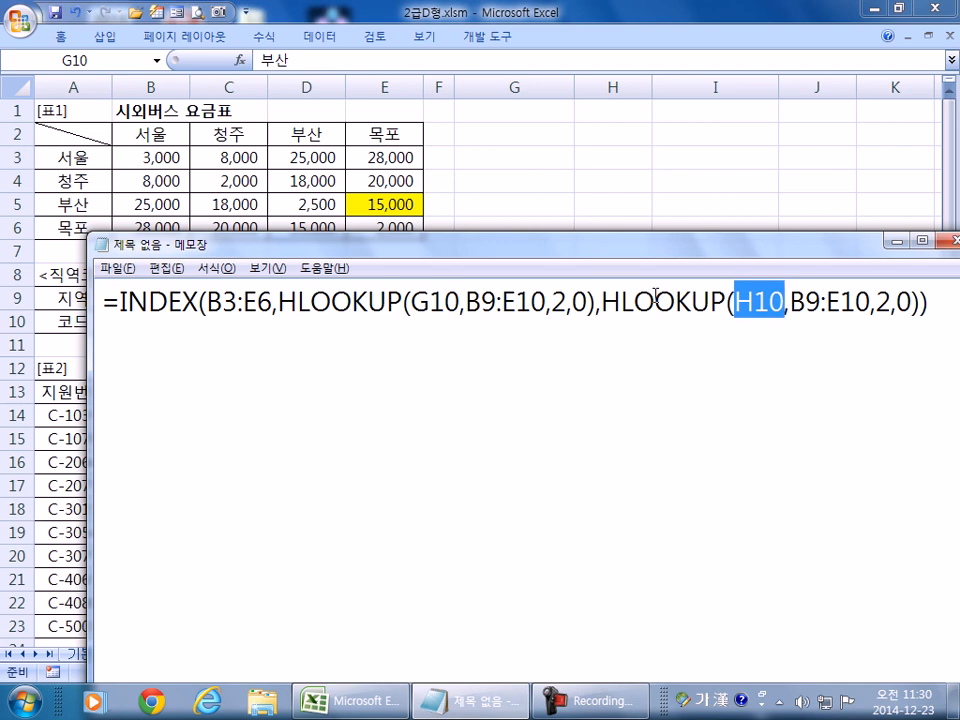
click(443, 339)
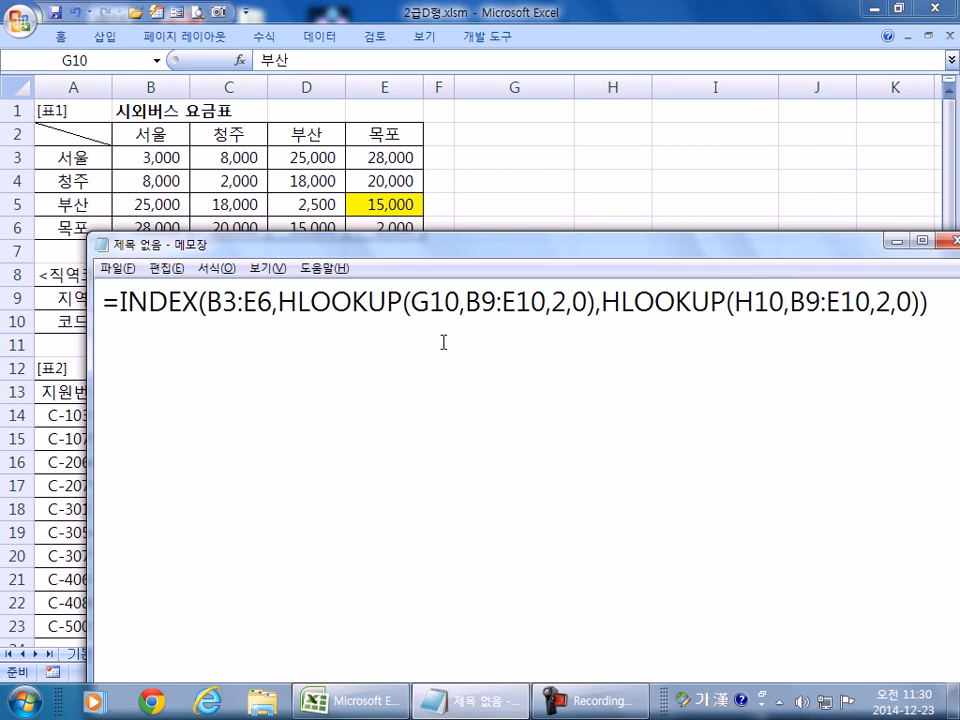
key(alt+Tab)
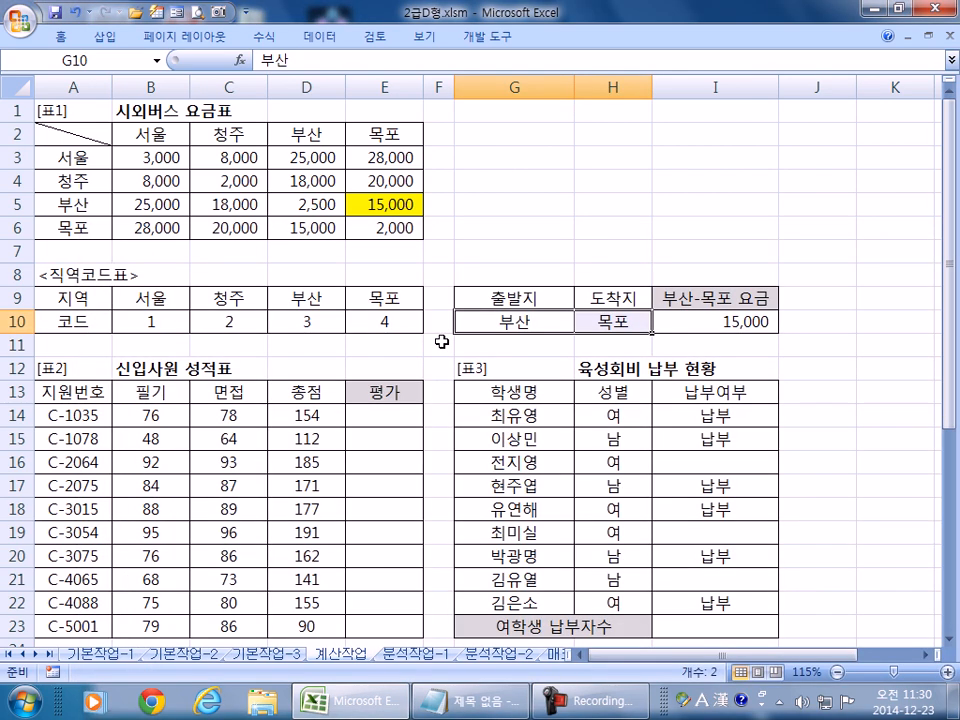
- Set the 출발지 in G10 to 서울 to test the fare formula
click(519, 321)
click(604, 328)
click(531, 326)
click(621, 326)
click(510, 326)
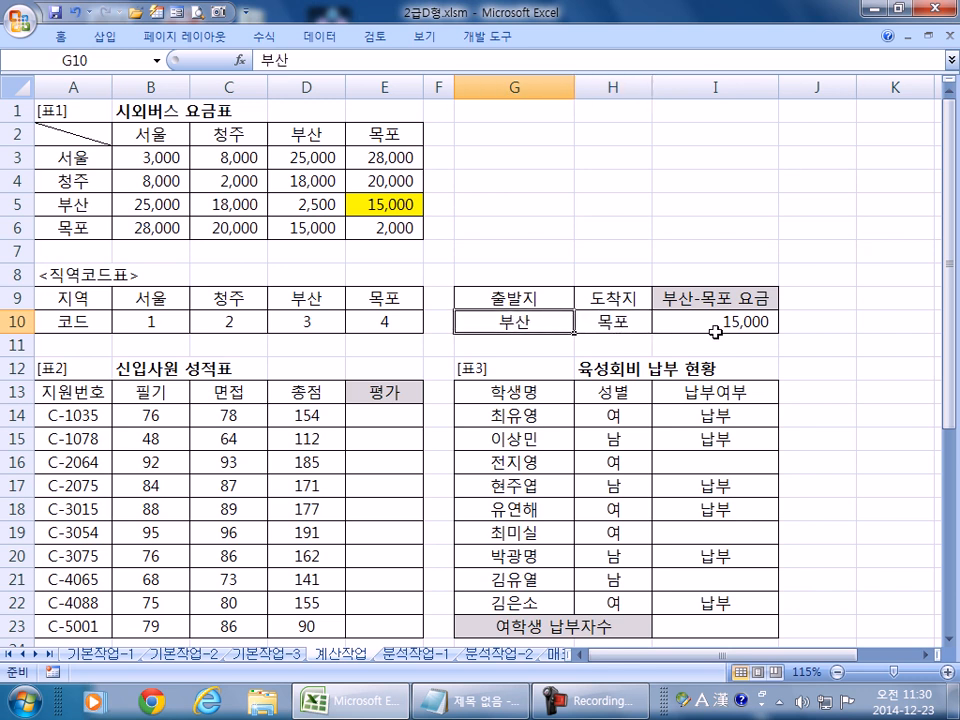
text(TJ)
key(Escape)
key(Hangul)
text(서울)
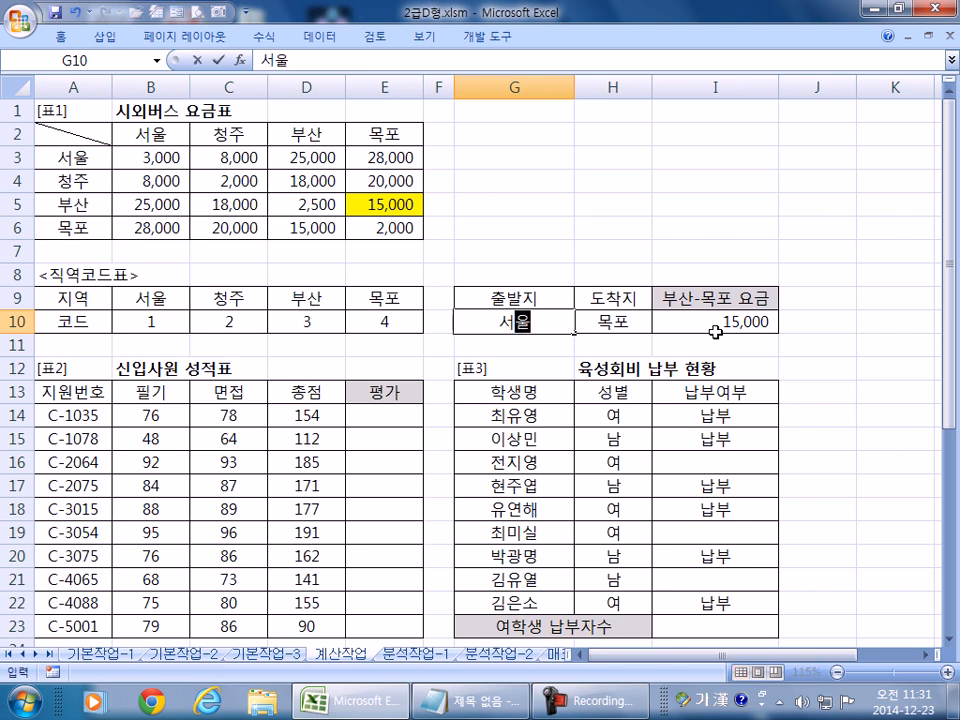
key(Return)
- Set the 도착지 in H10 to 청주 and check the fare cell I10
key(Up)
key(Right)
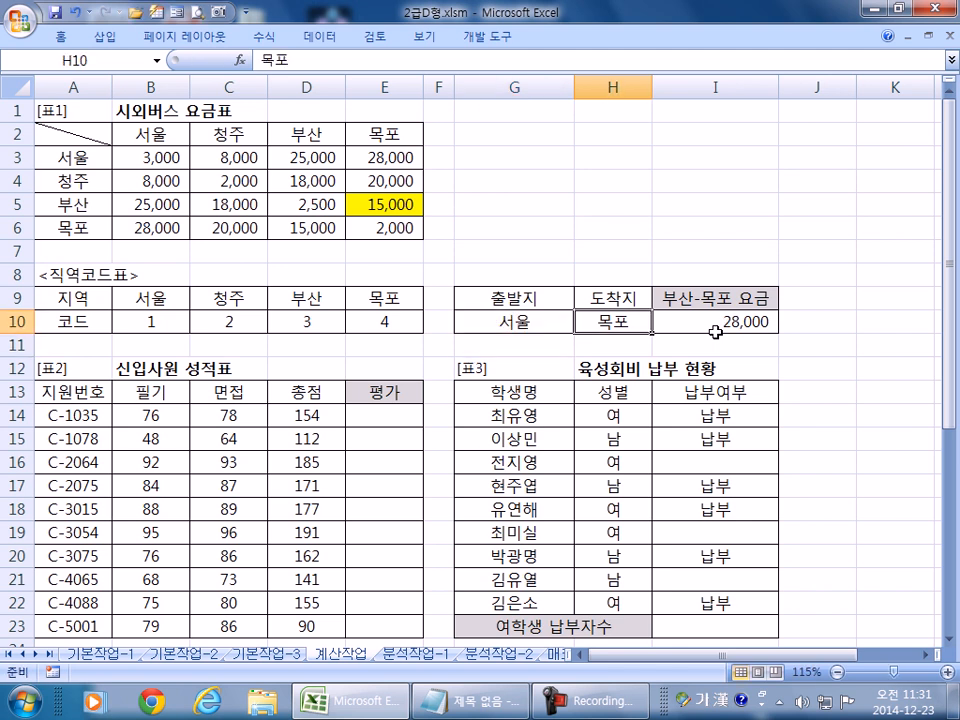
text(청주)
key(Return)
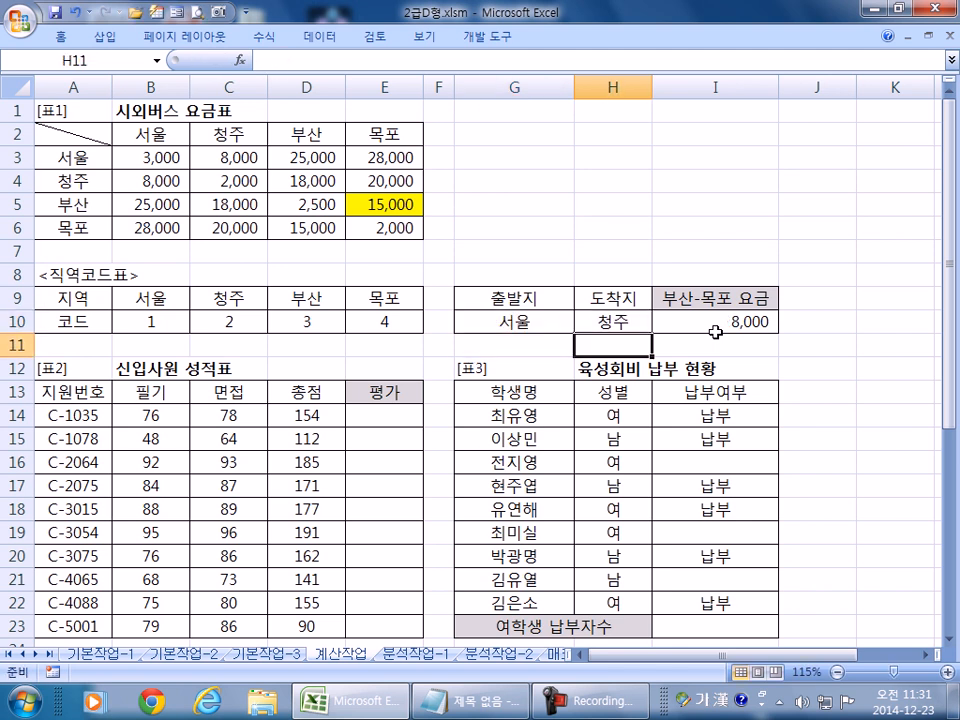
click(718, 314)
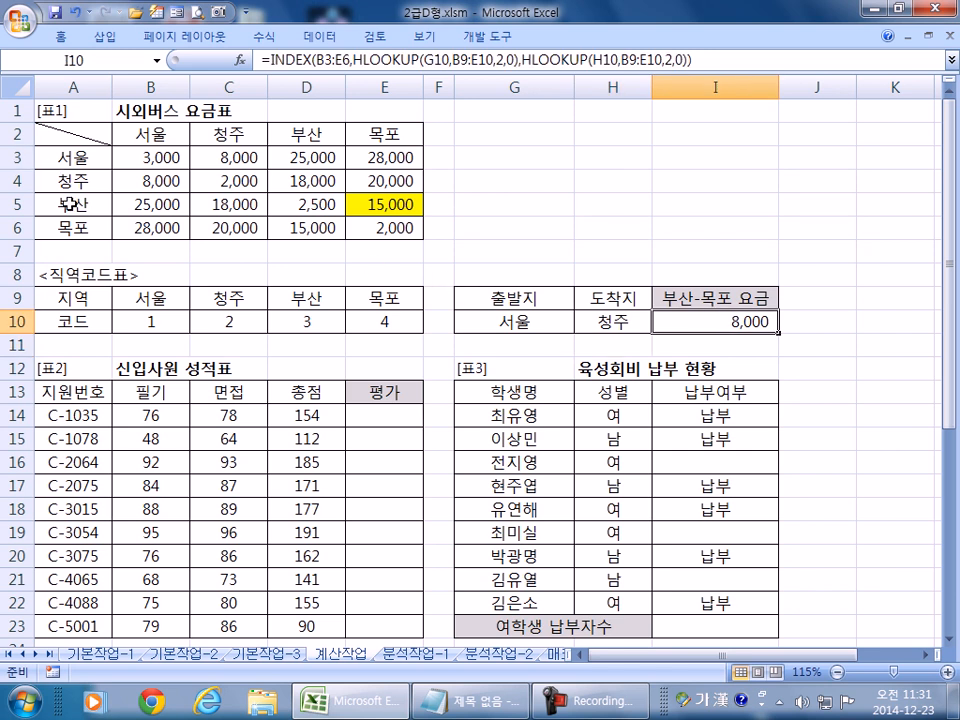
- Examine the 부산 row, 목포 column and their fare in the 시외버스 요금표 alongside the route cells G10:I10
click(72, 204)
click(407, 133)
click(80, 206)
click(390, 134)
click(525, 321)
click(609, 319)
click(549, 320)
click(612, 322)
click(524, 318)
click(751, 320)
click(45, 202)
click(379, 204)
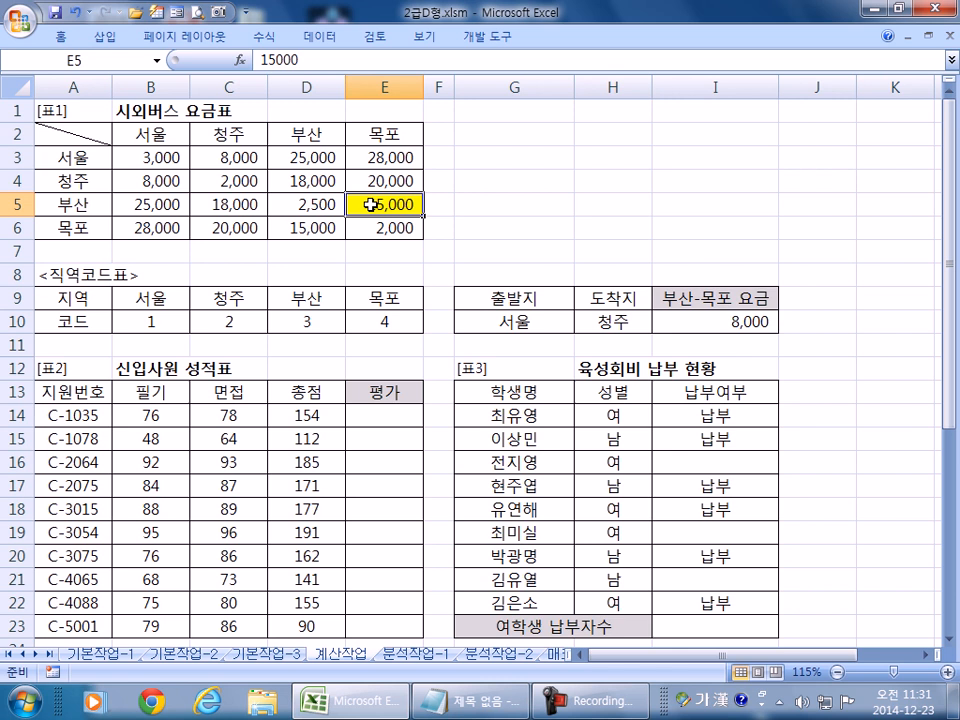
- Change the 출발지 in G10 to 목포 to test another route
click(521, 317)
text(ㅁ목포)
key(Return)
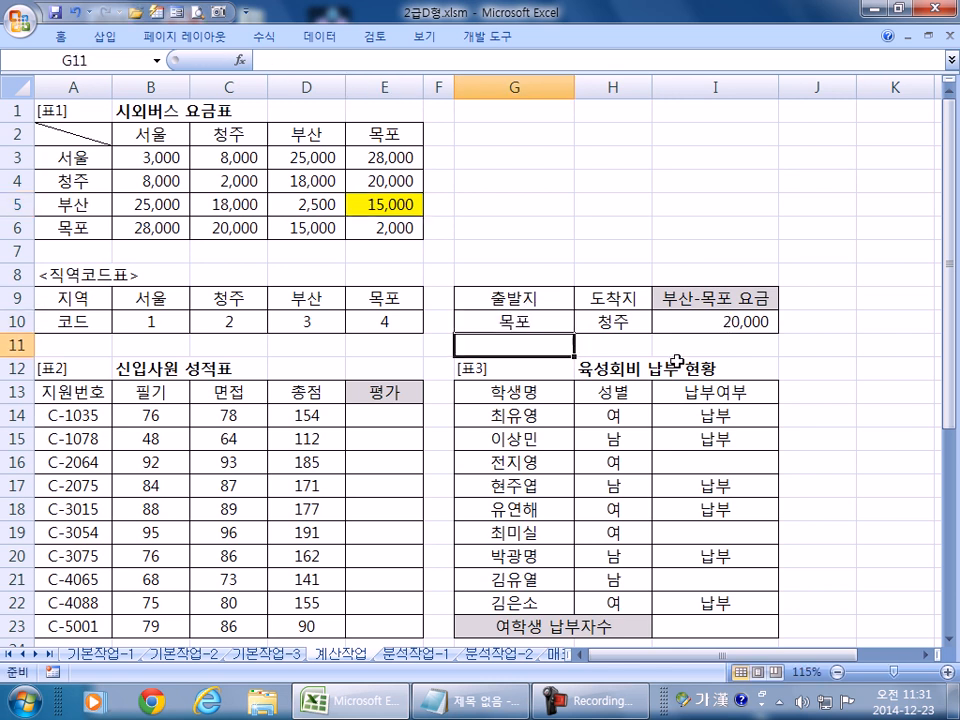
- Set the 출발지 in G10 to 부산 and inspect the fare formula in I10 without changing it
click(524, 323)
text(부산)
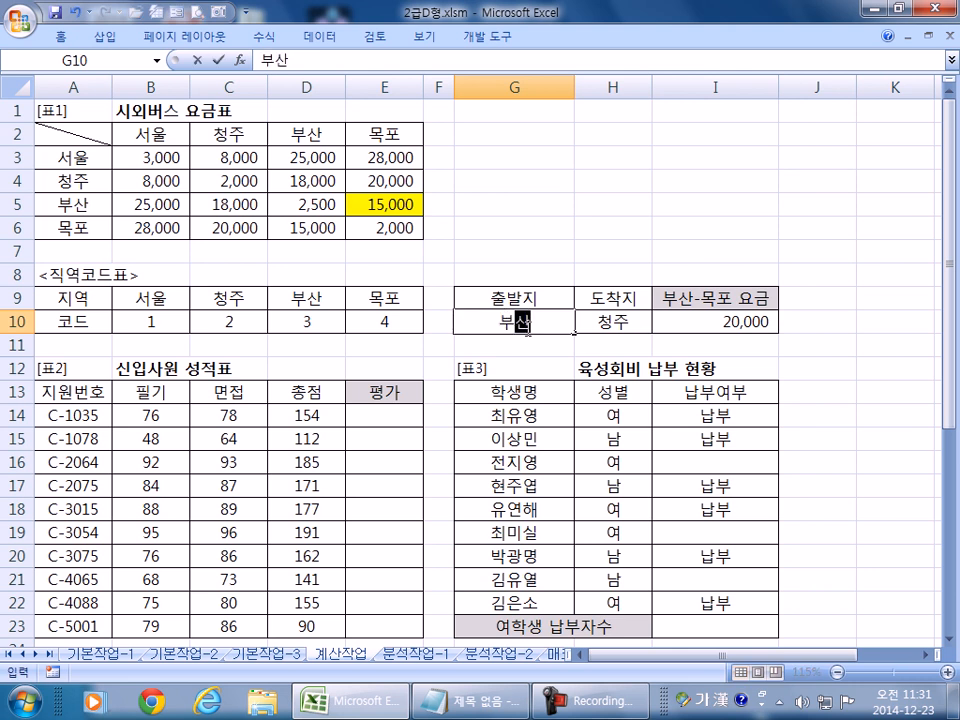
key(Return)
click(524, 327)
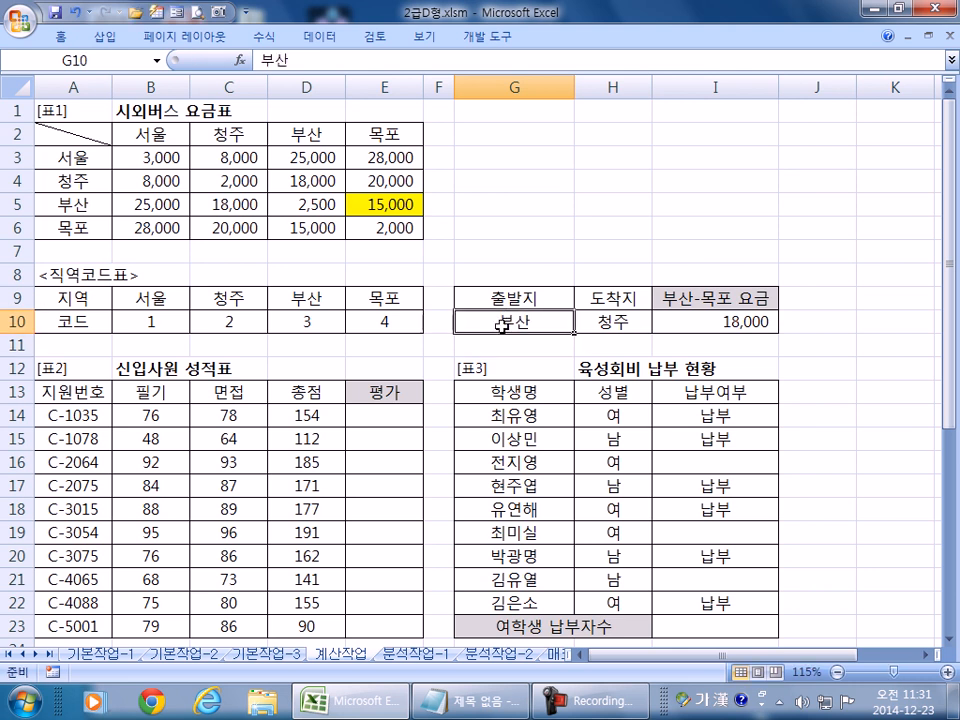
key(Right)
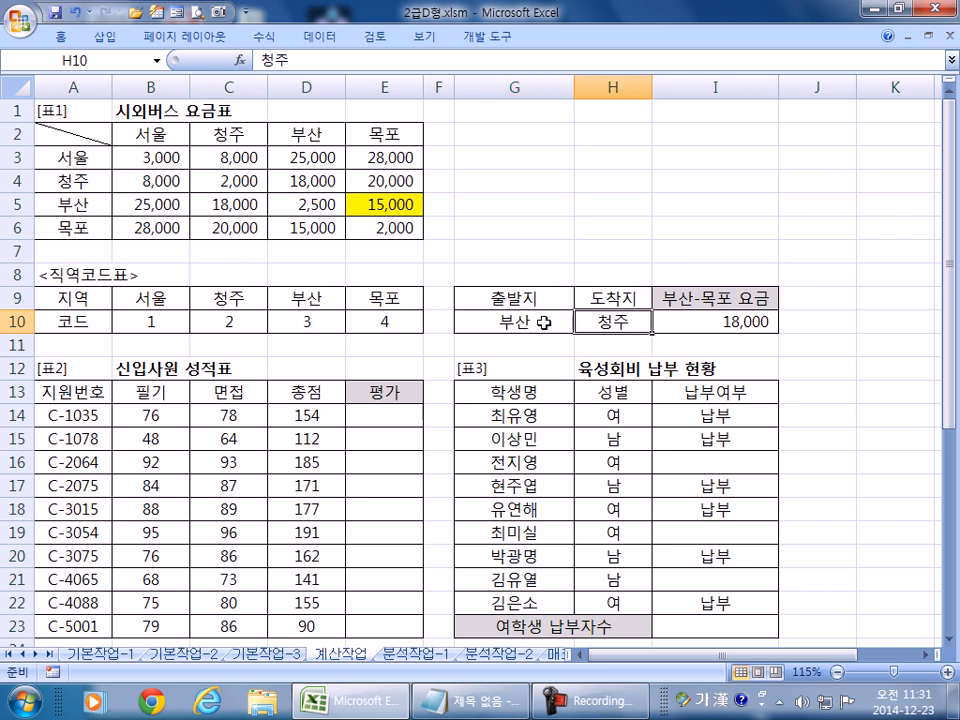
click(701, 321)
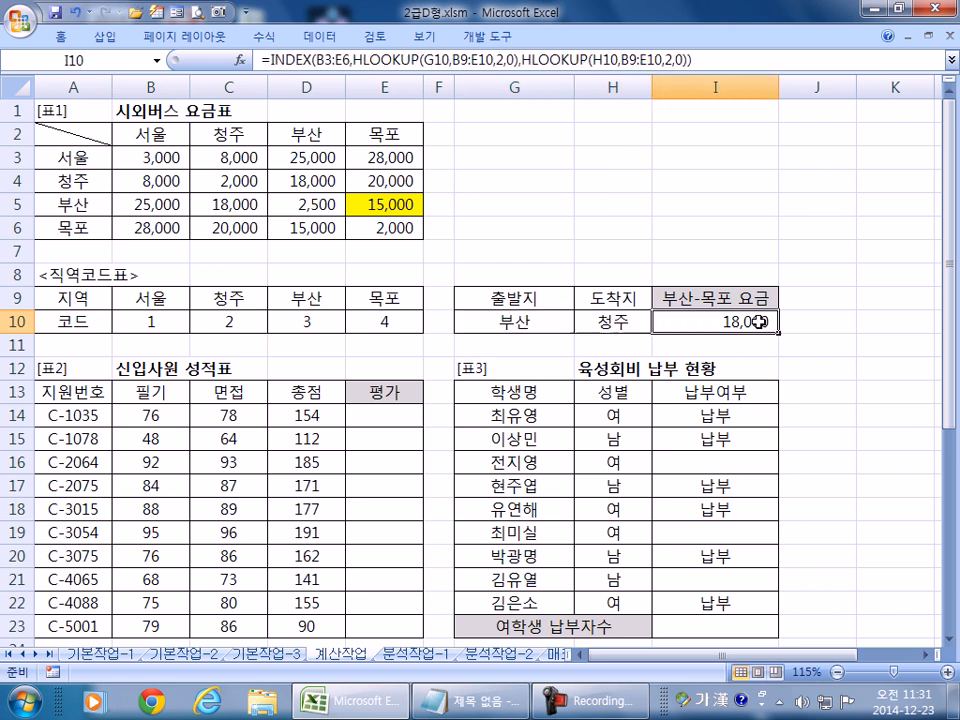
double_click(714, 334)
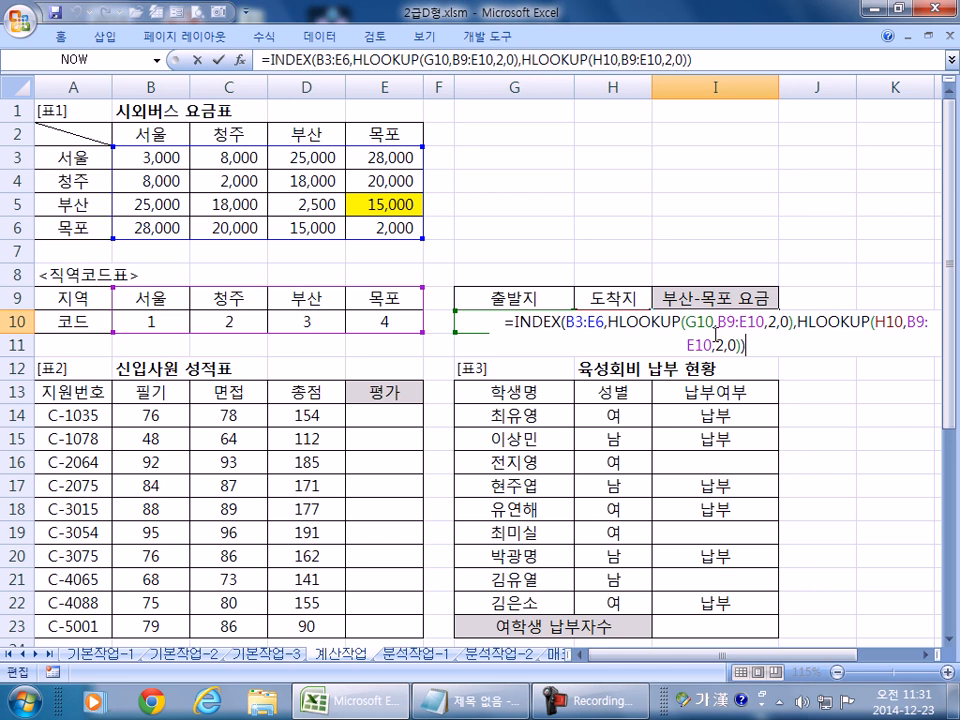
key(Escape)
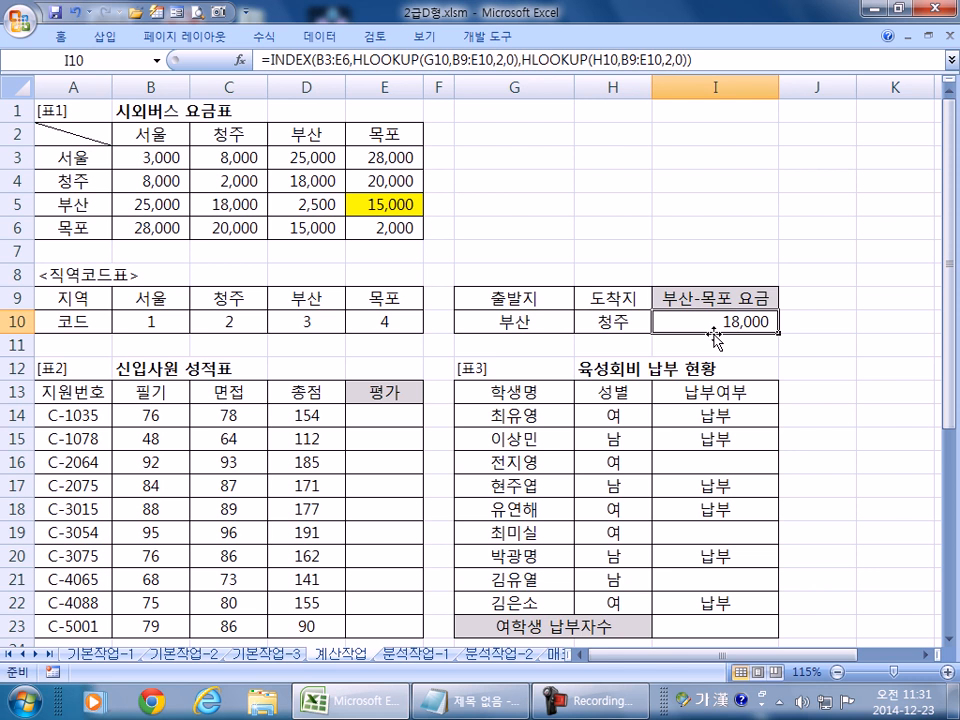
- Set the 도착지 in H10 to 목포 and check the fare cell I10
click(542, 321)
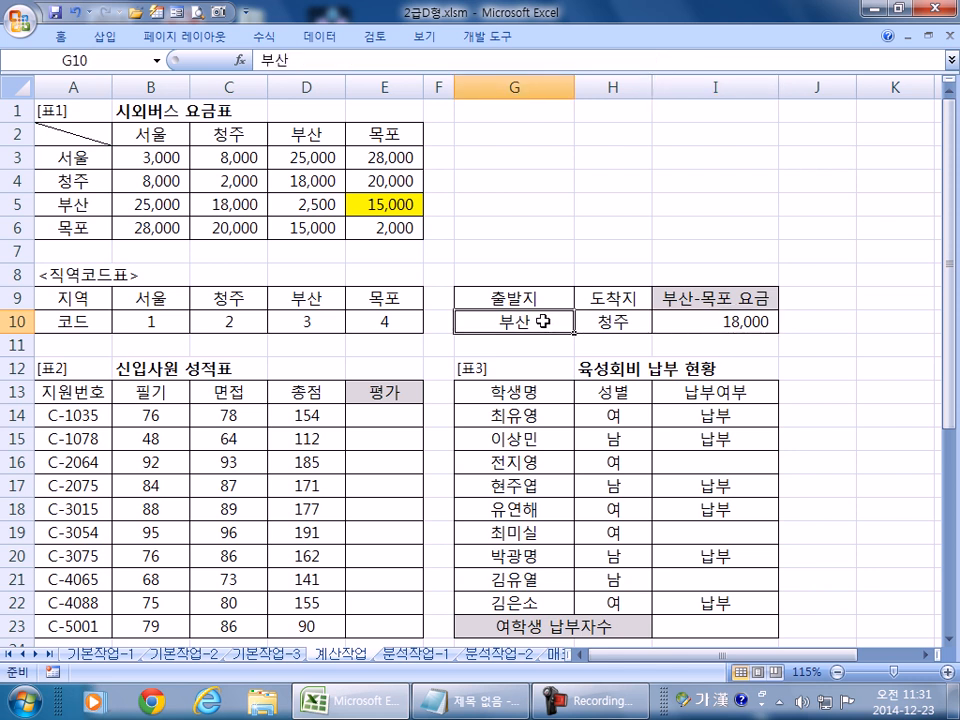
key(Right)
text(목포)
key(Return)
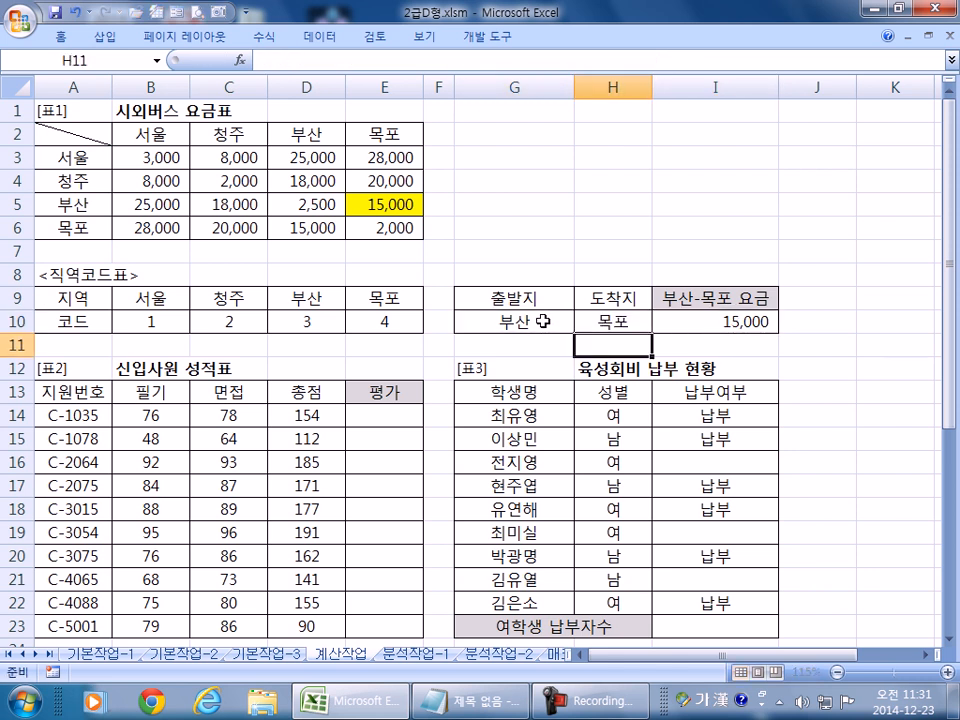
click(735, 321)
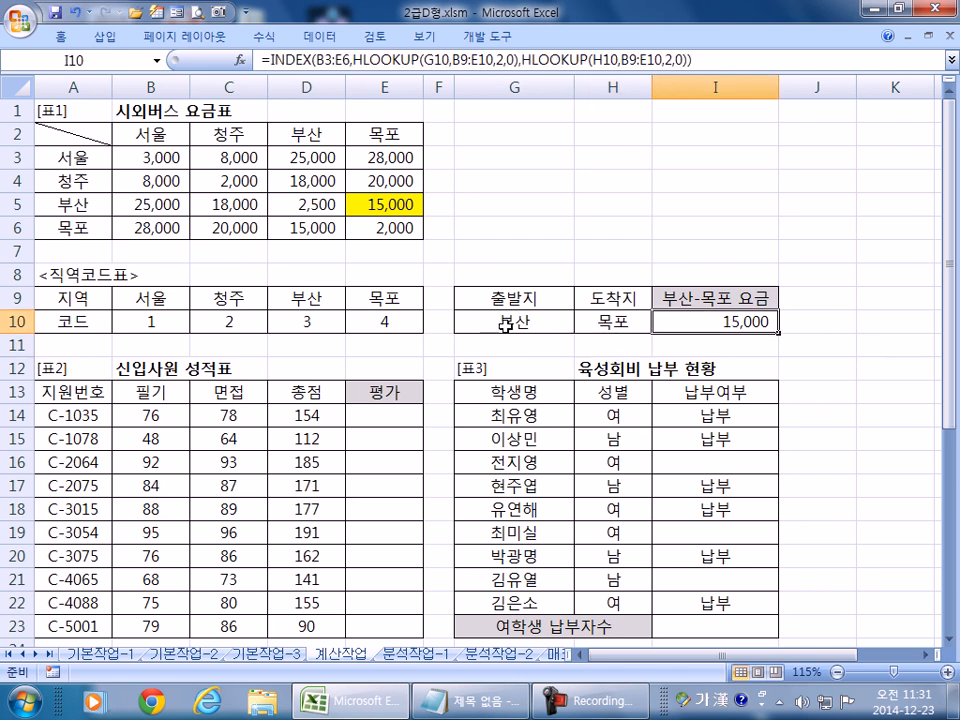
- Inspect the INDEX and HLOOKUP references of the fare formula in I10 without changing it
double_click(718, 326)
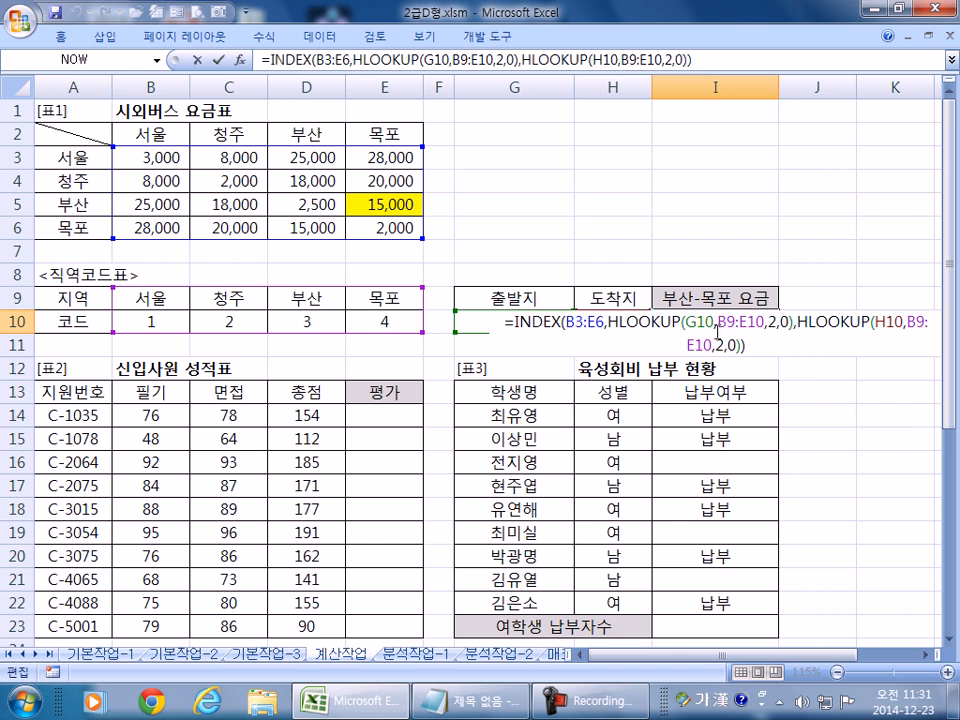
key(Escape)
click(392, 420)
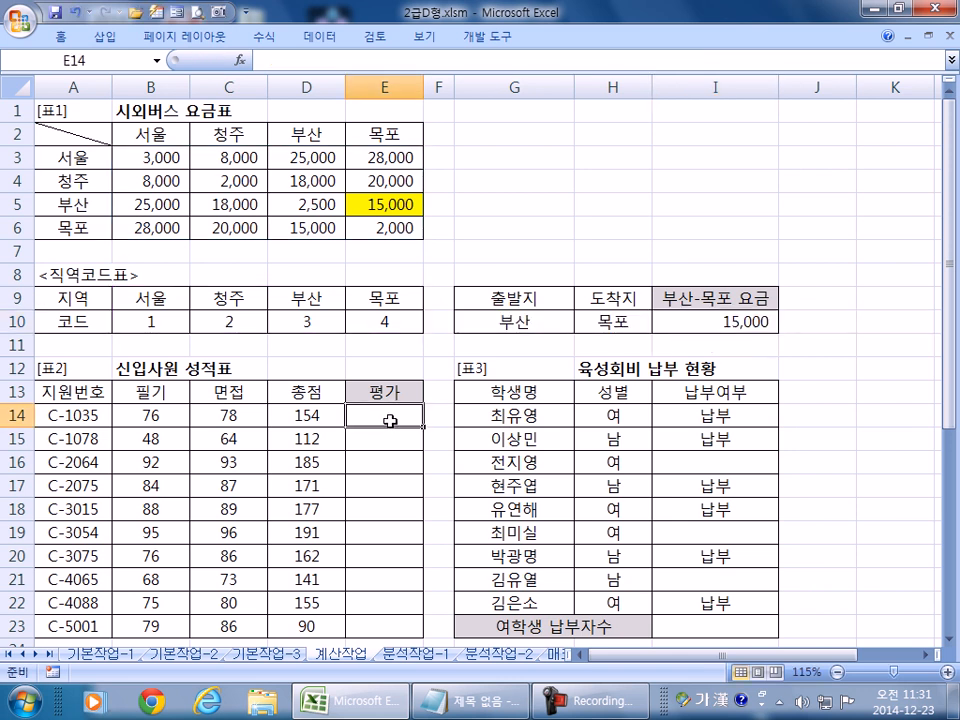
scroll(390, 421, down, 2)
double_click(735, 180)
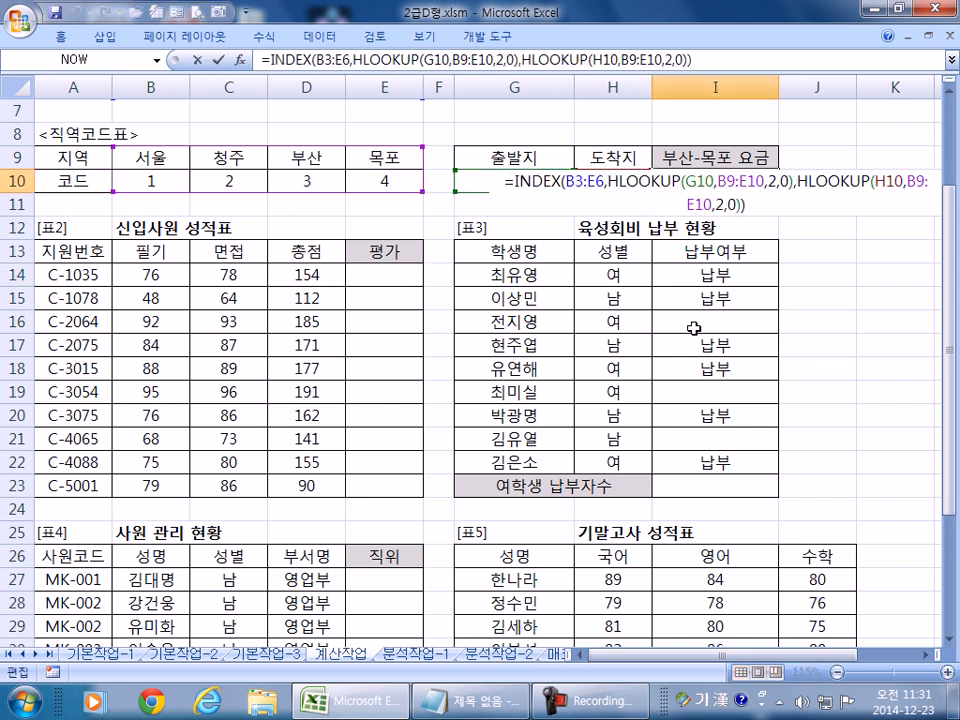
scroll(693, 328, up, 2)
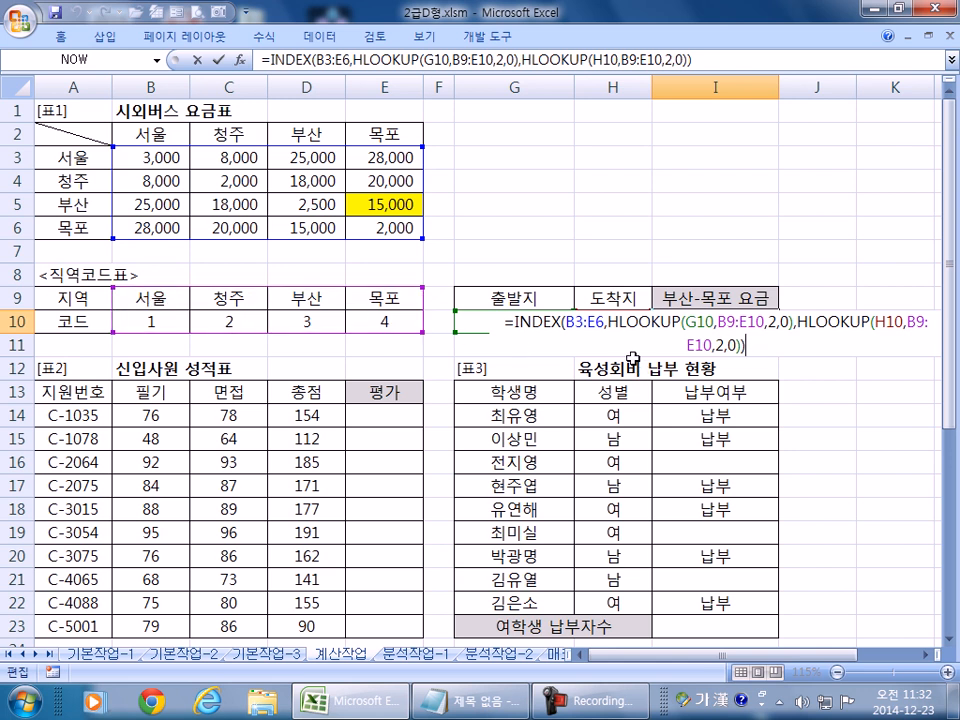
click(722, 324)
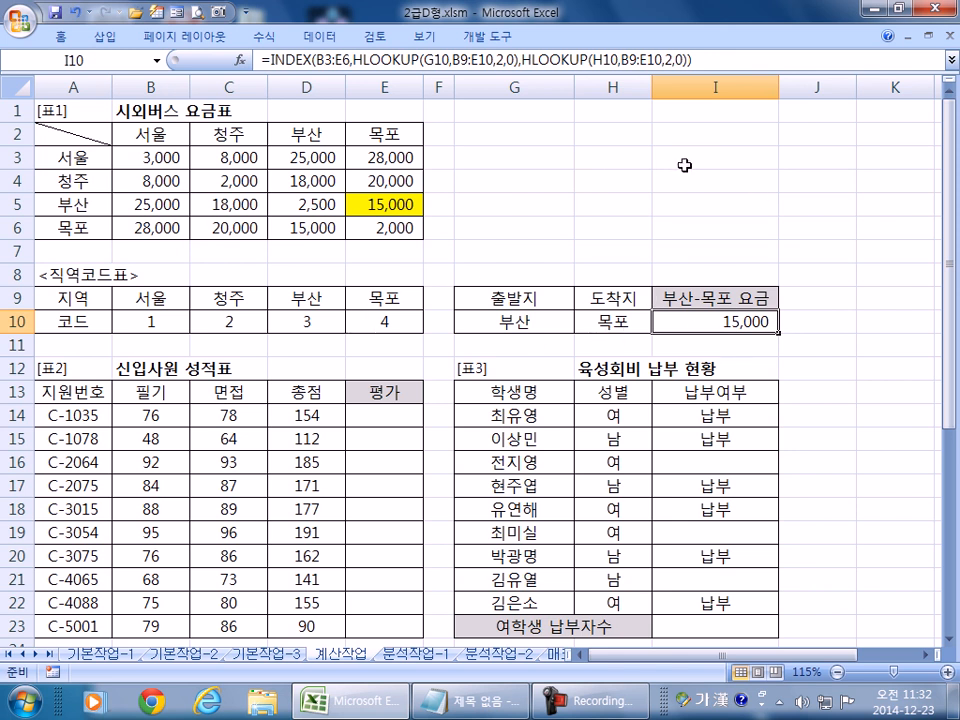
- Demonstrate how the lookup range B9:E10 would shift down row by row if the fare formula were filled downward
click(718, 134)
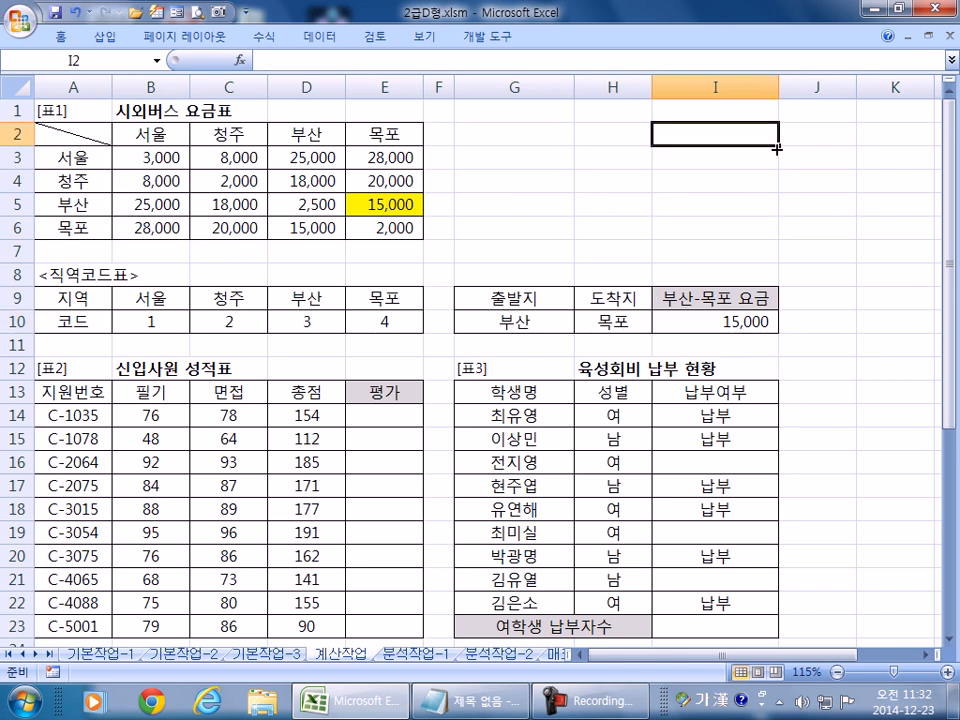
drag(777, 148, 777, 239)
drag(154, 298, 364, 319)
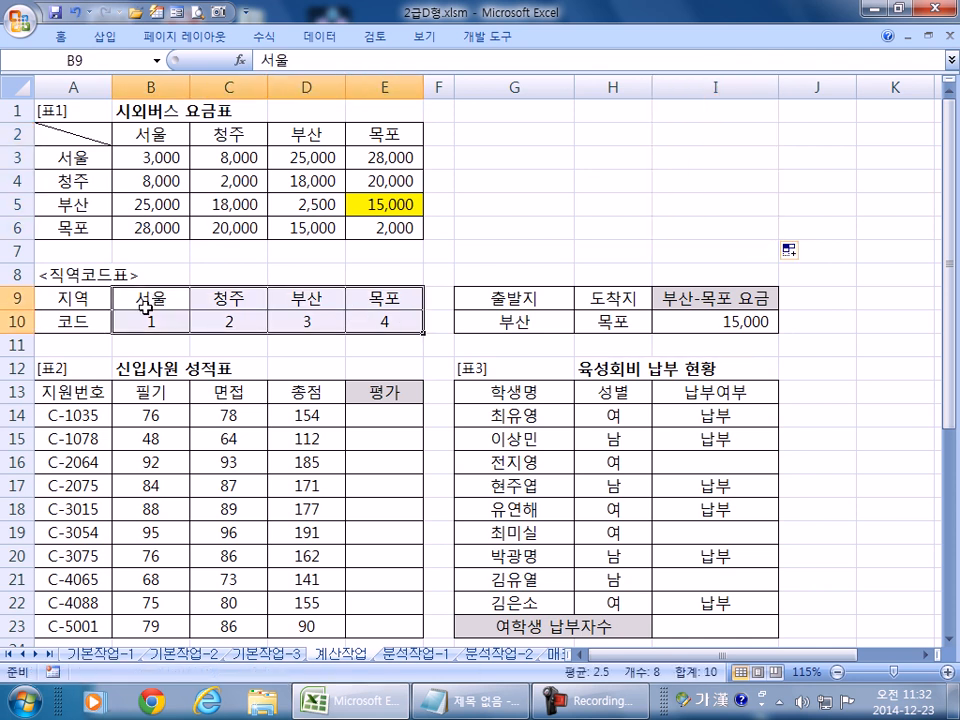
drag(158, 321, 396, 347)
click(170, 343)
drag(170, 343, 366, 374)
drag(150, 368, 366, 390)
drag(150, 390, 381, 415)
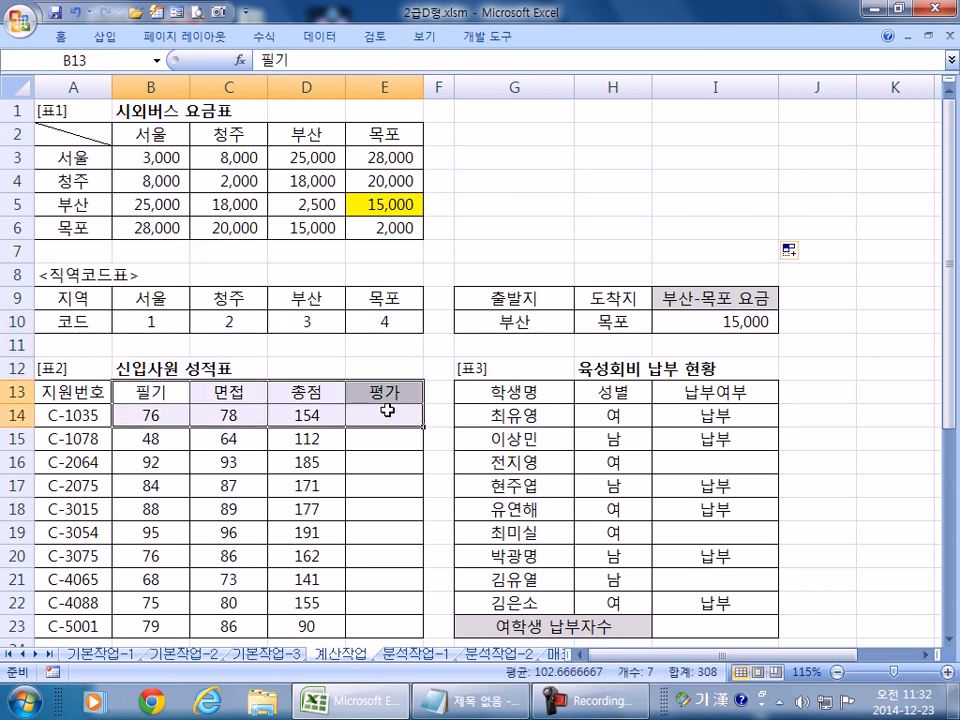
- Review the fare formula in I10 again alongside the empty cells G11 and H11 below the route
click(735, 321)
double_click(735, 321)
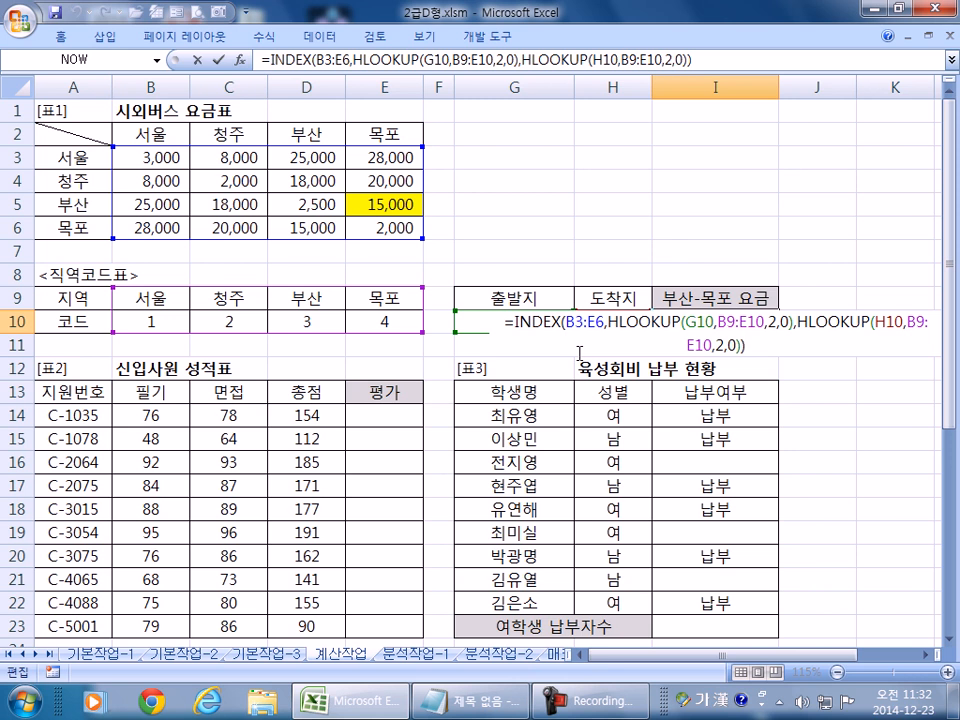
key(Escape)
click(506, 347)
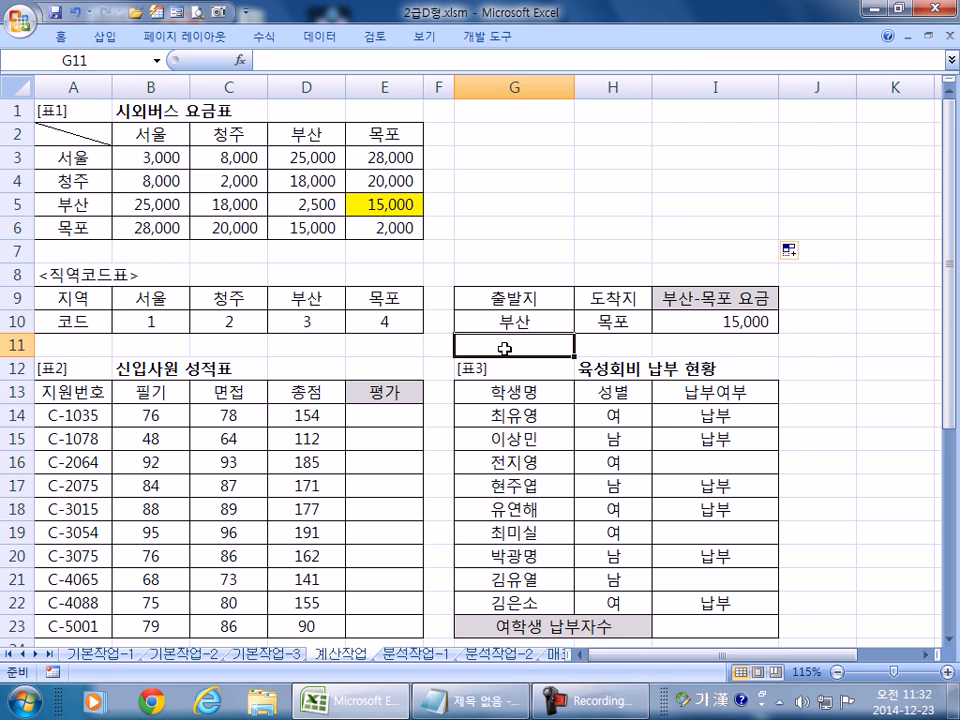
click(617, 345)
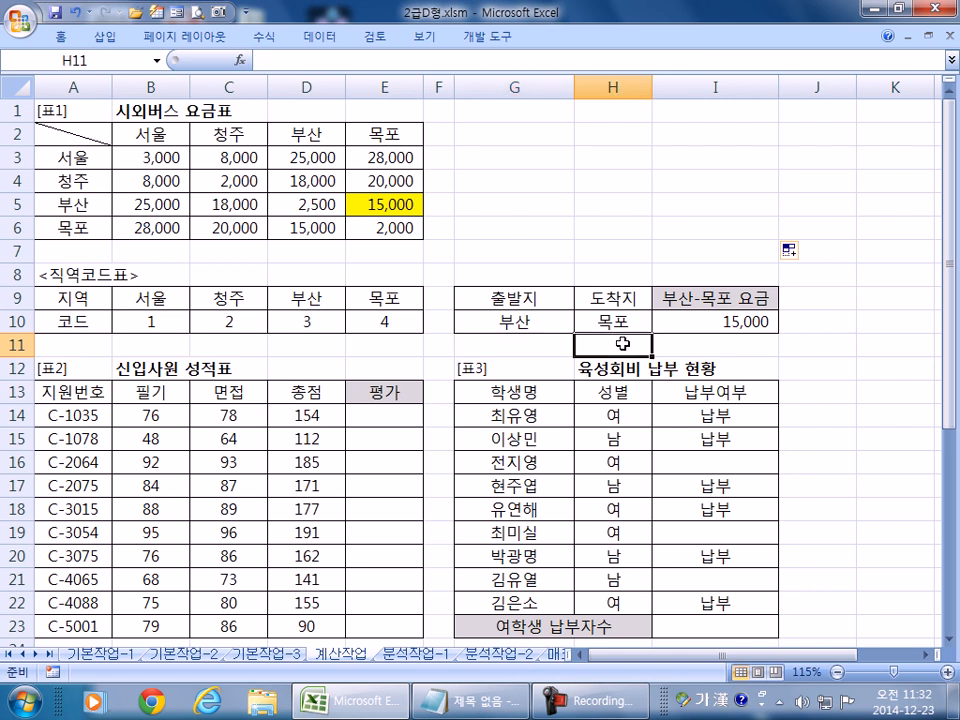
click(773, 325)
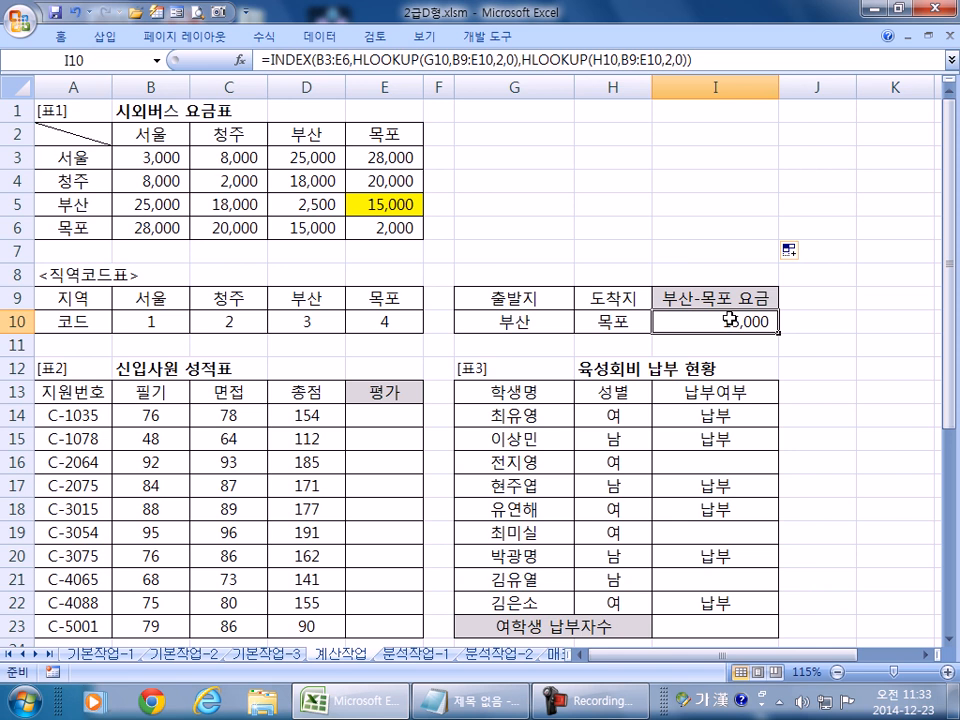
- In the 평가 cell E14, start an IF formula that tests the RANK of D14 within the absolute range $D$14:$D$23
click(381, 418)
scroll(356, 428, down, 2)
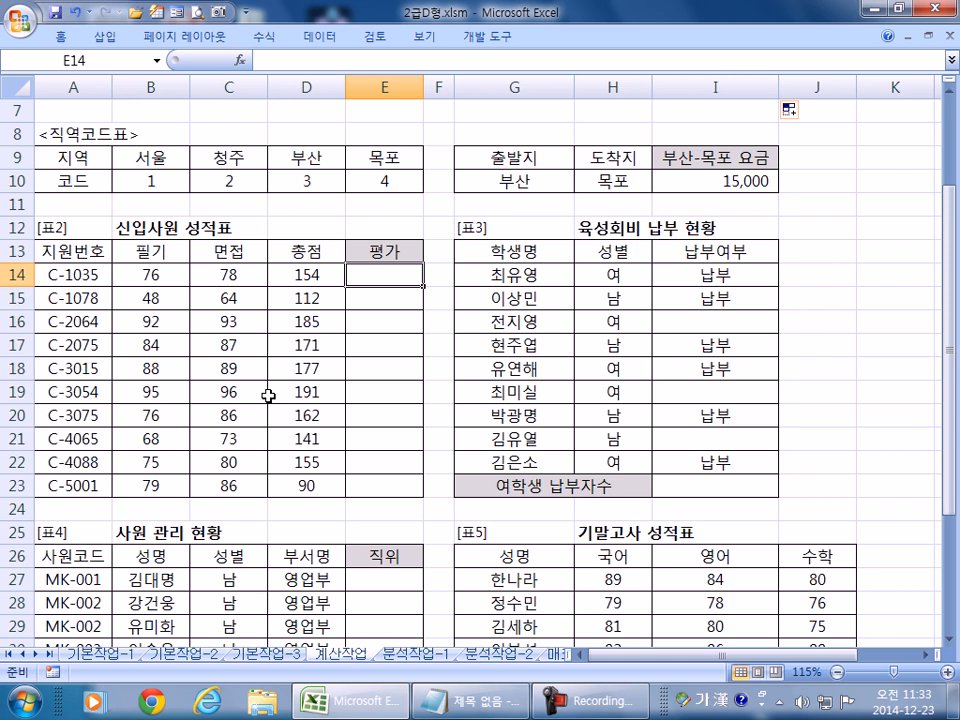
text(=if()
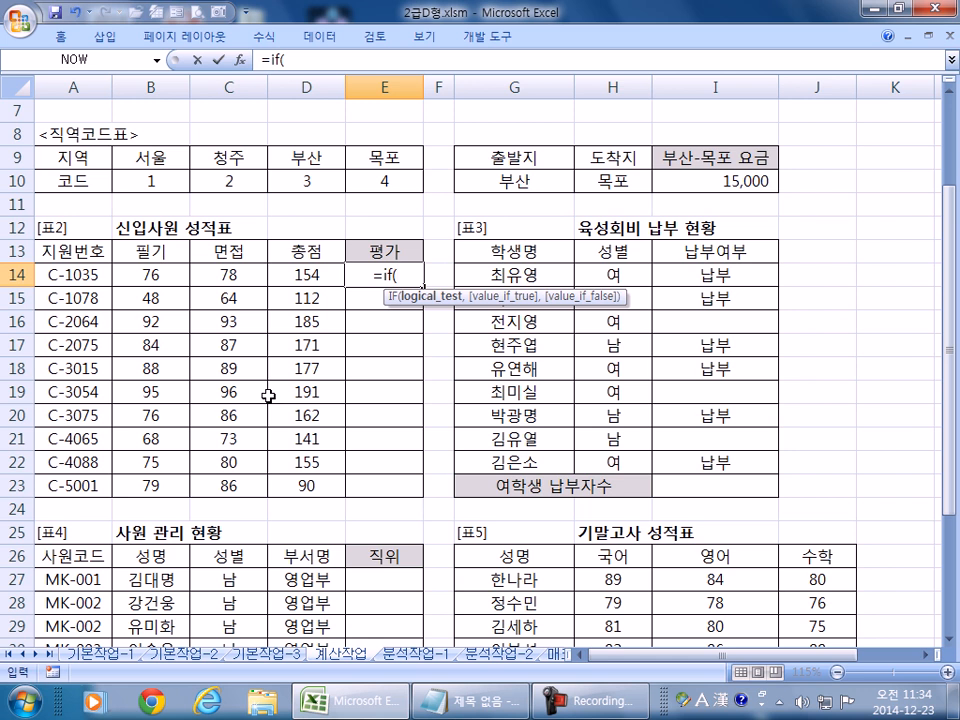
text(R)
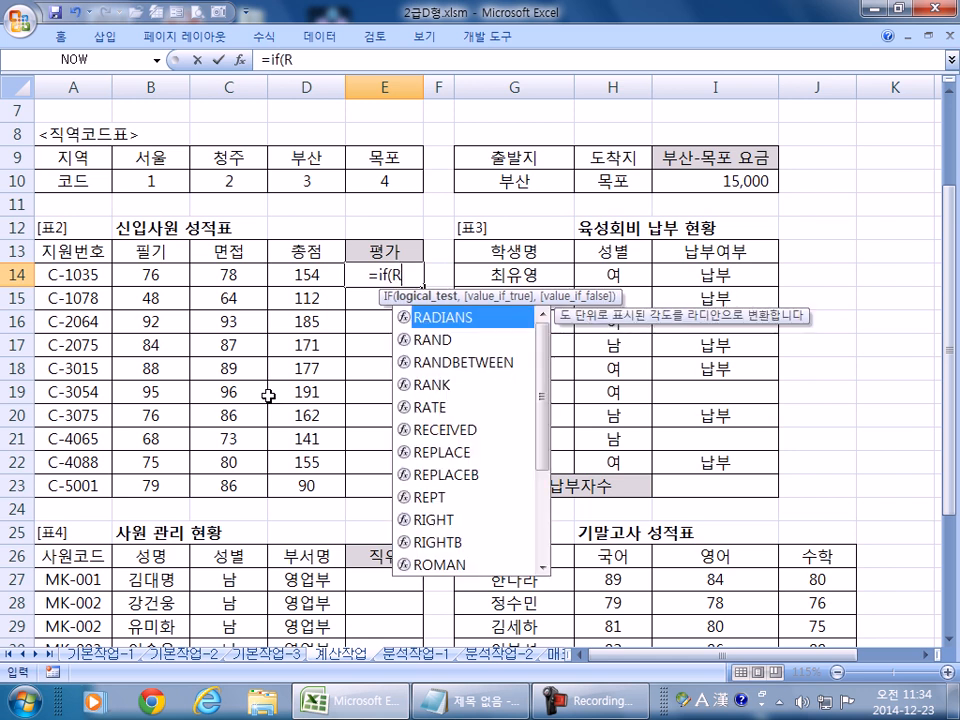
text(ANK()
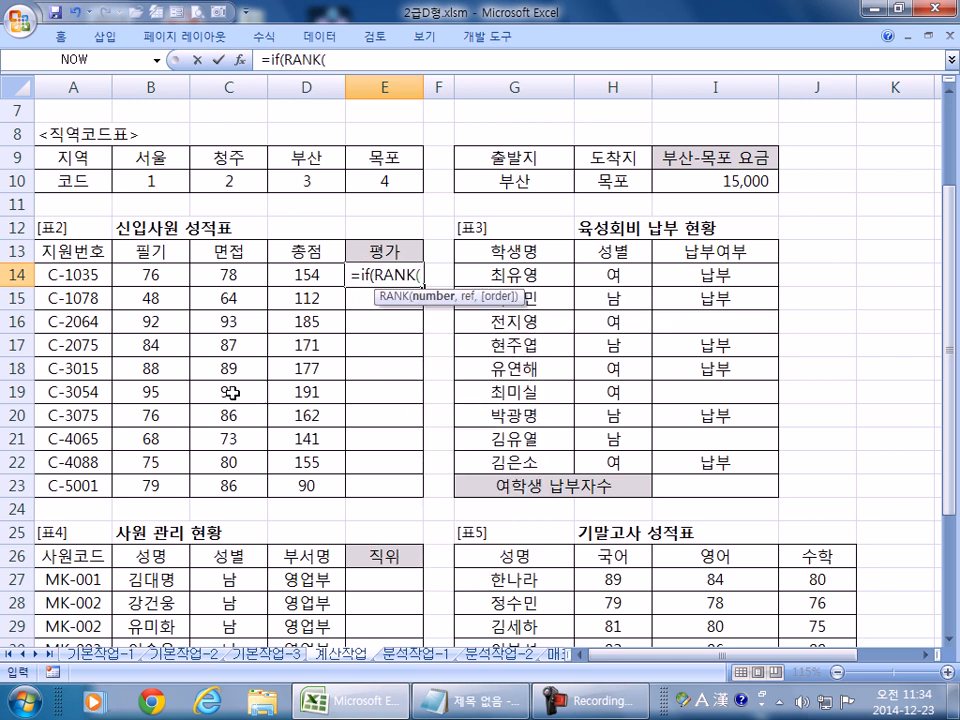
click(305, 273)
text(,)
drag(305, 272, 285, 480)
key(F4)
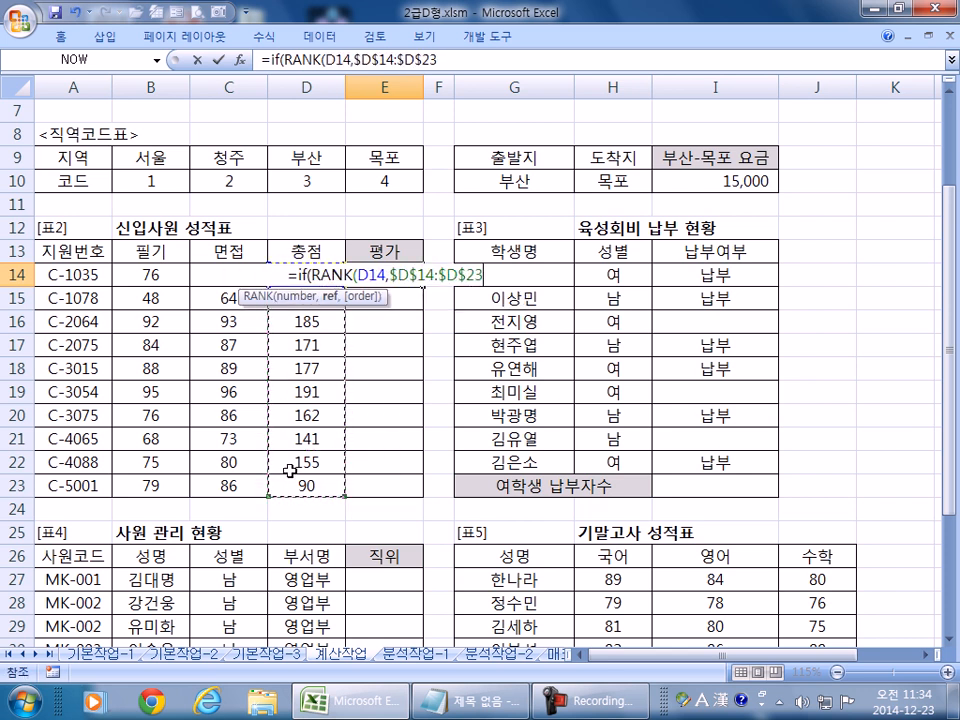
text())
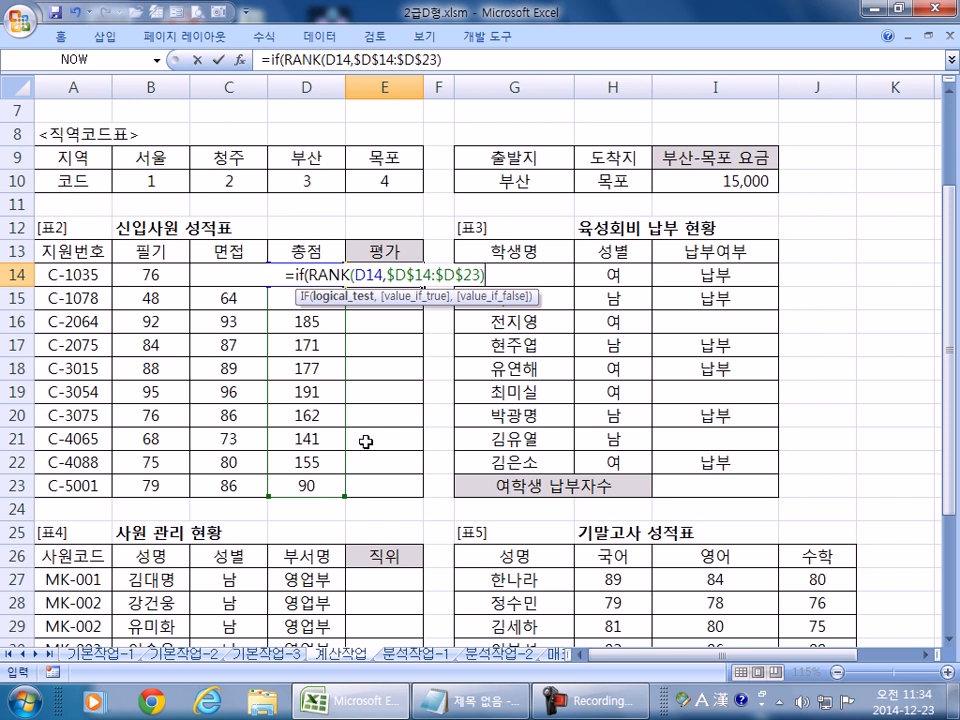
- Complete the IF condition in E14 as equal to 1 and return "최우수" when it is true
text(=1,")
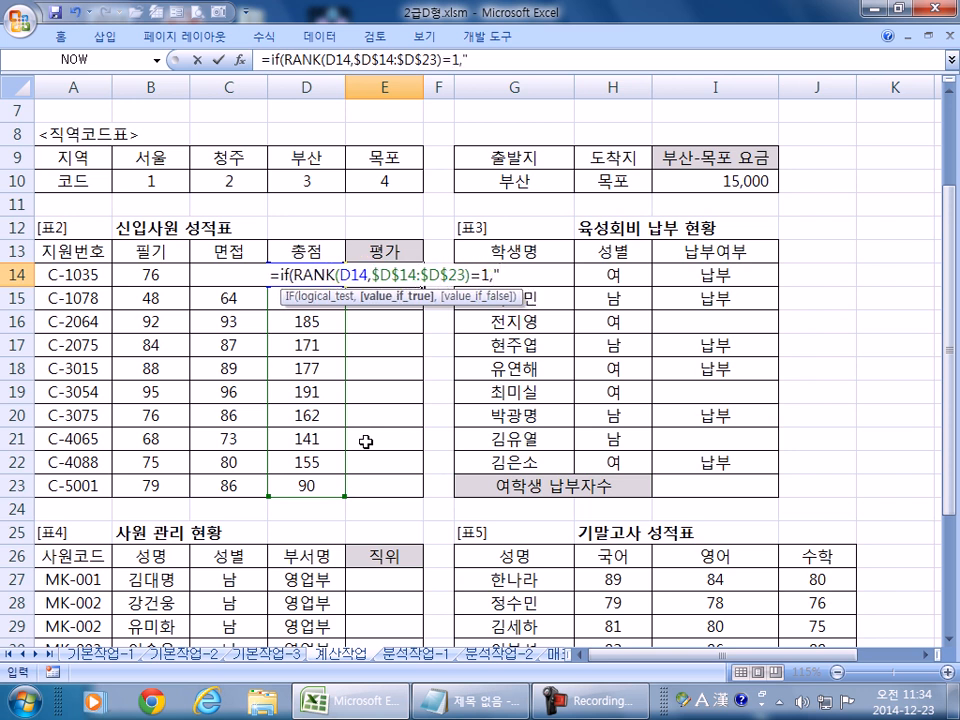
key(Hangul)
text(최우수",)
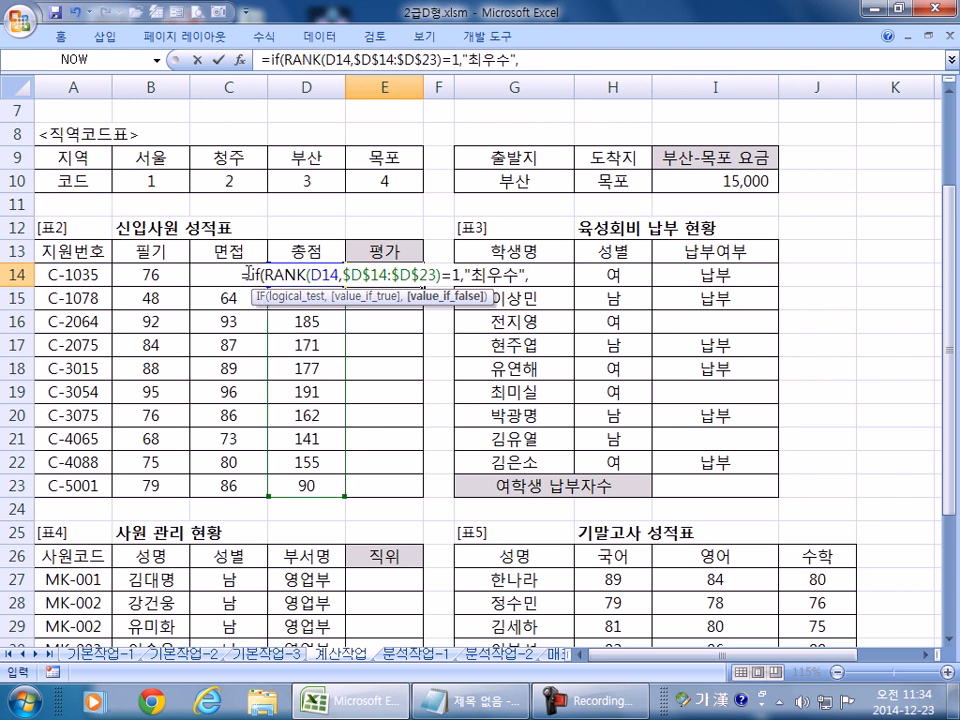
- Nest a copy of the IF and RANK test as the false result in E14, comparing its rank with 2
drag(262, 273, 528, 274)
key(ctrl+c)
click(564, 277)
key(ctrl+v)
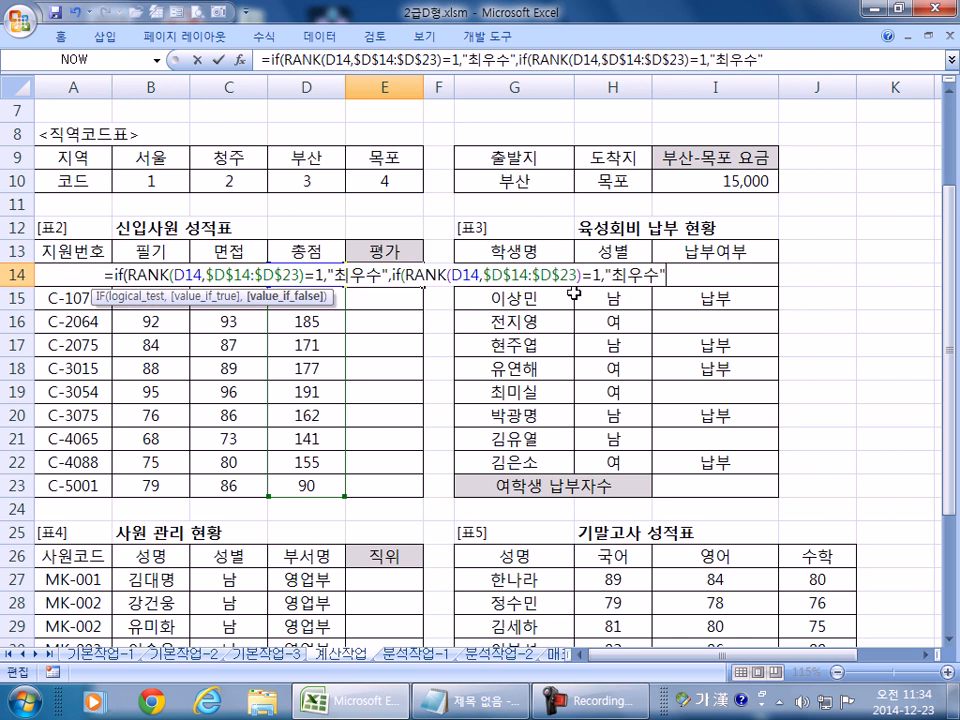
click(589, 272)
key(BackSpace)
text(2)
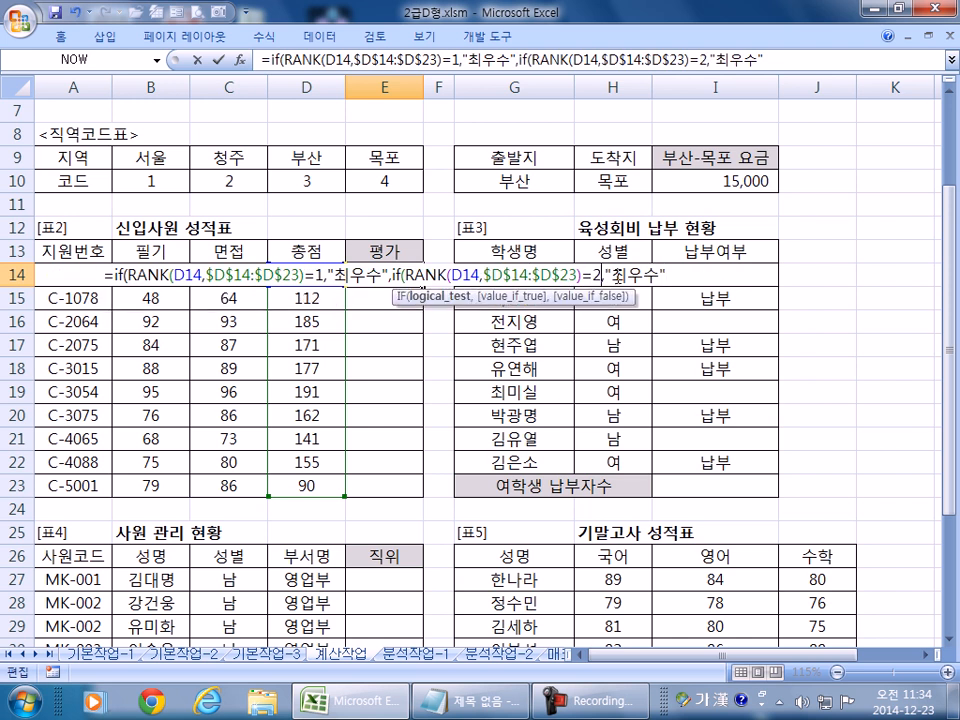
- Make the nested IF return "우수" or otherwise empty text, and fill the 평가 formula down from E14 to E23
key(Delete)
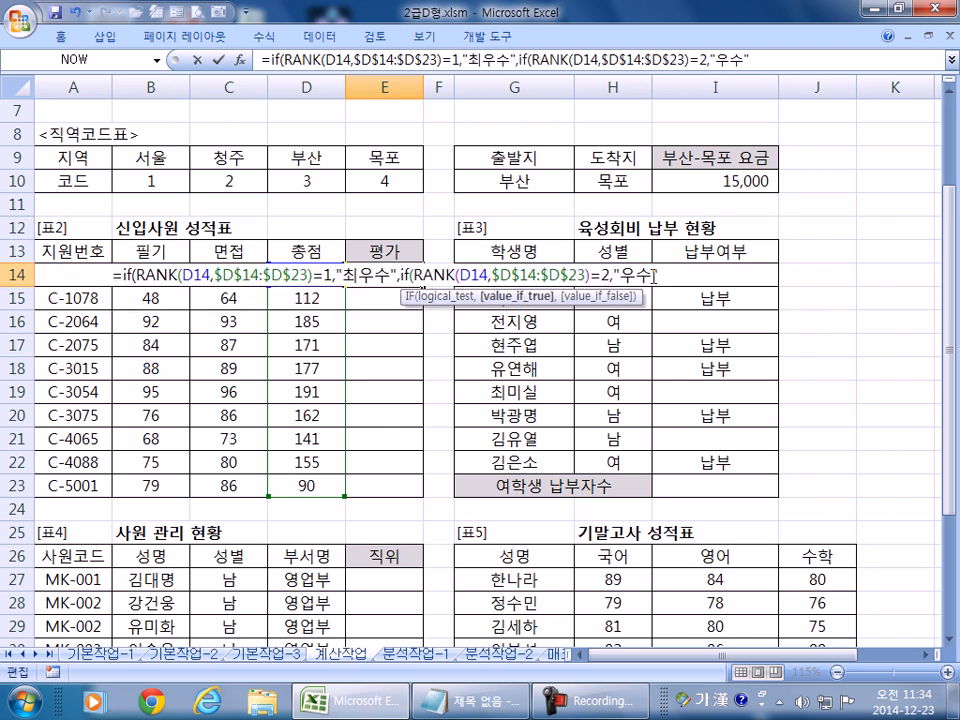
text(,)
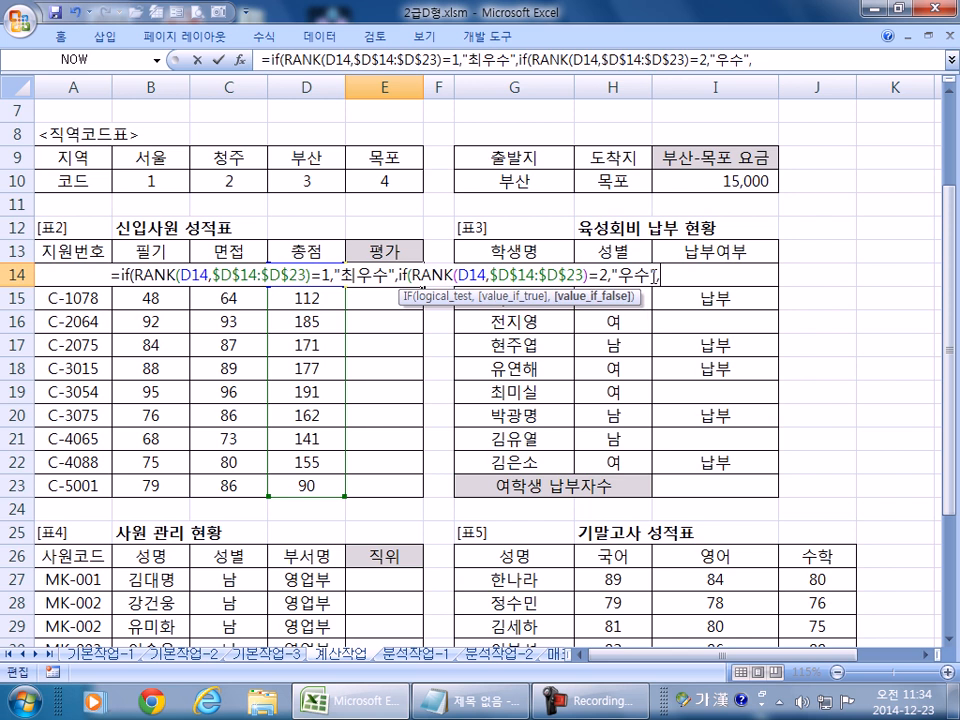
text("")
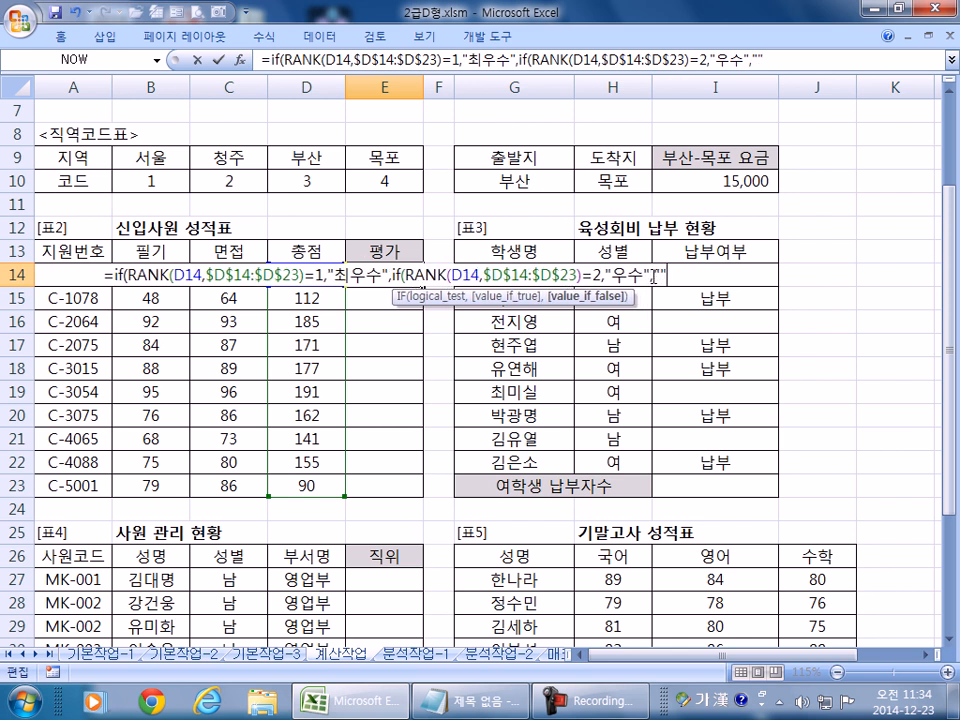
key(Return)
key(Up)
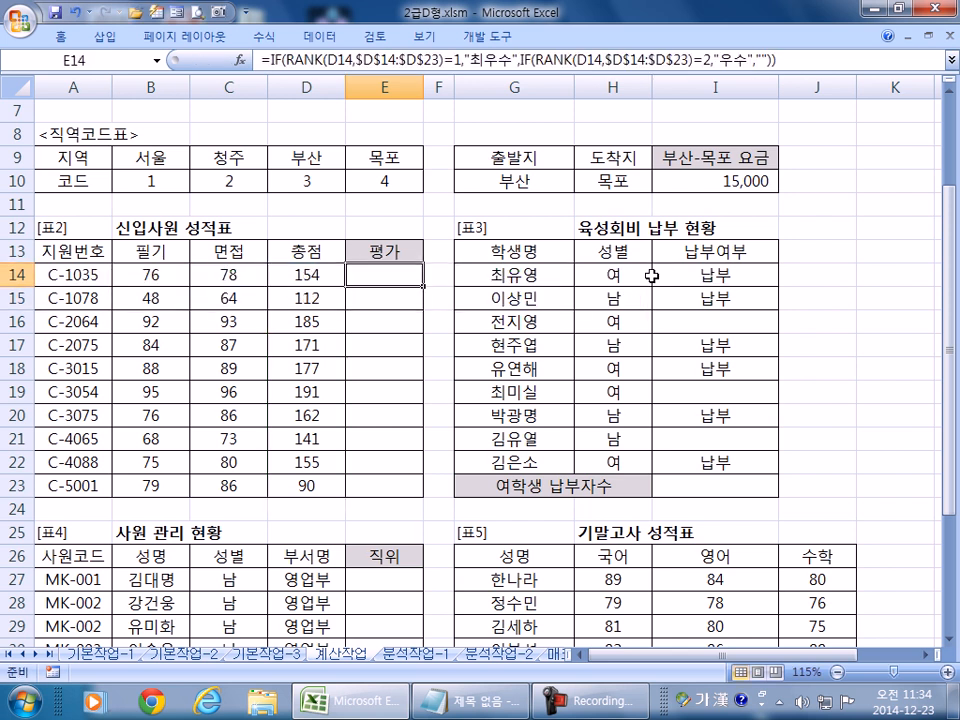
double_click(423, 285)
- Copy the whole E14 formula into the Notepad document below the INDEX formula, with a blank line between them
click(397, 273)
key(F2)
drag(686, 276, 100, 268)
key(ctrl+c)
key(alt+Tab)
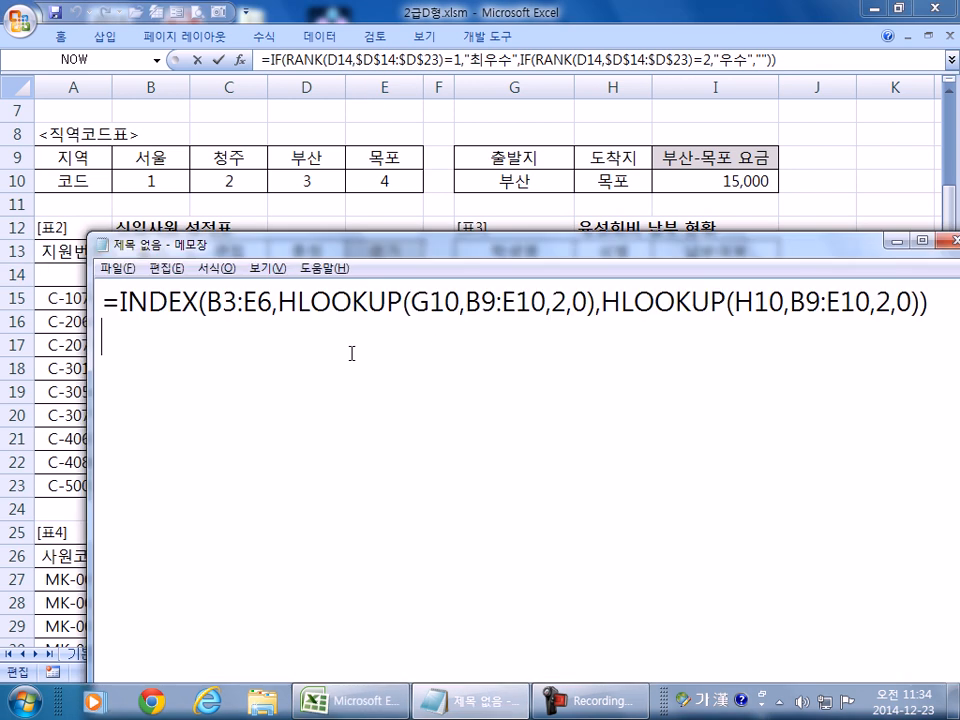
key(Return)
key(ctrl+v)
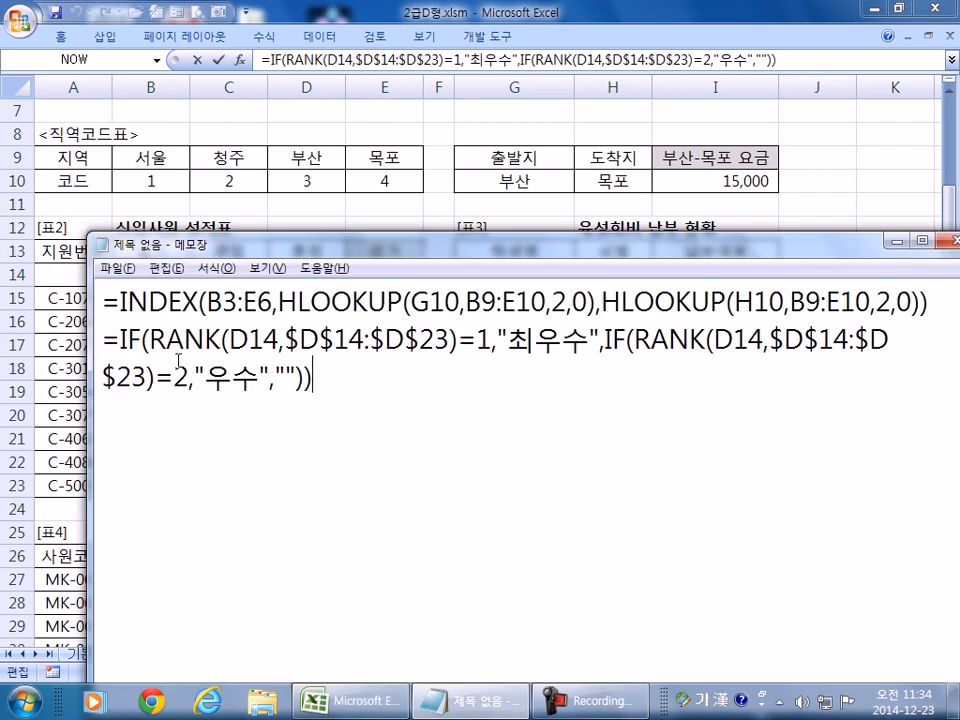
click(100, 338)
key(Return)
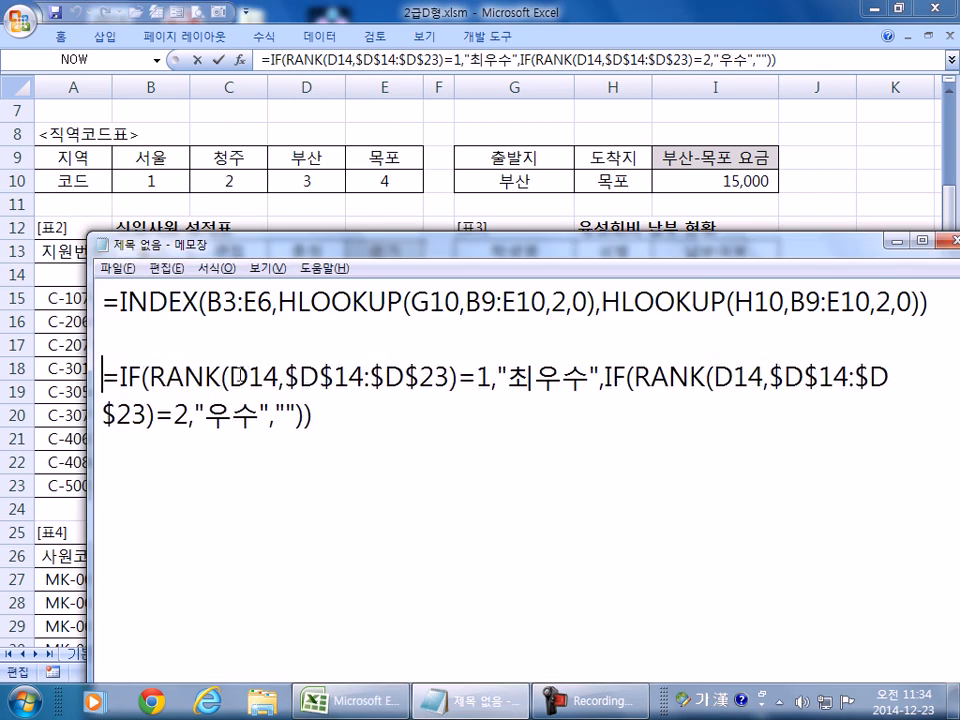
- Examine the RANK arguments, "최우수" result and nested rank test of the pasted formula, widening the Notepad window for reading
drag(229, 378, 274, 378)
key(alt+Tab)
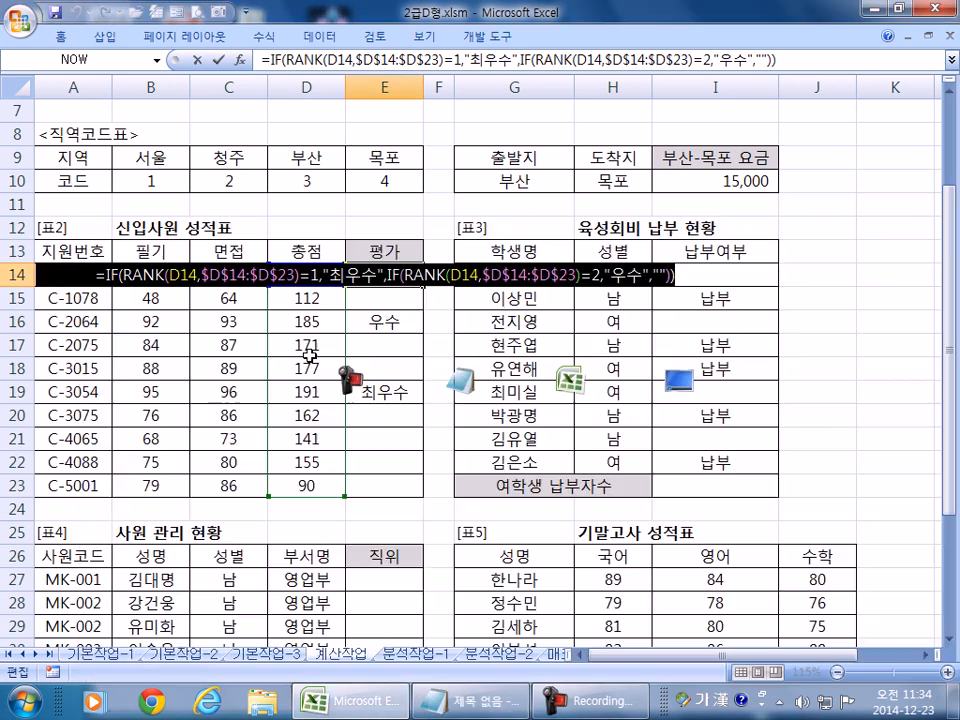
key(Escape)
key(alt+Tab)
drag(286, 377, 450, 377)
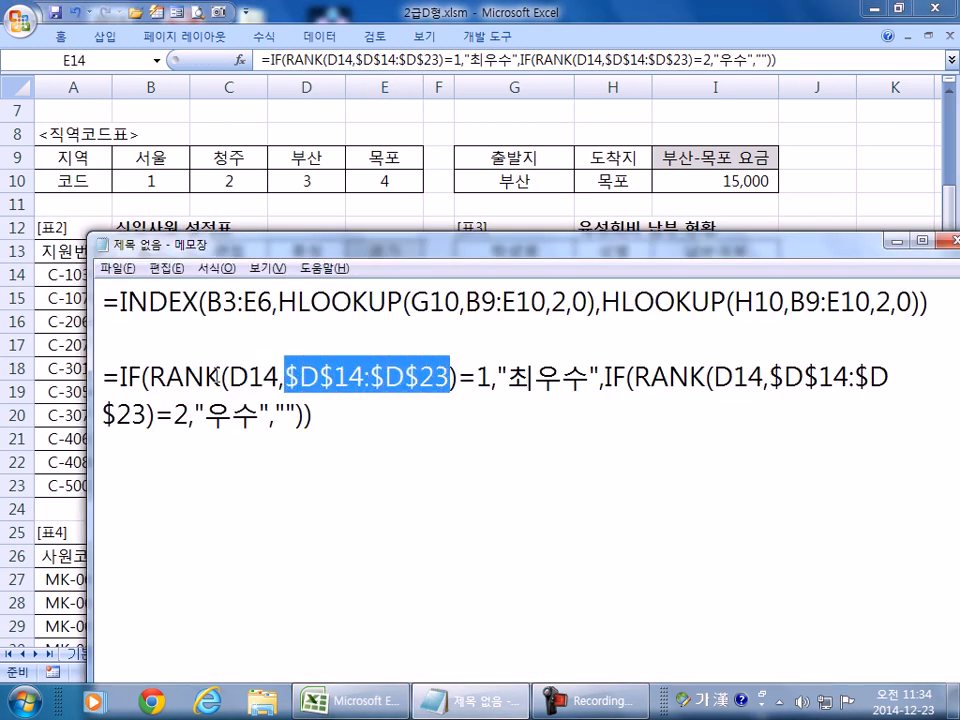
drag(150, 378, 250, 378)
drag(490, 378, 590, 378)
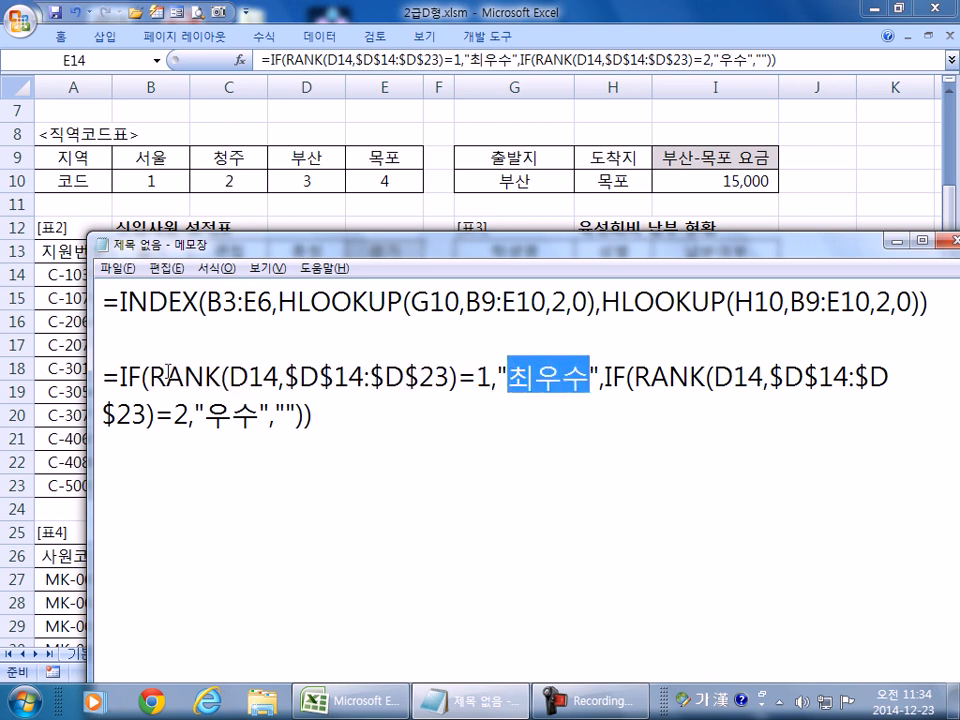
drag(126, 378, 476, 378)
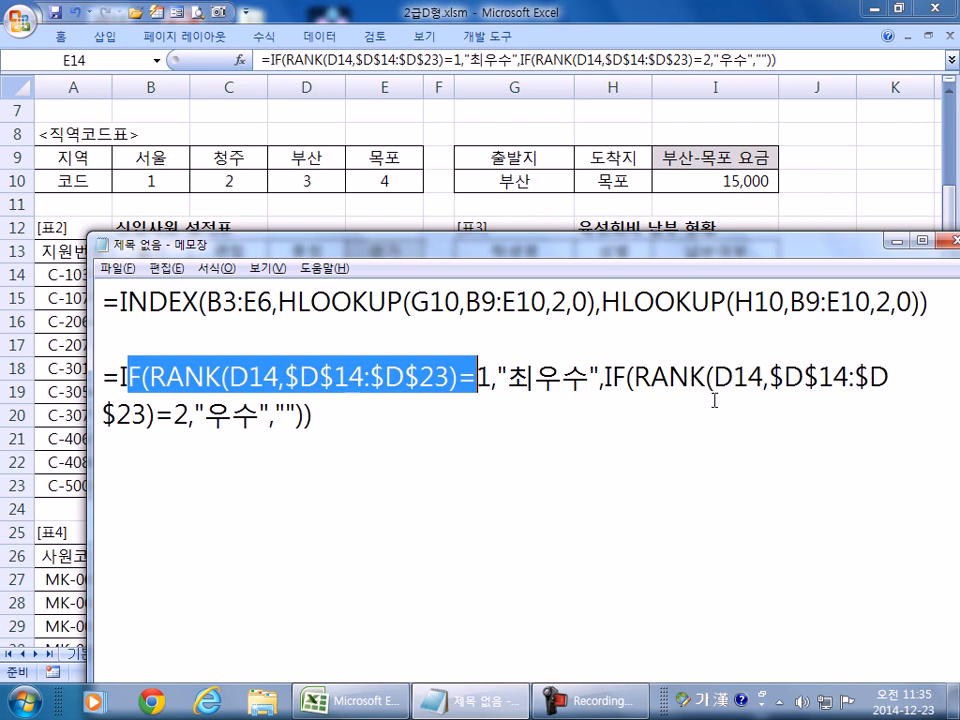
click(188, 413)
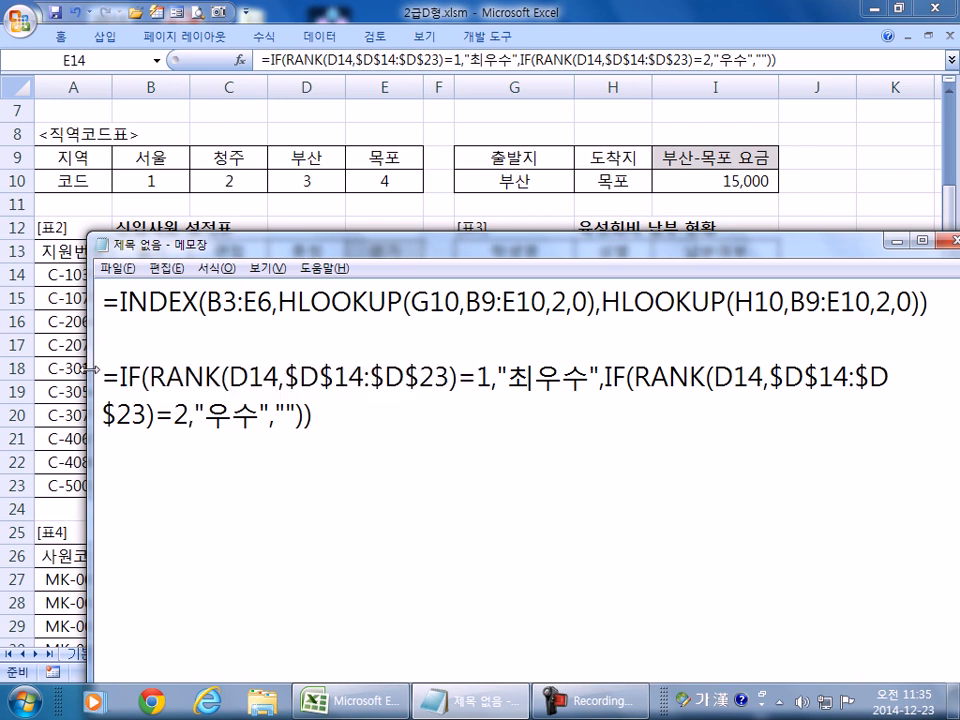
drag(88, 358, 8, 358)
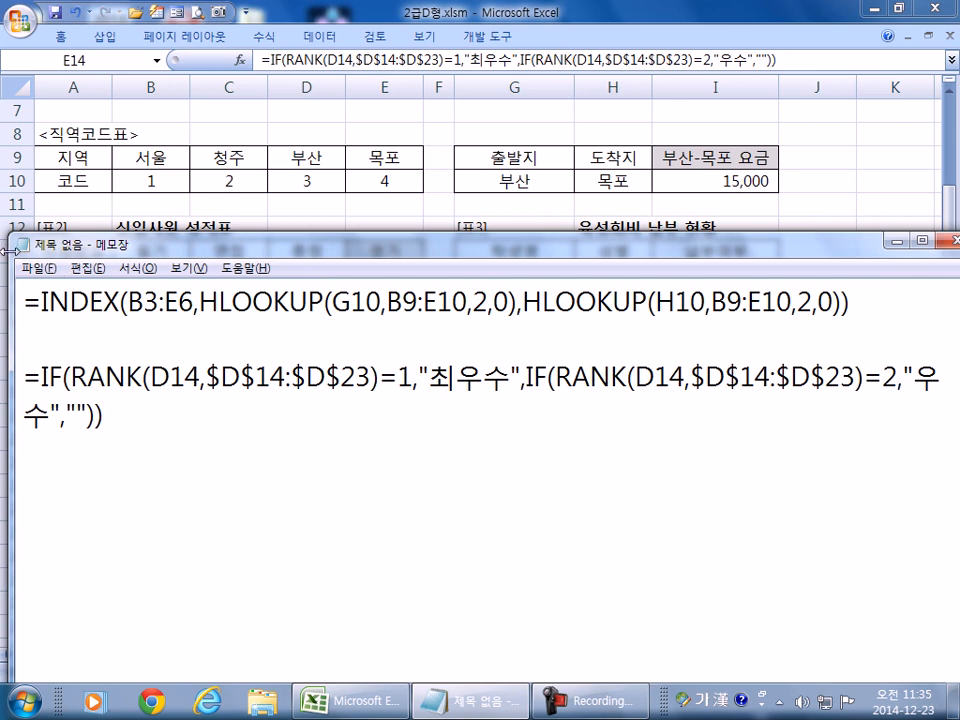
- Reposition the Notepad window slightly and add two line breaks after the IF and RANK formula
drag(95, 250, 101, 241)
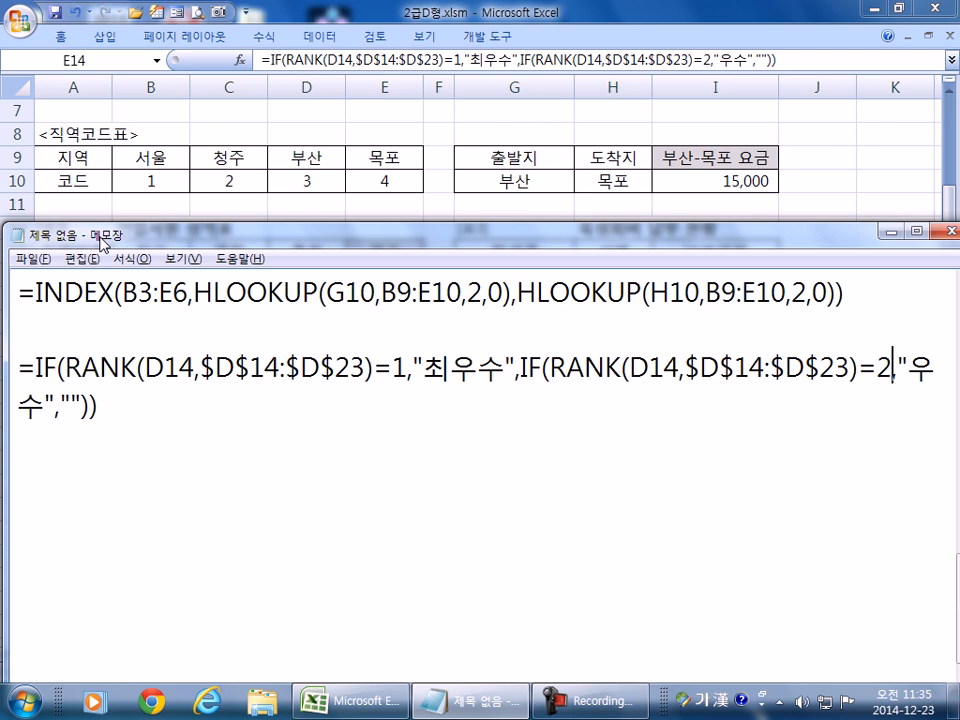
click(144, 403)
key(Return)
key(Return)
- Switch to Excel and begin a DCOUNTA function in I23, the 여학생 납부자수 cell
key(alt+Tab)
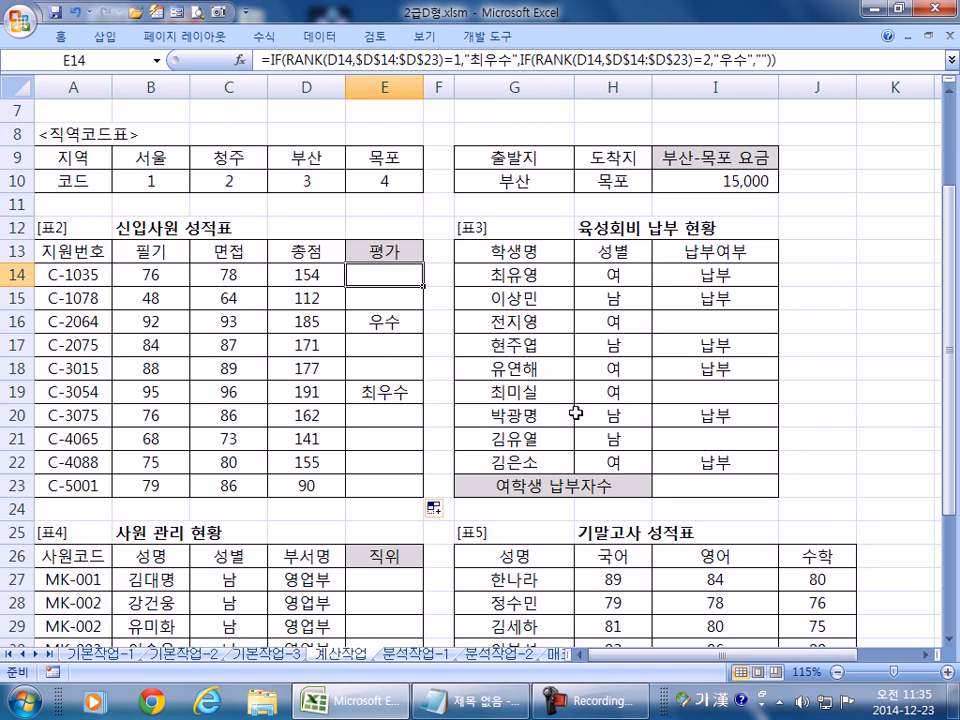
click(690, 484)
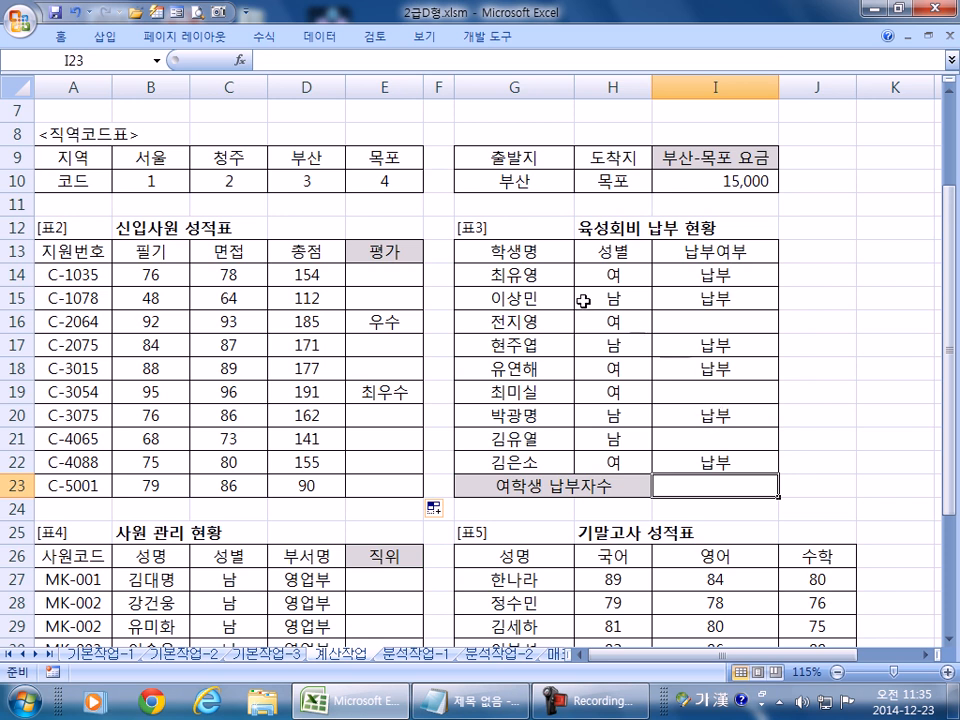
drag(615, 251, 622, 274)
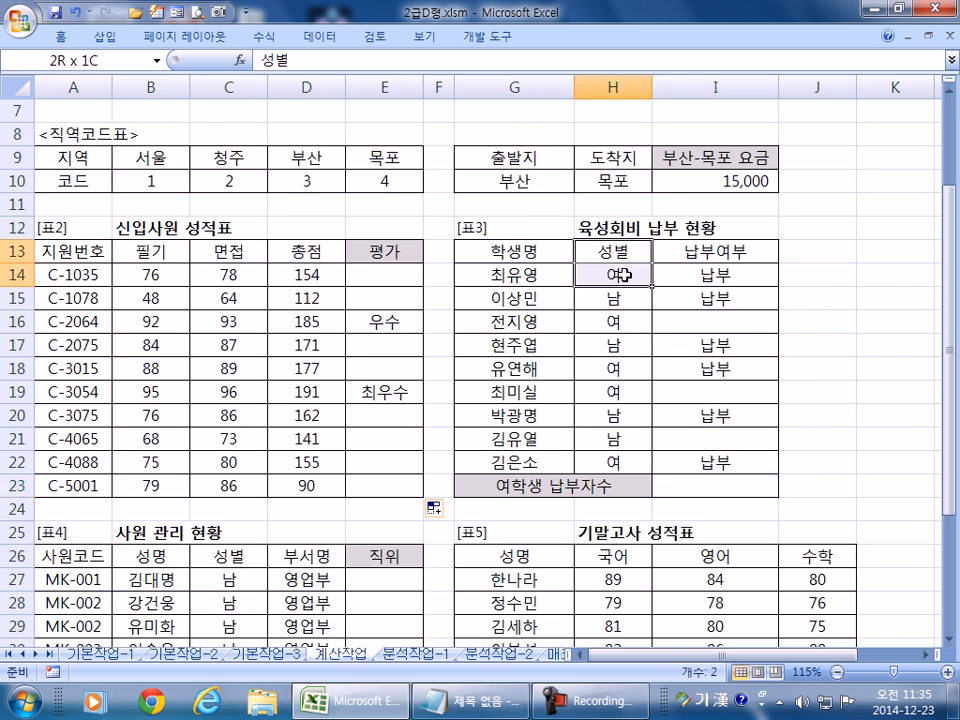
click(700, 485)
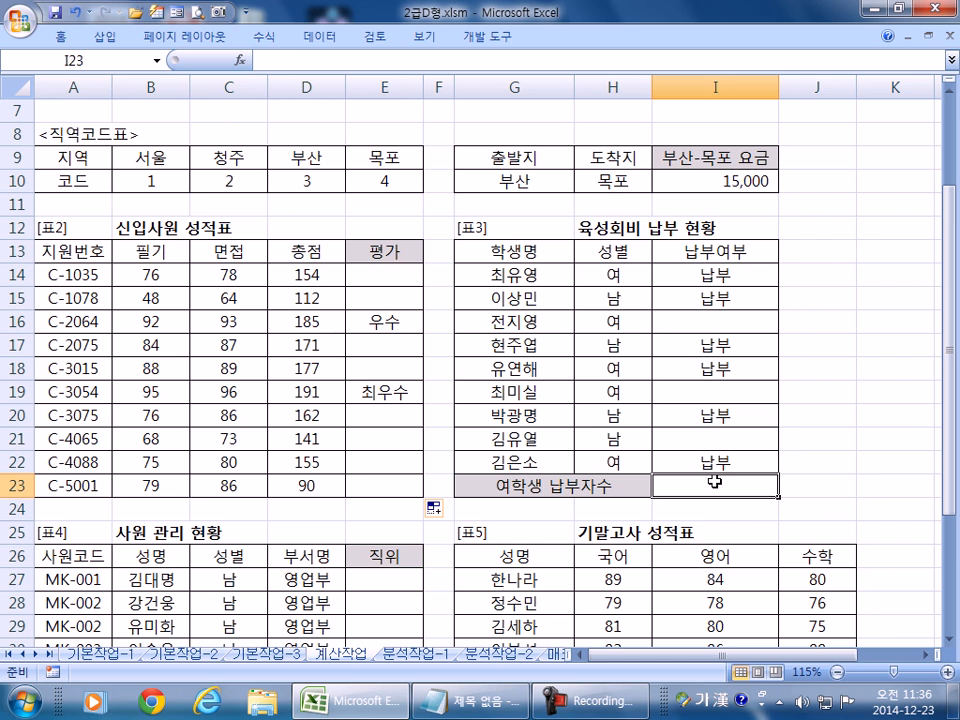
text(=ㅇ)
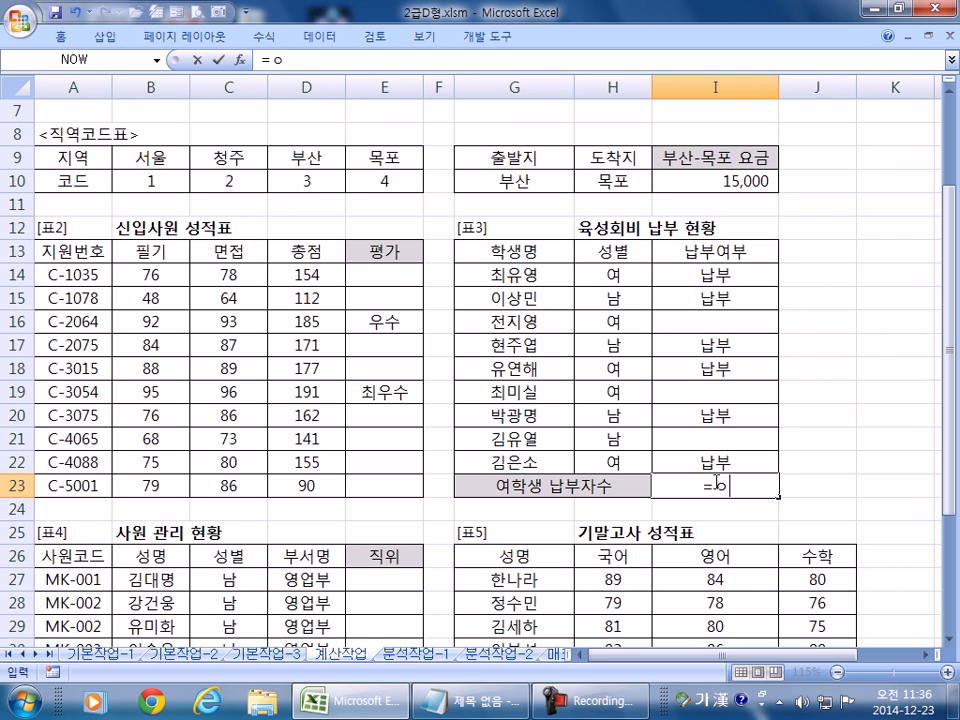
key(BackSpace)
key(Hangul)
text(DCO)
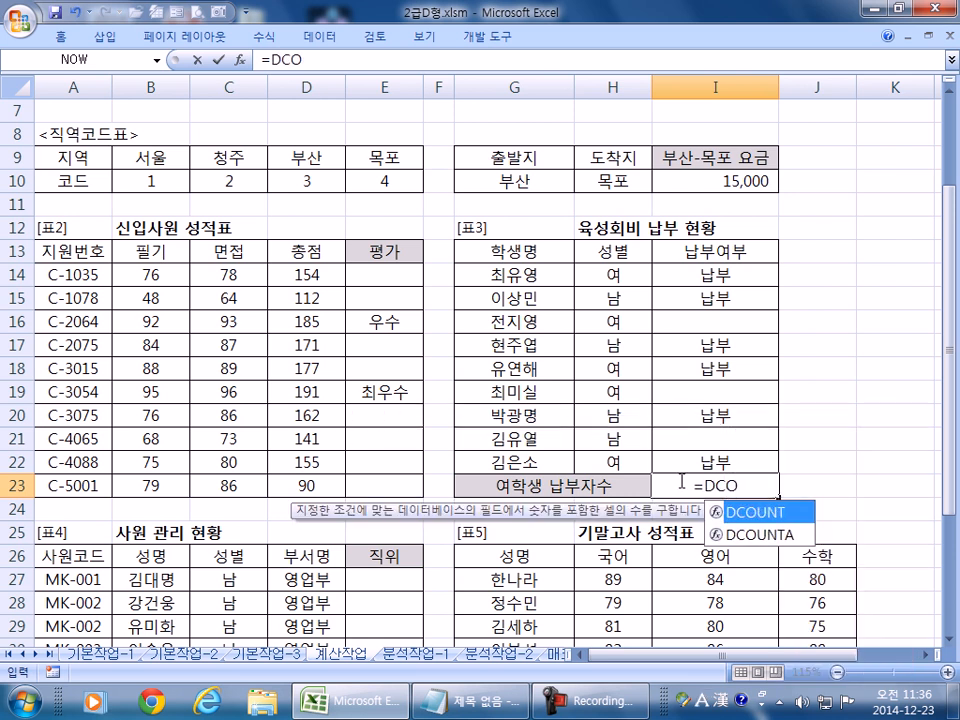
key(Down)
key(Tab)
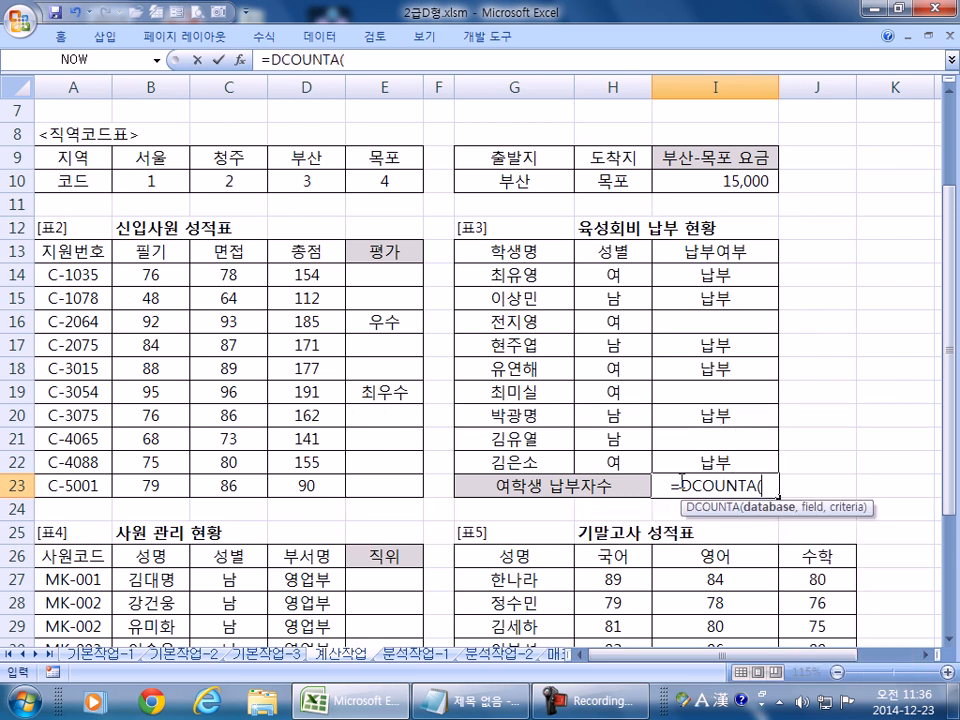
- Complete DCOUNTA with G13:I22 as the database, I13 as the field and H13:H14 as the criteria
drag(476, 248, 725, 452)
text(,)
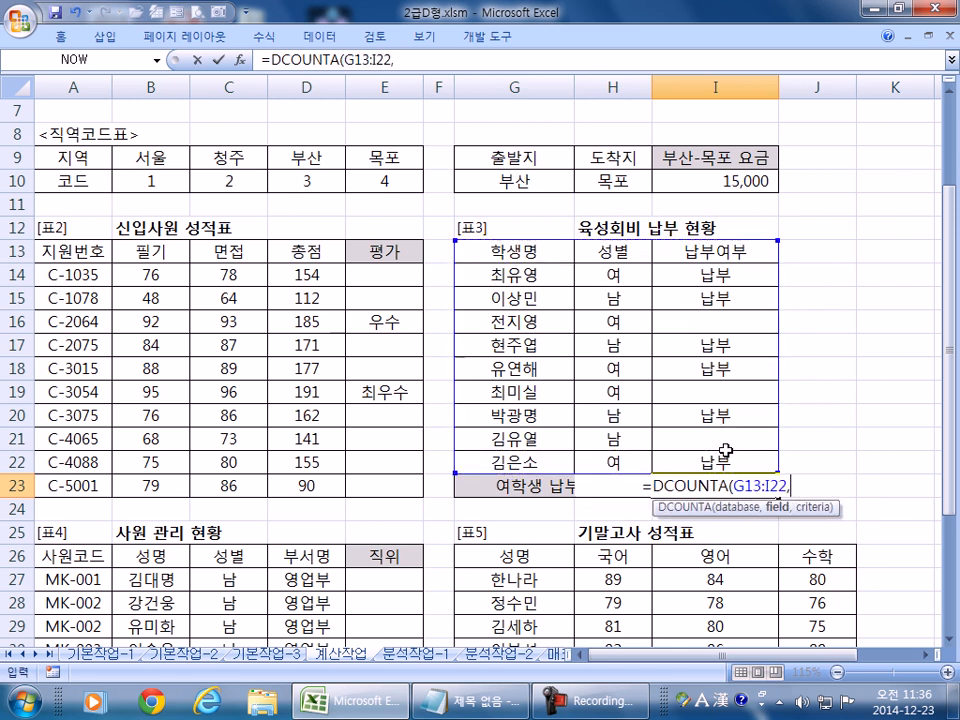
click(700, 250)
text(,)
click(634, 254)
drag(634, 254, 636, 274)
key(Return)
- Copy the whole I23 formula into Notepad below the IF and RANK formula and add several empty lines after it
click(738, 483)
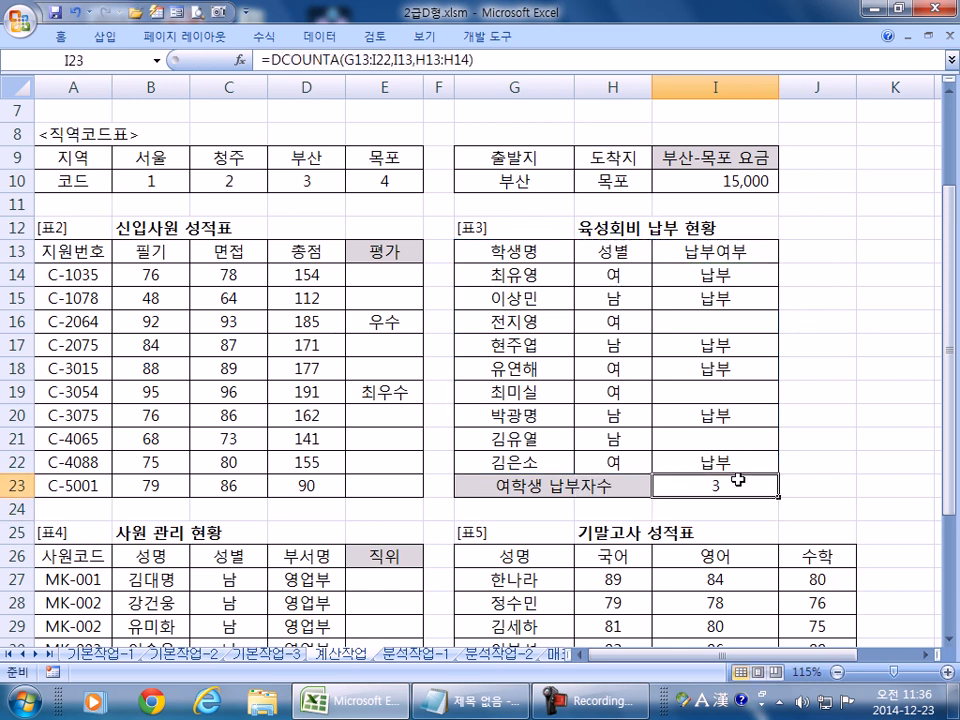
double_click(738, 483)
drag(838, 485, 538, 480)
key(ctrl+c)
key(alt+Tab)
key(ctrl+v)
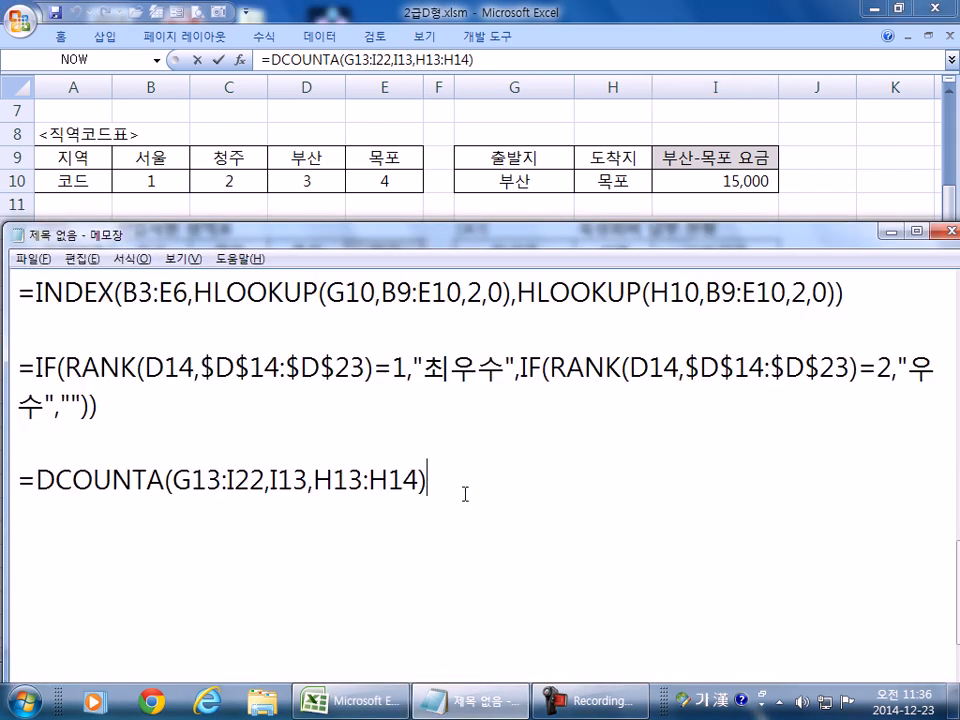
key(Return)
key(Return)
key(Return)
key(Return)
key(Return)
key(Return)
key(Return)
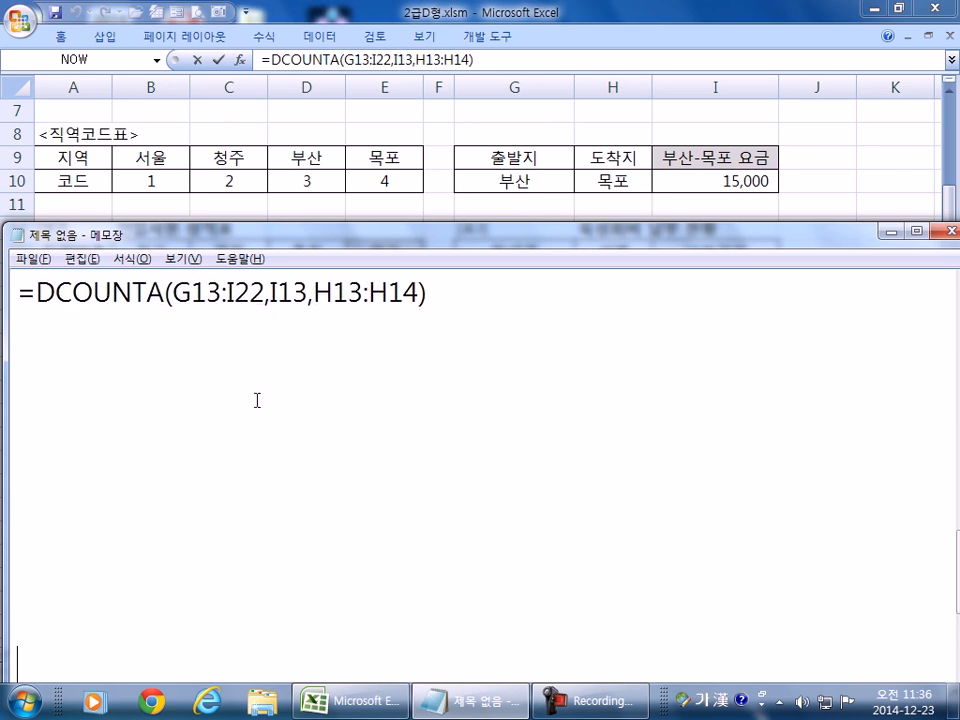
- Insert a space before I13 and before H13:H14 in the Notepad formula, and leave cell editing of I23 in Excel
drag(167, 298, 266, 298)
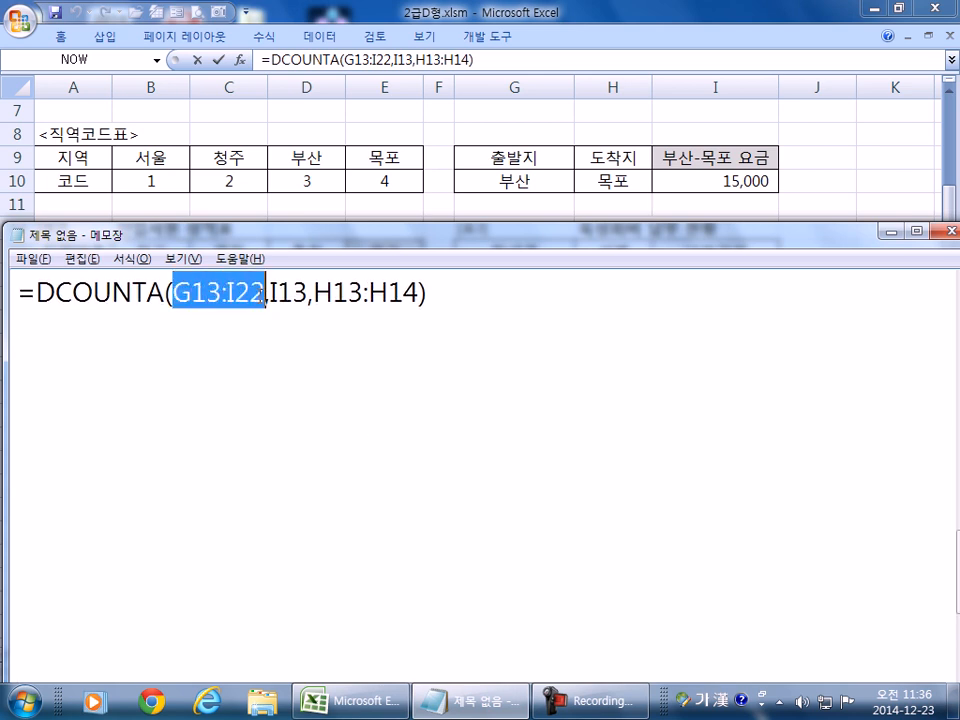
click(271, 298)
click(337, 298)
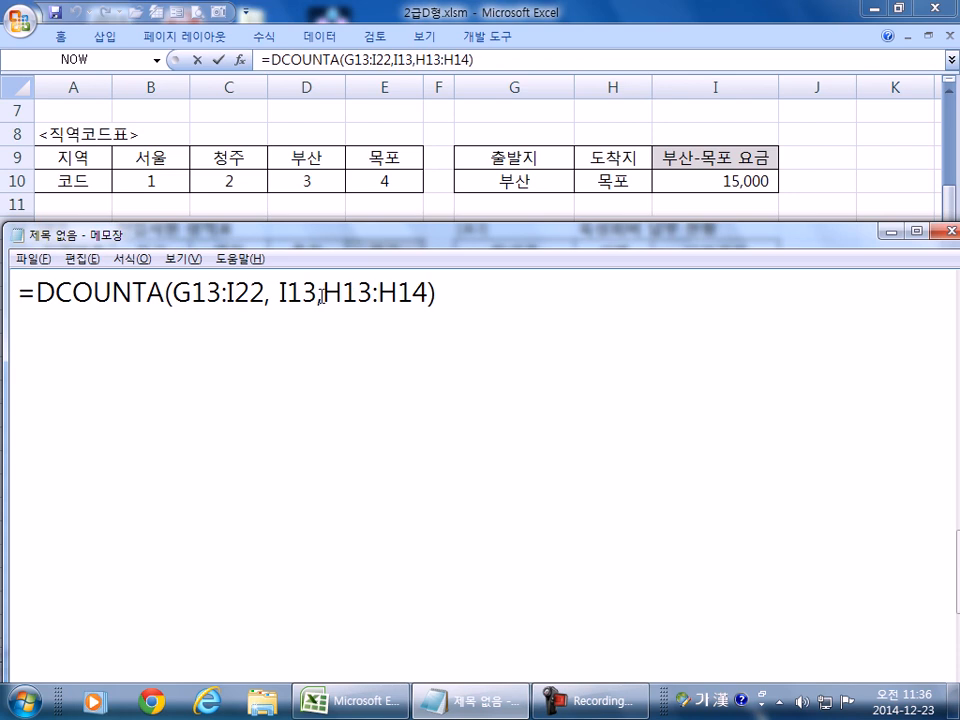
click(334, 343)
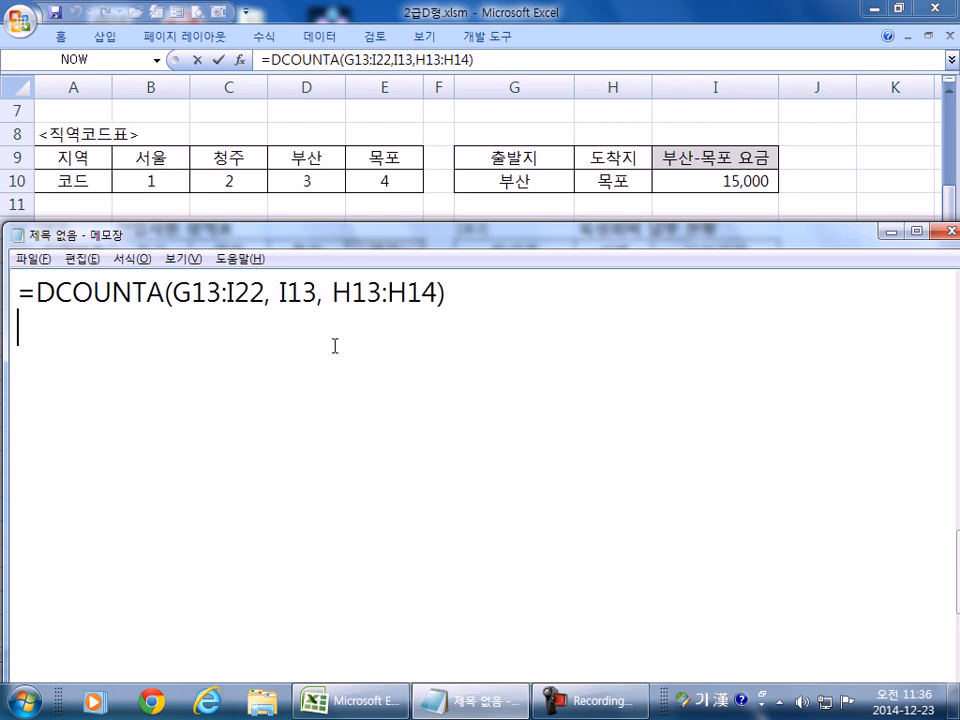
key(alt+Tab)
key(Escape)
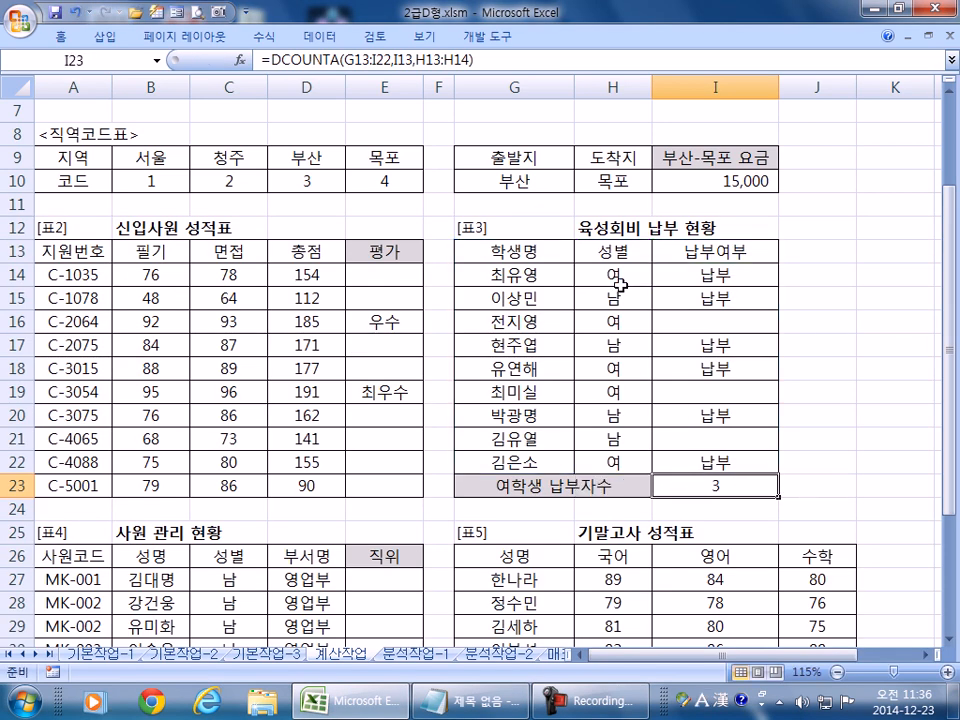
- Start a CHOOSE formula in E27 of the 직위 column with RIGHT(A27,1) as its index
key(alt+Tab)
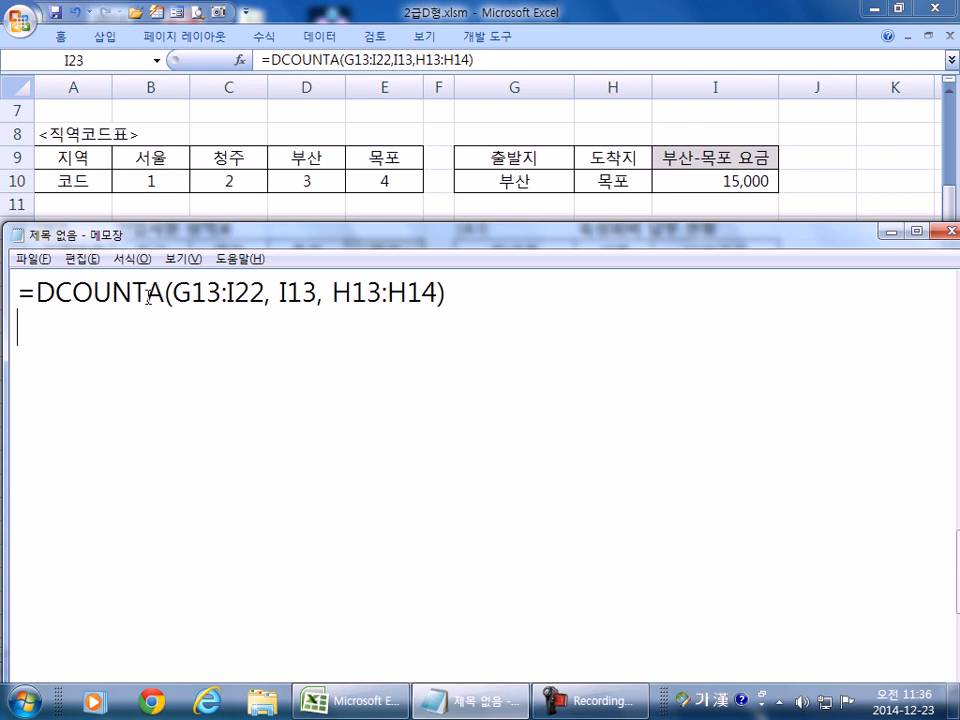
key(alt+Tab)
scroll(130, 452, down, 4)
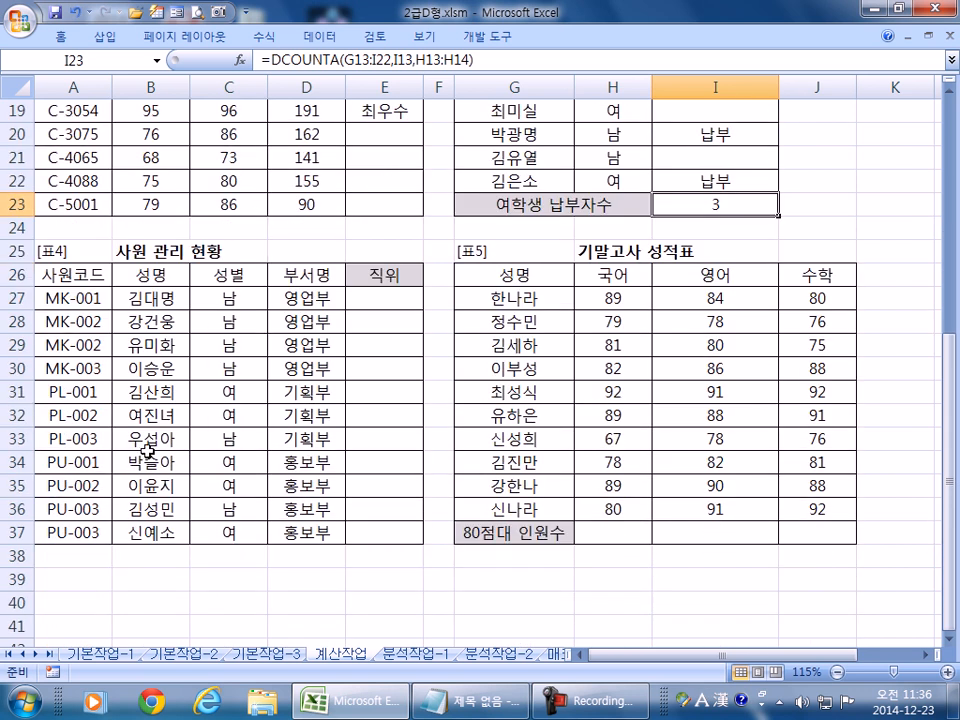
scroll(145, 450, down, 1)
click(374, 230)
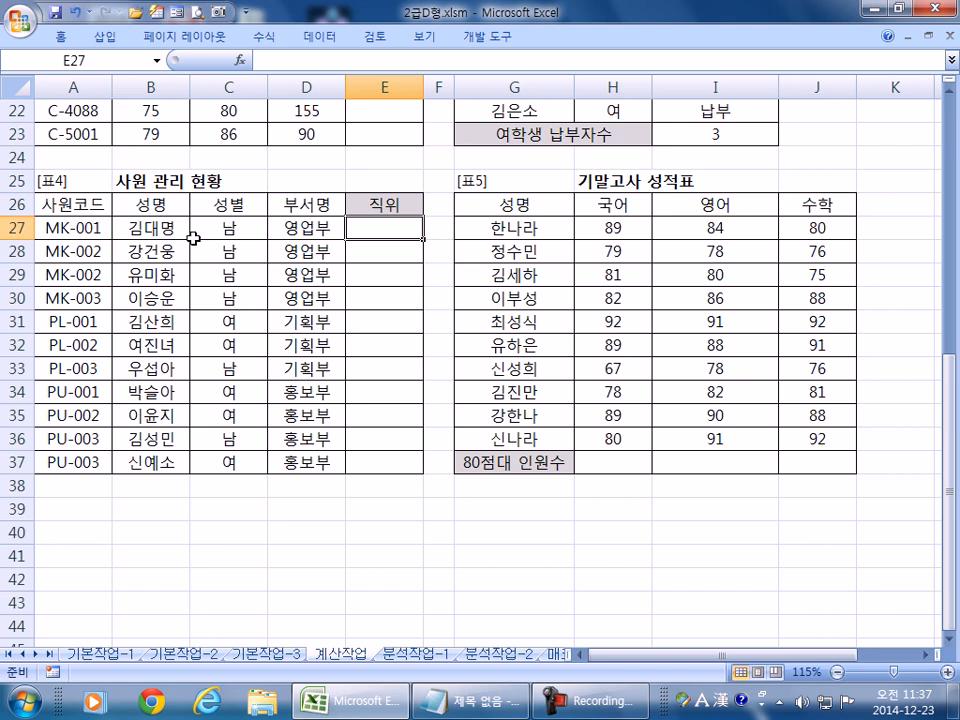
text(₩)
key(BackSpace)
text(=CHOOSE)
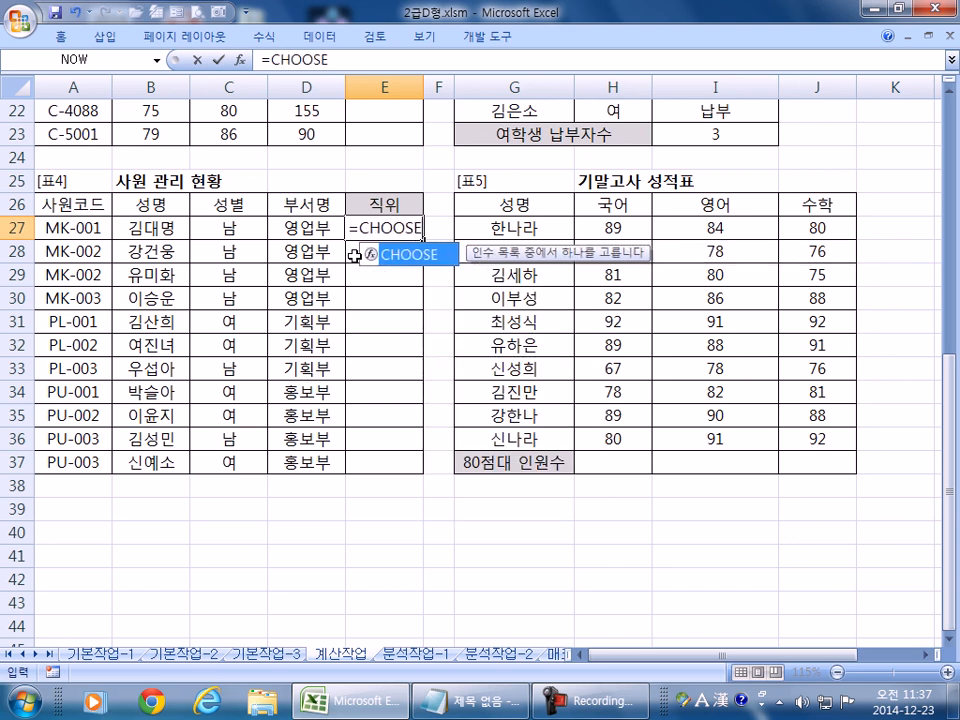
text(()
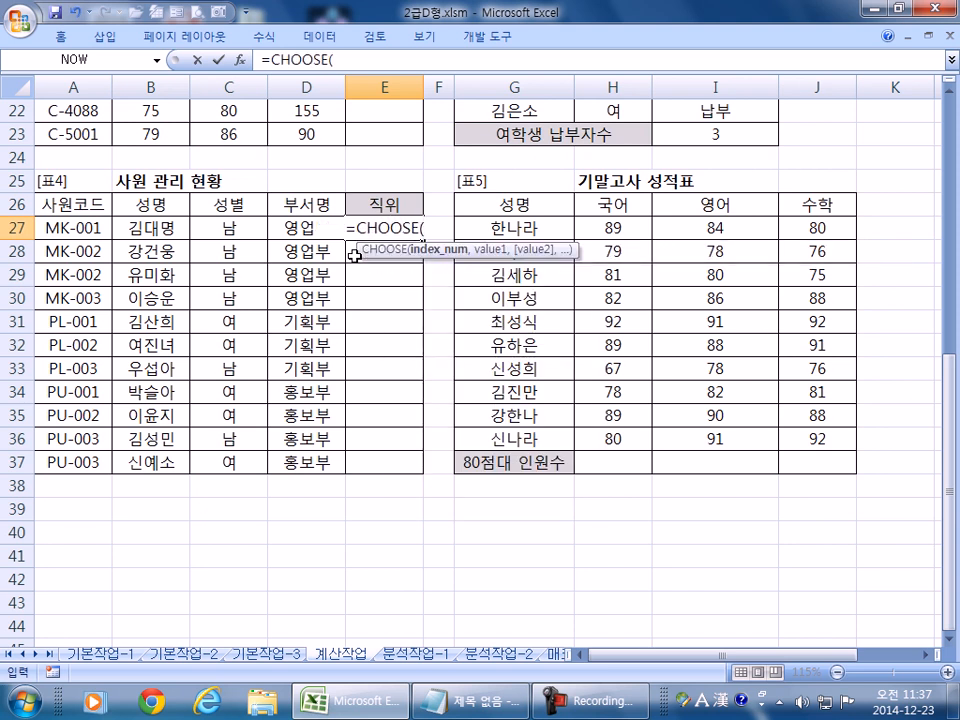
text(RIGHT()
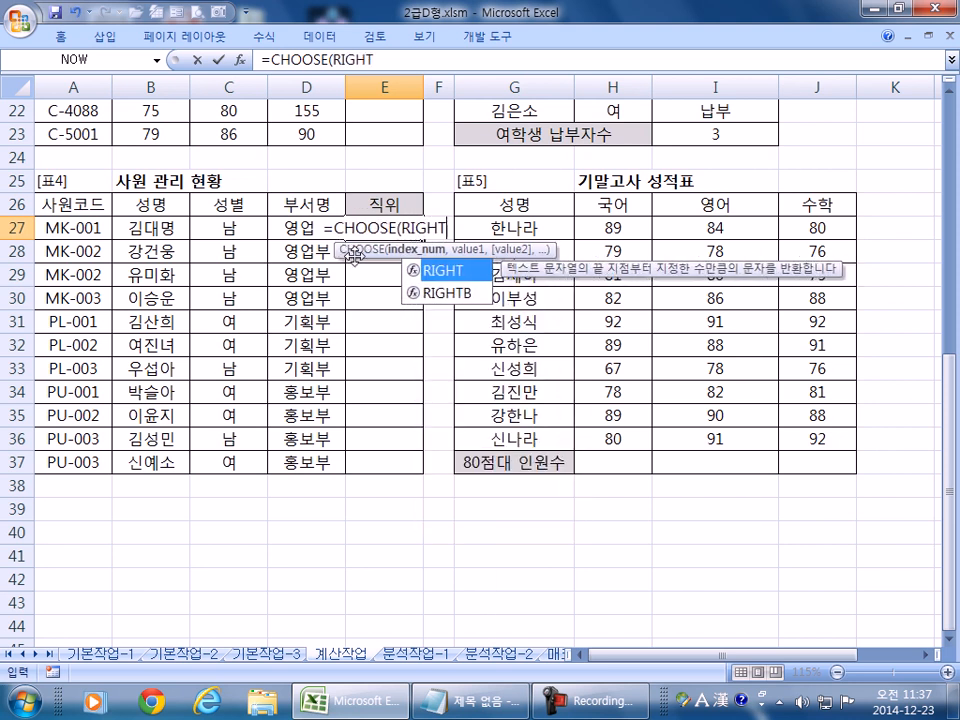
click(92, 227)
text(,1),)
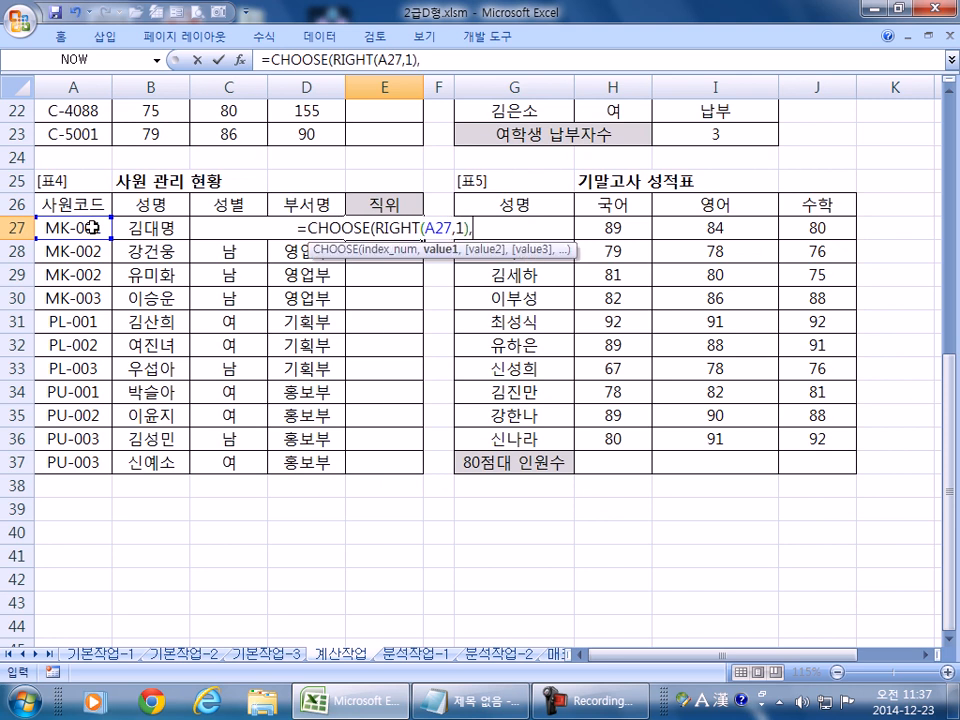
- Give CHOOSE the values "과장", "대리" and "사원", and fill the formula down from E27 to E37
text("RHKWKD)
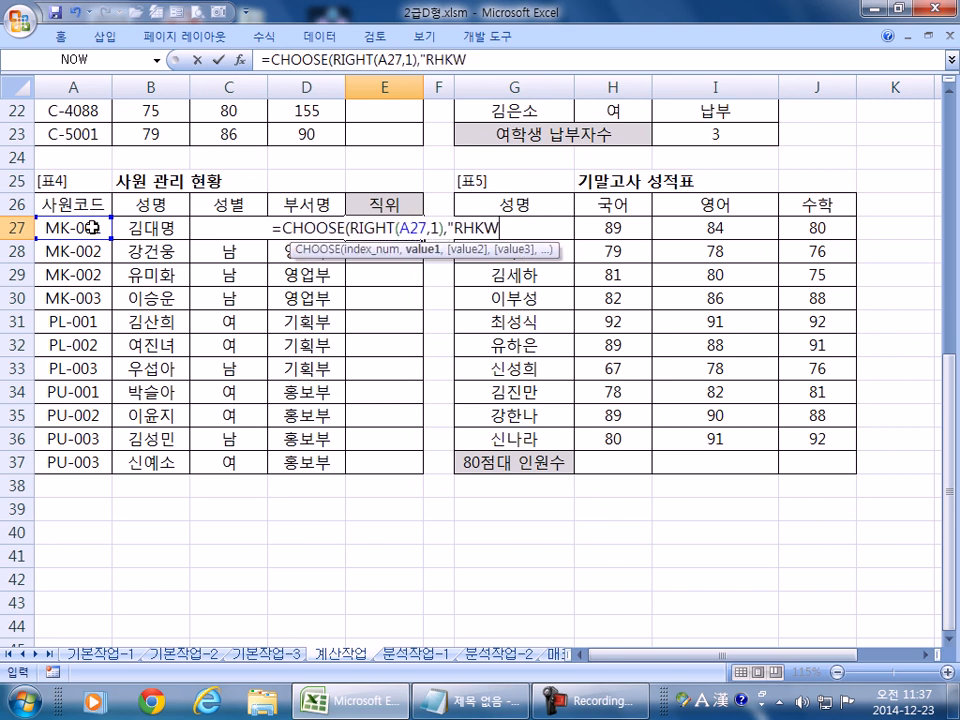
key(BackSpace)
key(BackSpace)
key(BackSpace)
key(BackSpace)
key(BackSpace)
key(BackSpace)
key(Hangul)
text(과장",)
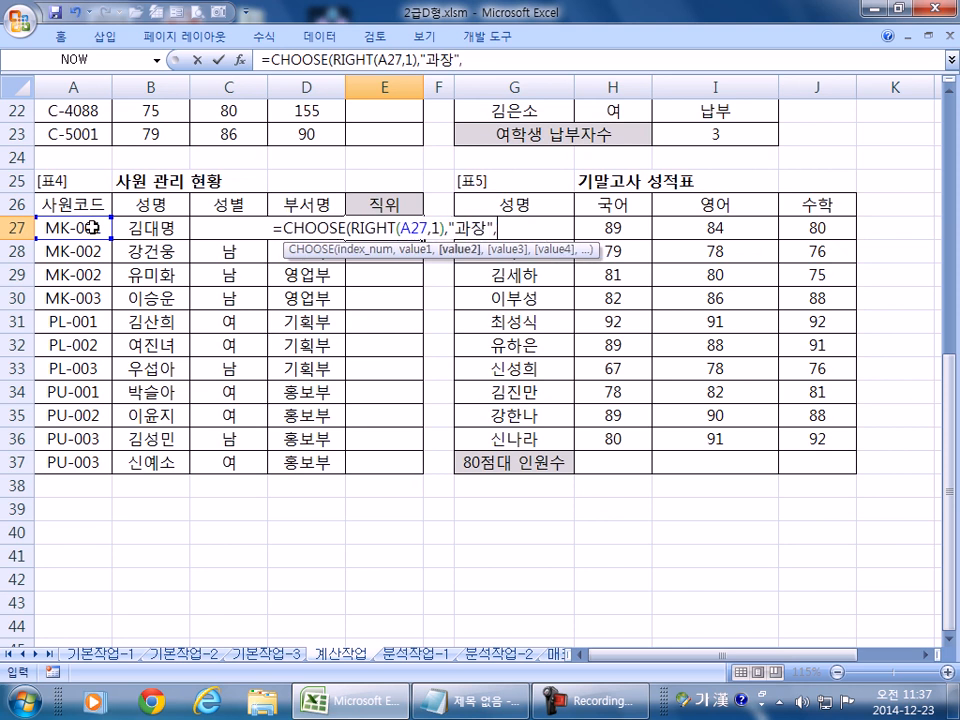
text("대리","사원"))
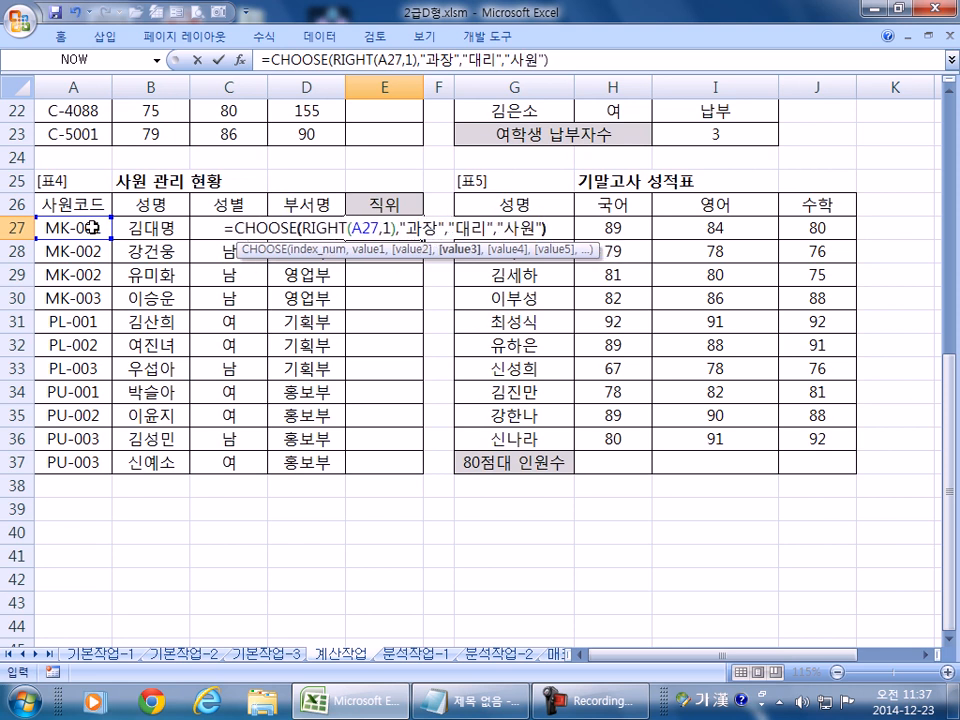
key(Return)
key(Up)
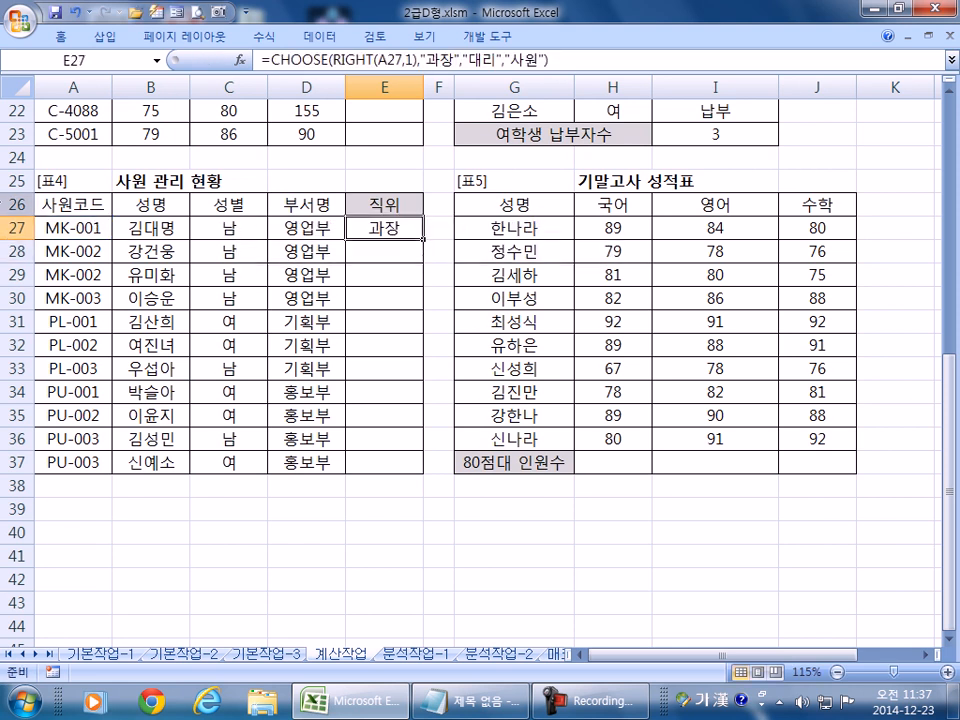
double_click(424, 240)
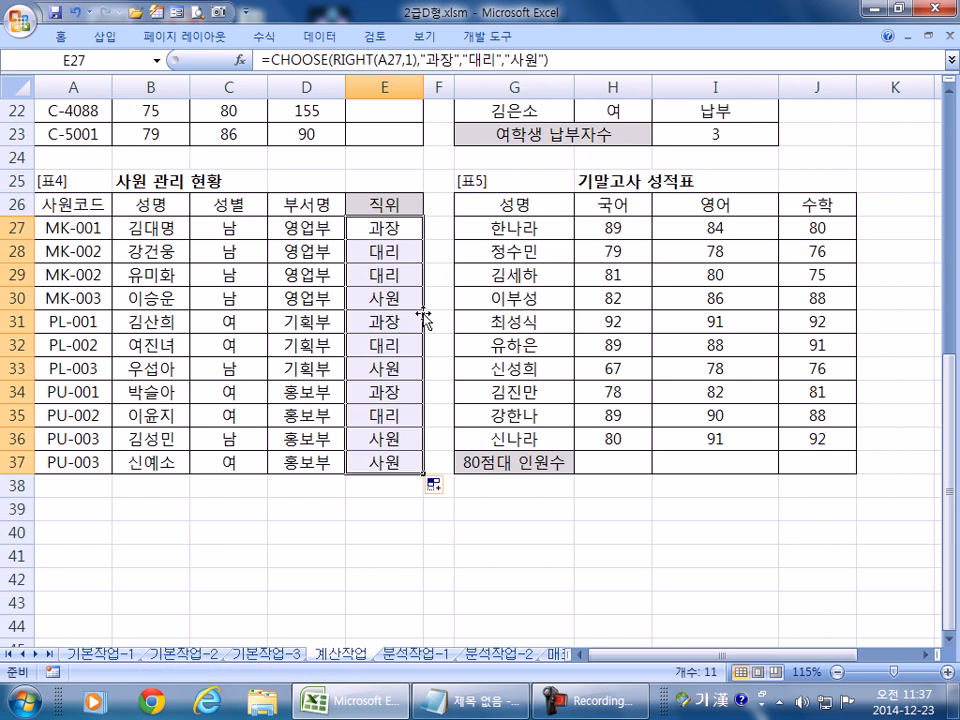
- Copy the E27 formula into Notepad below the DCOUNTA formula with a blank line between them, and return to Excel
drag(568, 60, 175, 55)
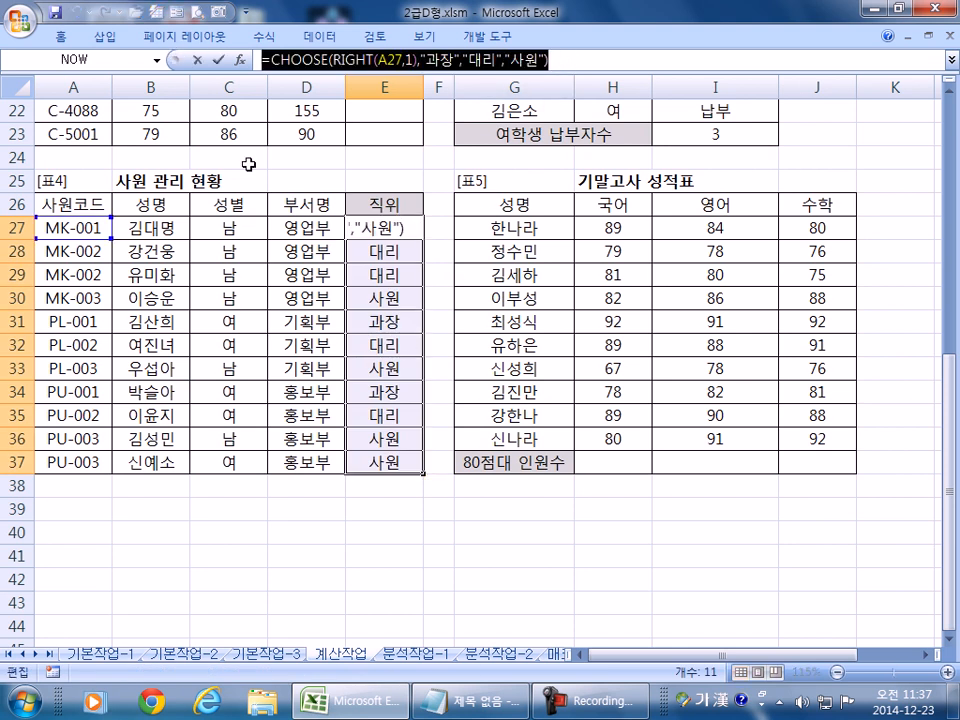
key(alt+Tab)
key(ctrl+v)
click(506, 287)
key(Return)
click(626, 360)
key(Return)
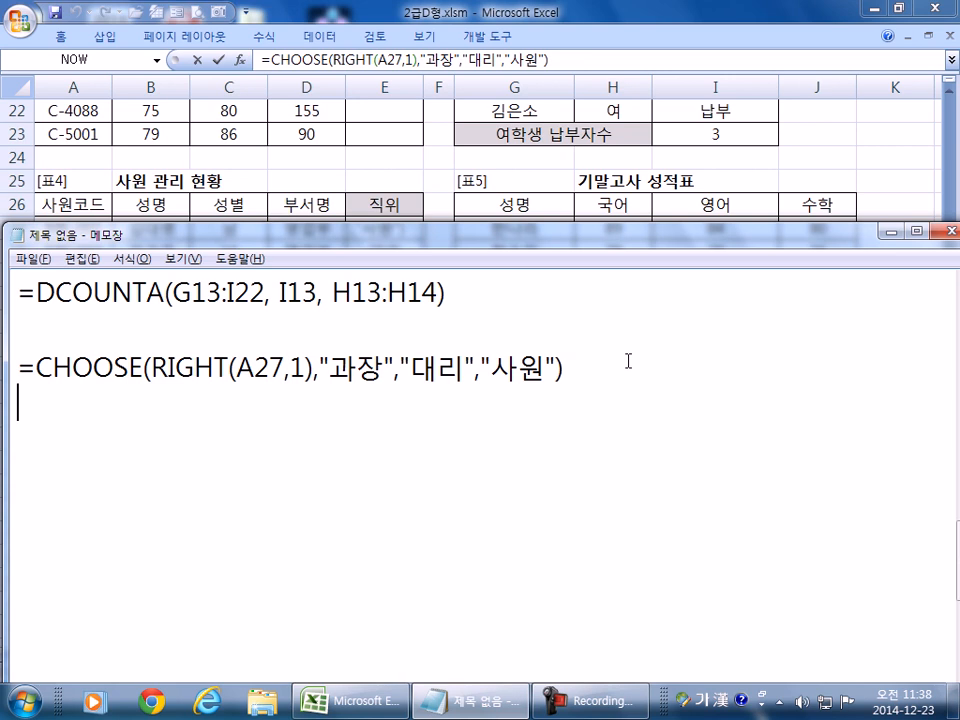
key(alt+Tab)
key(Escape)
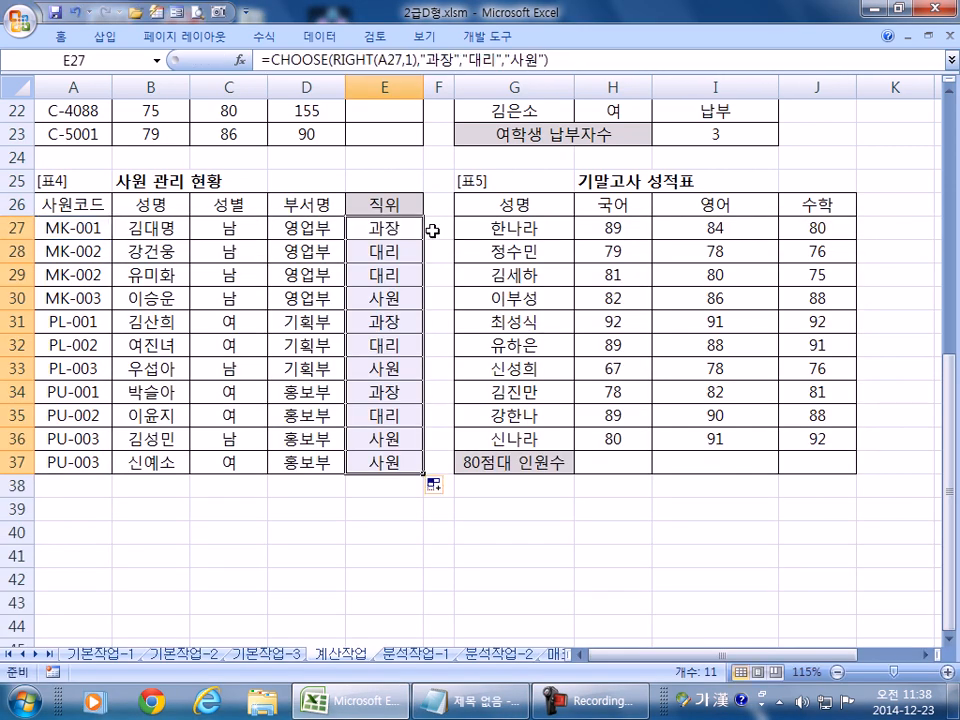
- Start an IF formula in F27 that returns "과장" when RIGHT(A27,1) equals "1"
click(433, 229)
text(=if()
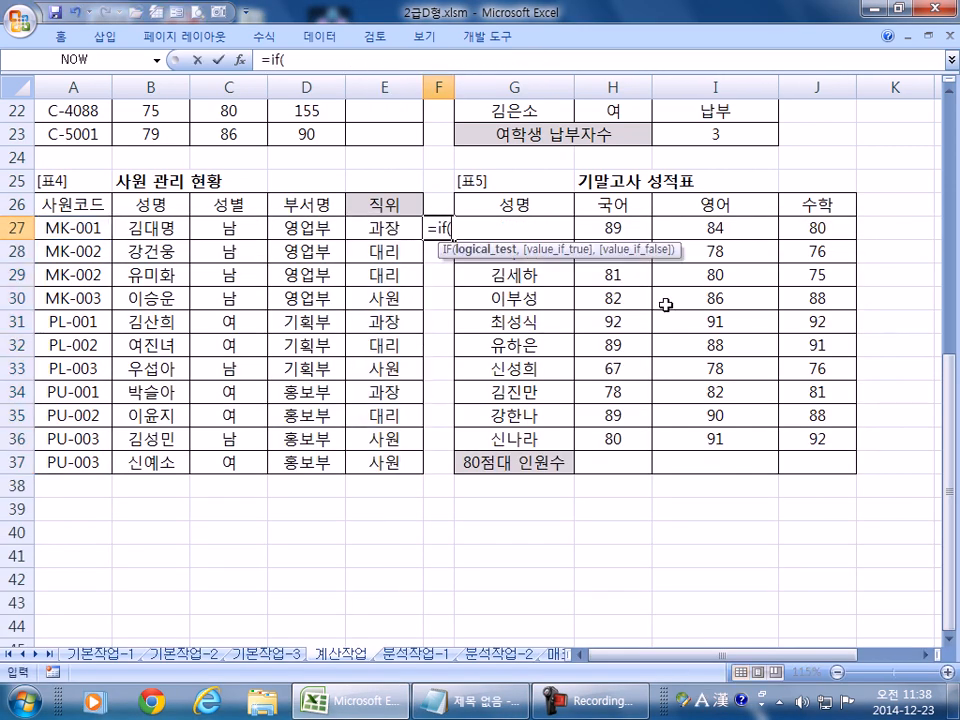
text(RIGHT()
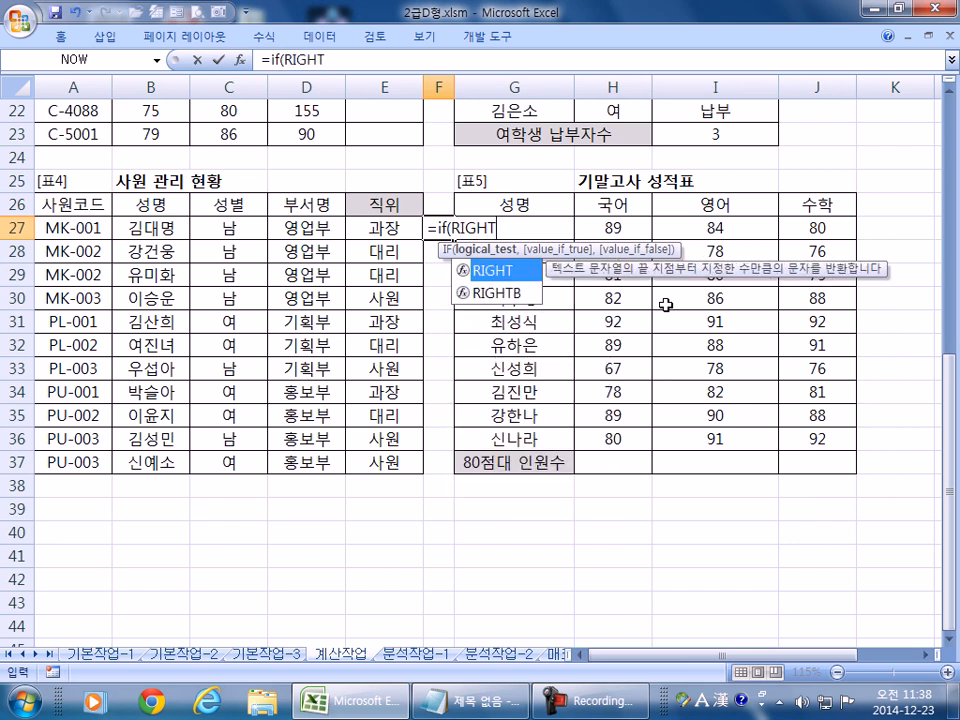
key(Left)
key(Left)
key(Left)
key(Left)
key(Left)
text(,1)="1",)
key(BackSpace)
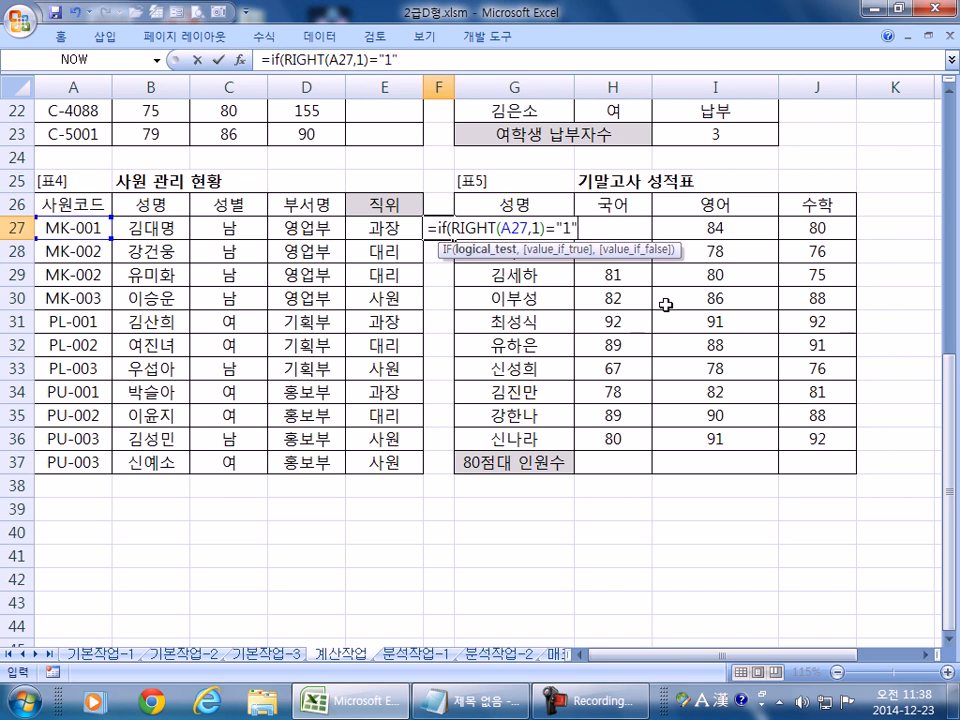
text(,"ㄱ)
text(과장",)
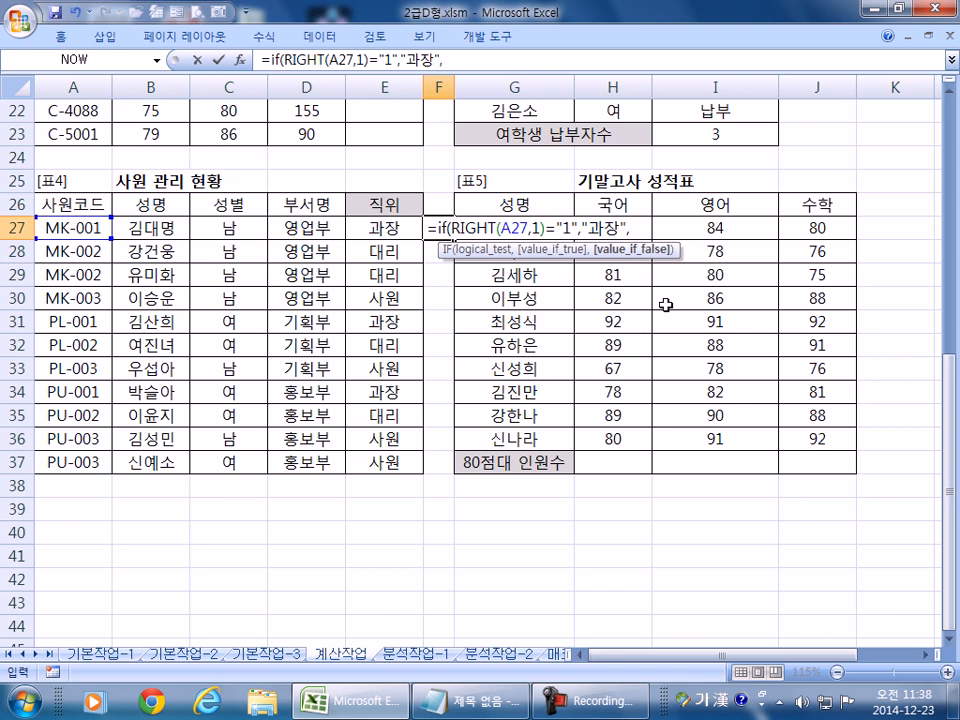
- Nest a second IF as the false value, returning "대리" when RIGHT(A27,1) equals "2" and "사원" otherwise
drag(438, 228, 585, 228)
key(ctrl+c)
click(631, 228)
key(ctrl+v)
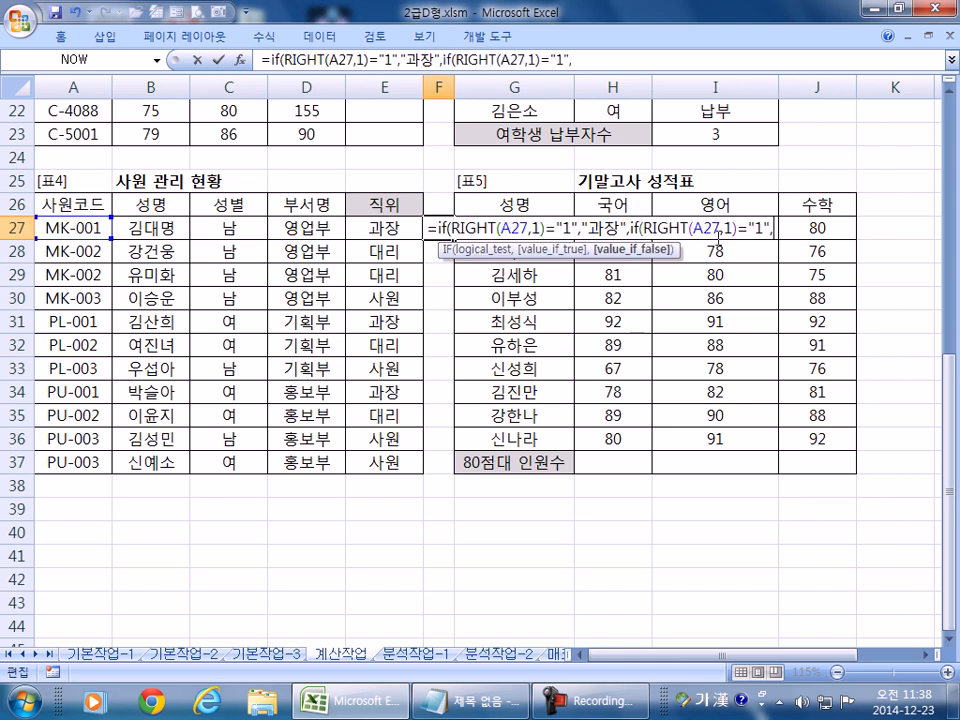
double_click(759, 229)
text(2)
key(End)
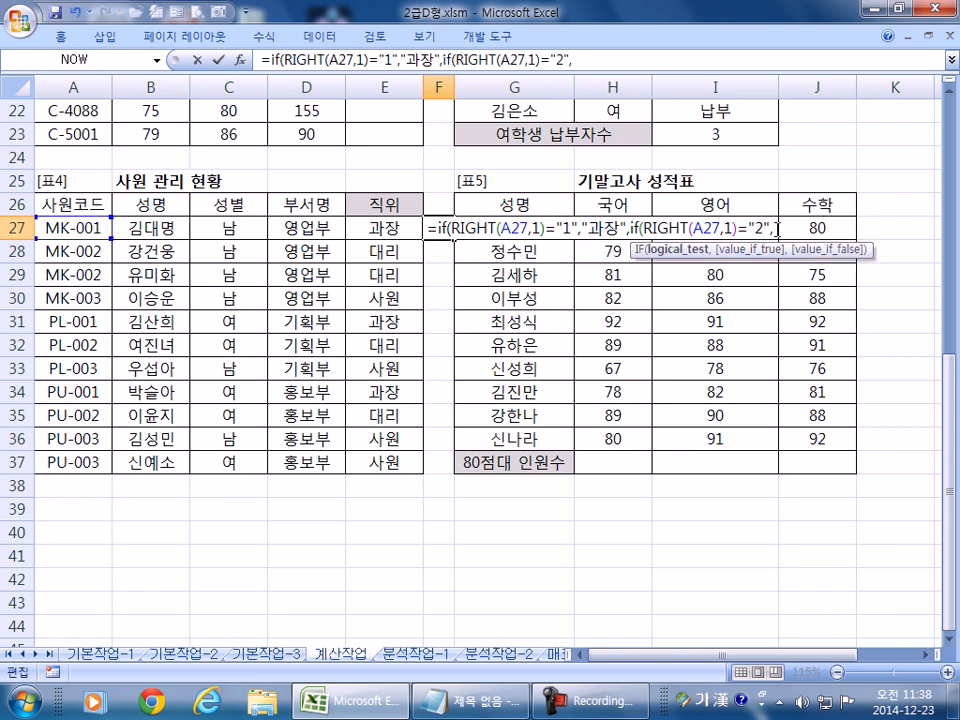
text(")
text(대)
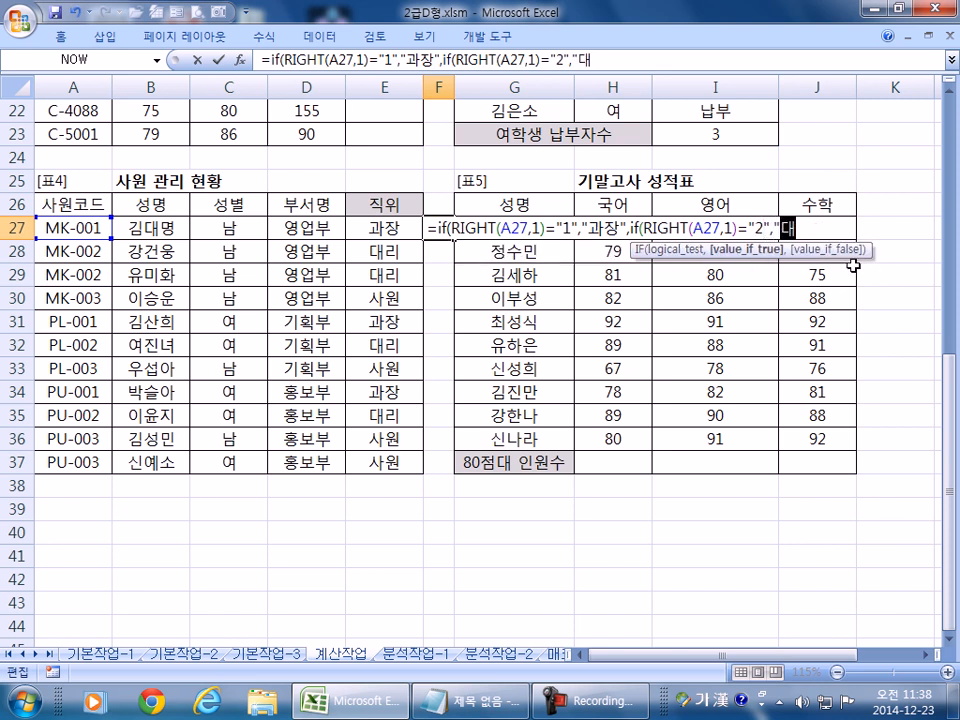
text(리",)
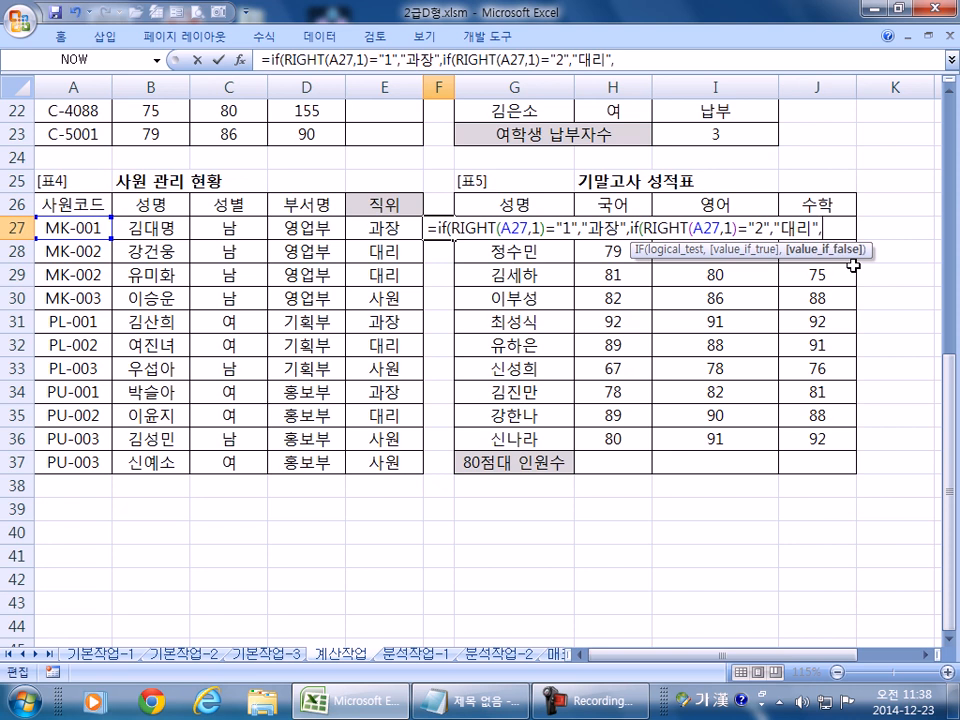
text("사원")
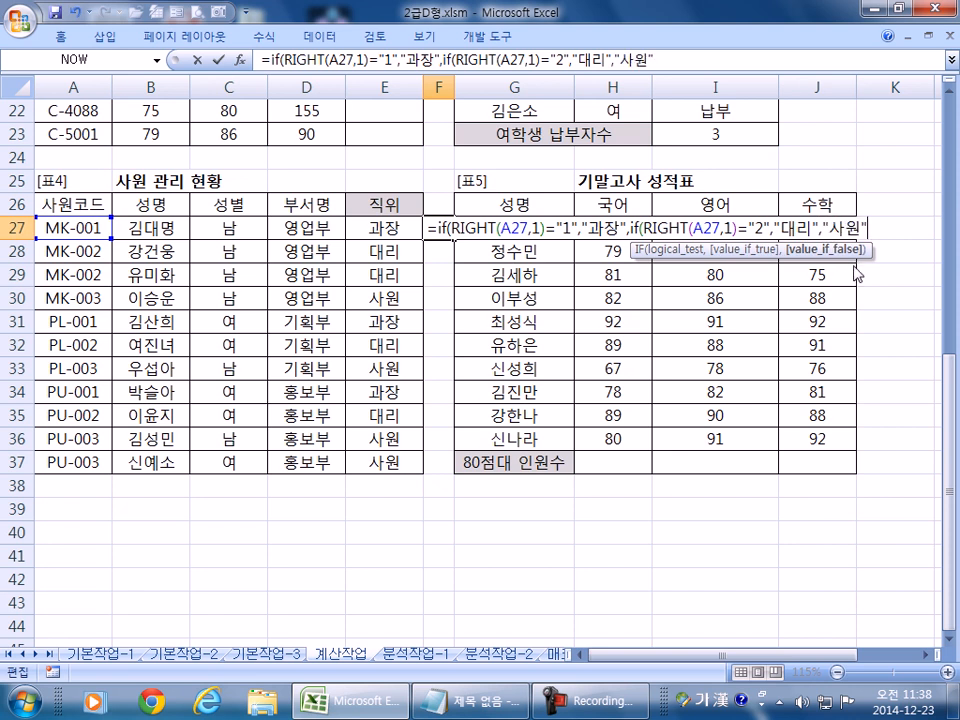
- Enter the nested IF formula in F27 and fill it down to F37
key(Return)
key(Return)
key(Up)
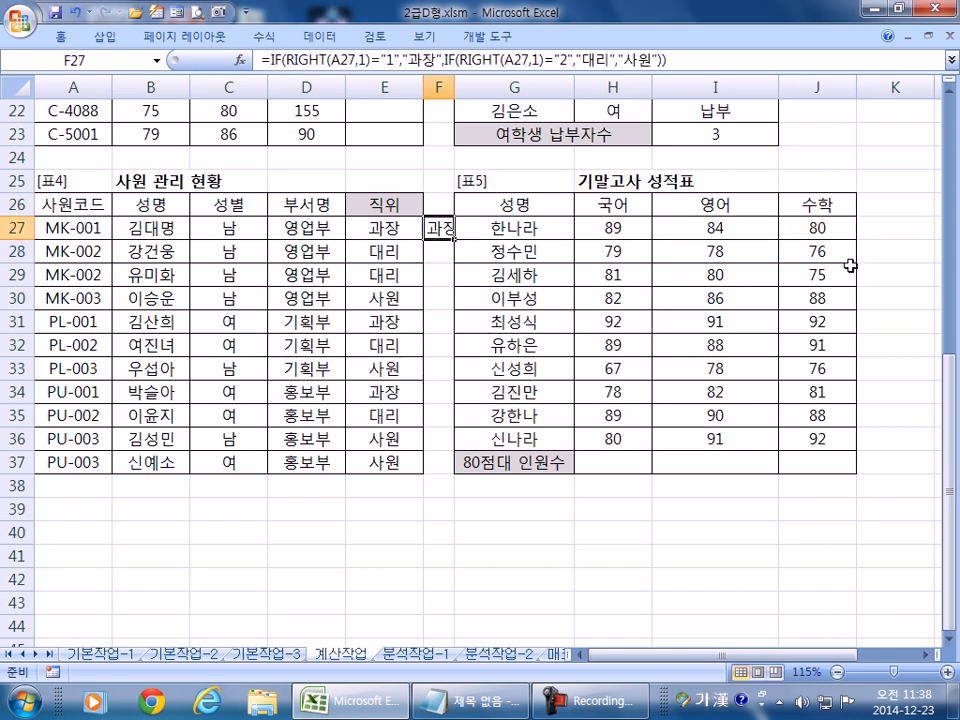
drag(449, 237, 444, 462)
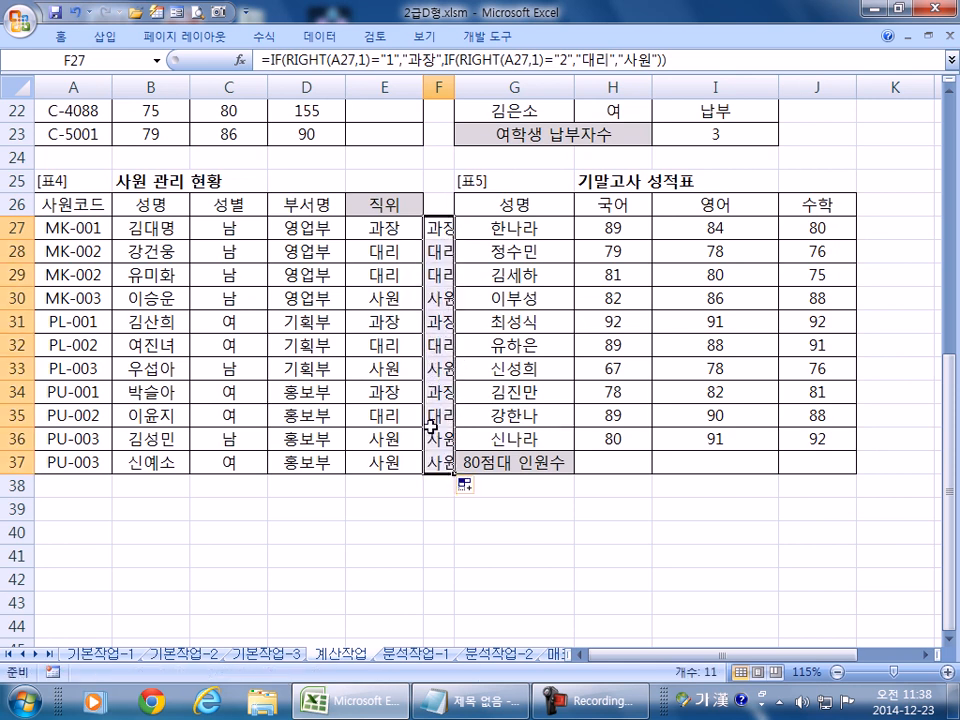
- Copy the F27 formula into Notepad on the line below the CHOOSE formula and start a new line
click(435, 229)
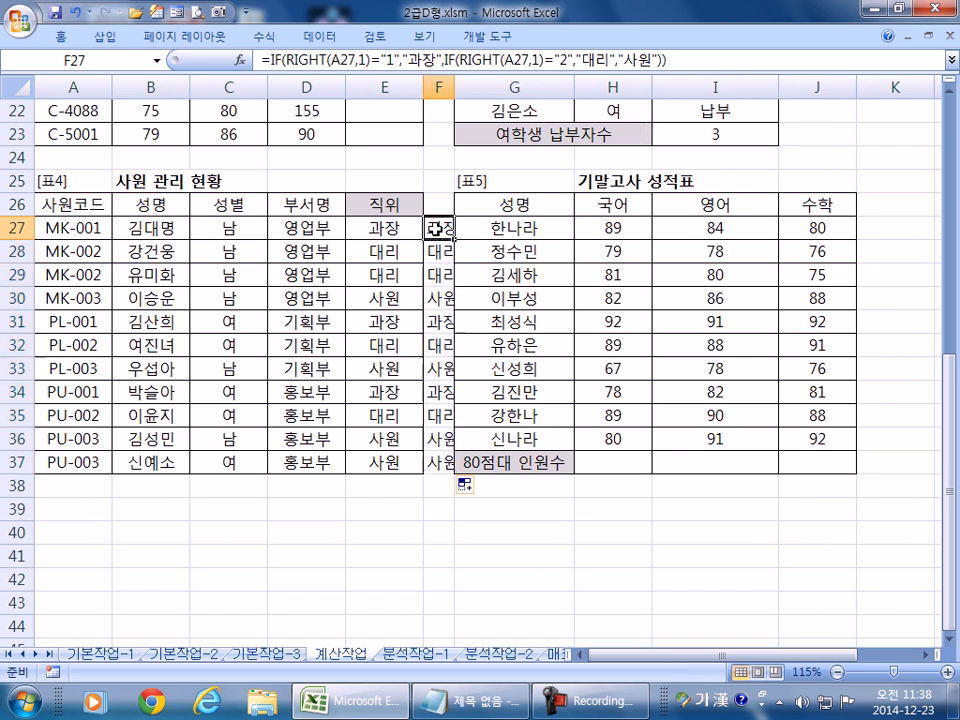
drag(677, 61, 394, 47)
key(ctrl+c)
key(alt+Tab)
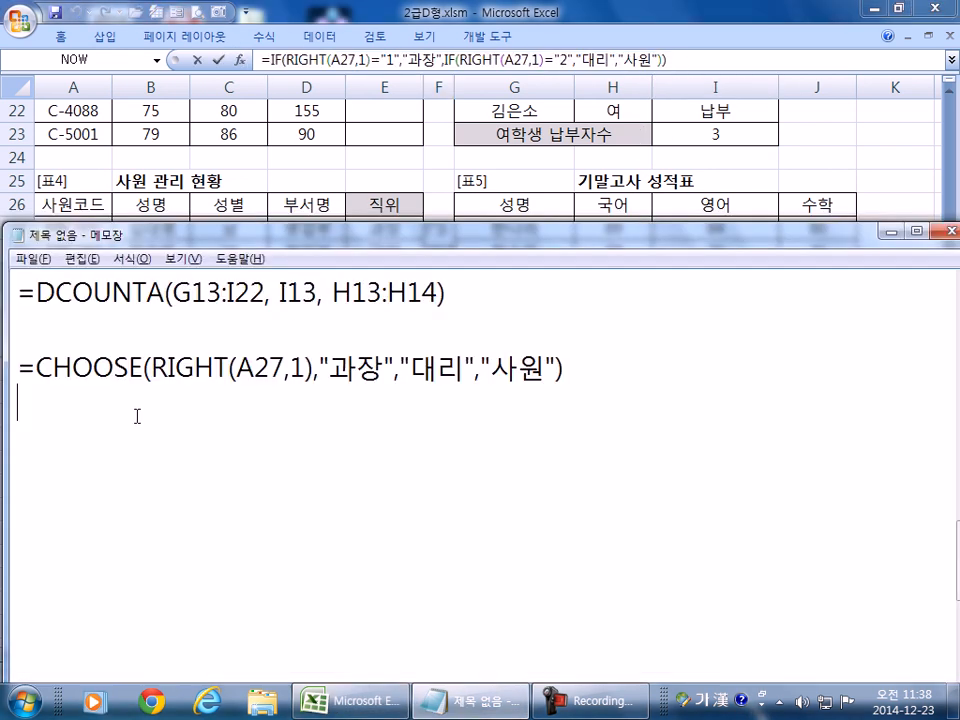
key(ctrl+v)
key(Return)
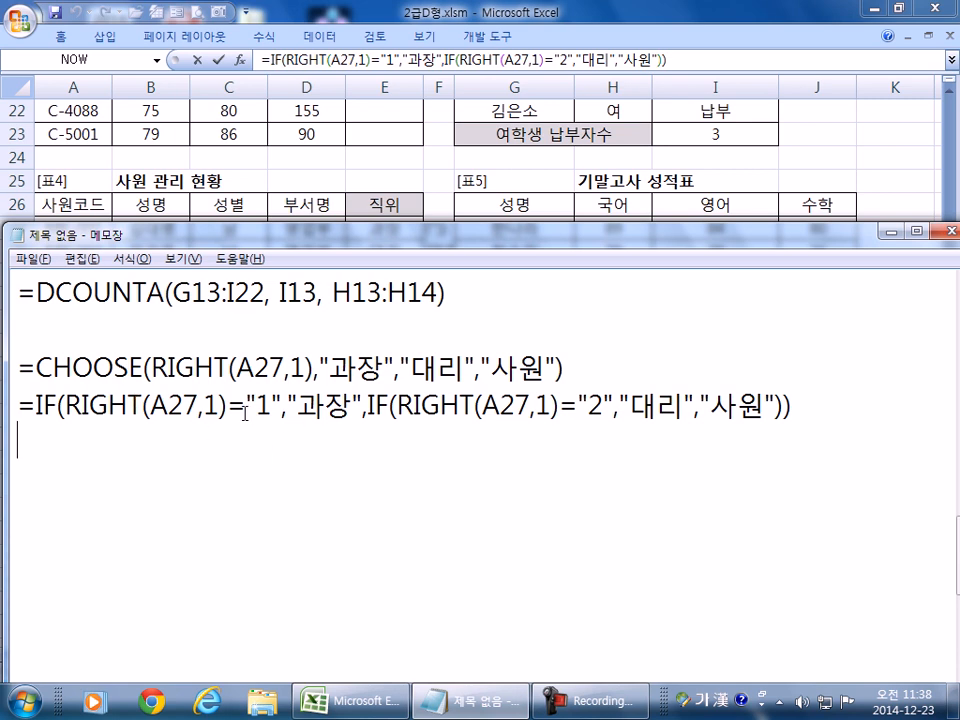
- Add a second copy of the IF formula in Notepad and remove the quotation marks around its 1 and 2
key(ctrl+v)
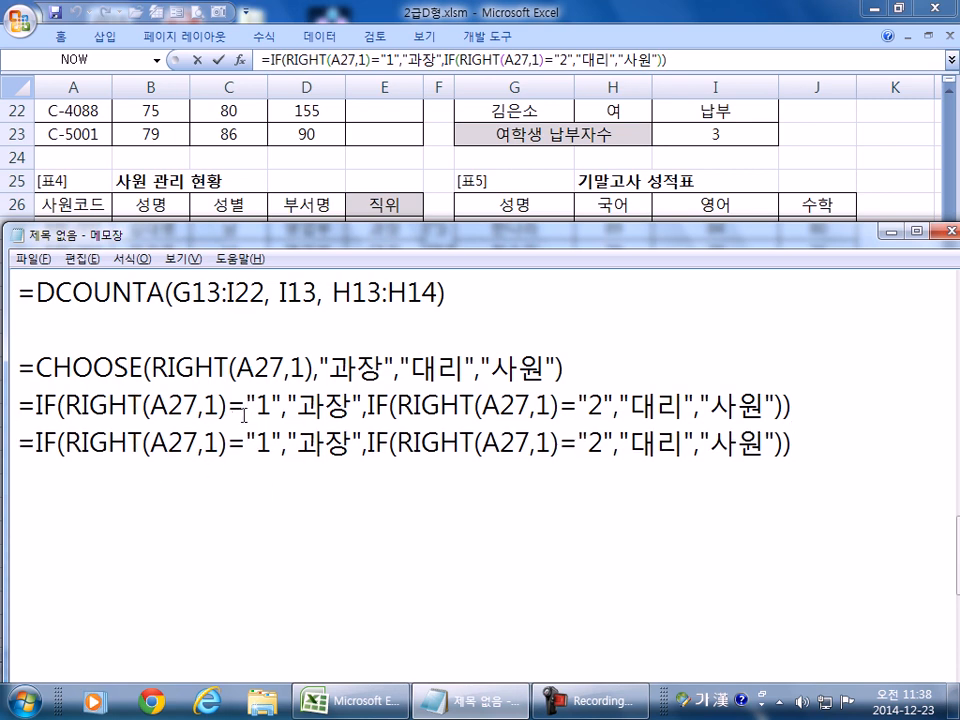
click(252, 443)
key(BackSpace)
click(262, 443)
key(BackSpace)
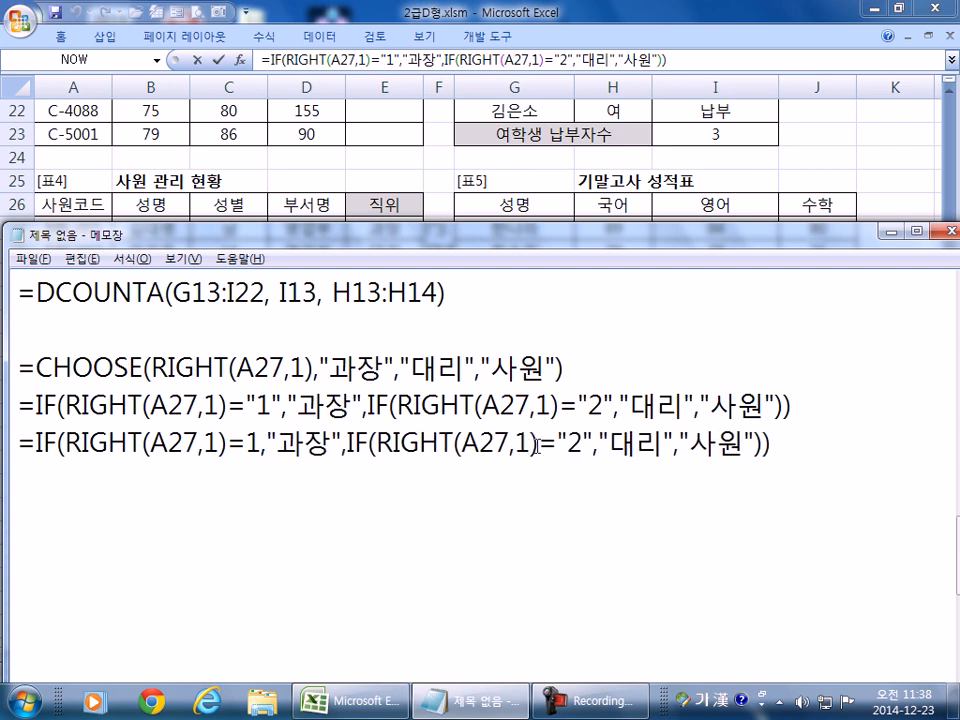
click(561, 443)
key(BackSpace)
key(Right)
key(Delete)
- Examine the unquoted IF formula's RIGHT(A27,1)=1 test against the last character of the code in A27
drag(789, 443, 17, 445)
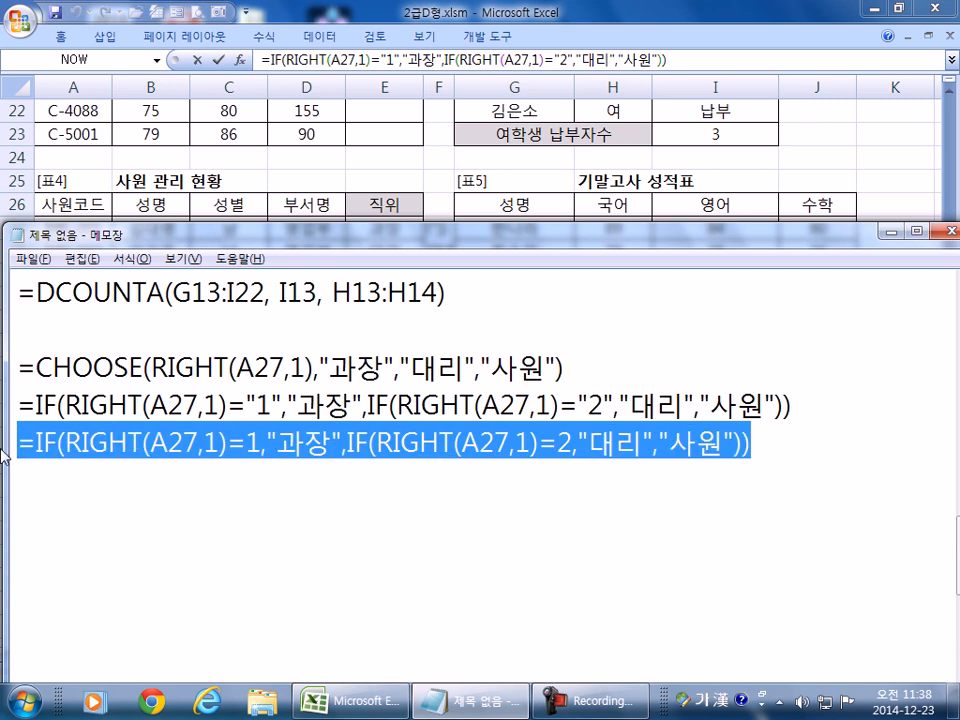
drag(81, 443, 229, 446)
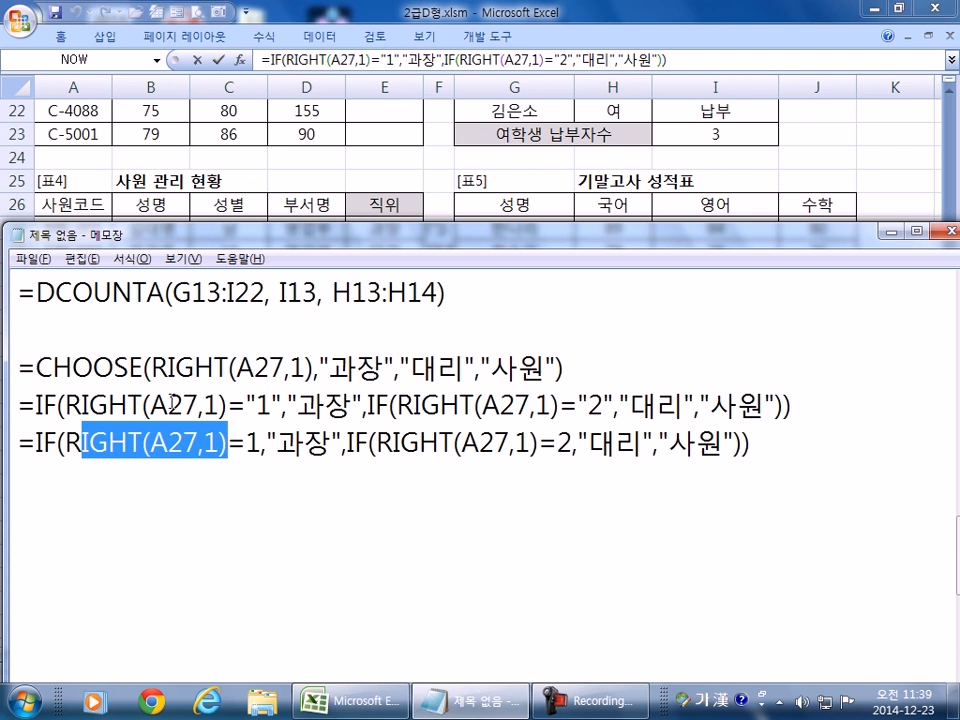
key(alt+Tab)
key(Escape)
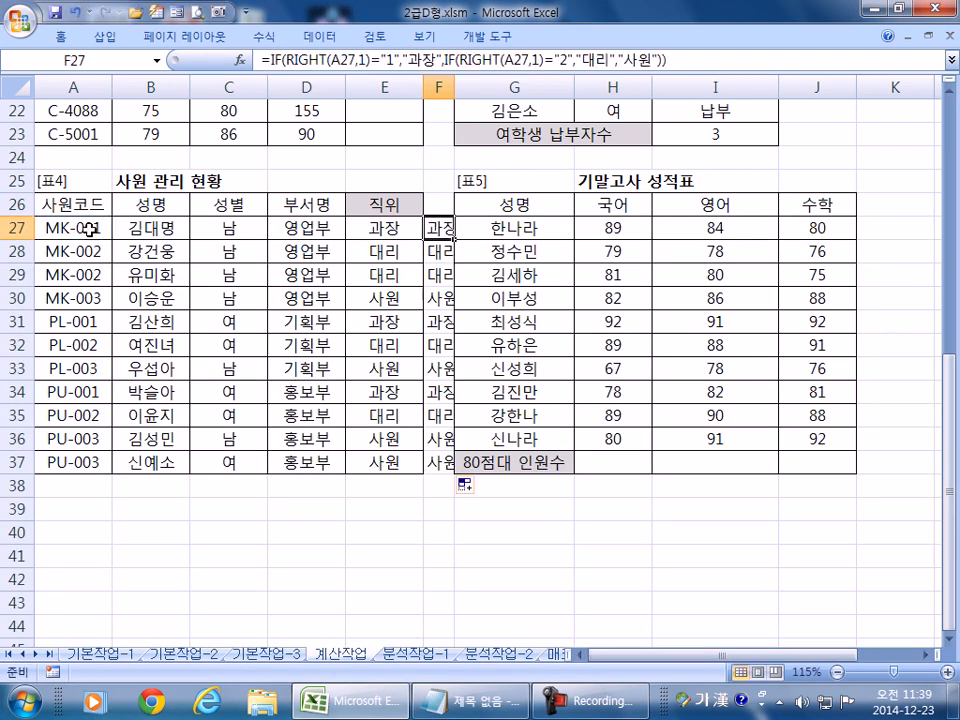
double_click(90, 228)
drag(93, 228, 105, 234)
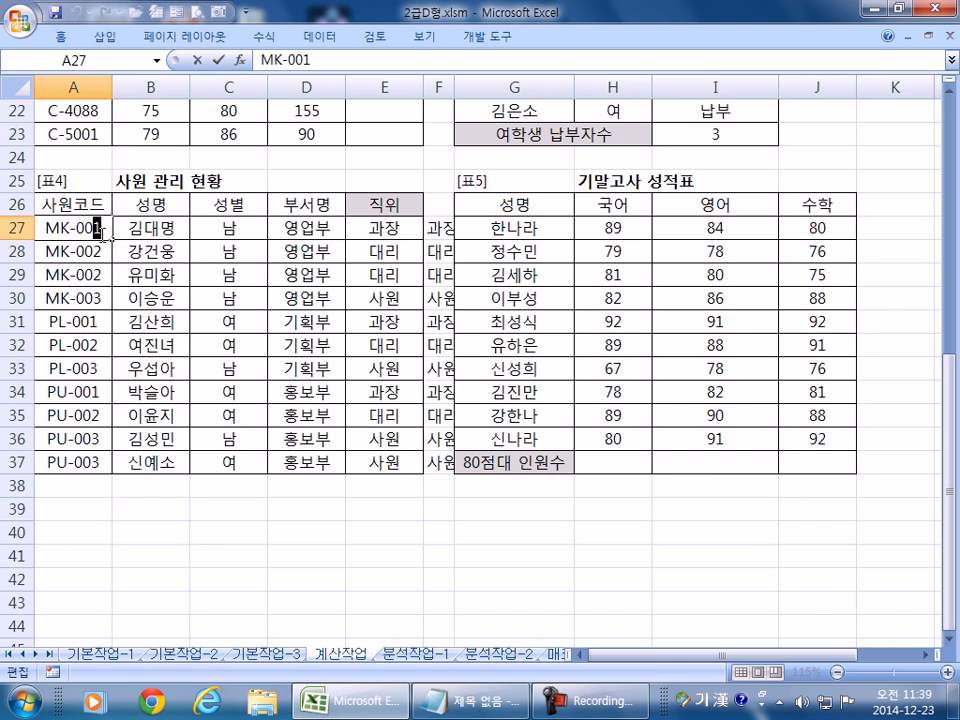
key(alt+Tab)
drag(246, 443, 261, 443)
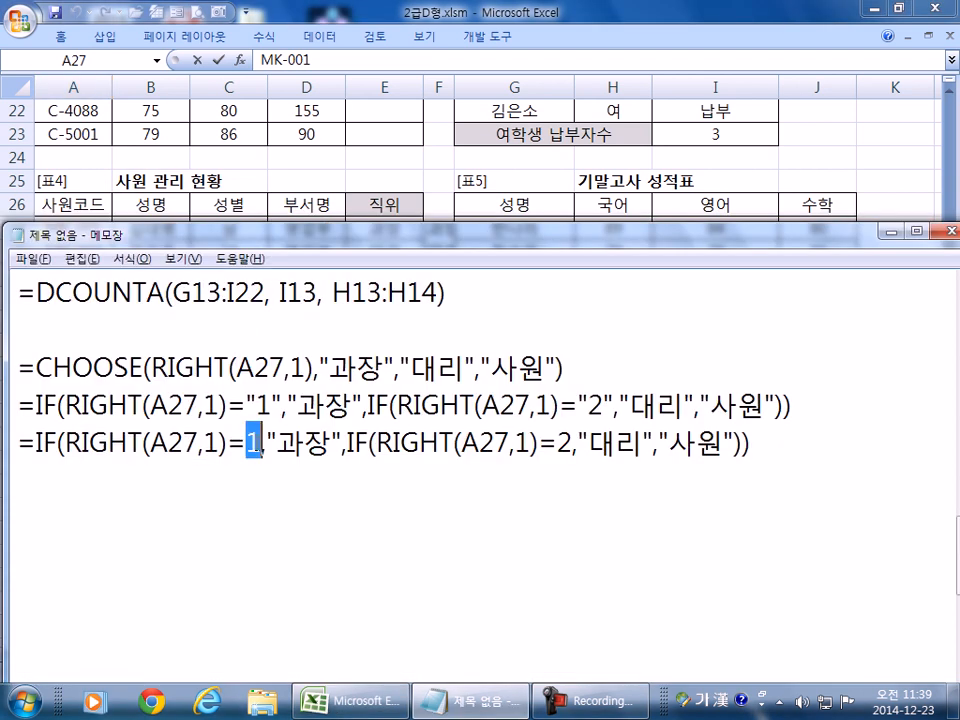
- Mark the quoted IF formula with O and the unquoted one with X at their line ends in Notepad
click(877, 452)
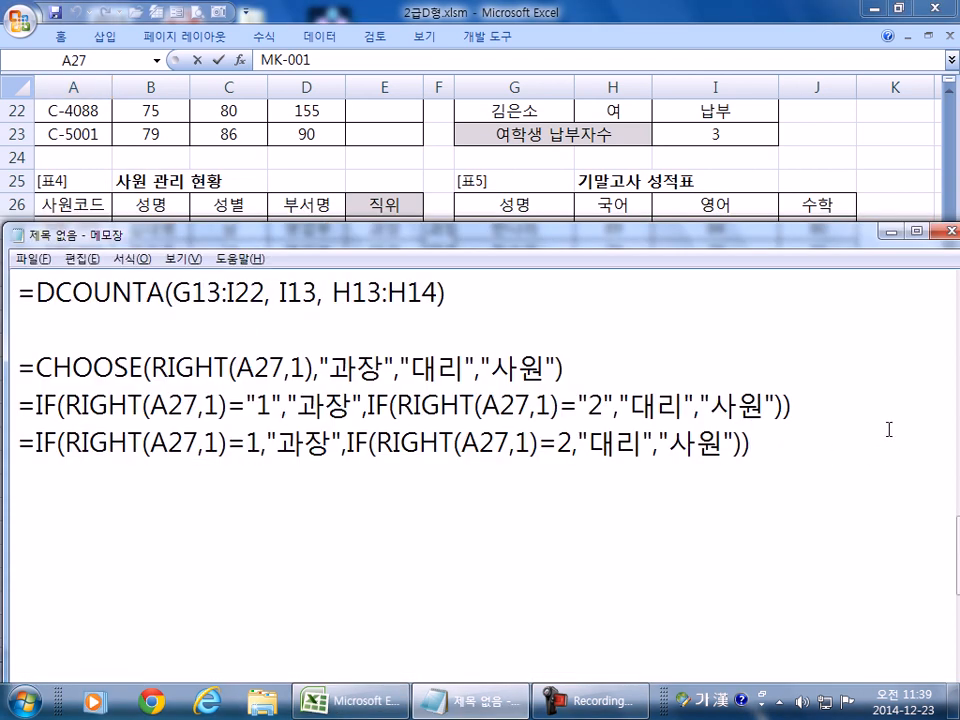
text(ㅌ₩)
key(Hangul)
text(X)
key(BackSpace)
key(BackSpace)
key(BackSpace)
text(X)
text(O)
- Compare the CHOOSE formula with both IF versions in Notepad, noting how RIGHT's text result is matched
drag(248, 443, 262, 443)
double_click(262, 404)
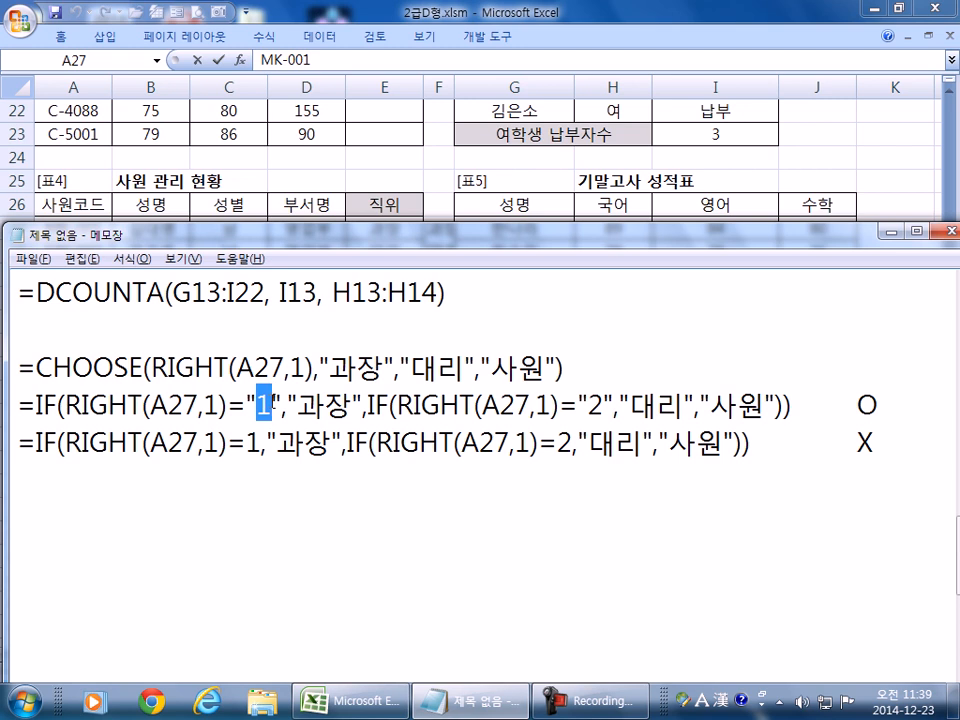
drag(150, 368, 315, 370)
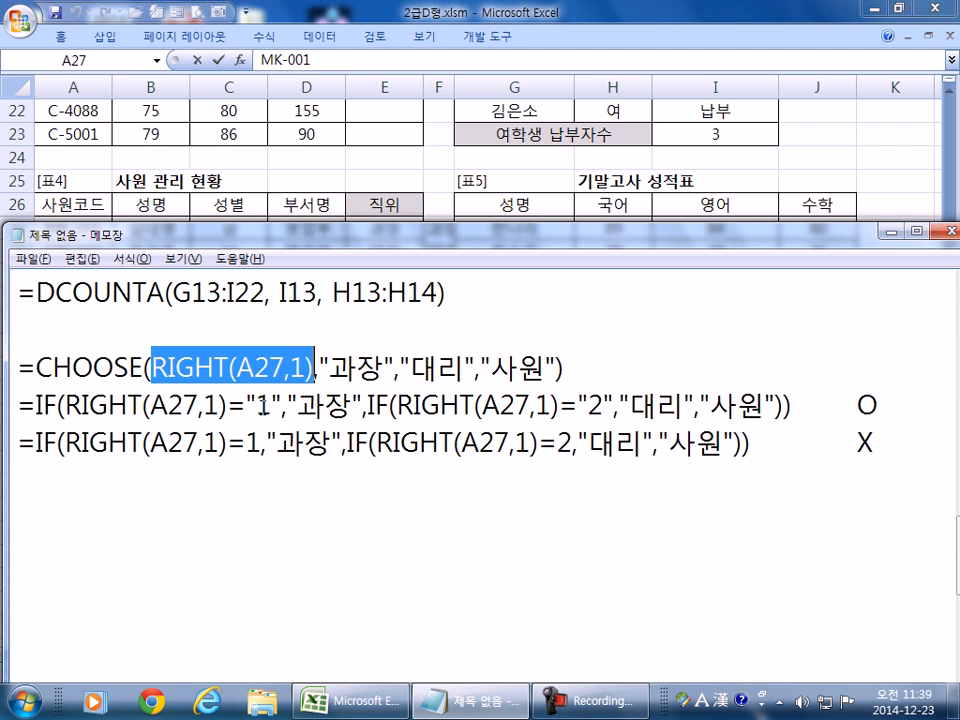
double_click(262, 405)
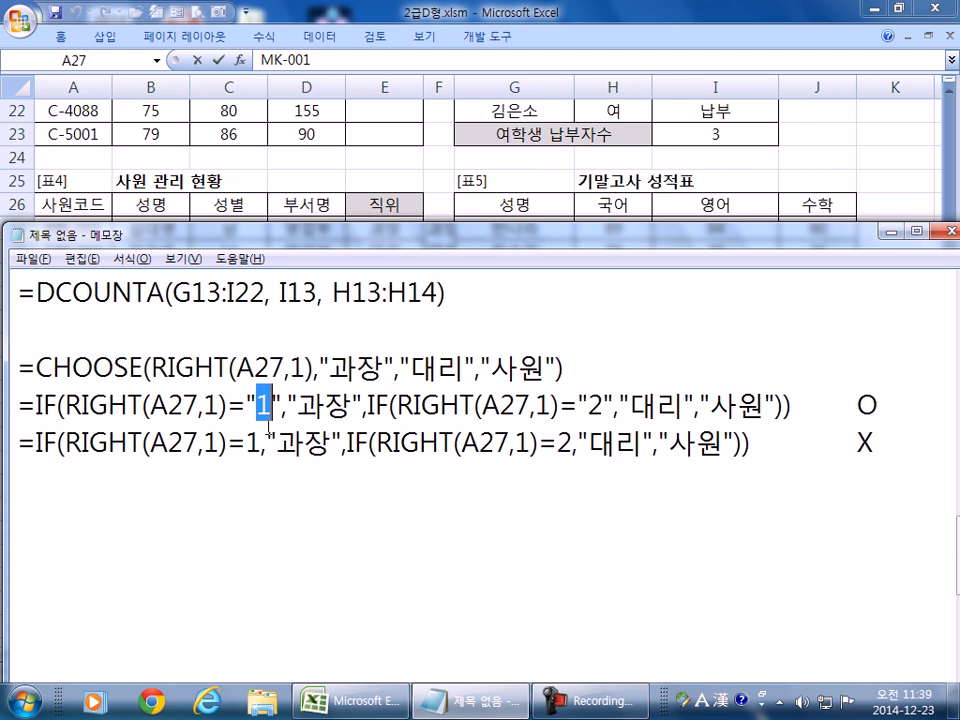
click(330, 369)
drag(331, 370, 547, 370)
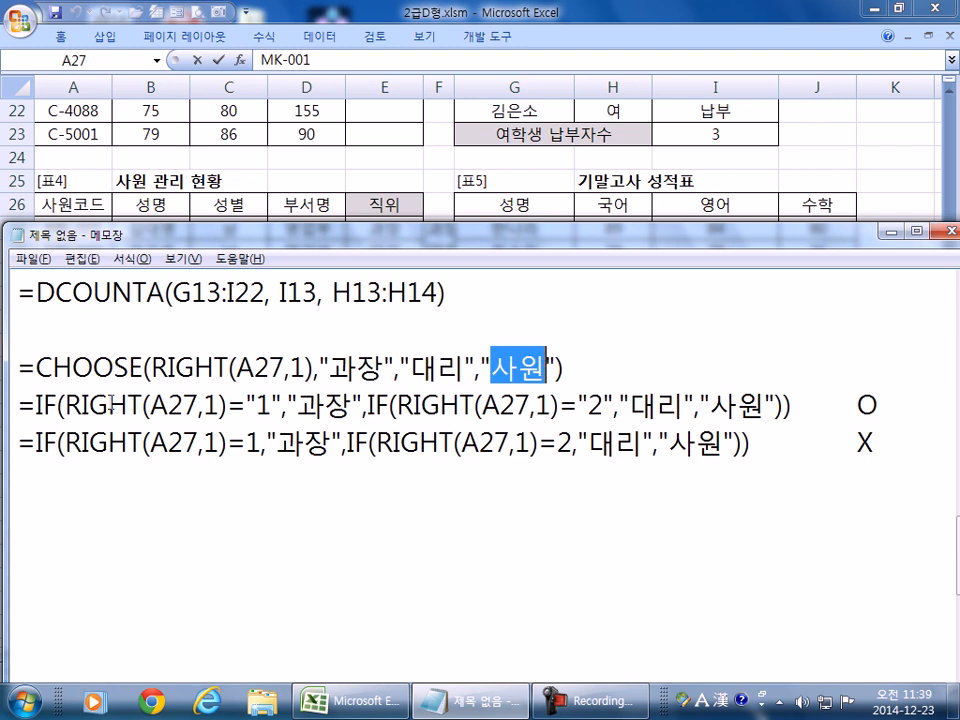
drag(257, 405, 261, 442)
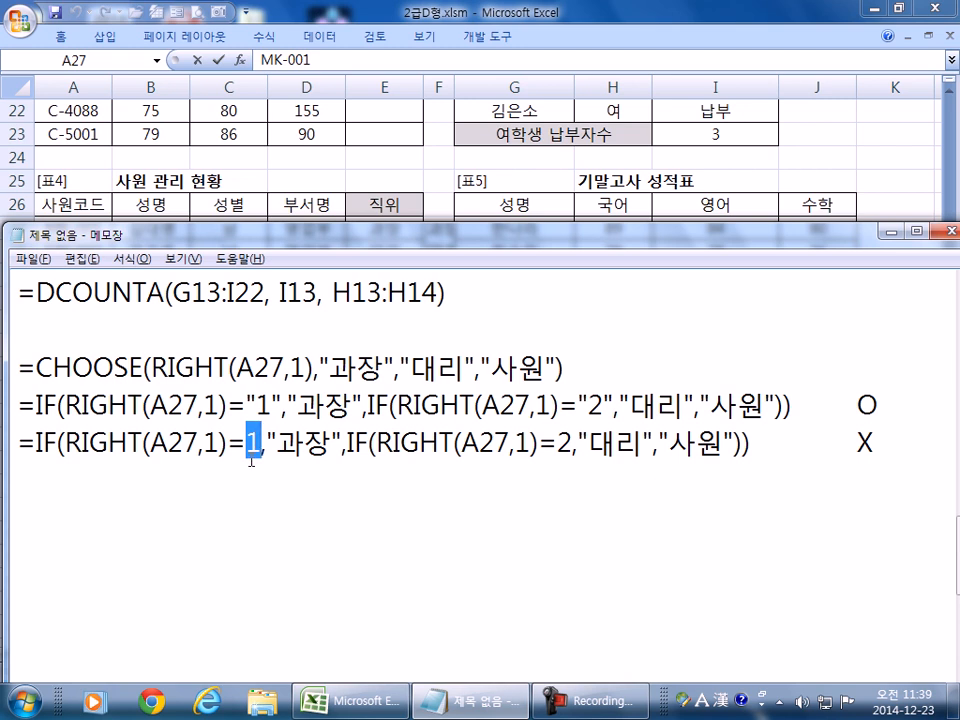
drag(796, 447, 57, 443)
drag(20, 405, 818, 409)
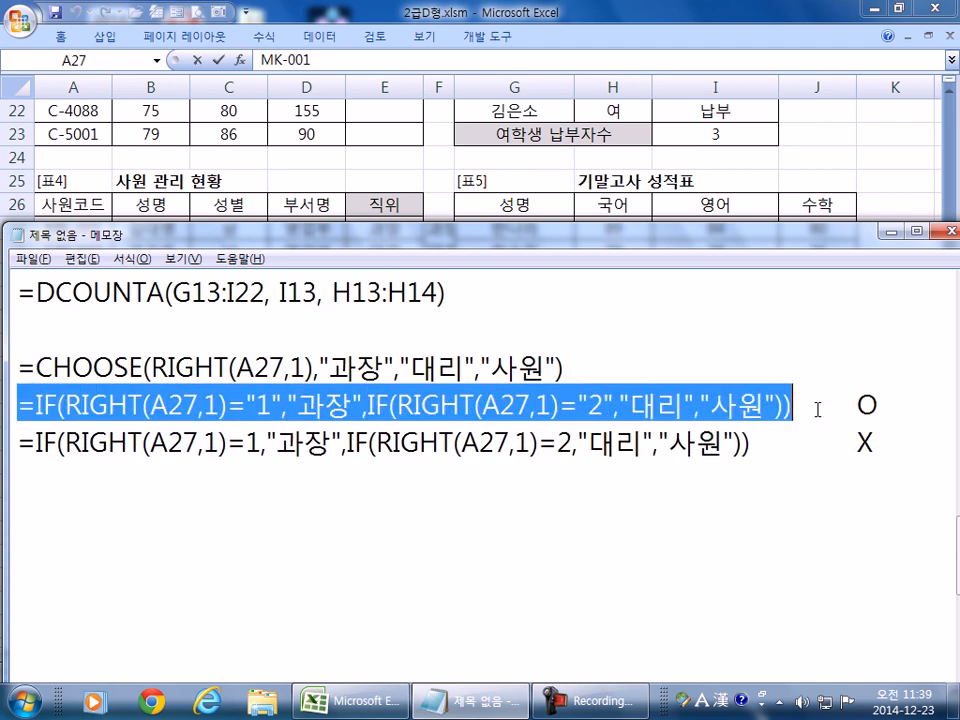
drag(613, 373, 18, 368)
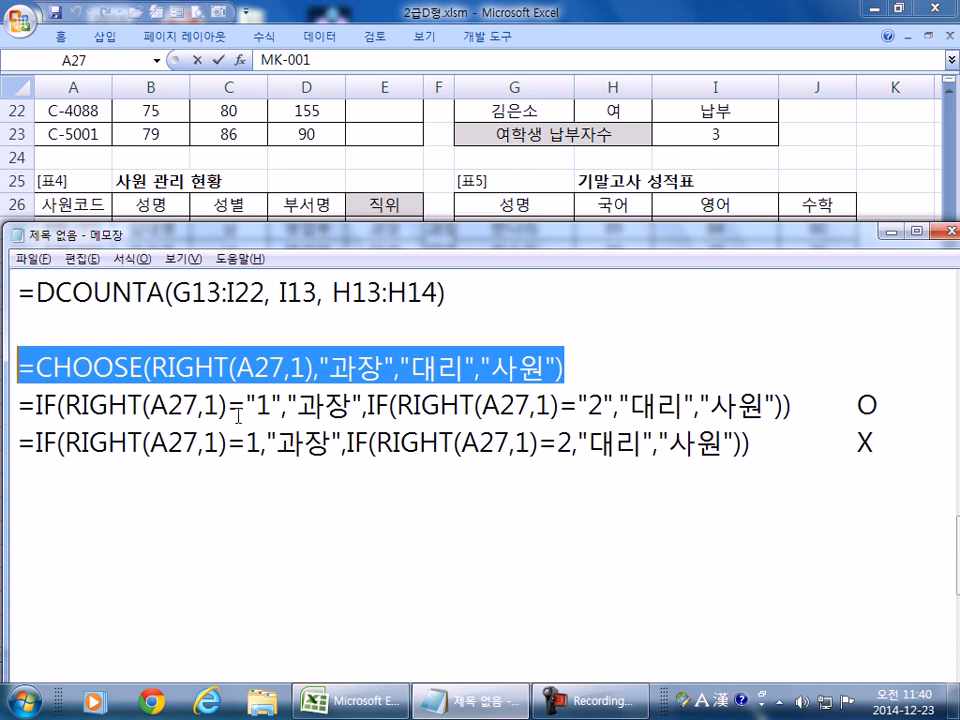
click(753, 491)
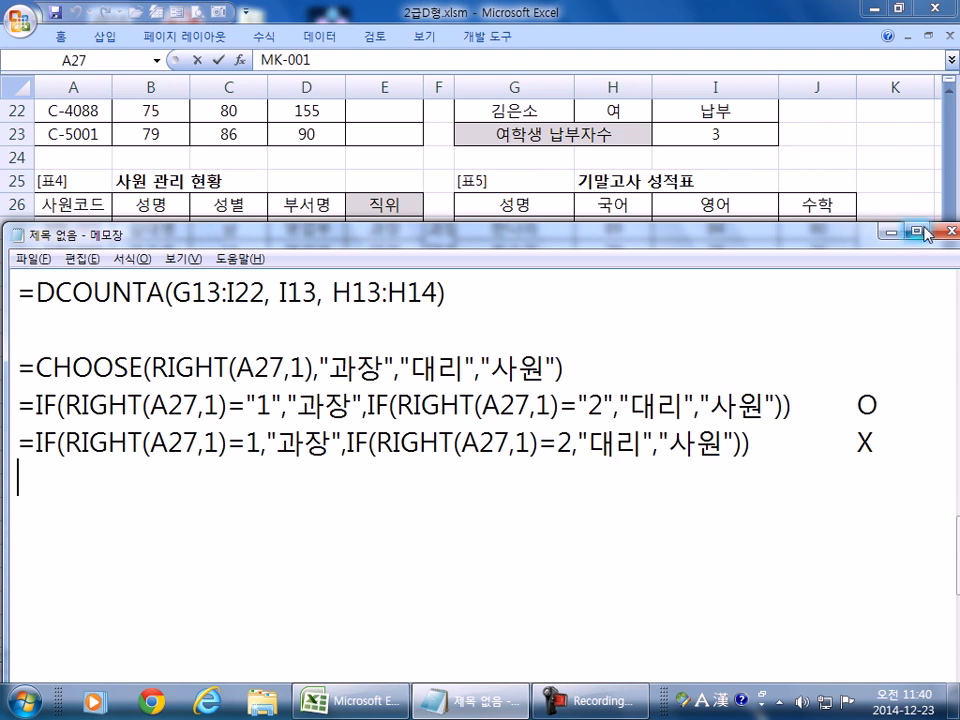
- Return to Excel and start a COUNTIFS formula in H37 of the 80점대 인원수 row
click(779, 186)
click(603, 460)
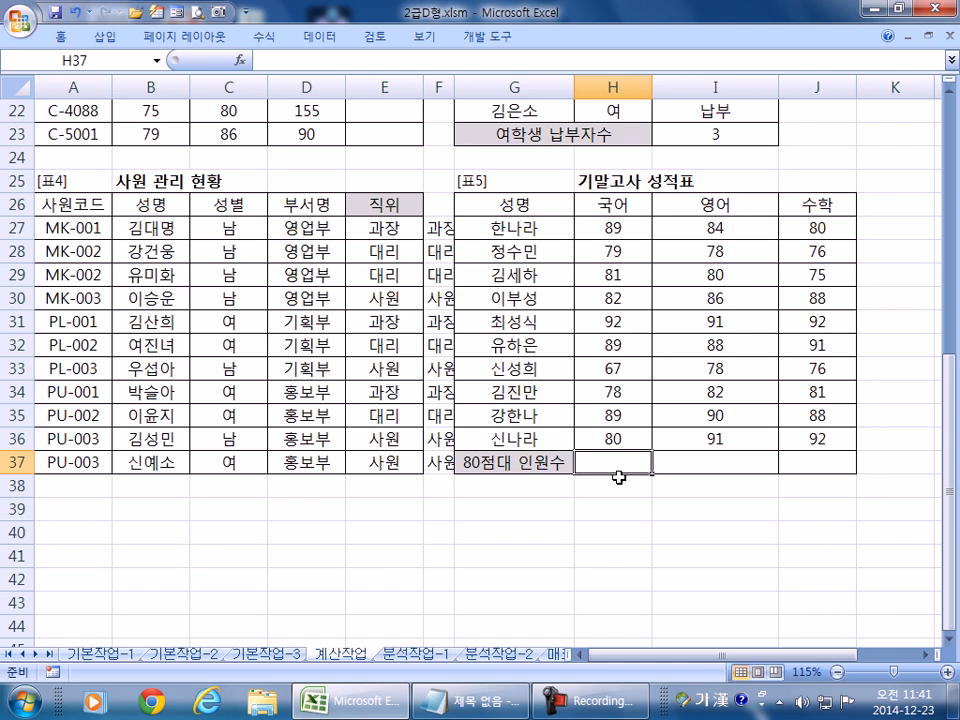
text(=채)
key(BackSpace)
key(BackSpace)
key(Hangul)
text(COUNTIFS)
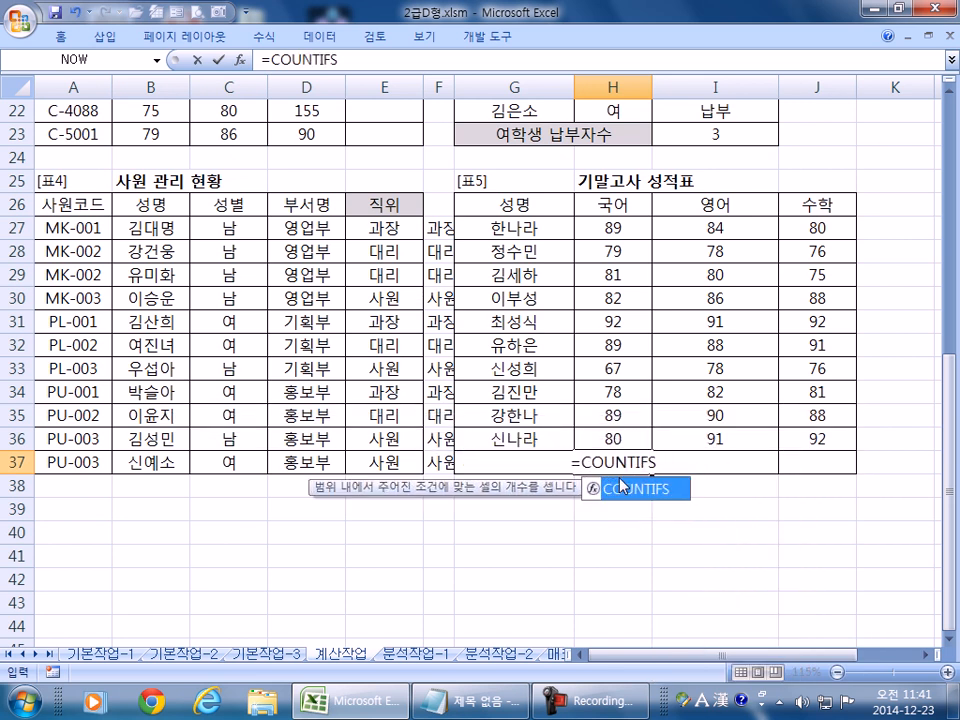
double_click(622, 486)
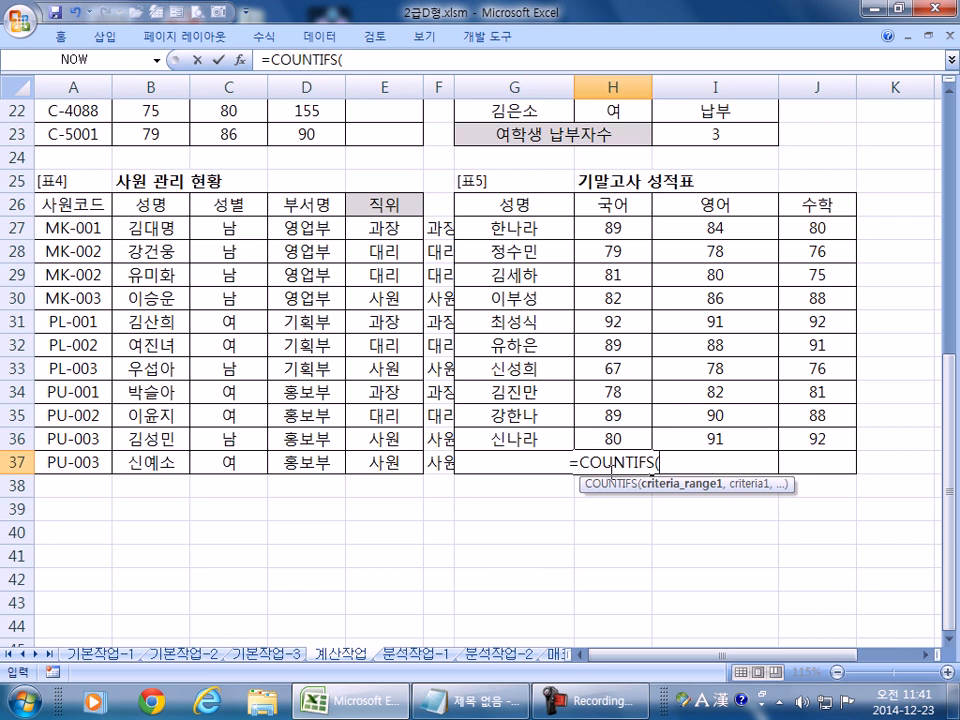
- Give COUNTIFS the range H27:H36 with the first criterion ">=80"
drag(612, 226, 594, 436)
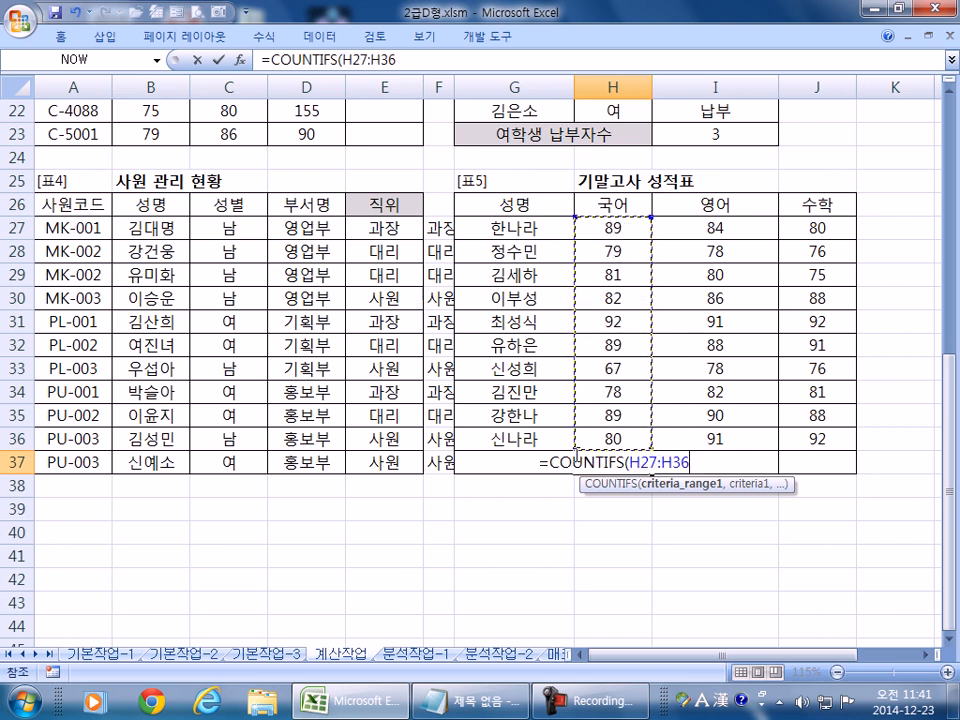
text(,">=)
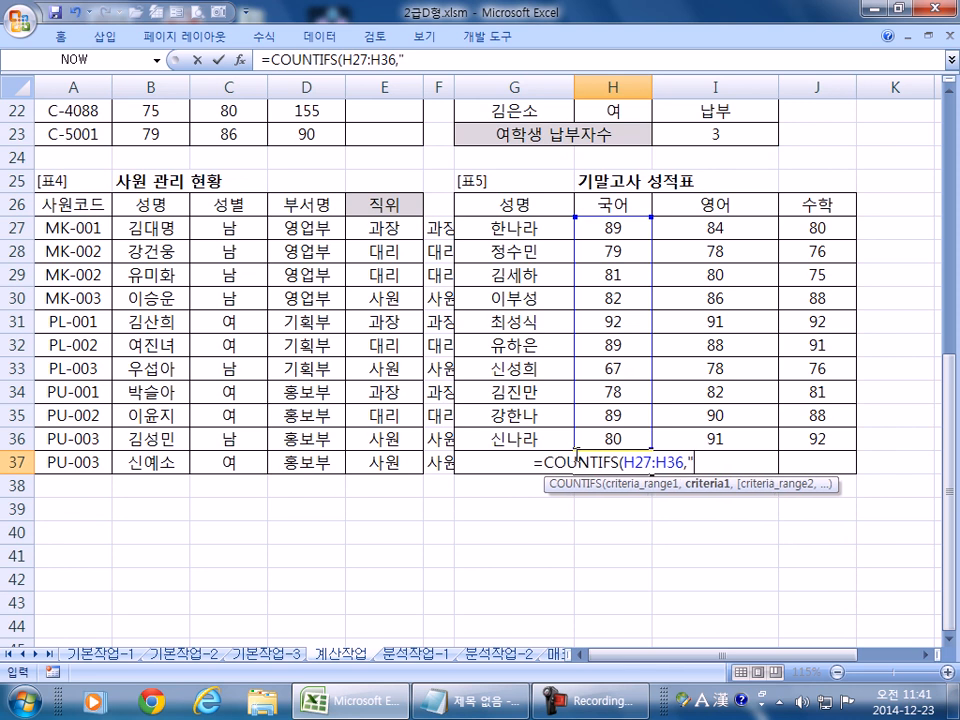
text(80)
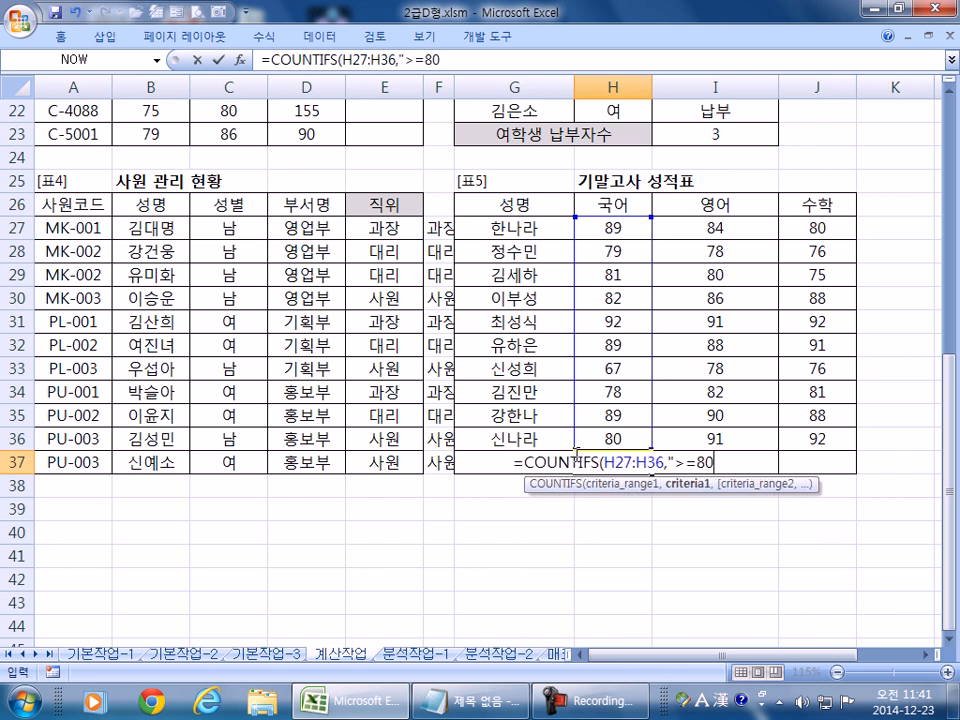
text(")
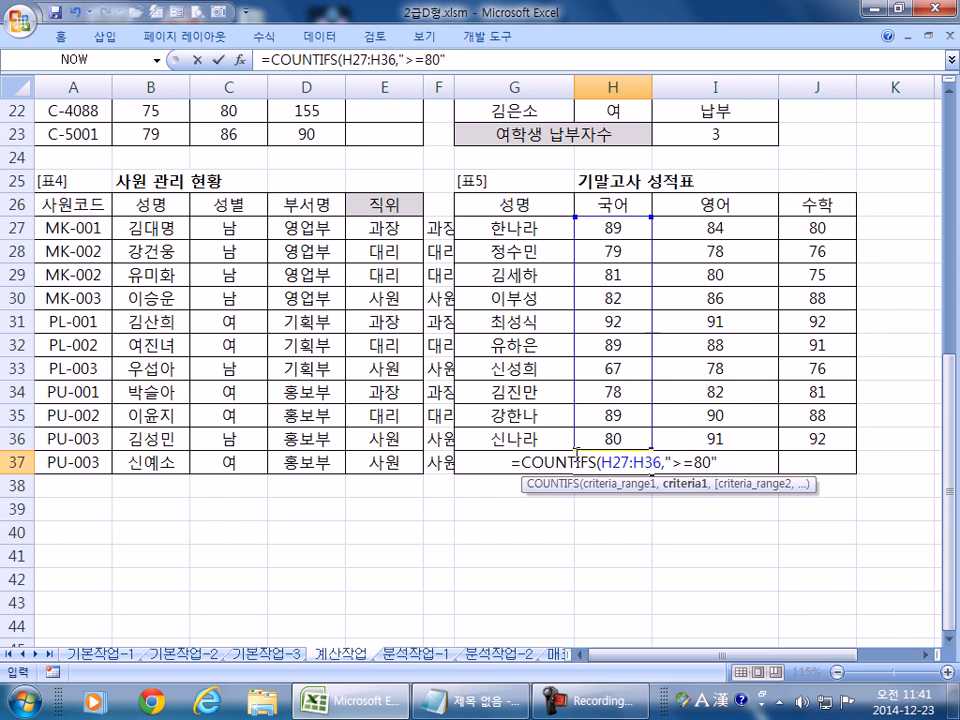
text(,)
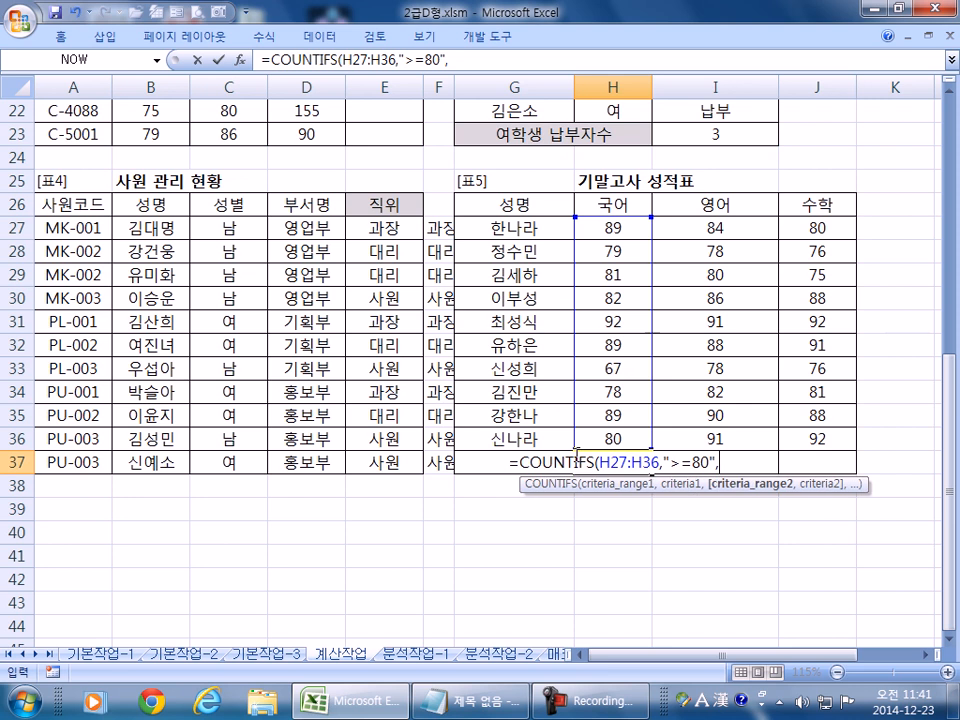
- Complete H37's formula as =COUNTIFS(H27:H36,">=80",H27:H36,"<90") and fill it across to J37
drag(591, 229, 591, 429)
text(,")
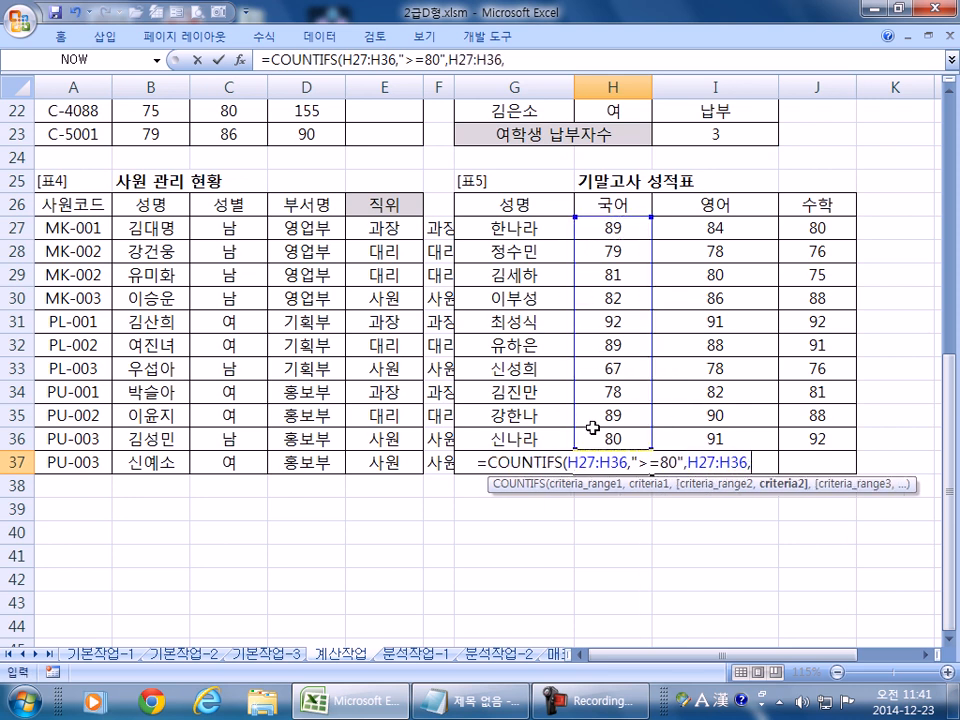
text(<9)
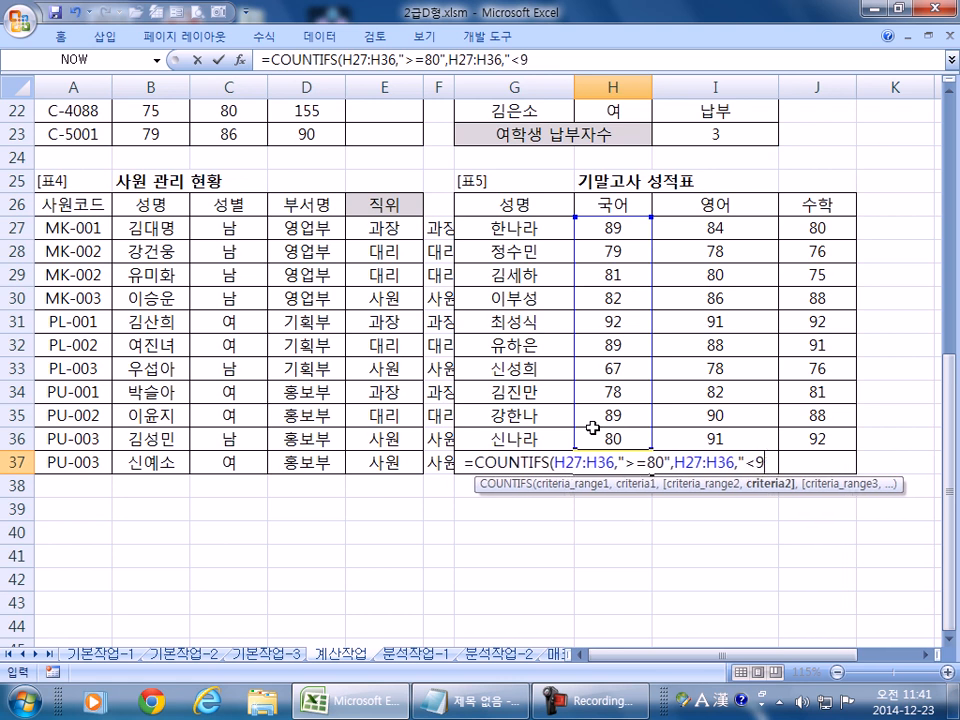
text(0"))
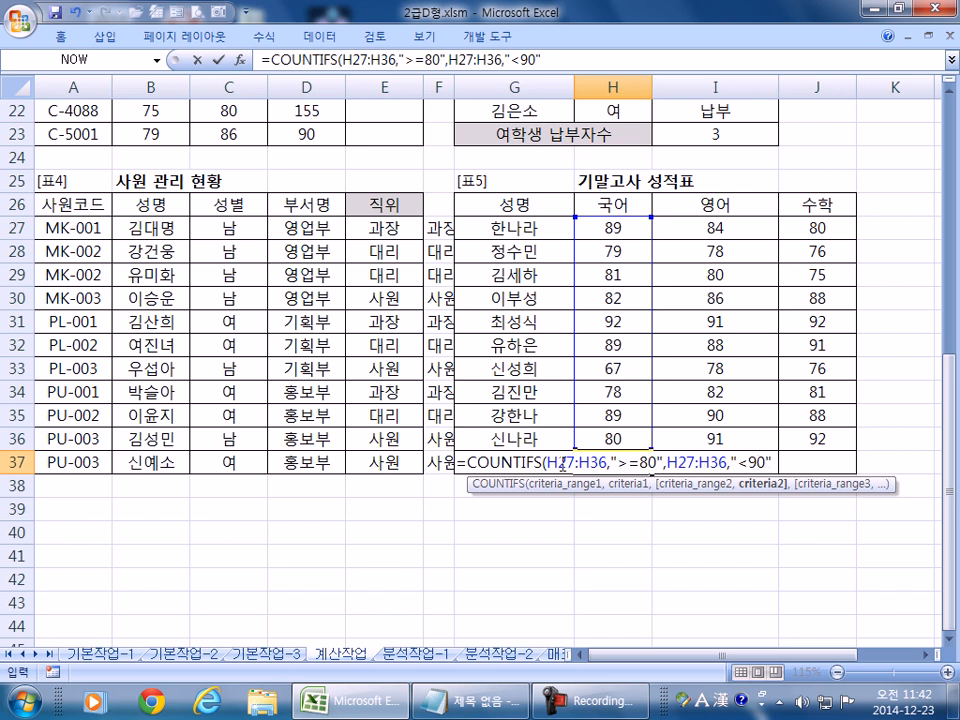
key(Return)
click(628, 460)
drag(654, 473, 814, 480)
- Copy the COUNTIFS formula from H37 onto a new line of the formula notes in Notepad
double_click(597, 460)
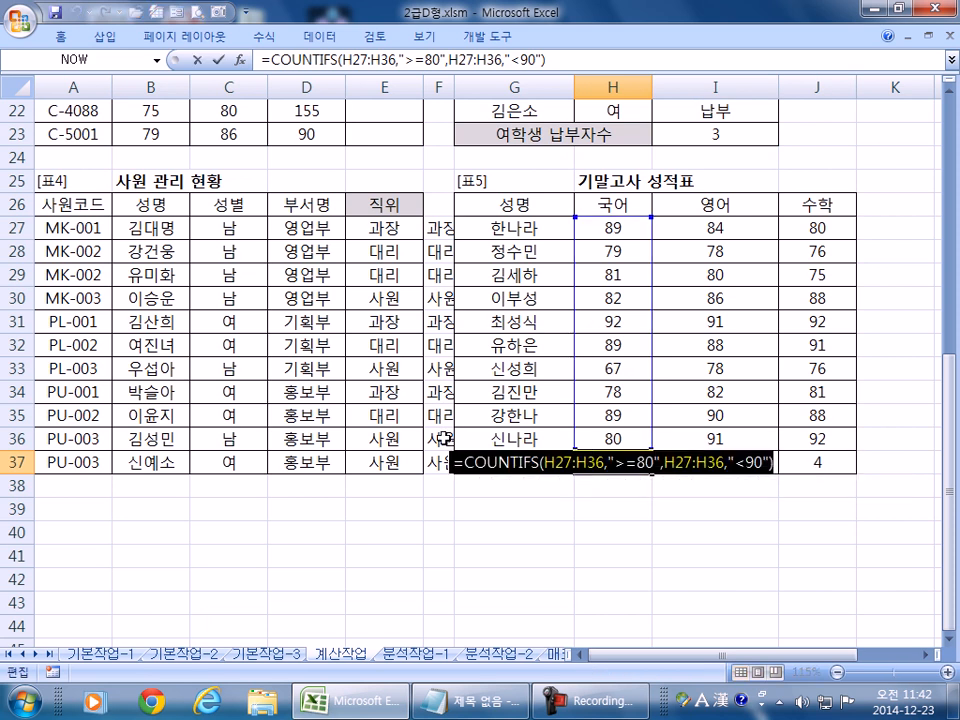
key(alt+Tab)
click(99, 492)
key(Return)
text(=COUNTIFS(H27:H36,">=80",H27:H36,"<90"))
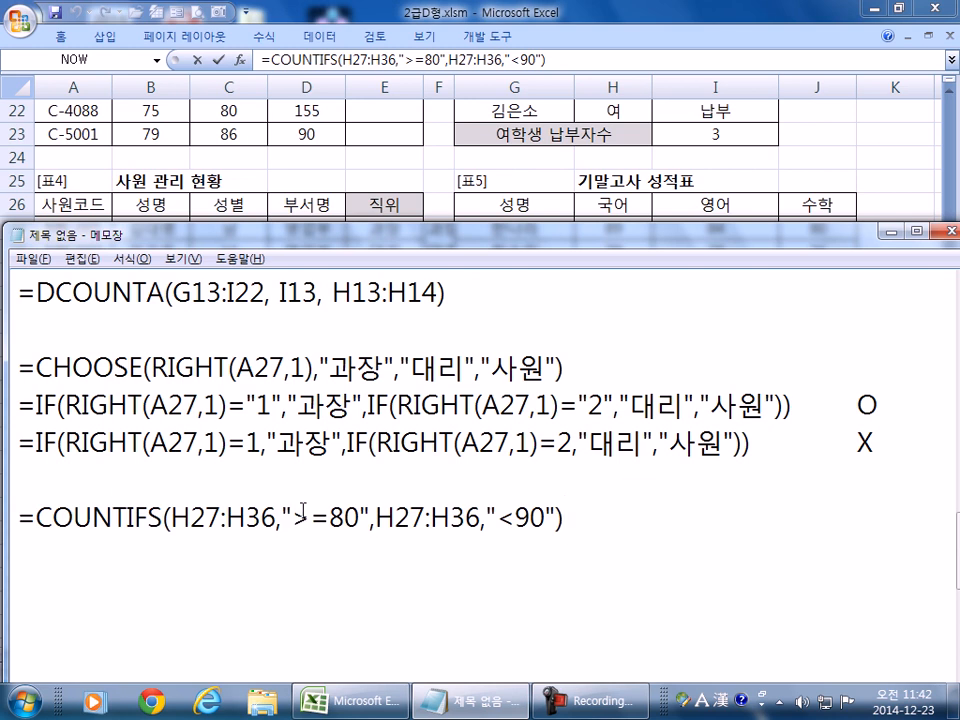
- Review the two ranges and two criteria of the COUNTIFS formula in the notes
drag(275, 518, 172, 518)
drag(281, 518, 546, 518)
drag(190, 518, 248, 518)
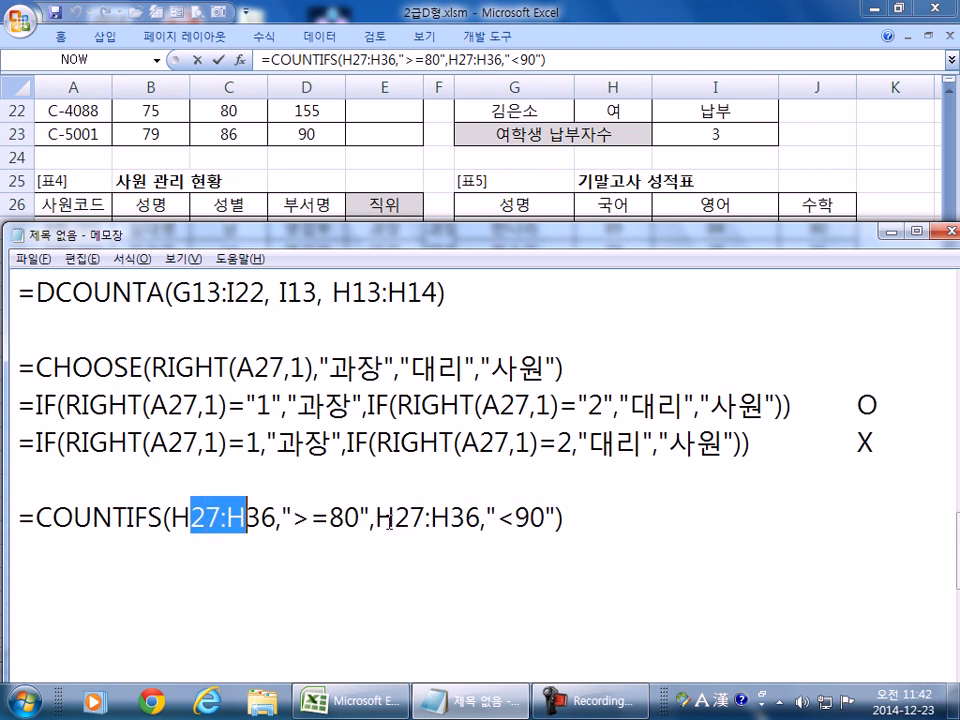
drag(395, 518, 467, 518)
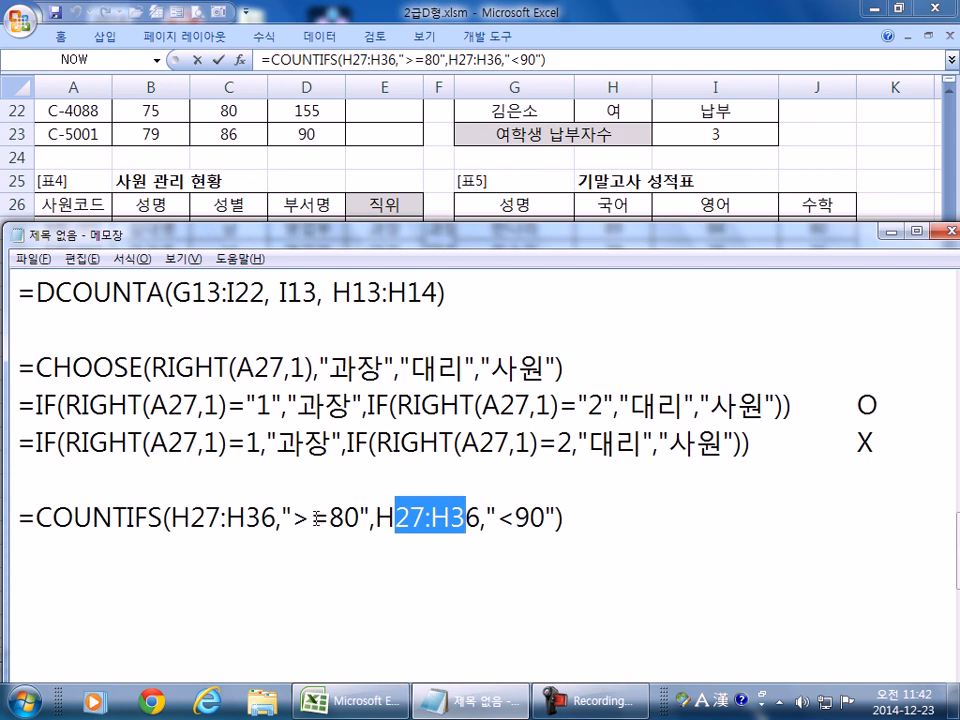
click(585, 560)
scroll(555, 558, down, 1)
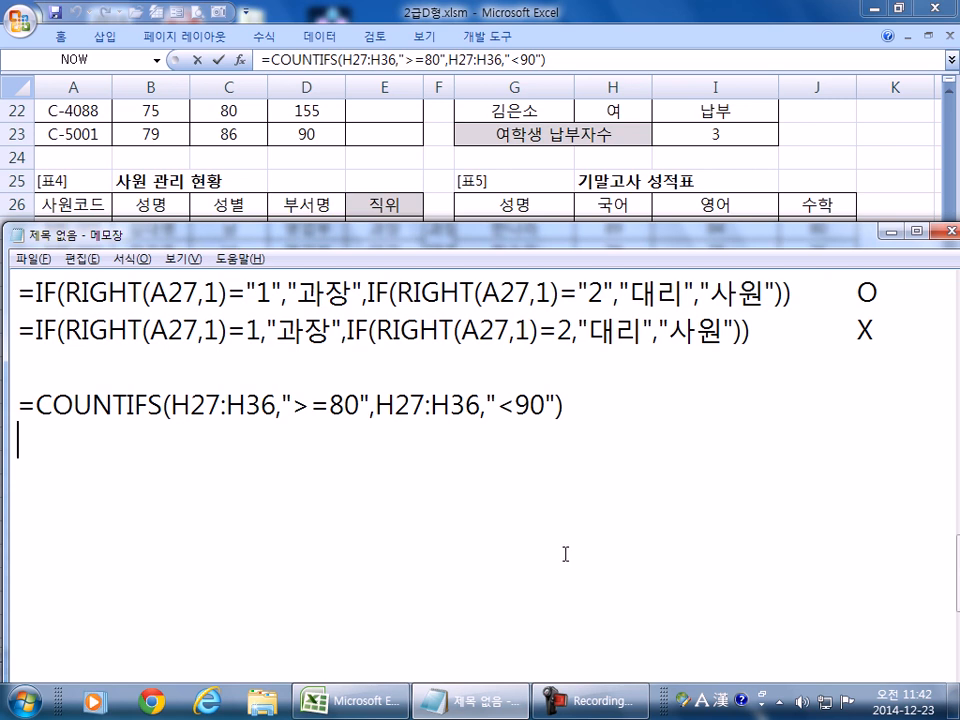
- Switch back to Excel and enter a COUNTIF formula in H38 that tests H27:H36 for scores >=80
key(alt+Tab)
key(ctrl+Return)
click(510, 486)
click(632, 488)
text(=COU)
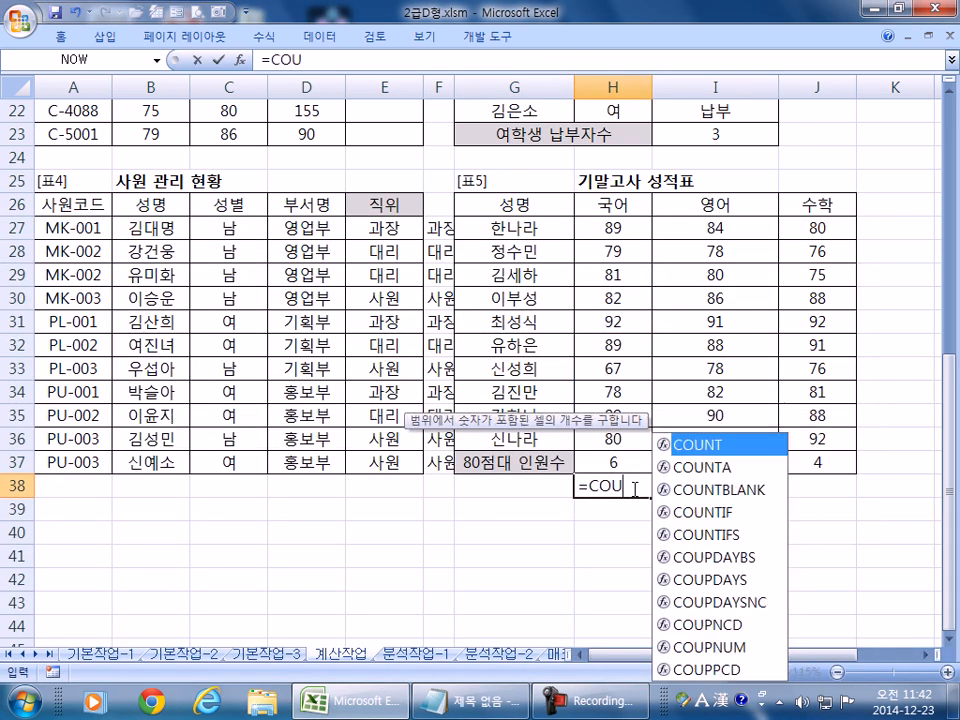
text(NTIF()
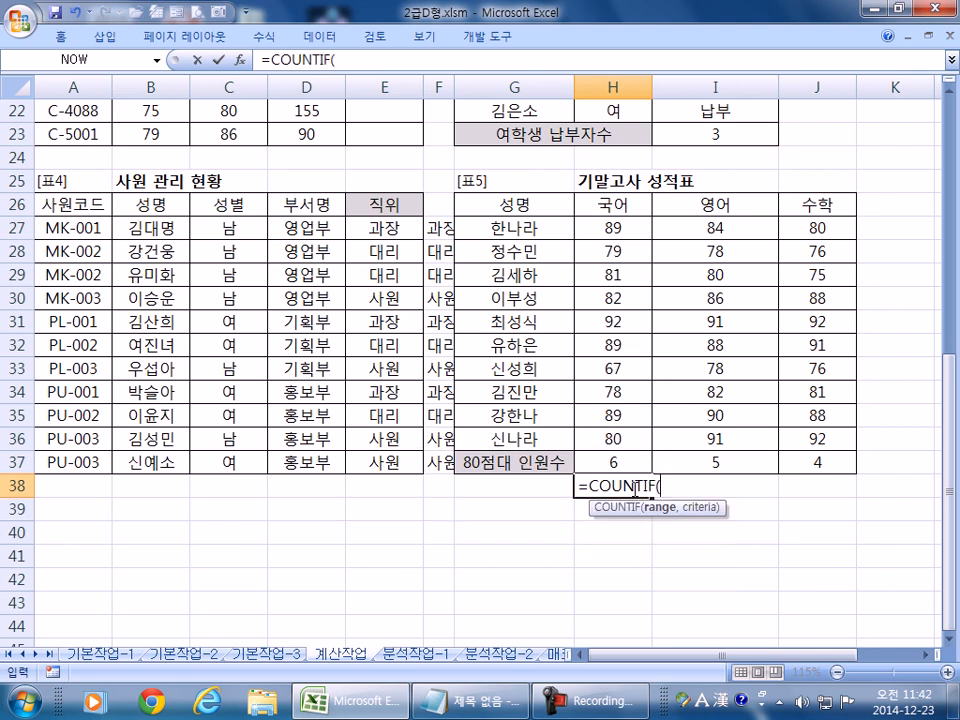
drag(621, 224, 636, 438)
text(,">=80)
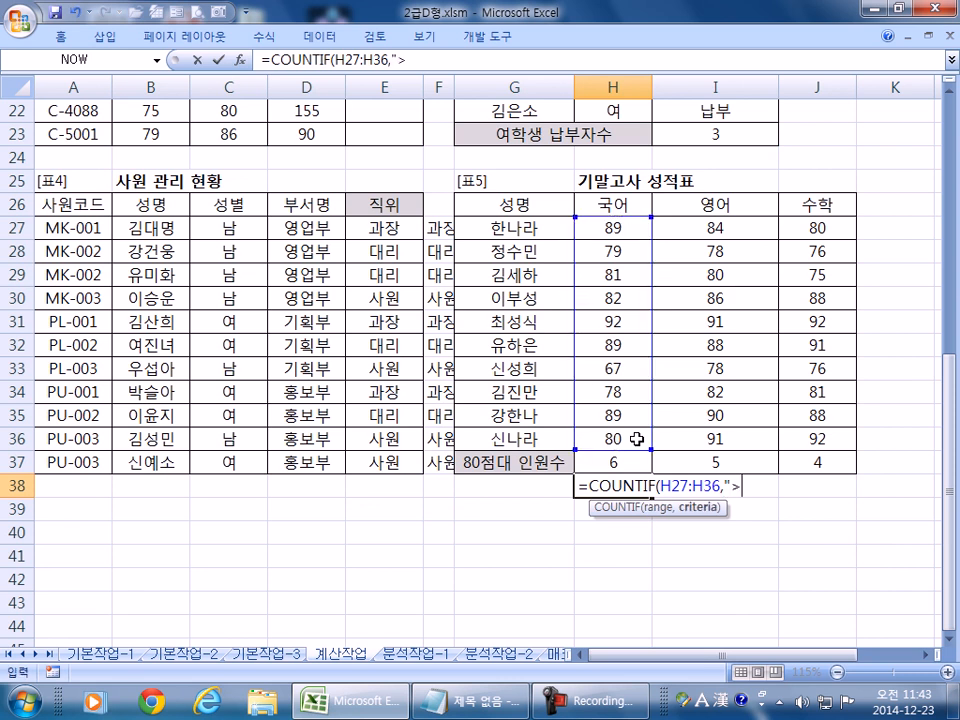
text())
key(Return)
key(Return)
- Correct the quotation marks around the criterion in H38 so the formula reads =COUNTIF(H27:H36,">=80")
key(Up)
key(F2)
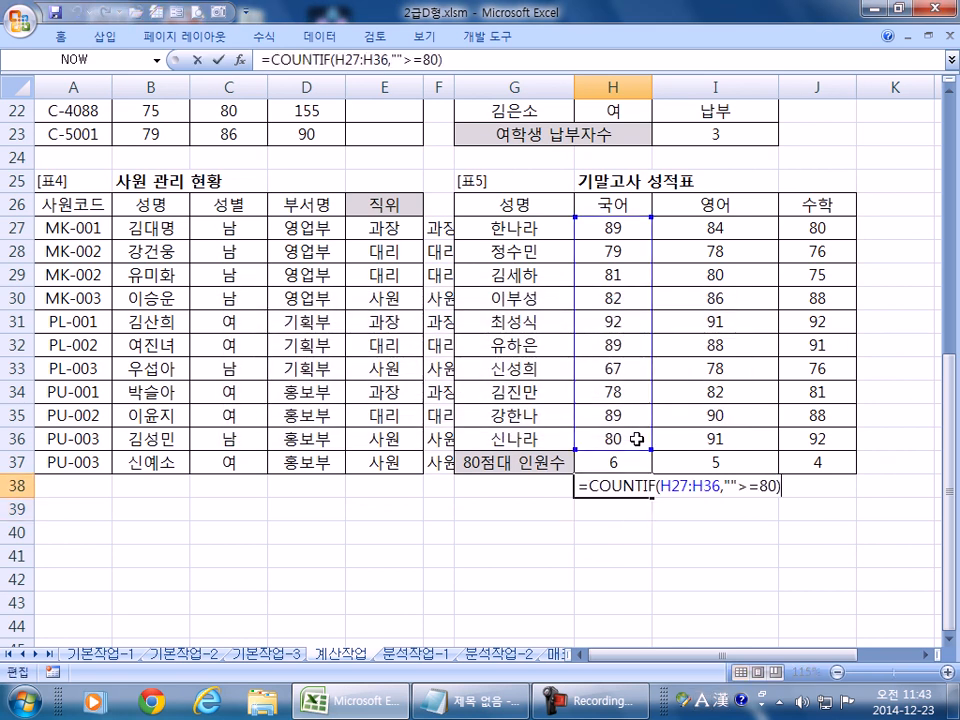
key(Left)
key(Left)
key(Left)
key(Left)
key(Left)
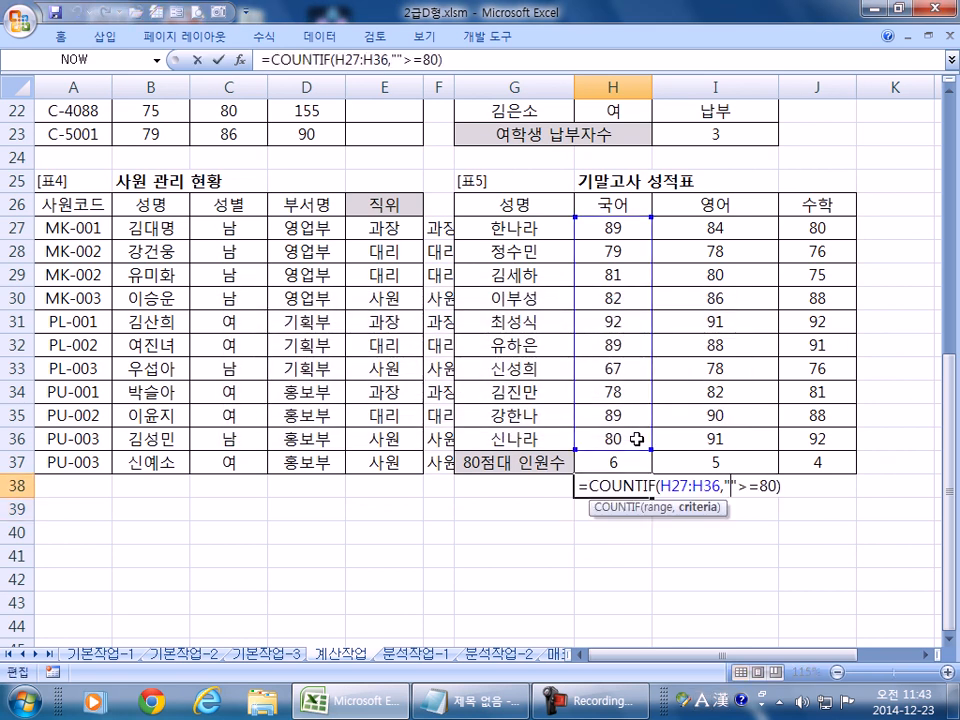
key(BackSpace)
key(Right)
key(Right)
key(Right)
key(Right)
text(")
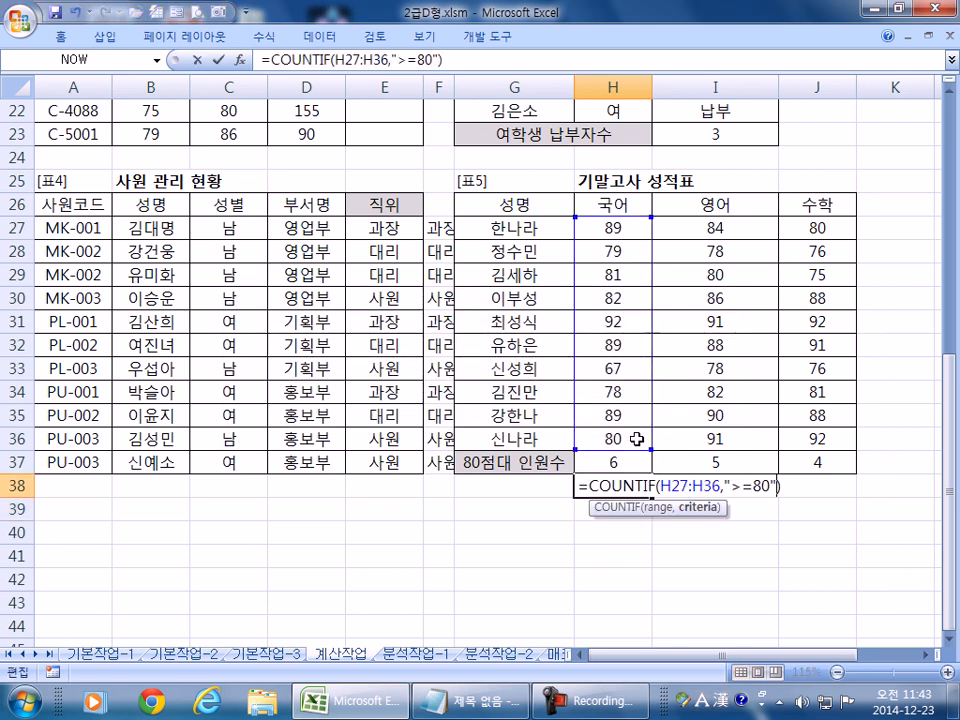
key(Return)
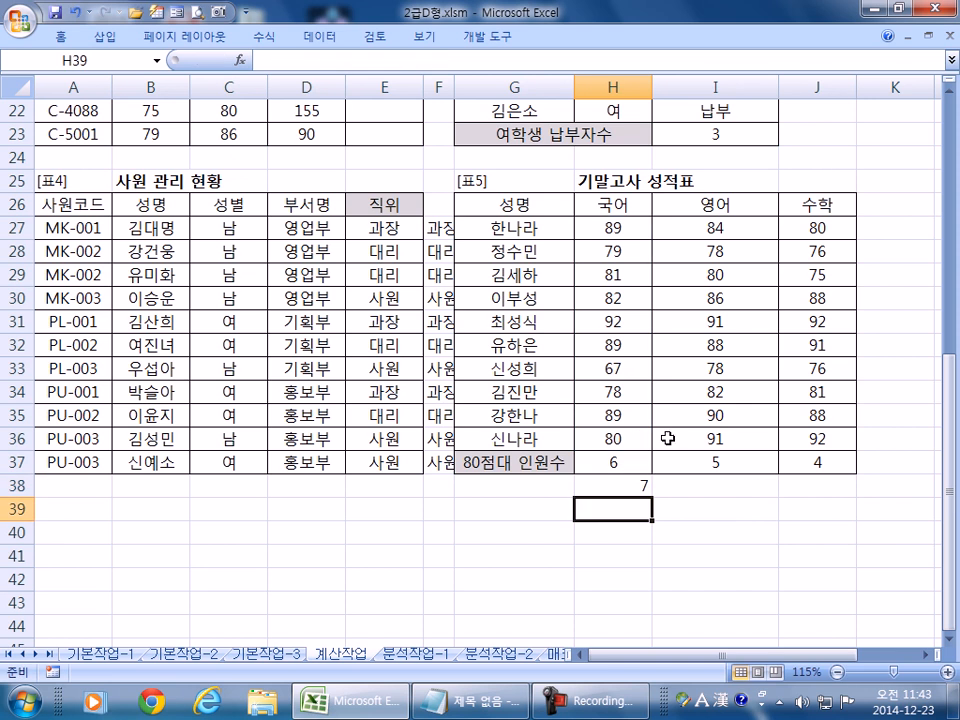
- Check the 국어 scores of 80 or more one by one against the count in H38
click(613, 227)
click(613, 279)
click(614, 298)
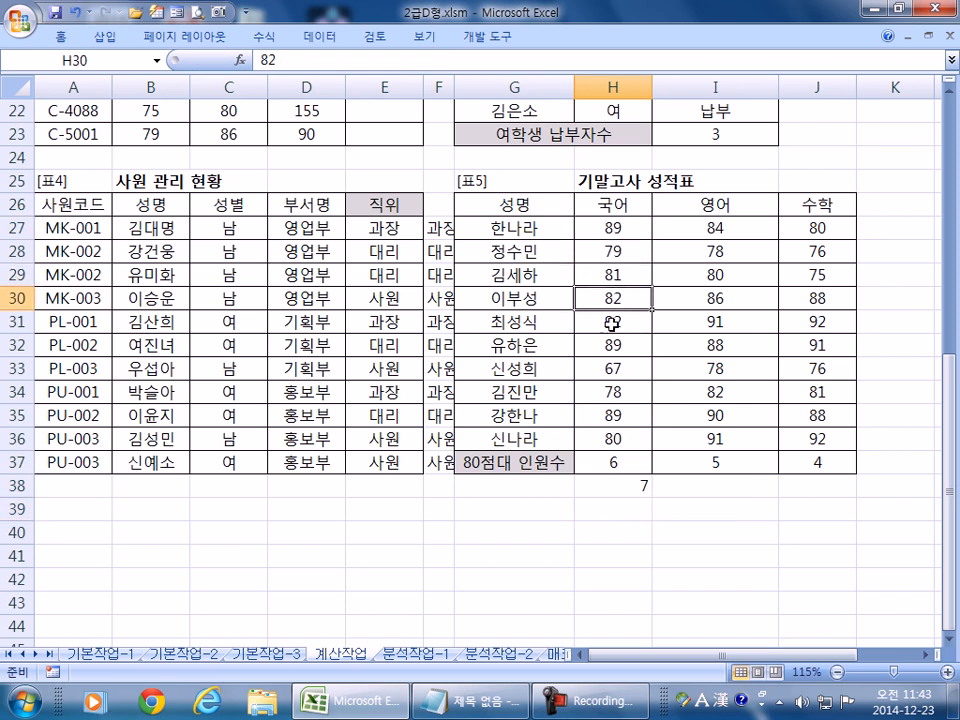
click(614, 320)
click(612, 343)
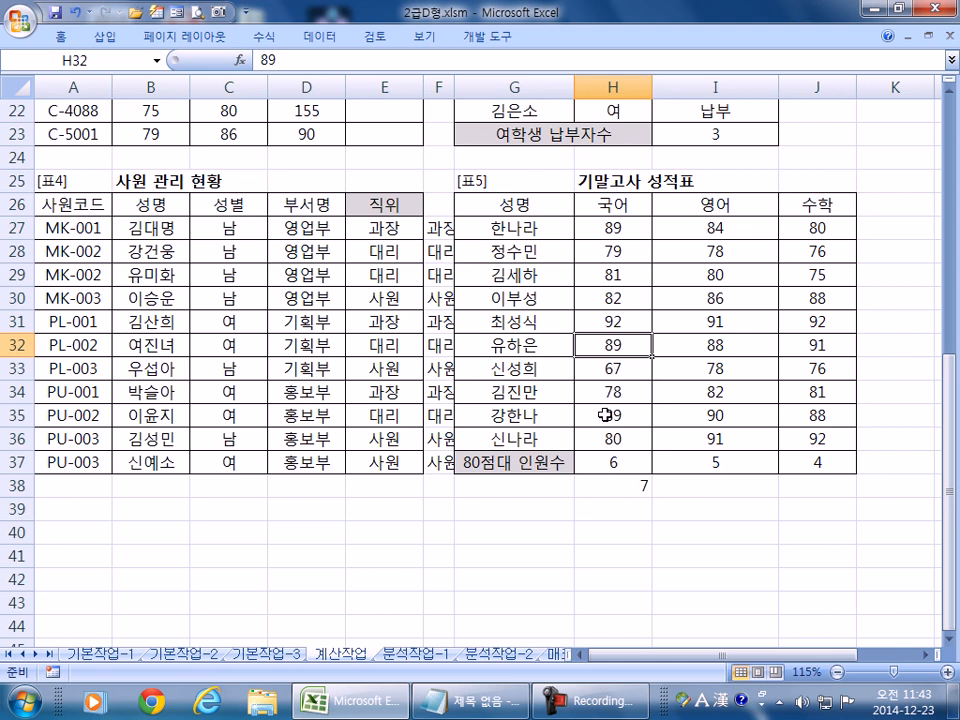
click(612, 415)
click(610, 439)
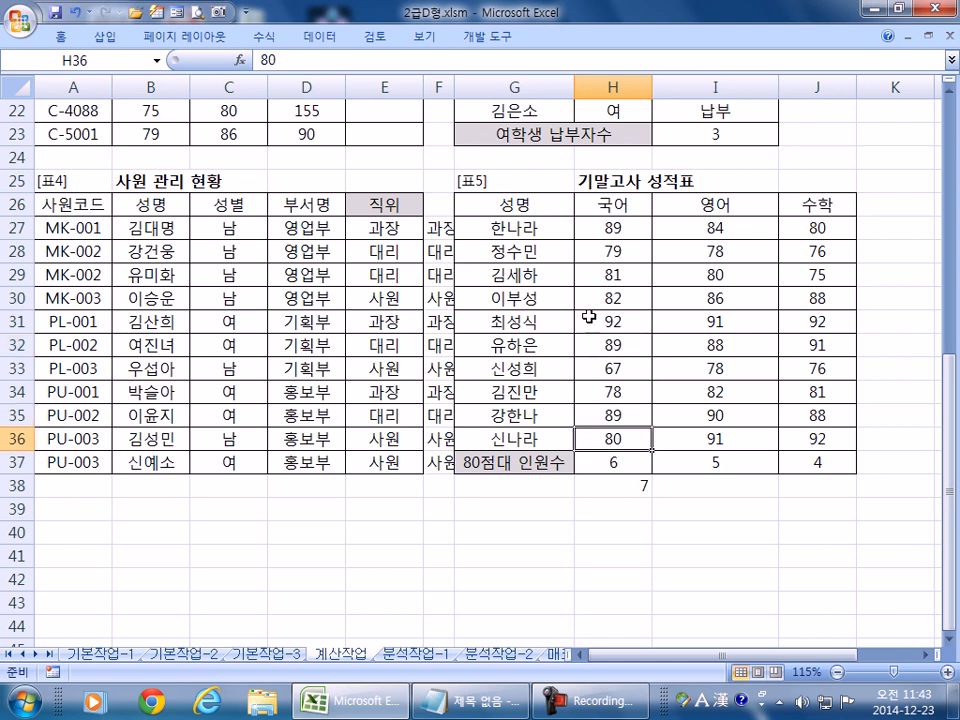
- Extend the H38 formula by subtracting COUNTIF(H27:H36,">=90")
click(632, 491)
key(F2)
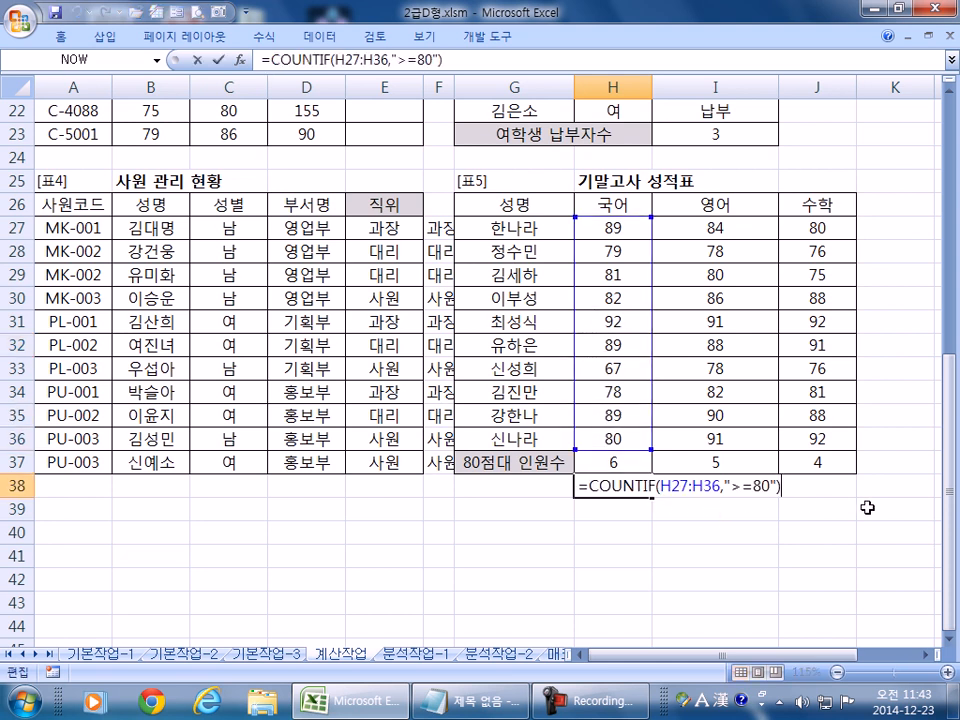
text(-)
text(COUNTI)
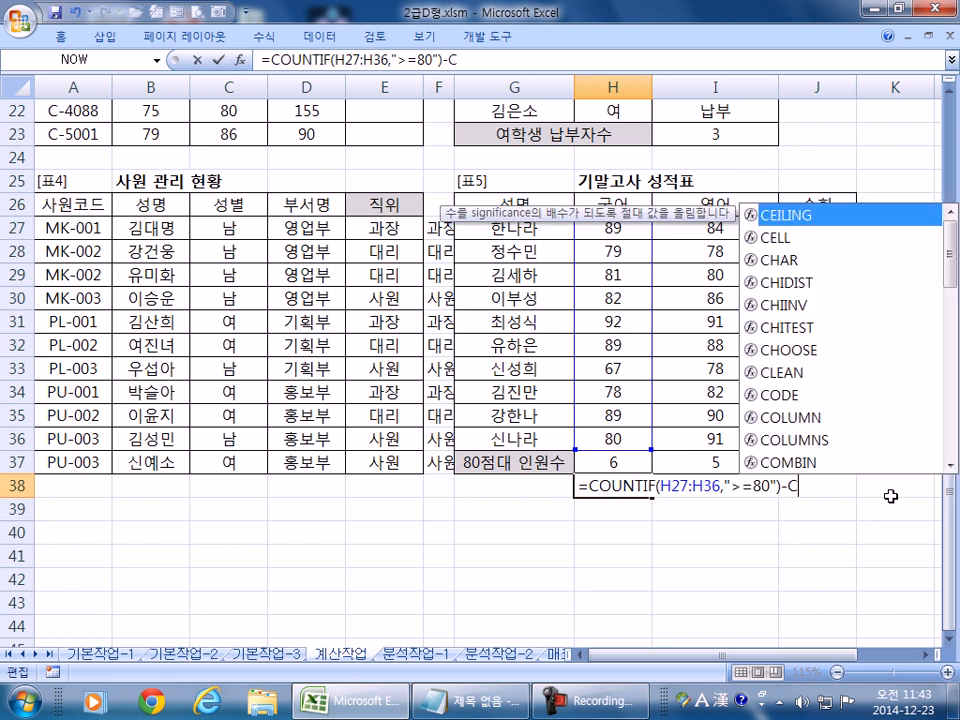
text(()
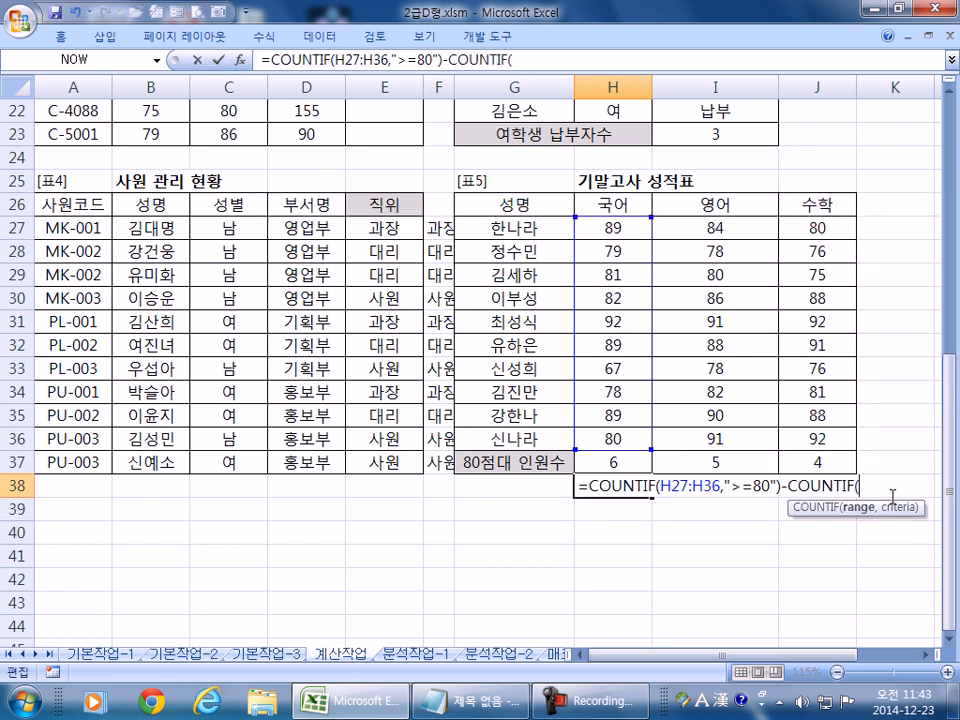
drag(594, 229, 606, 437)
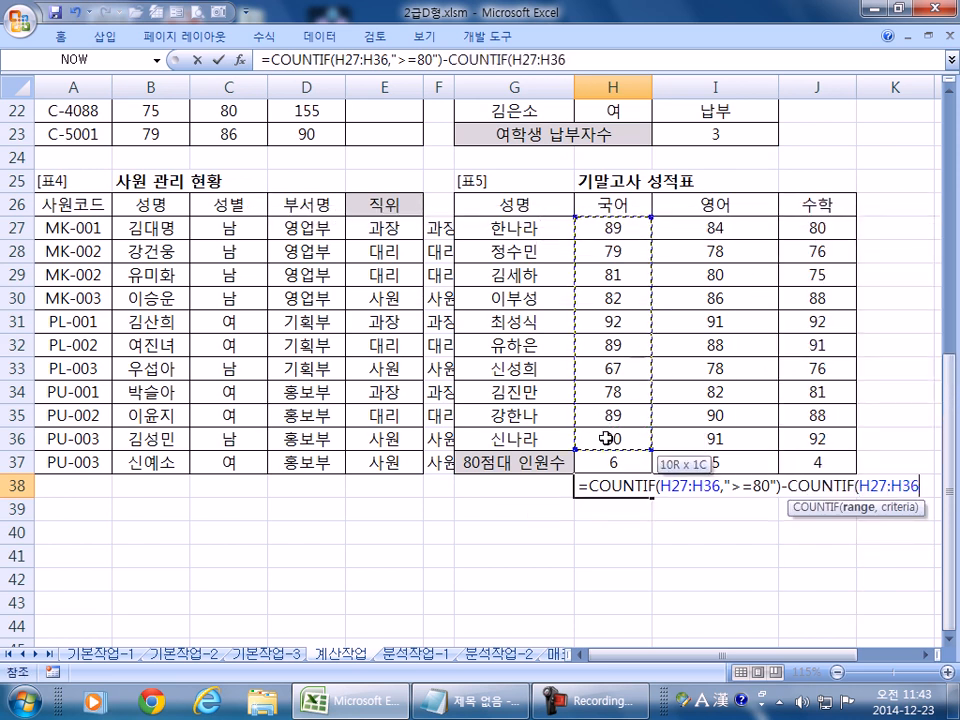
text(,)
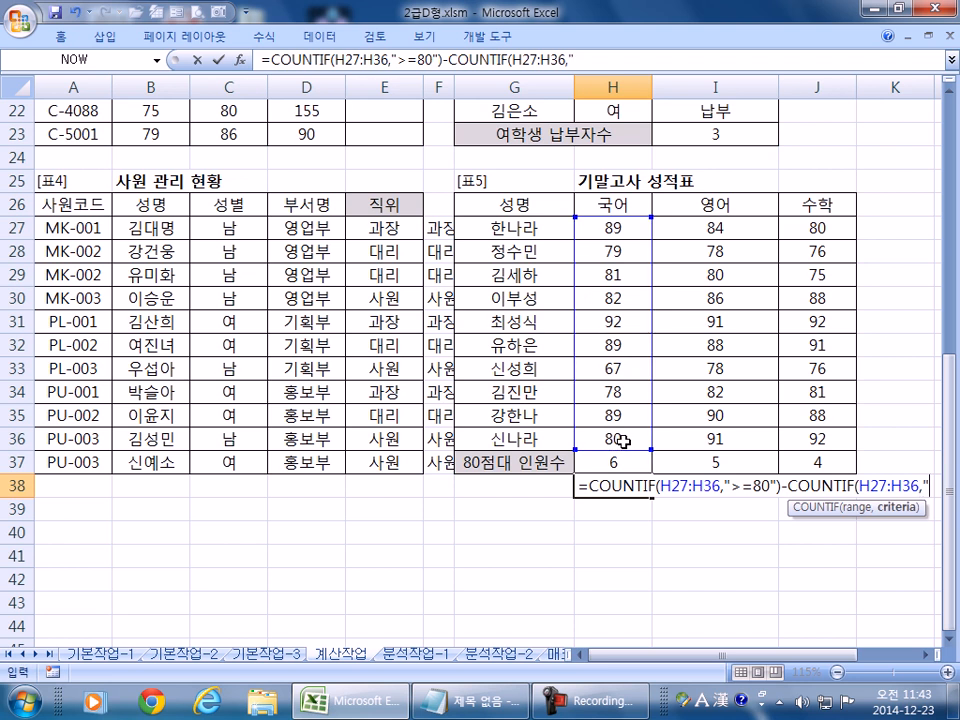
text(">=)
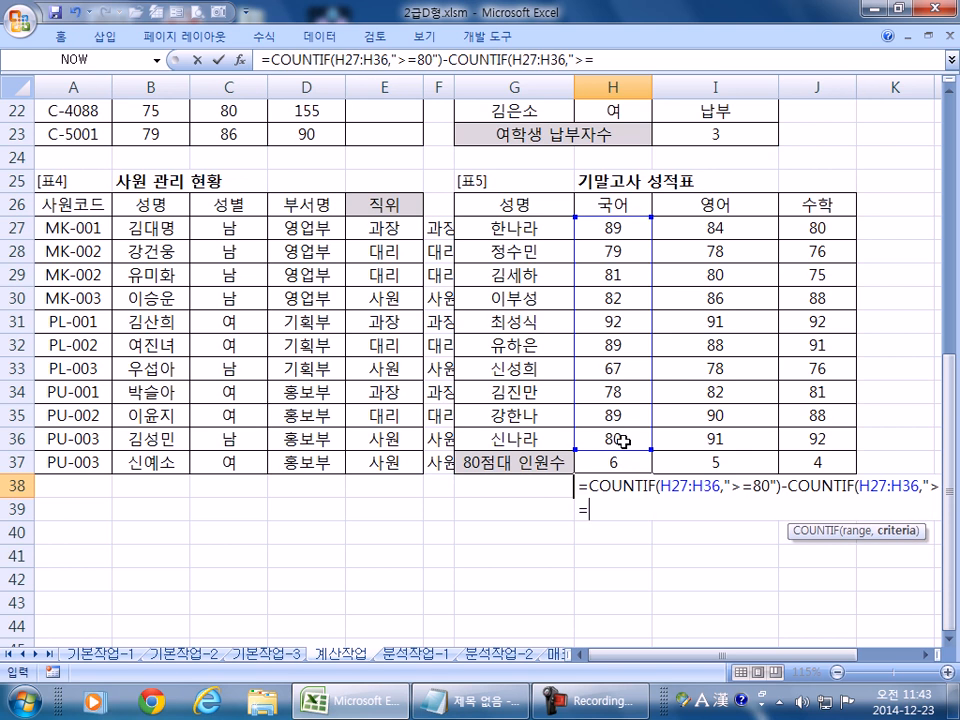
text(90)
key(Return)
key(Up)
key(F2)
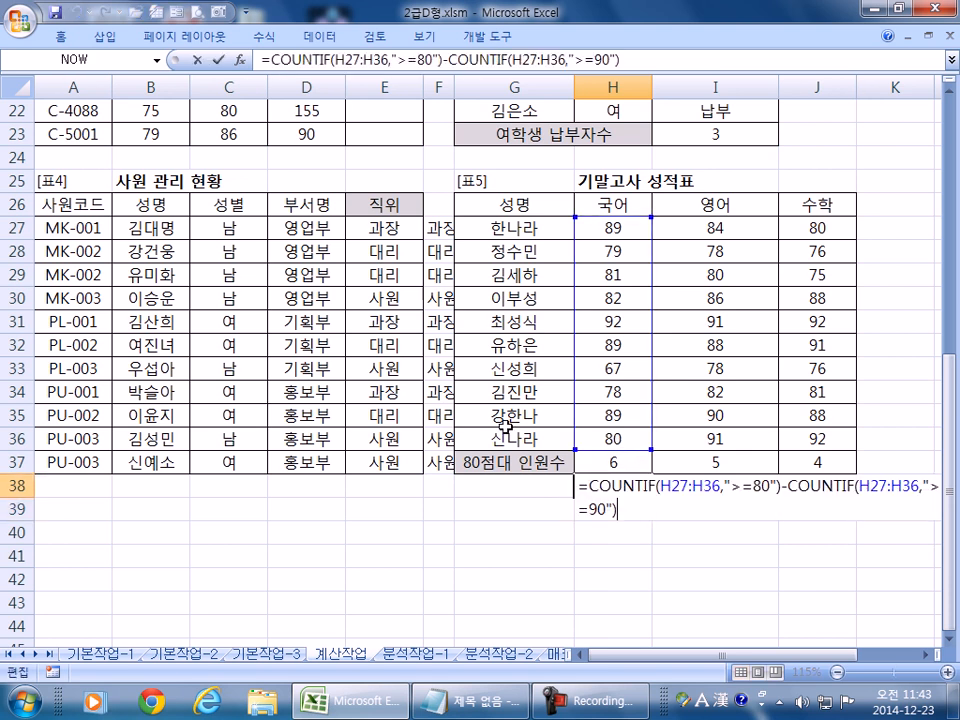
key(Escape)
- Check which 국어 scores fall in the 80s and which one is excluded as 90 or more
click(607, 231)
click(612, 275)
click(612, 298)
click(614, 321)
click(616, 346)
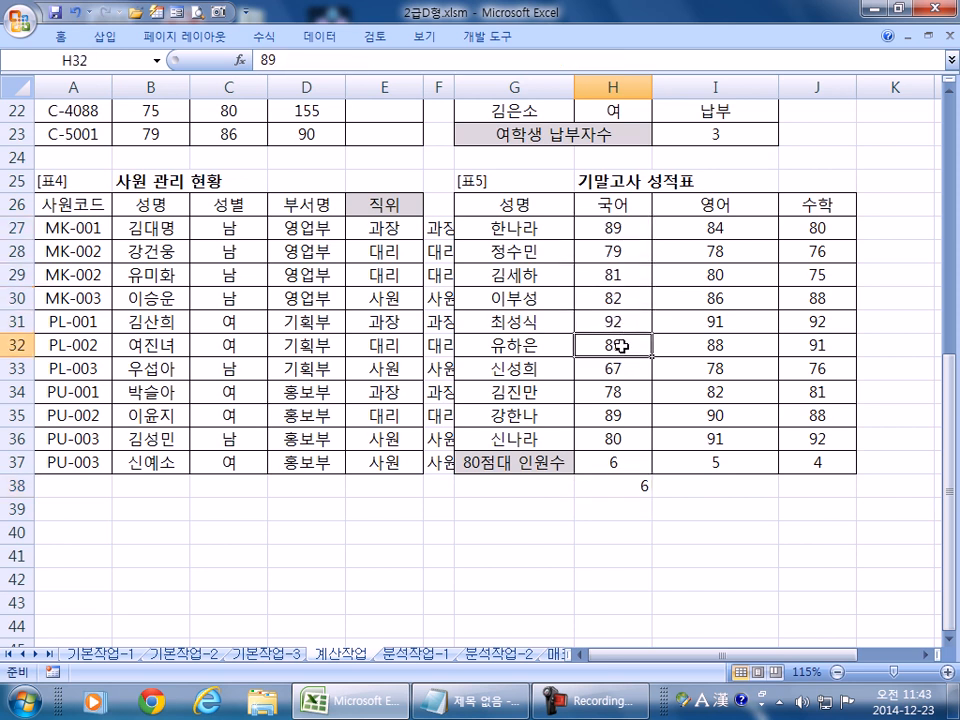
click(594, 439)
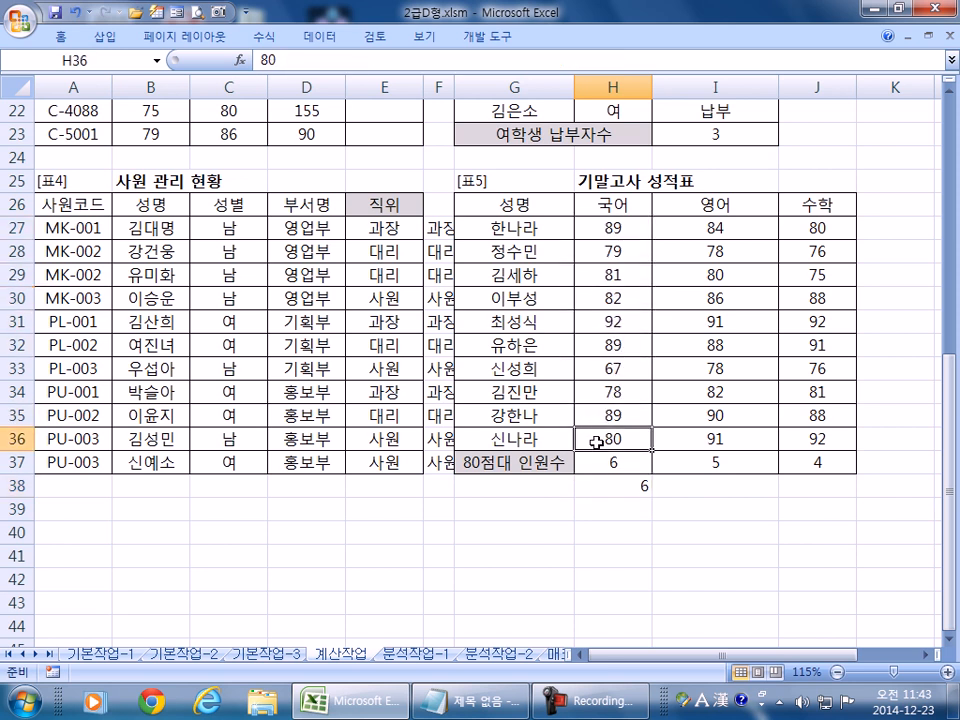
click(594, 321)
- Copy the whole COUNTIF subtraction formula from H38 into the Notepad notes below the COUNTIFS line, and return to the worksheet
double_click(606, 489)
drag(778, 488, 648, 488)
click(622, 509)
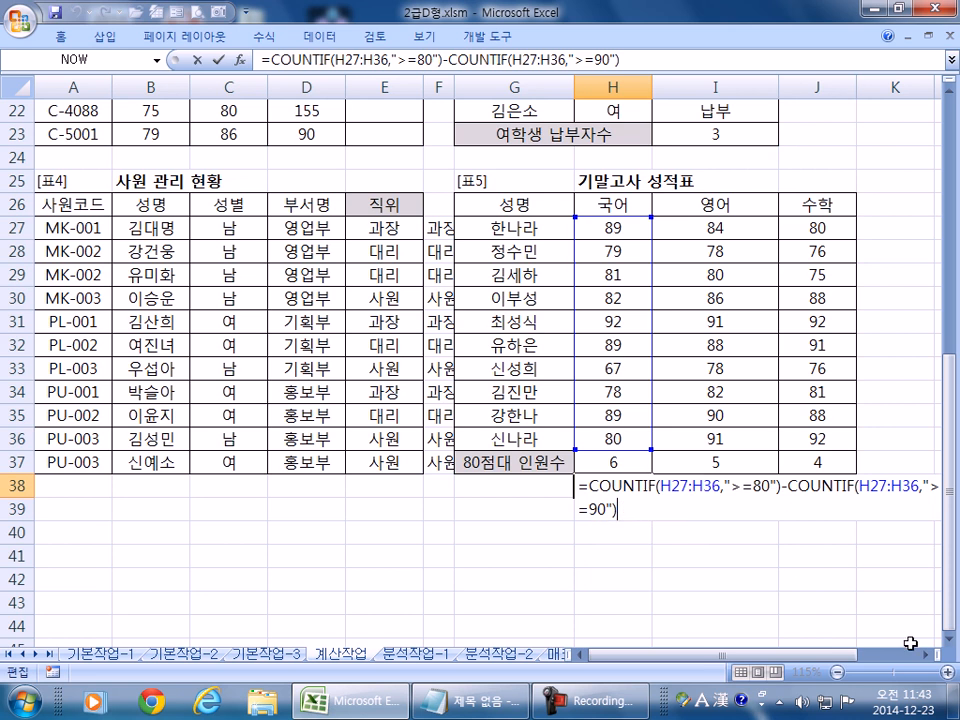
click(926, 655)
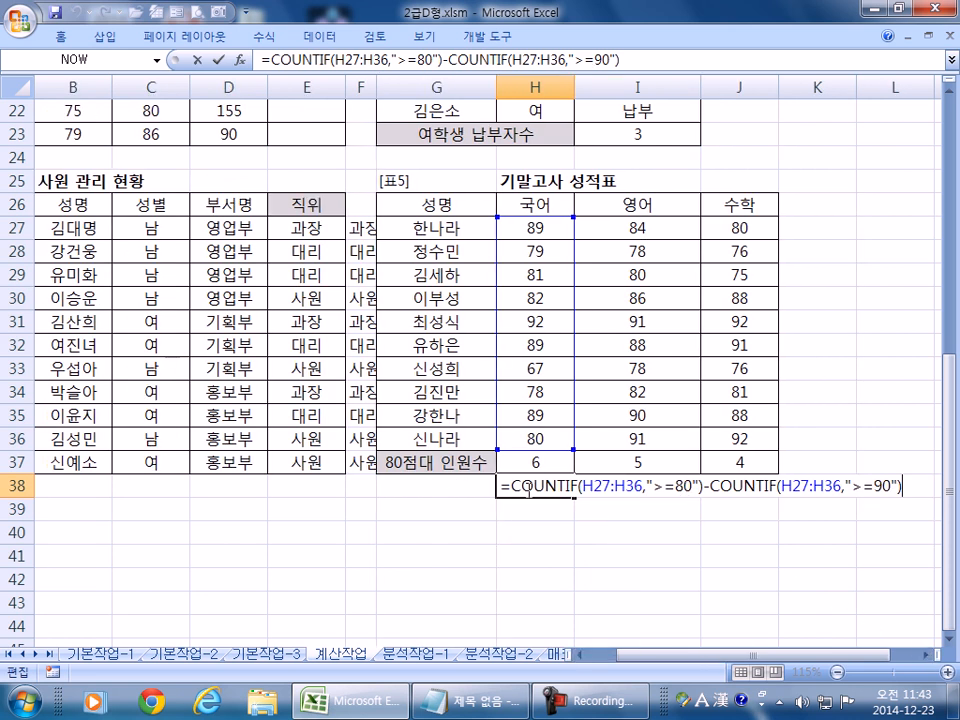
drag(911, 486, 477, 480)
key(ctrl+c)
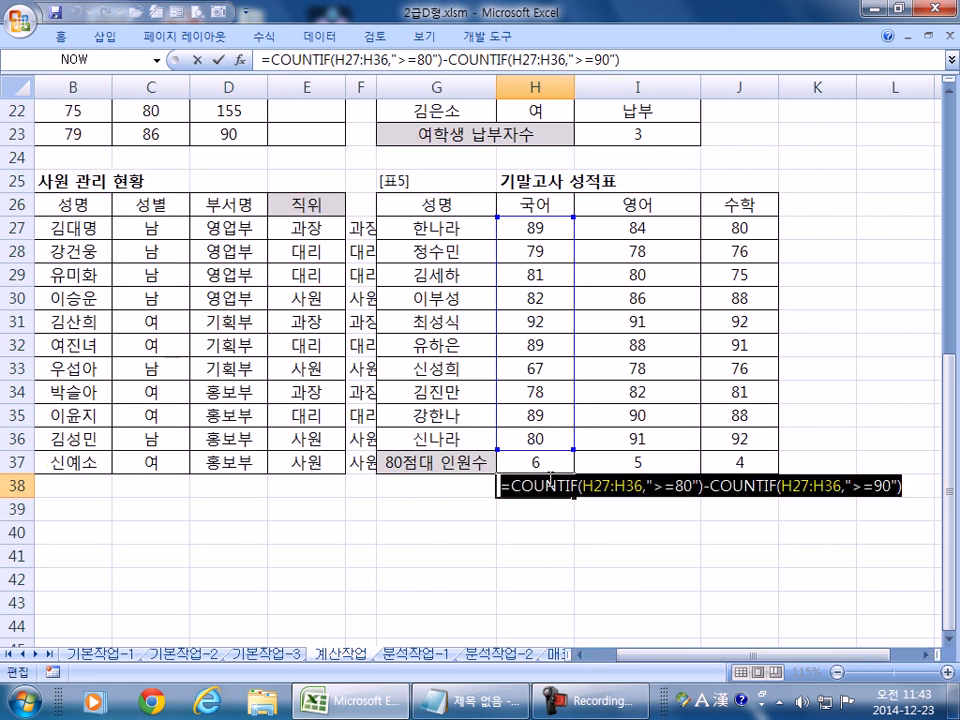
key(alt+Tab)
key(ctrl+v)
key(alt+Tab)
key(Escape)
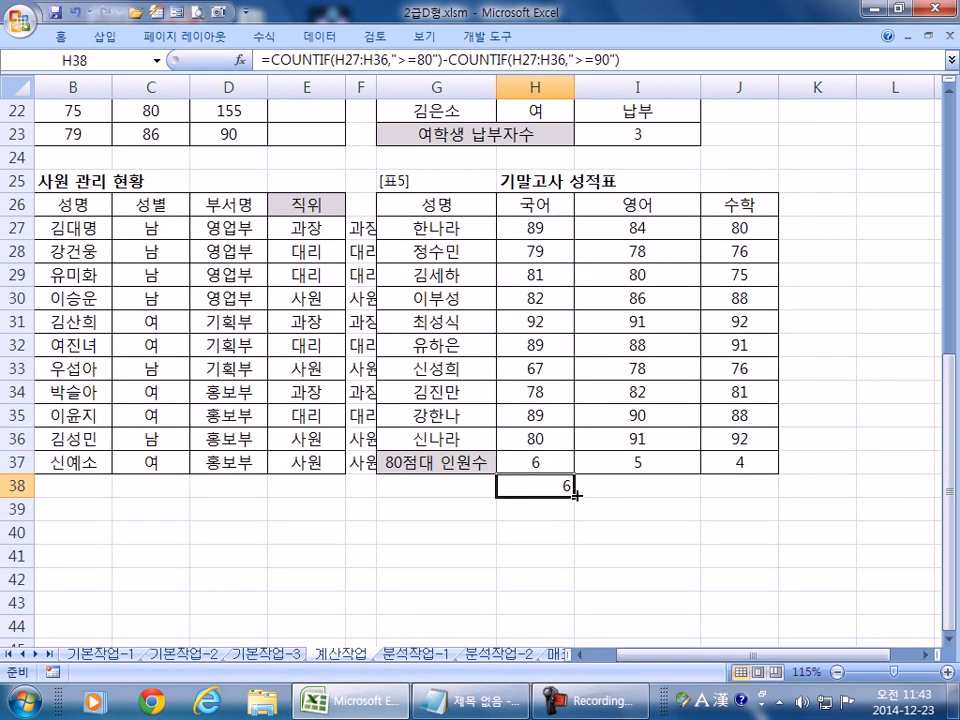
- Fill the H38 formula across to J38 and center the results in H38:J38
drag(574, 497, 770, 497)
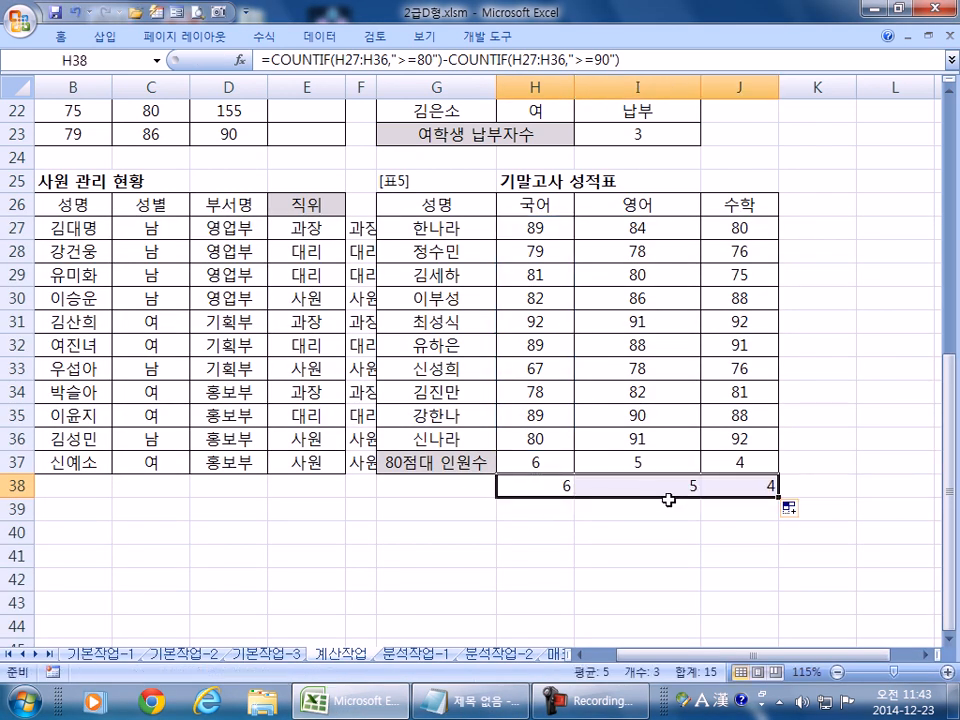
click(61, 37)
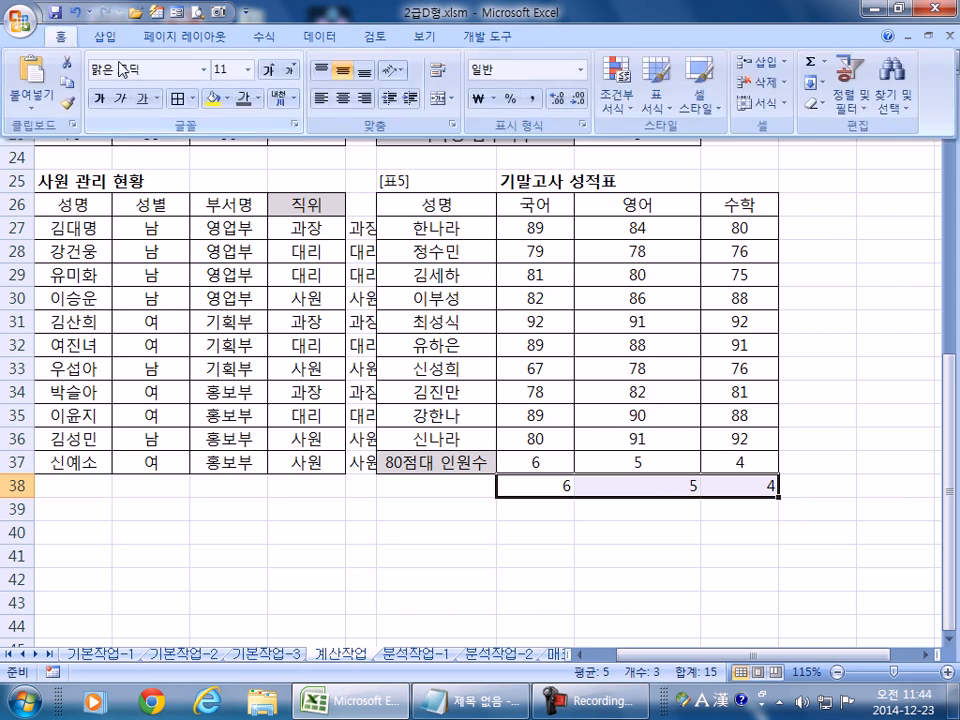
click(538, 528)
click(525, 503)
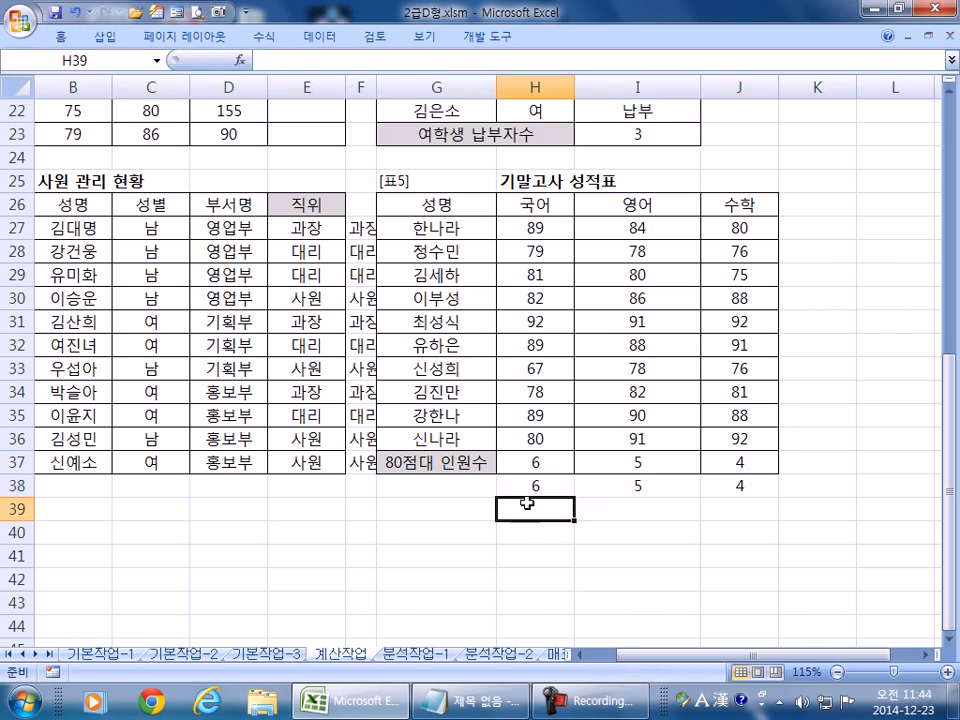
- Compare the COUNTIFS formula with the COUNTIF subtraction formula in the Notepad notes, and return to the Excel worksheet
key(alt+Tab)
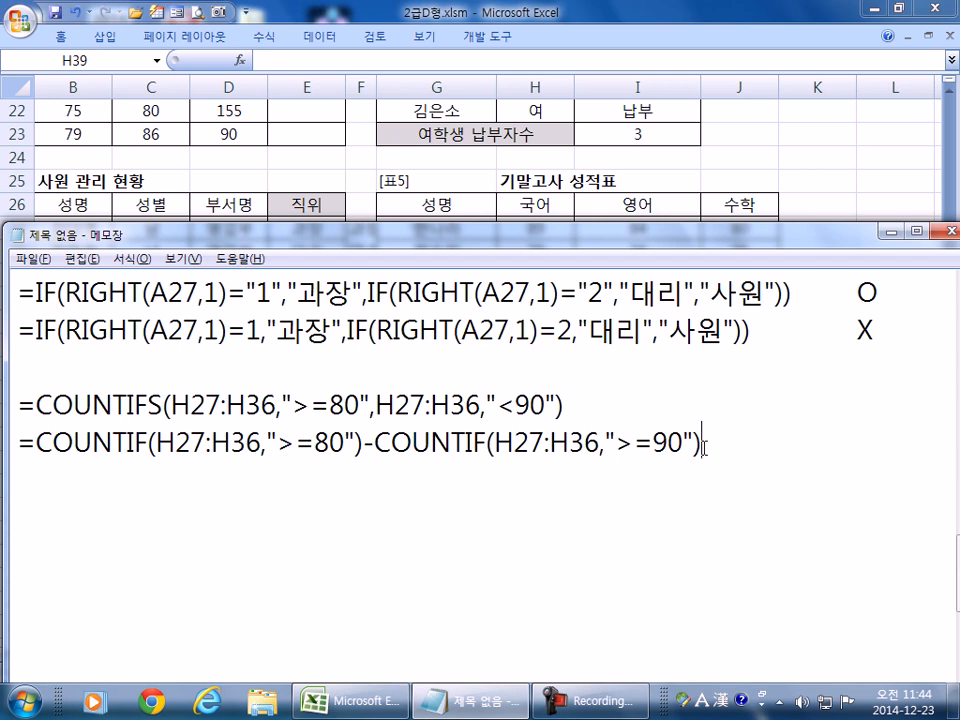
drag(147, 404, 162, 404)
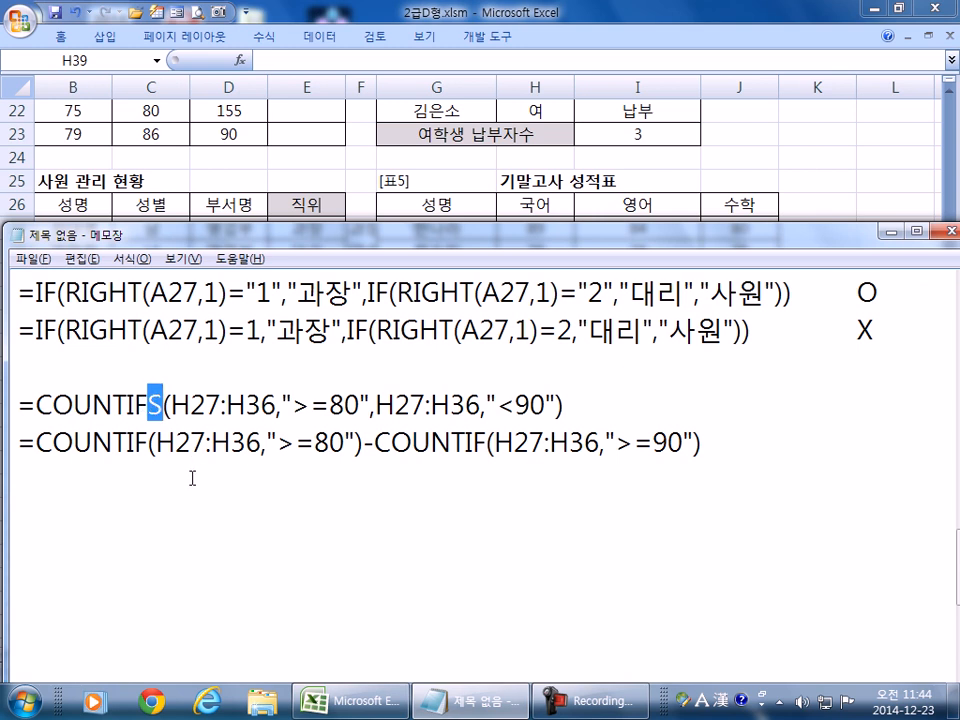
drag(575, 406, 21, 417)
click(173, 531)
drag(704, 443, 727, 446)
click(58, 477)
click(731, 480)
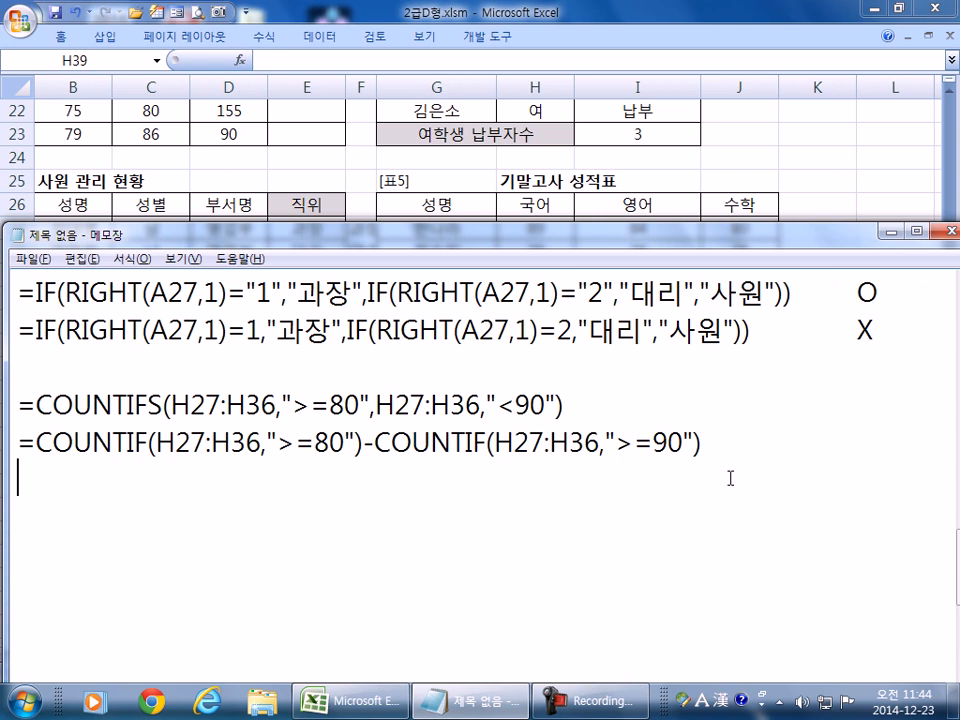
key(alt+Tab)
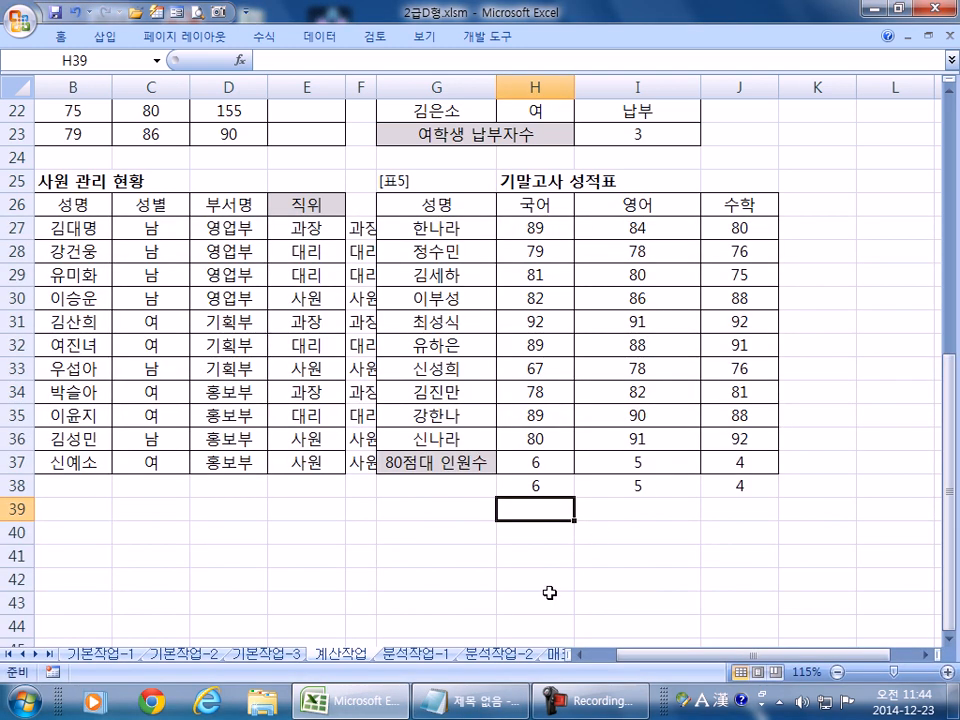
- On the 분석작업-1 sheet, sort the medal table by 지역 in ascending order
click(415, 655)
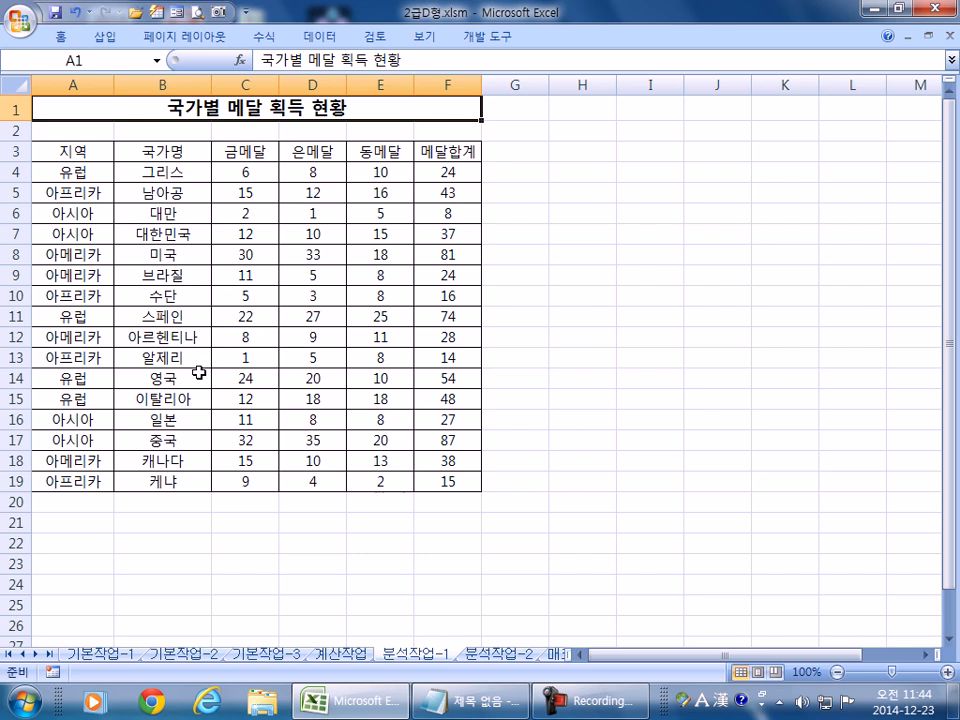
click(88, 170)
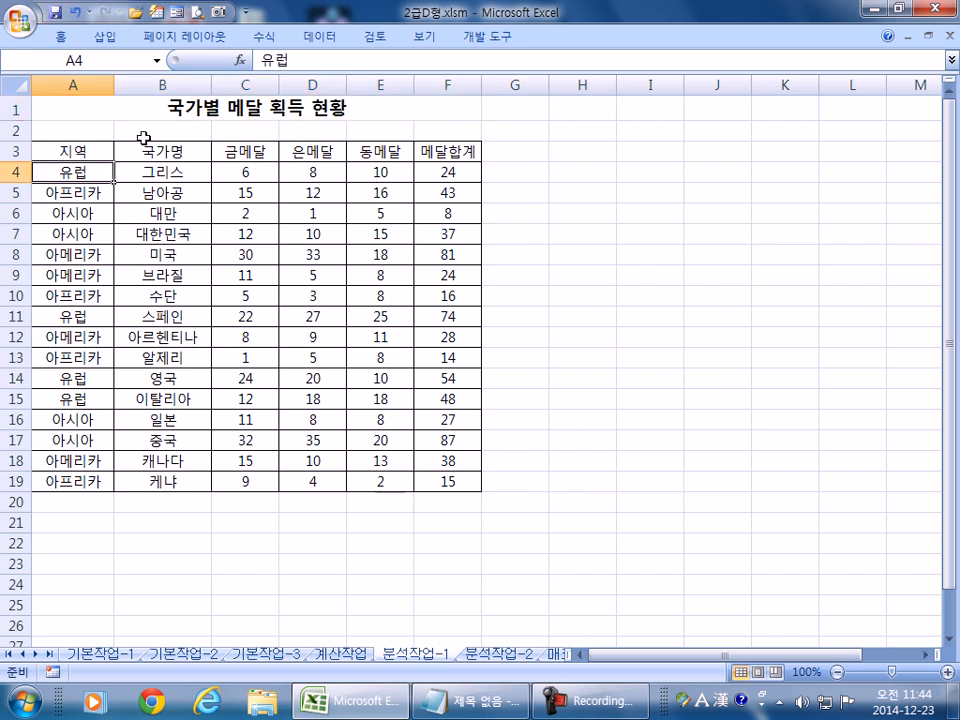
double_click(62, 36)
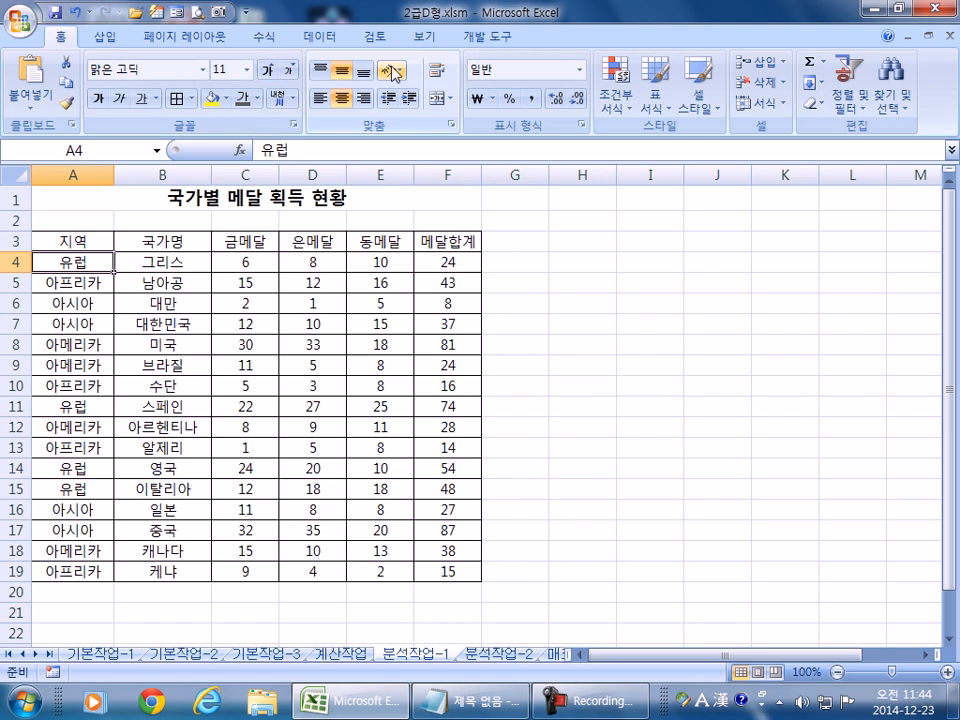
click(320, 36)
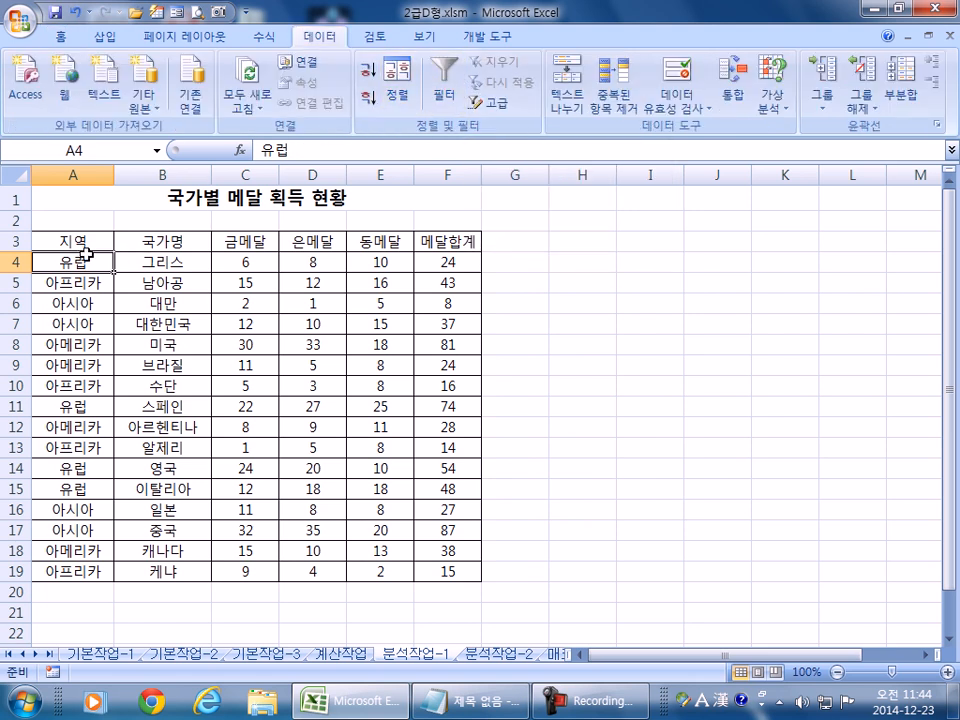
click(369, 72)
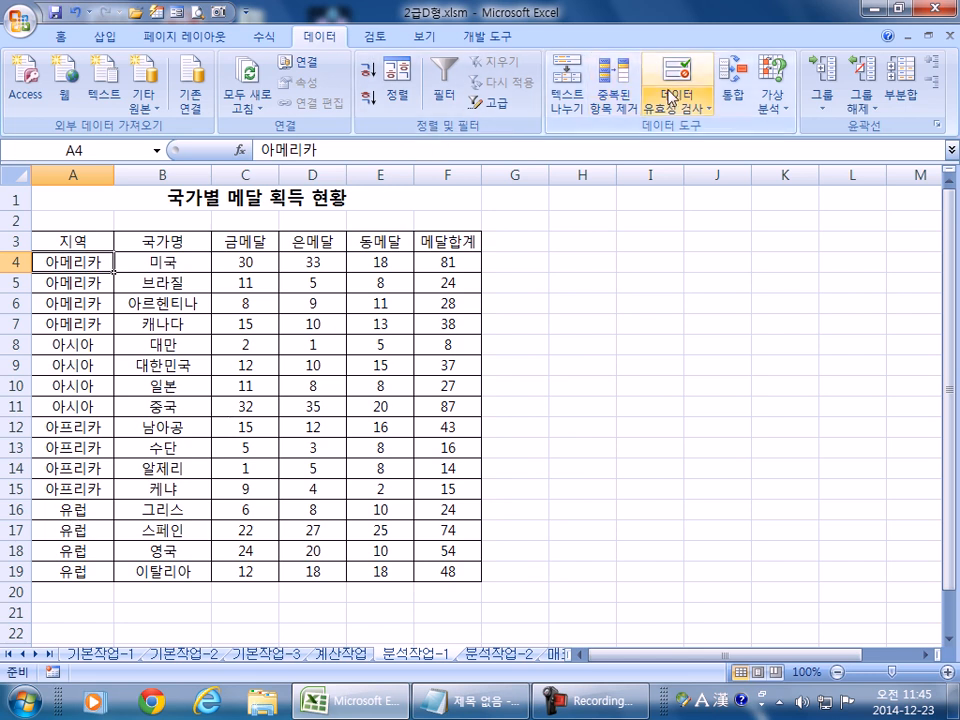
- Add subtotals to the medal table grouped by 지역 that give the 합계 of 메달합계
click(901, 92)
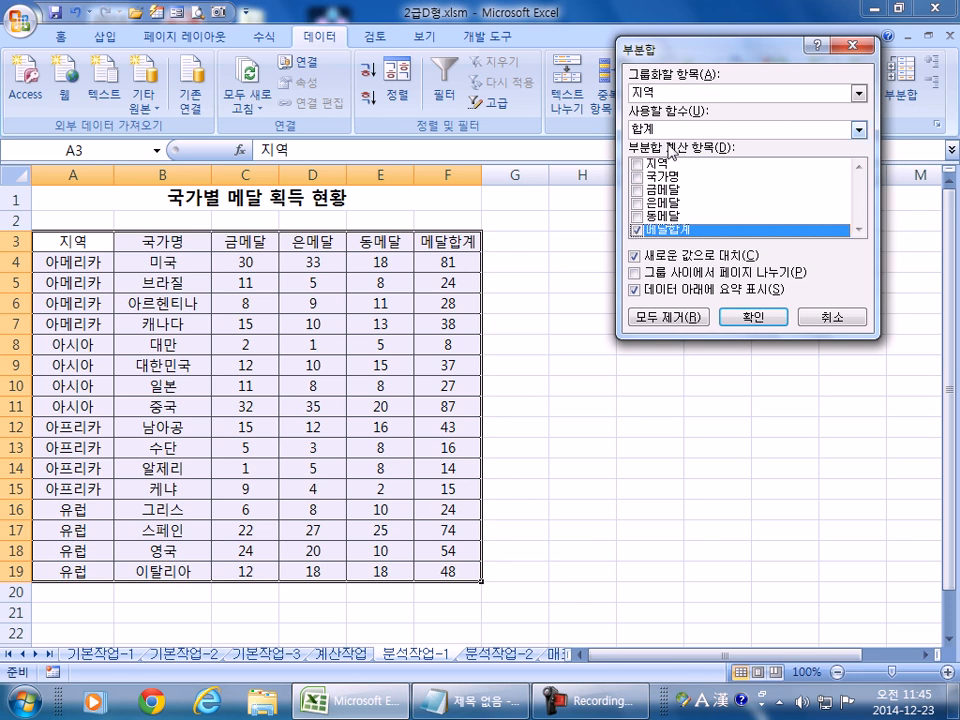
click(754, 317)
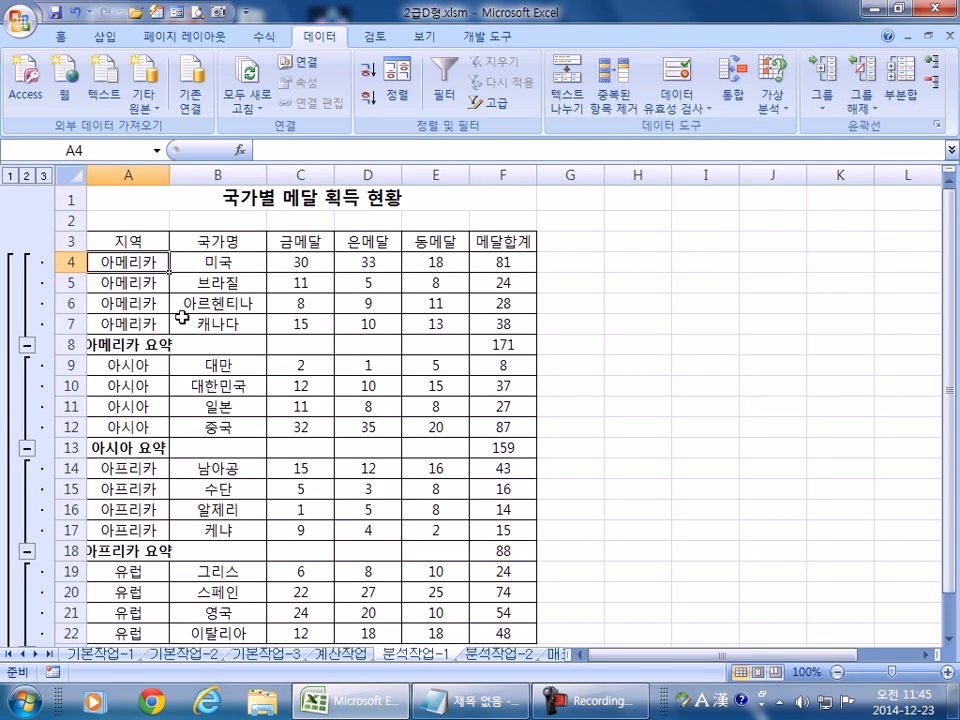
- Add a second level of 지역 subtotals with the 최대값 of 금메달, 은메달 and 동메달, without replacing the current subtotals
click(898, 72)
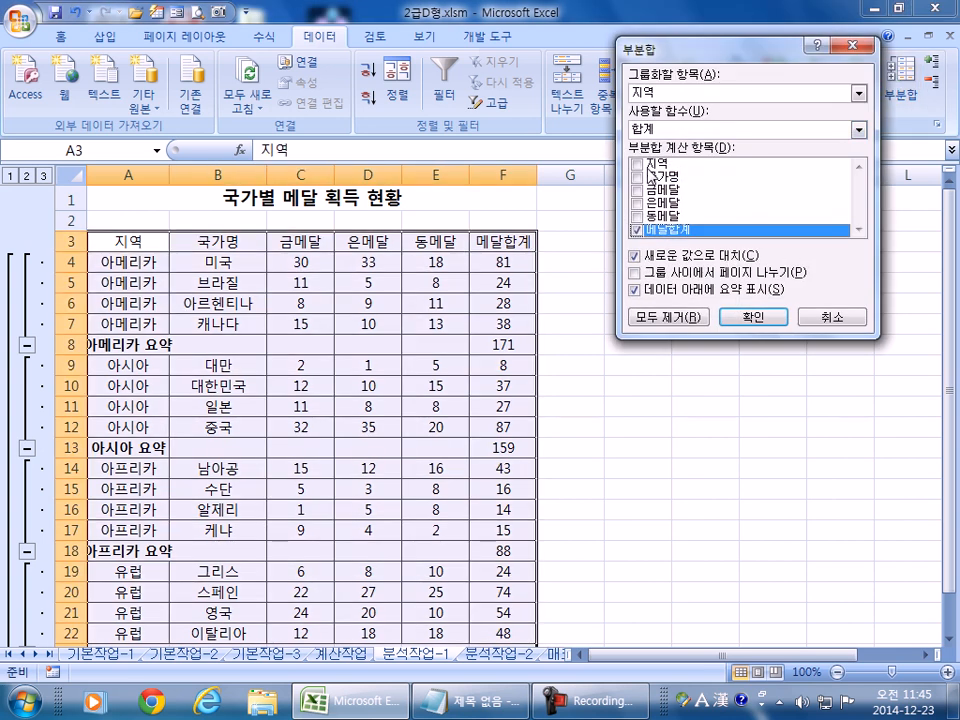
click(636, 230)
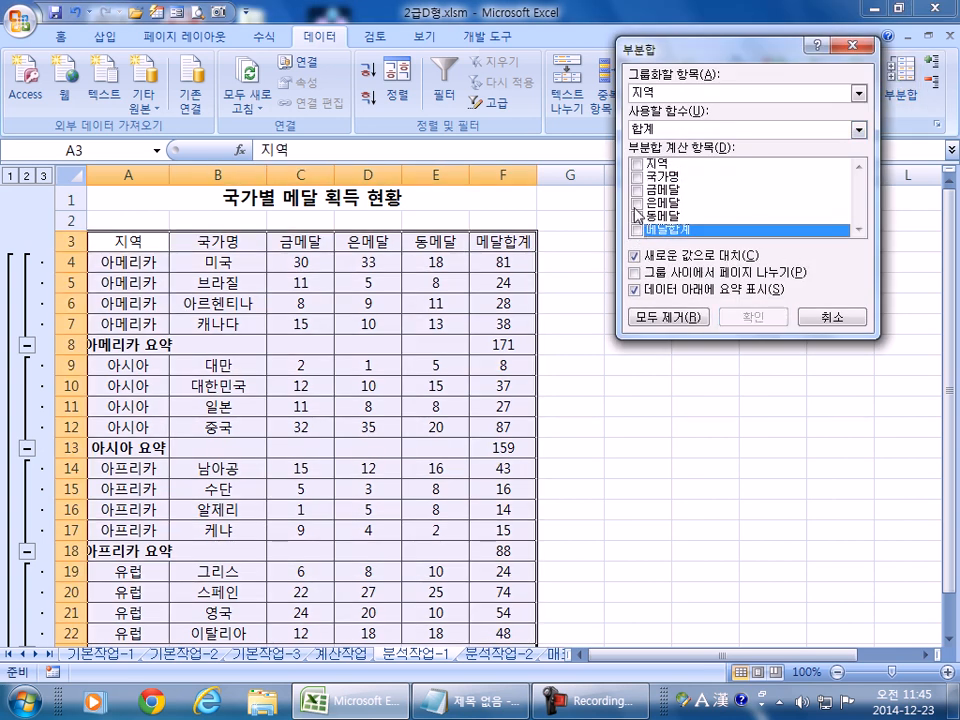
click(636, 202)
click(636, 189)
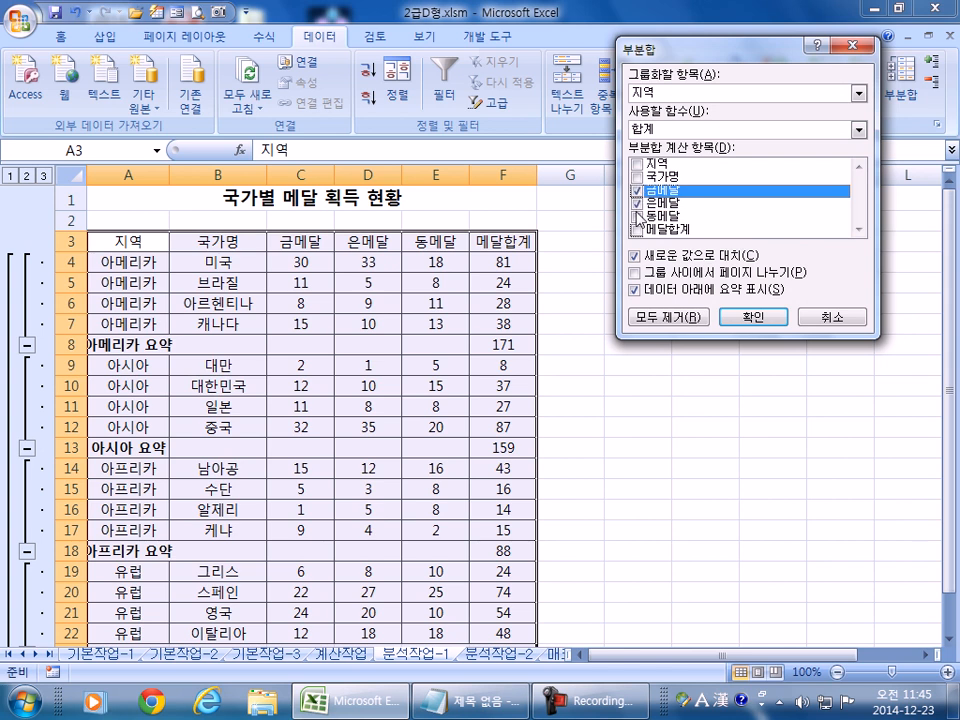
click(636, 215)
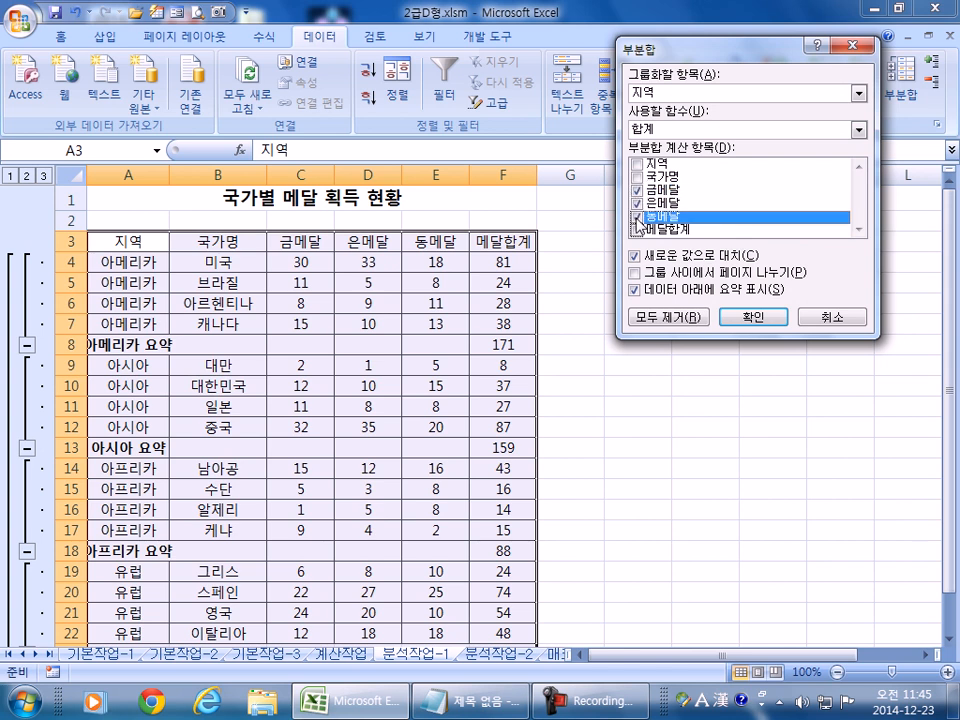
click(643, 129)
click(648, 180)
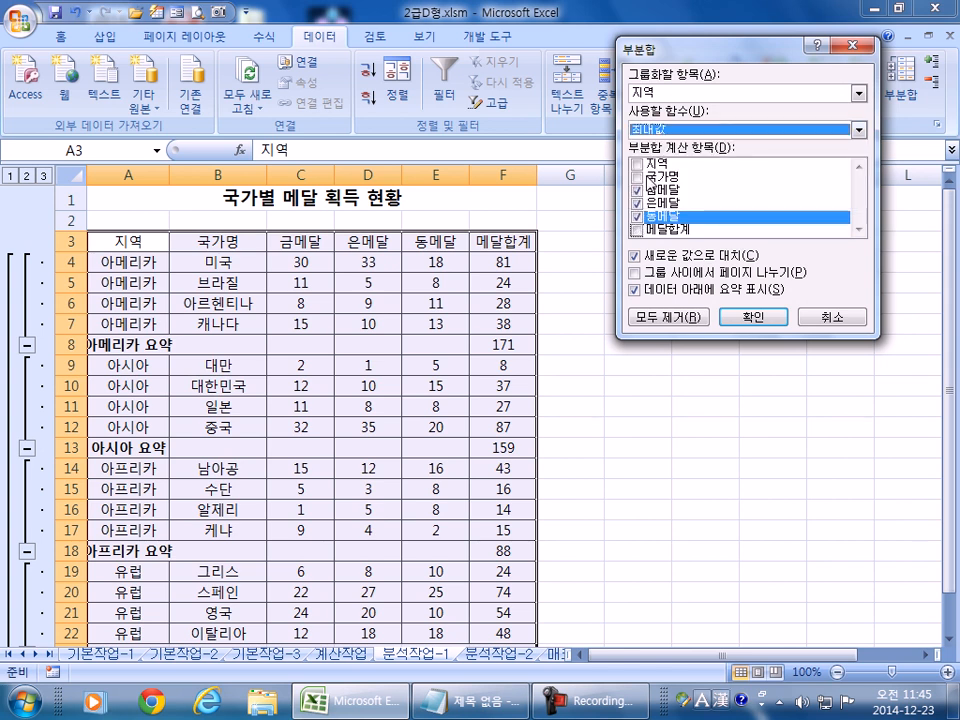
click(633, 256)
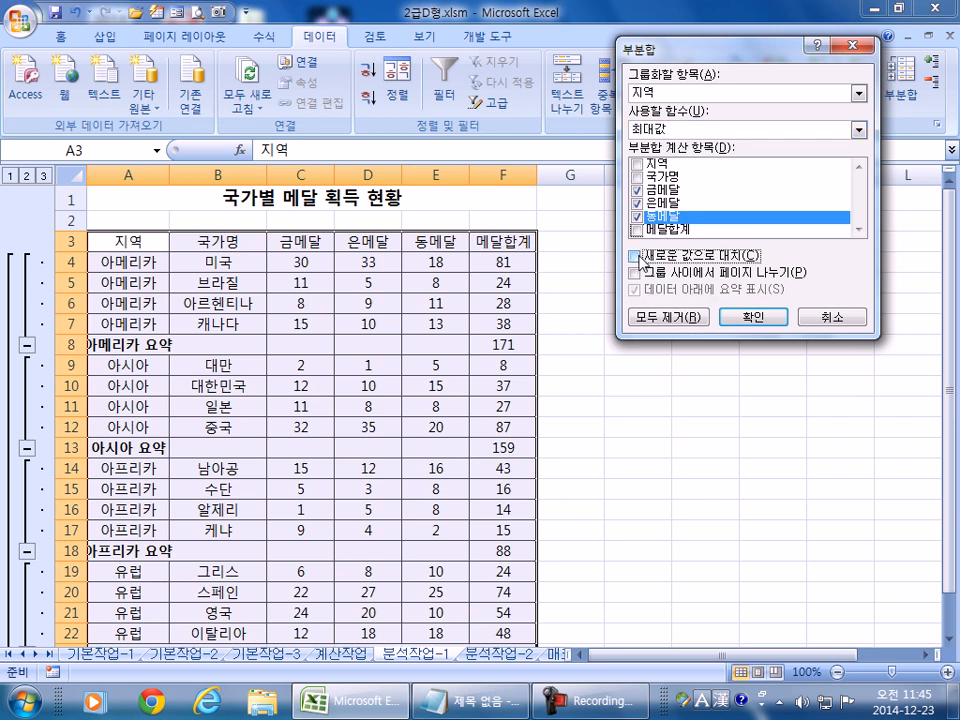
click(752, 316)
scroll(130, 265, down, 4)
scroll(130, 255, up, 4)
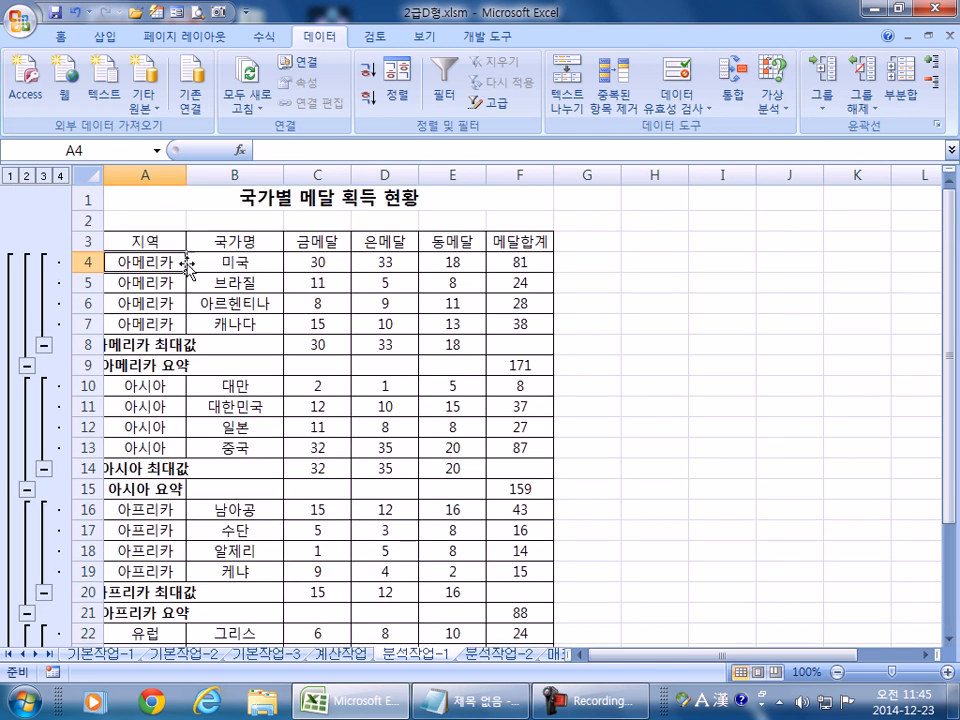
- Fit column A's width to the subtotal labels, undo a manual narrowing of it, and look over all subtotal rows
double_click(185, 176)
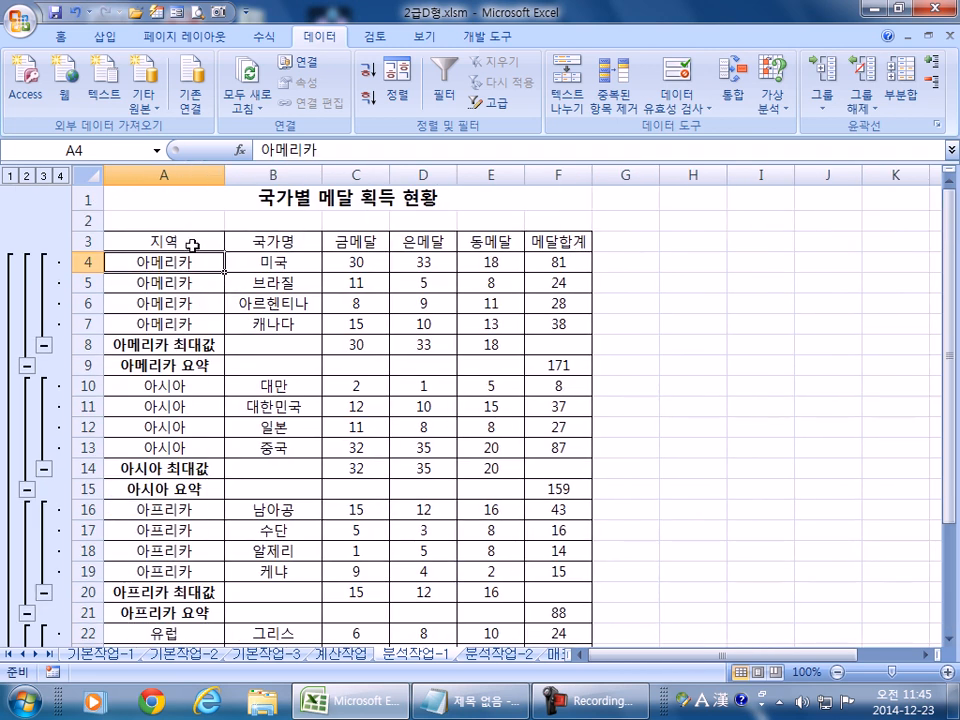
scroll(174, 338, down, 3)
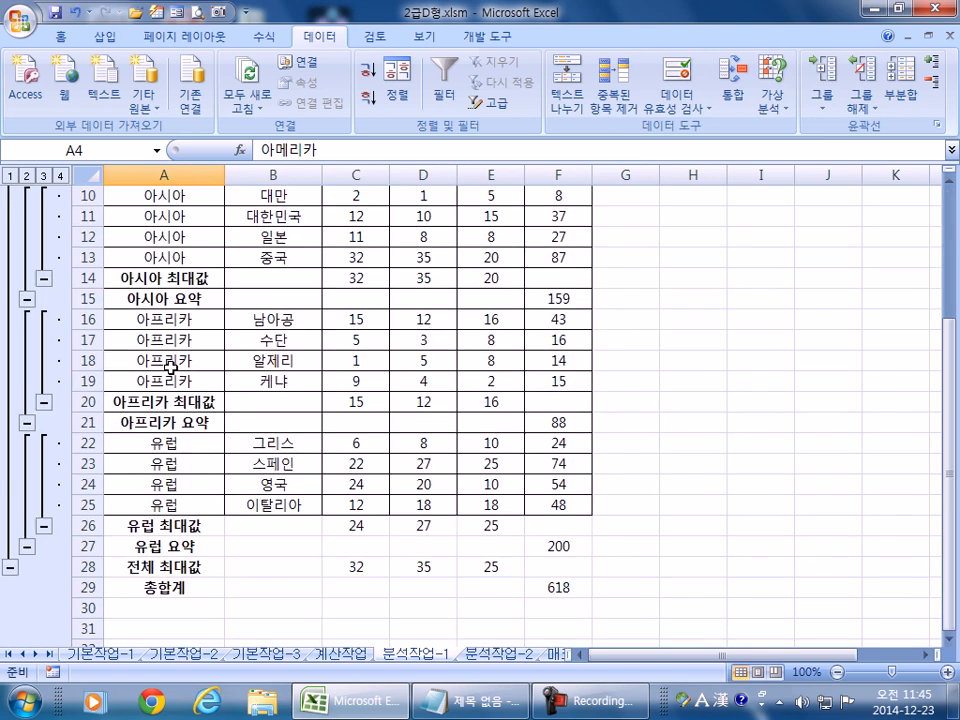
scroll(170, 367, up, 3)
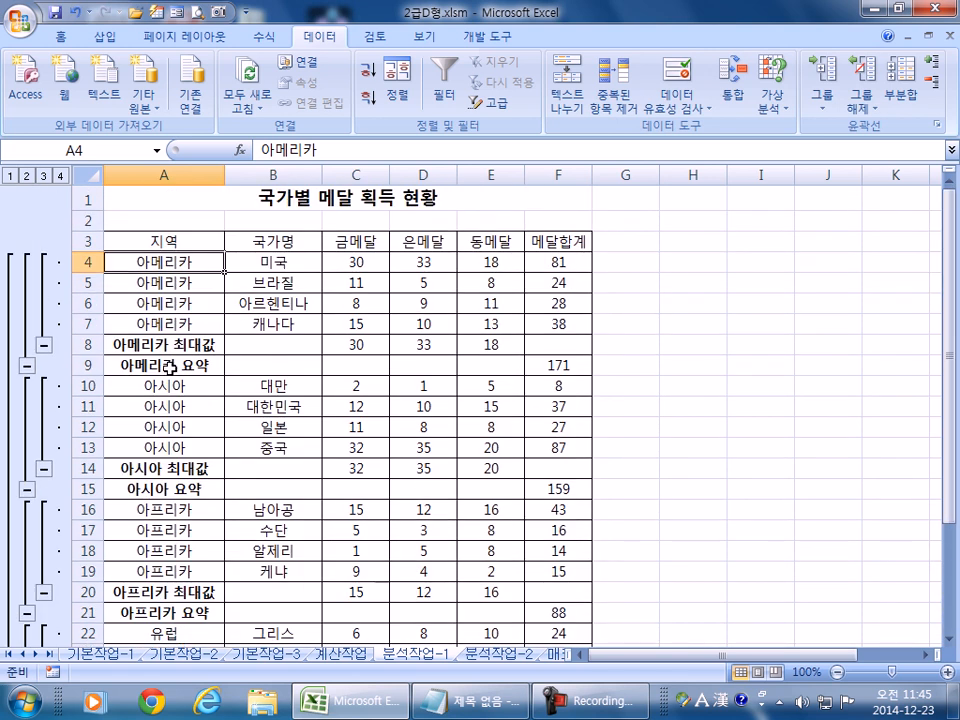
drag(224, 177, 193, 177)
key(ctrl+z)
scroll(178, 403, down, 4)
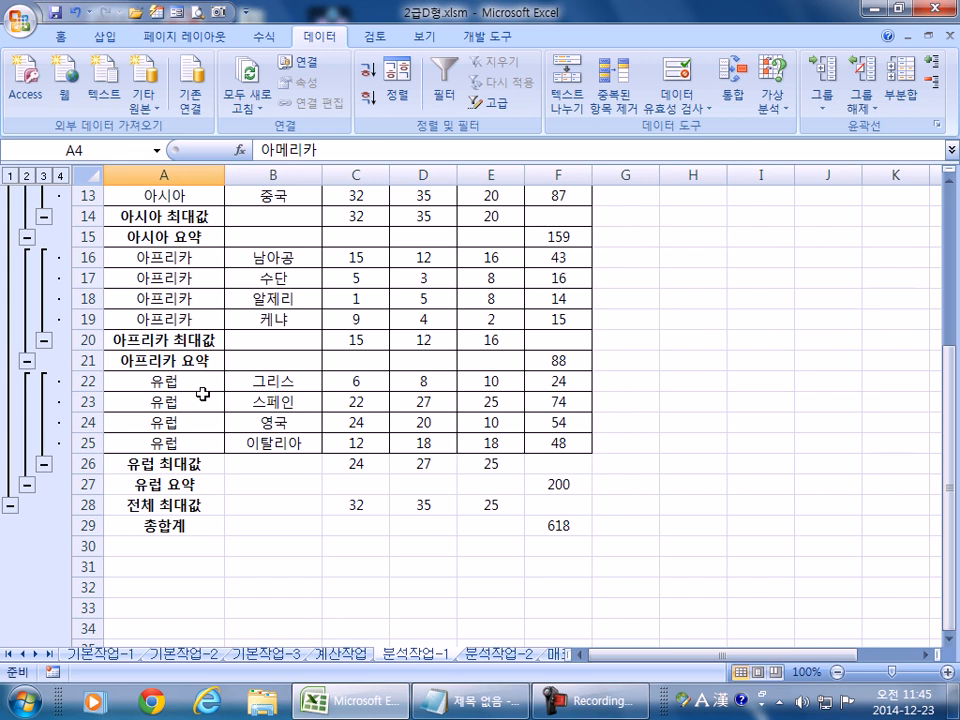
scroll(203, 393, up, 4)
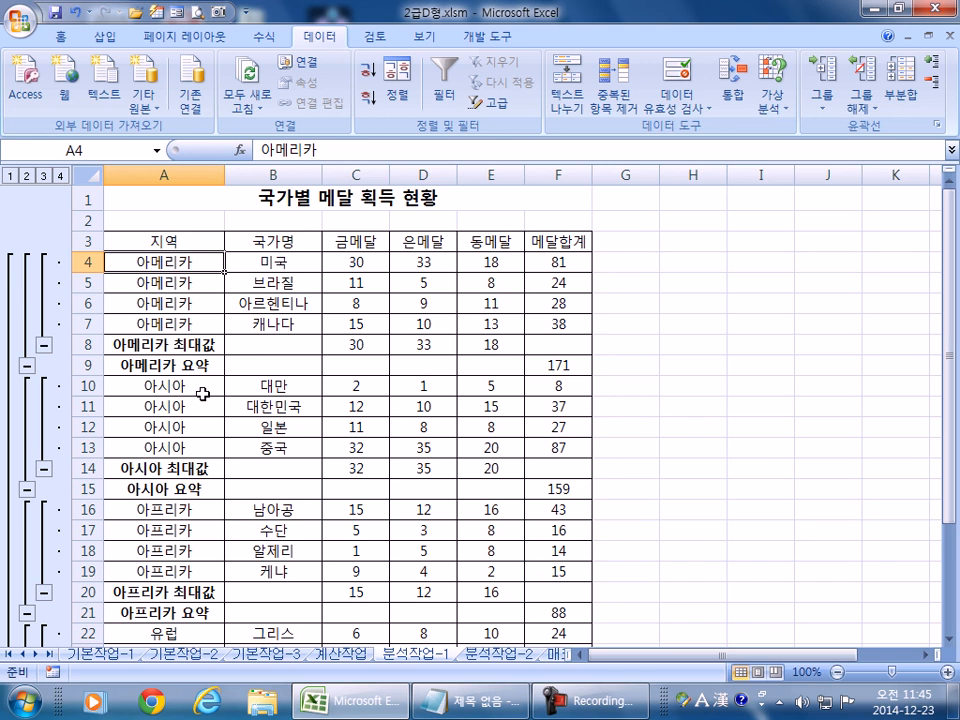
- Try replacing the existing subtotals with only the 최대값 ones, and remove all subtotals from the table
click(900, 103)
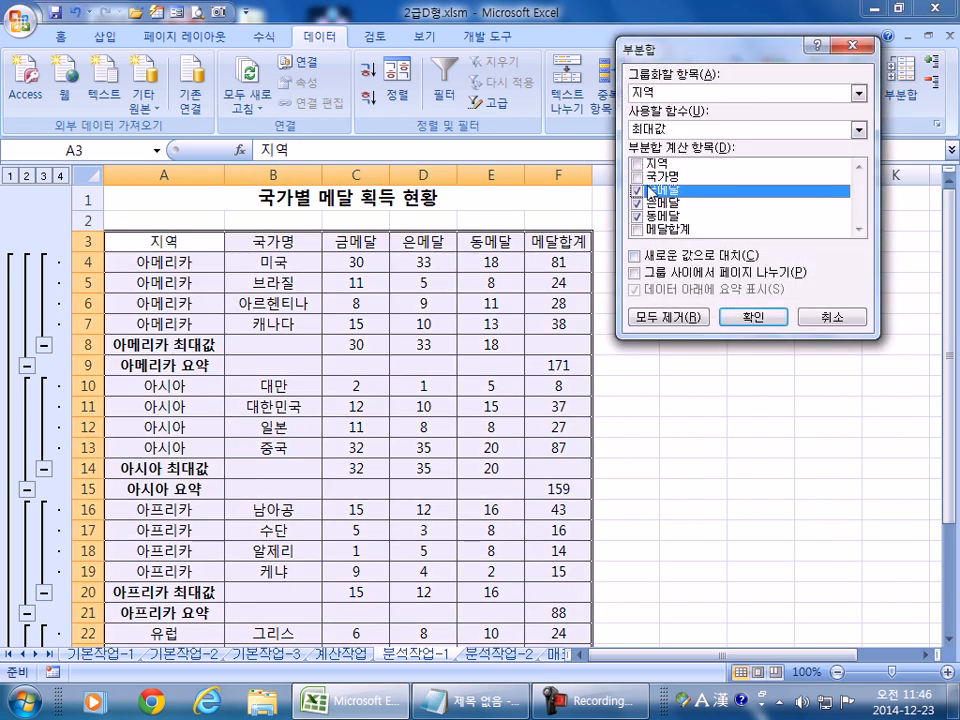
click(635, 256)
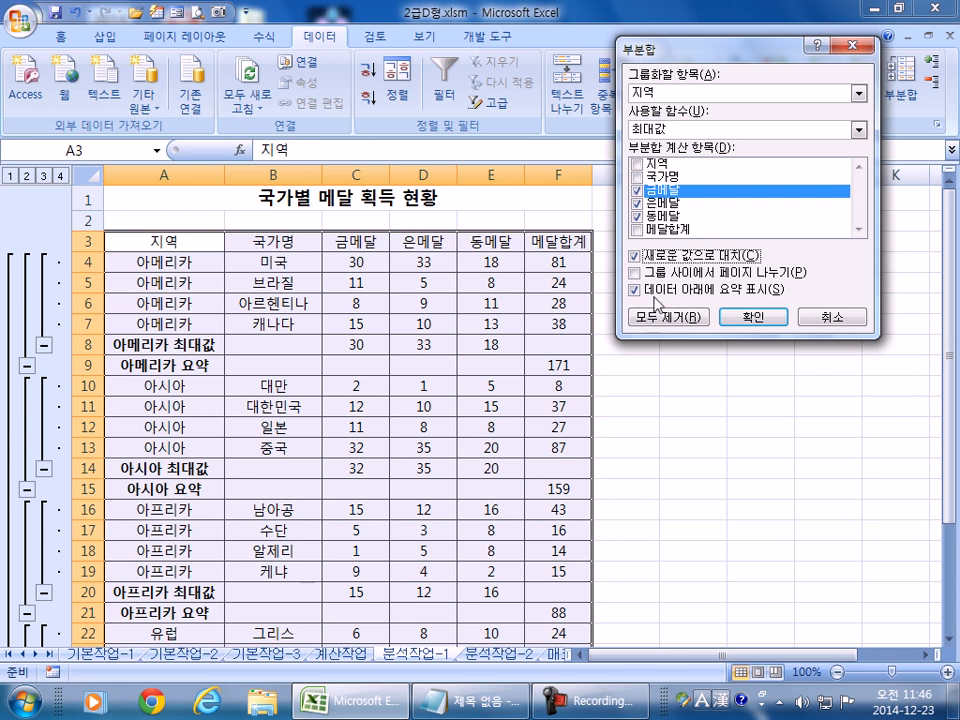
click(740, 317)
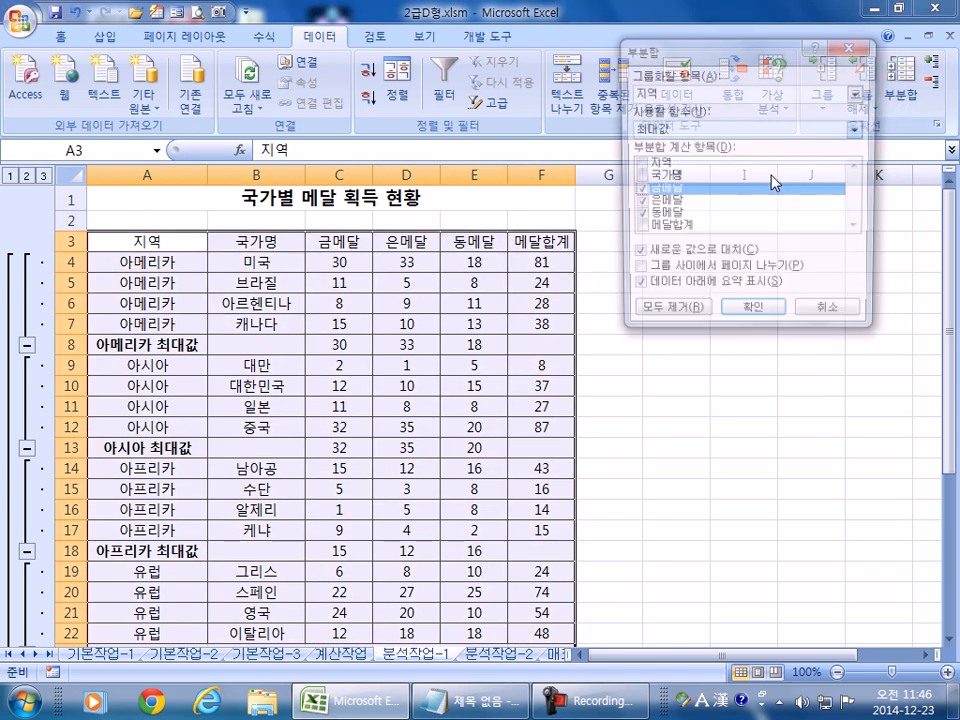
click(670, 315)
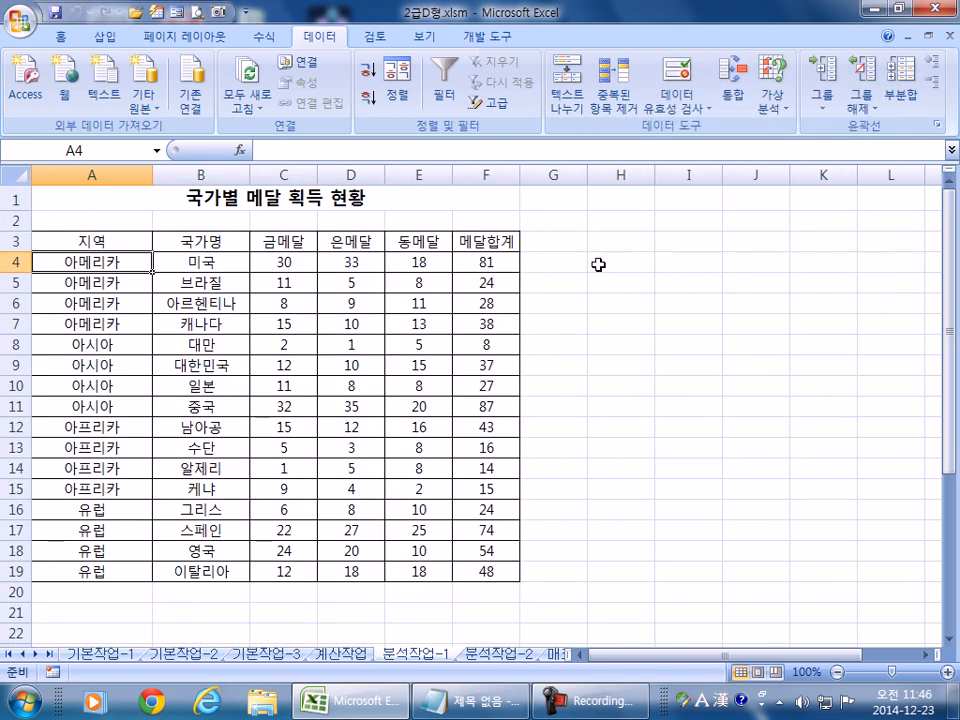
- Subtotal the table by 지역 with the 최대값 of 금메달, 은메달 and 동메달, with replacing current subtotals turned off
click(890, 97)
click(650, 250)
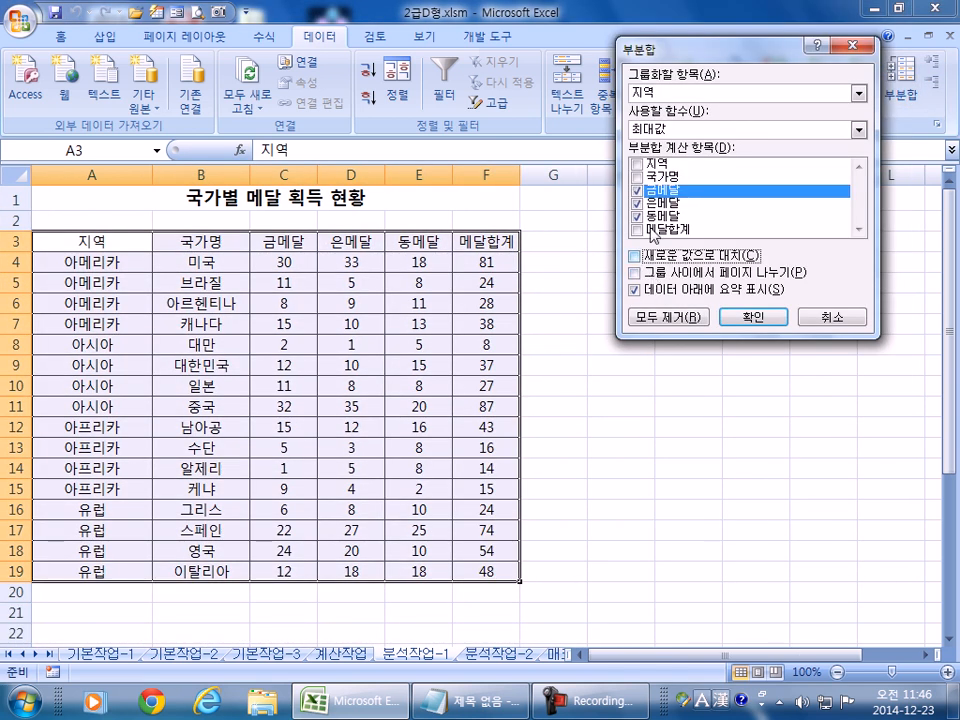
click(753, 316)
- Nest a 지역 subtotal with the 합계 of 메달합계 only, keeping the existing 최대값 subtotals
click(900, 88)
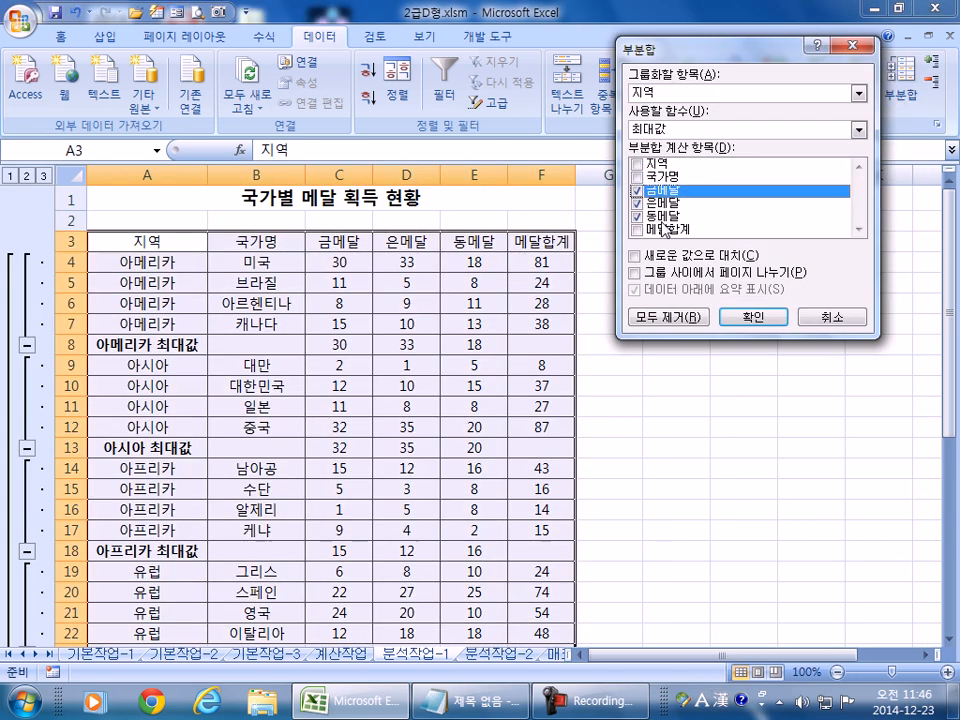
click(637, 215)
click(637, 202)
click(637, 189)
click(637, 229)
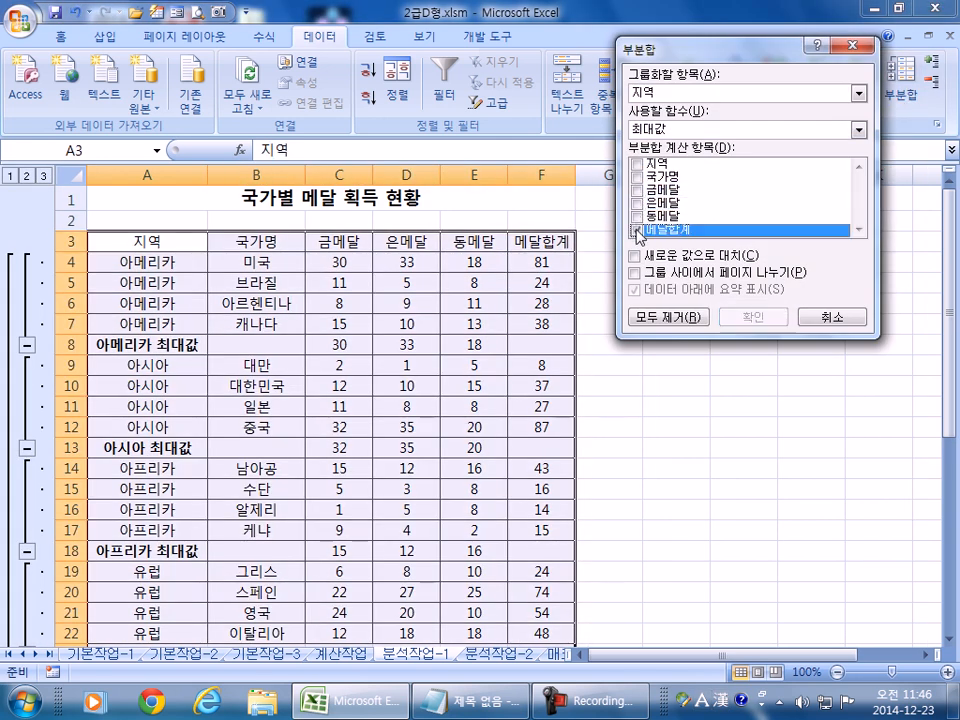
click(662, 129)
click(664, 141)
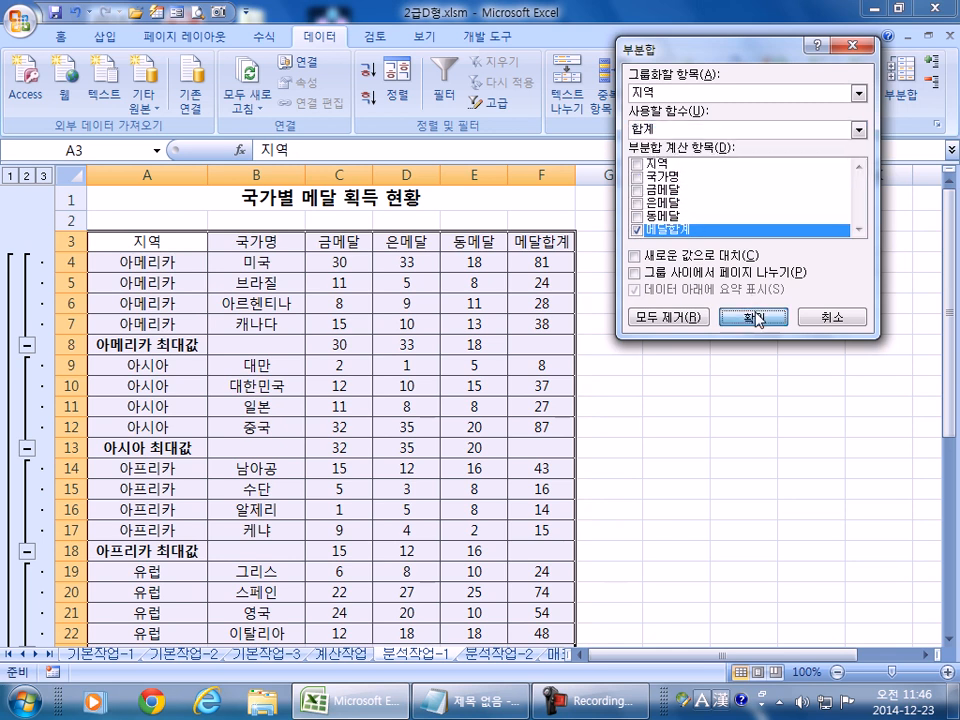
click(753, 316)
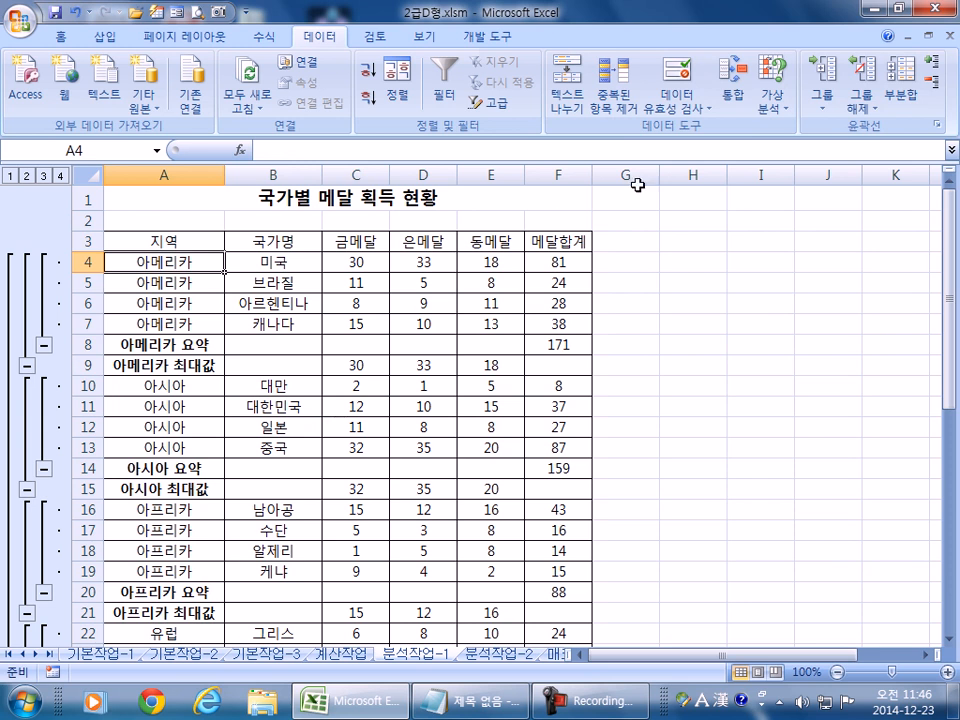
- Review the Subtotal settings without changing them, and select the 아메리카 요약 label to check the subtotal order
click(903, 88)
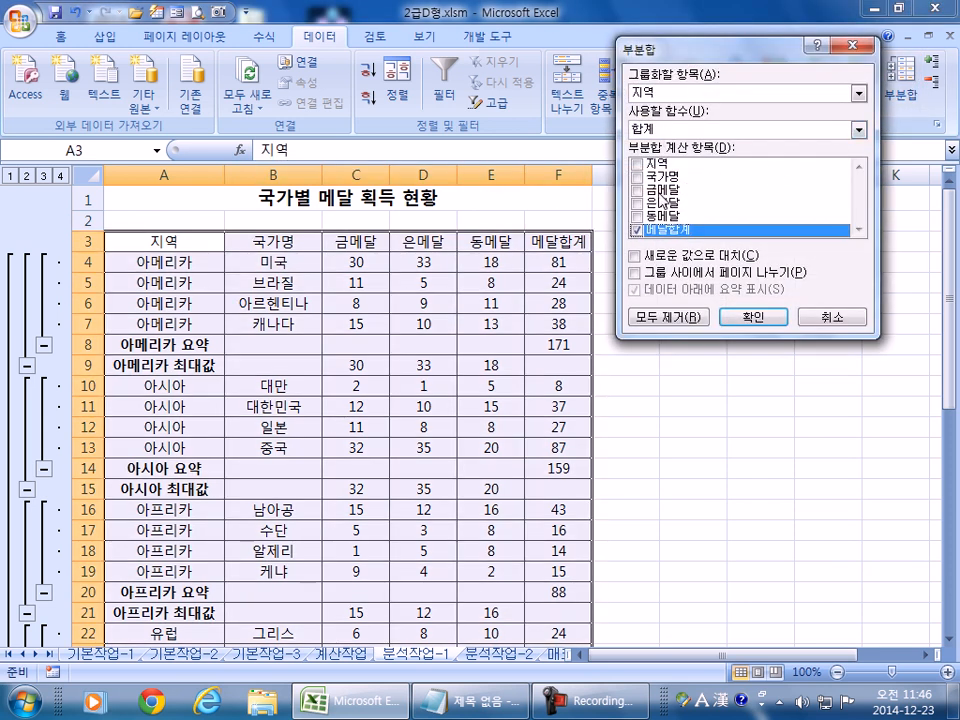
click(830, 318)
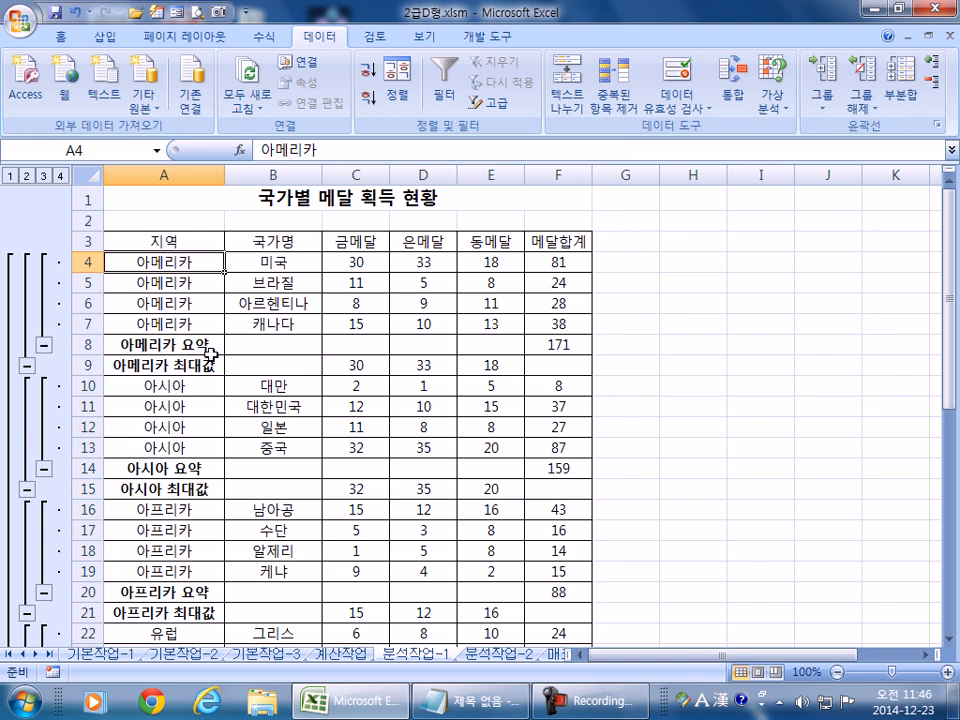
click(205, 345)
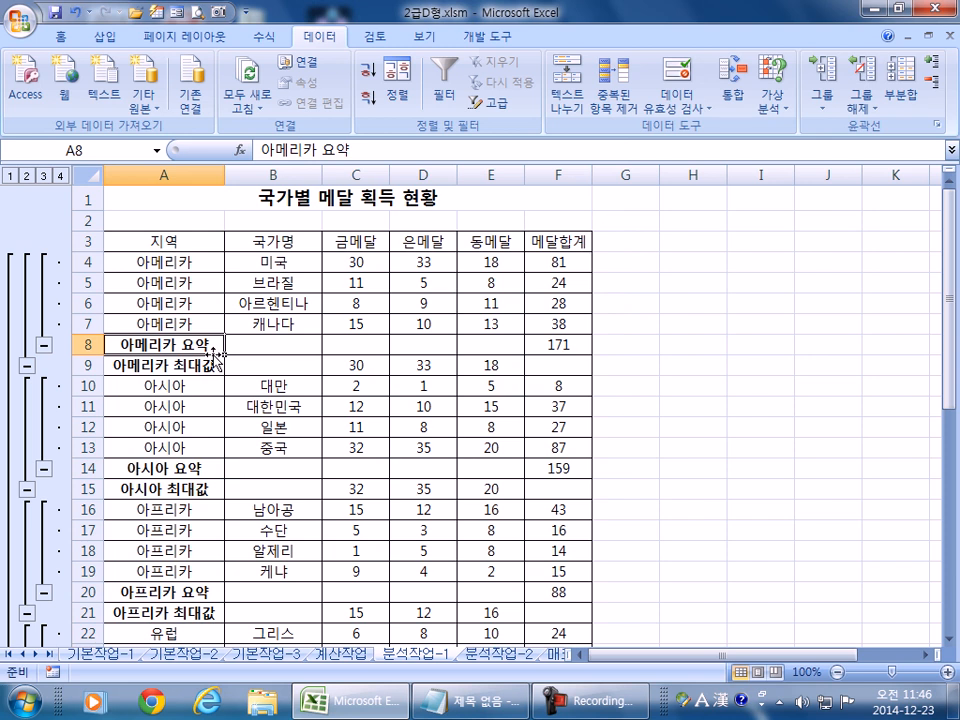
- Open the 분석작업-2 sheet and check the formula behind the 급여합계 amount in C5
click(489, 655)
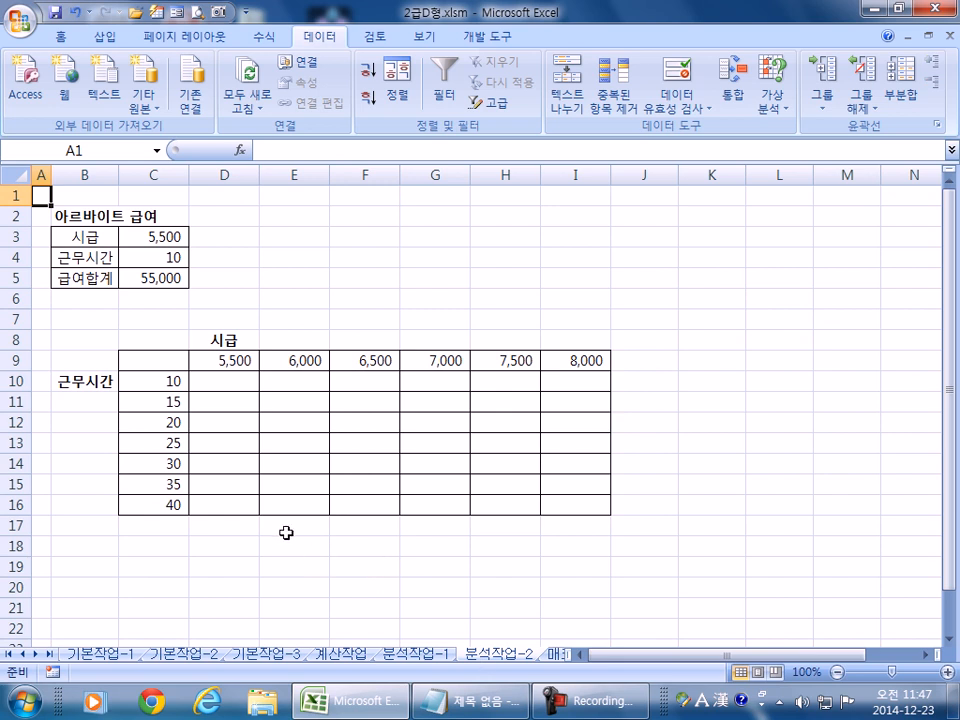
click(159, 277)
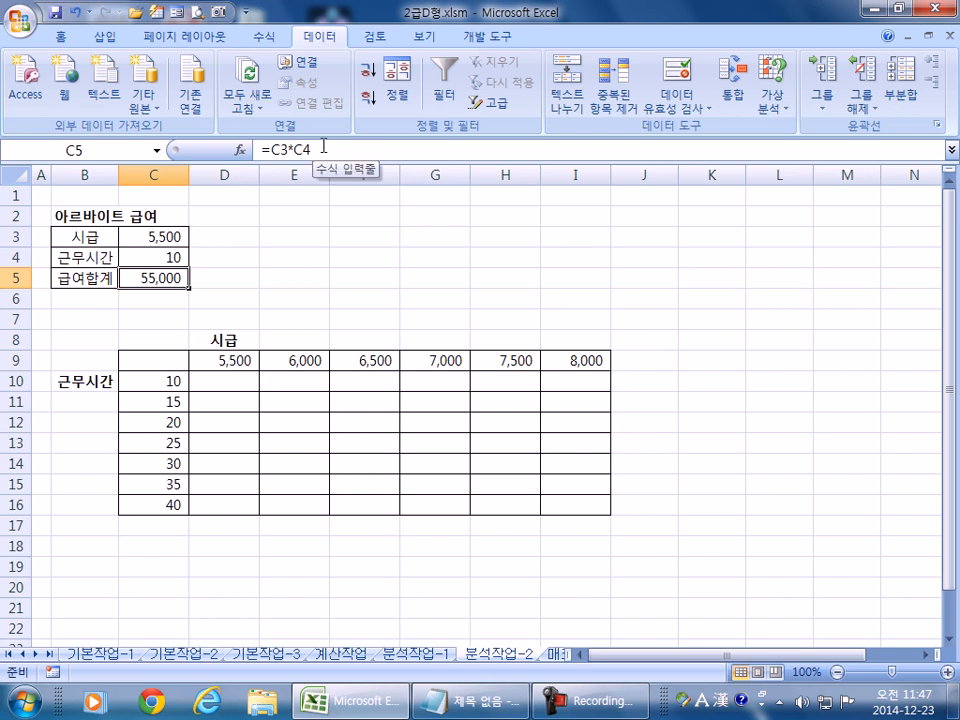
click(170, 361)
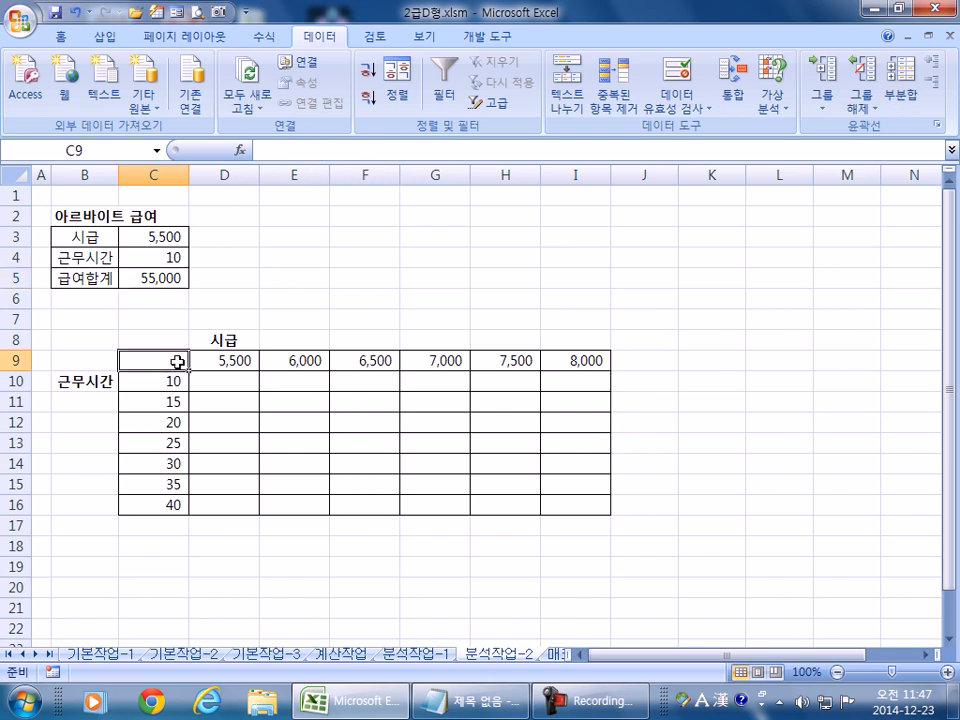
text(=)
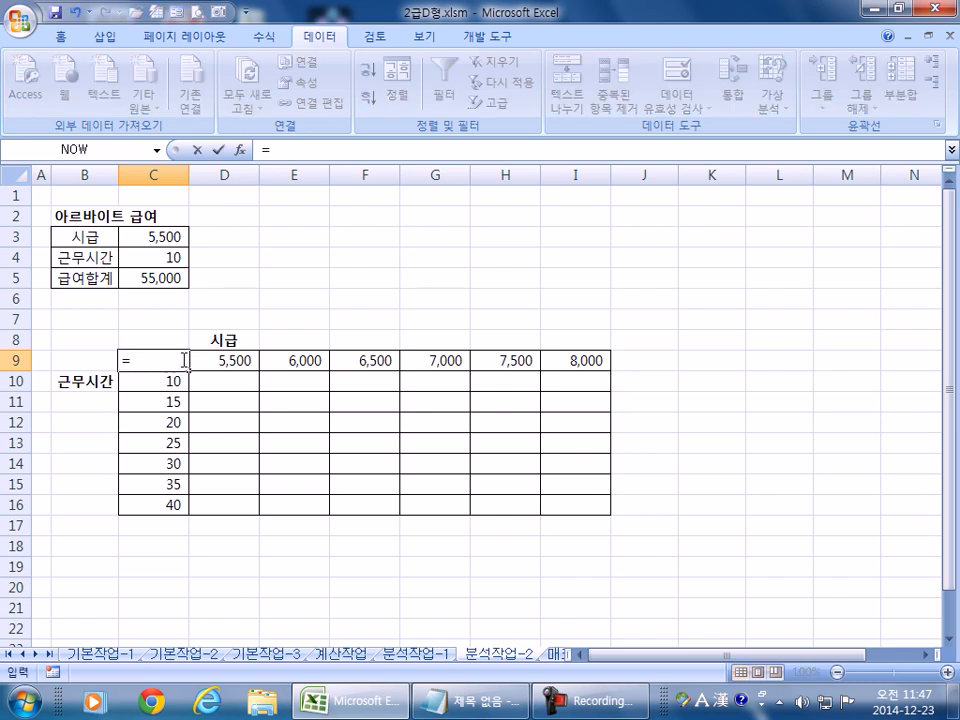
click(151, 282)
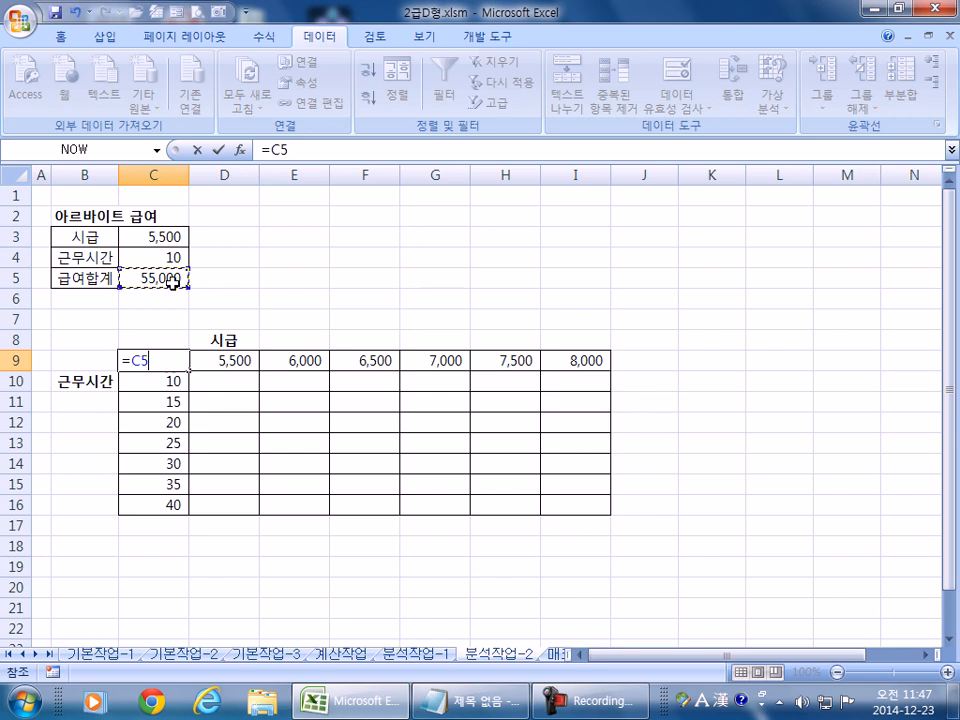
key(Escape)
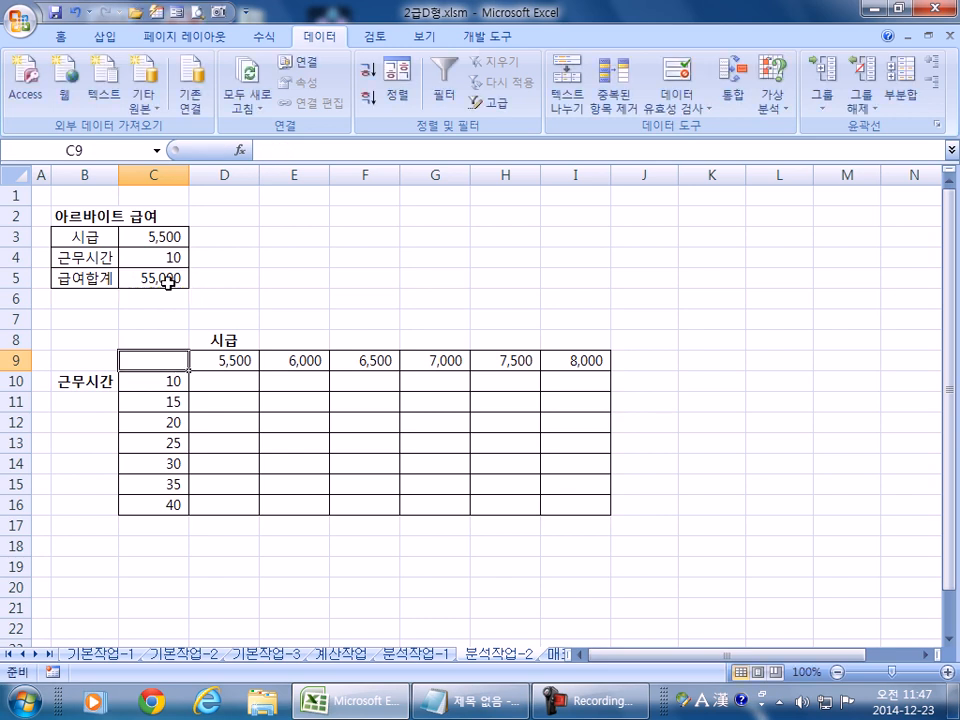
click(167, 283)
drag(330, 150, 262, 150)
key(ctrl+c)
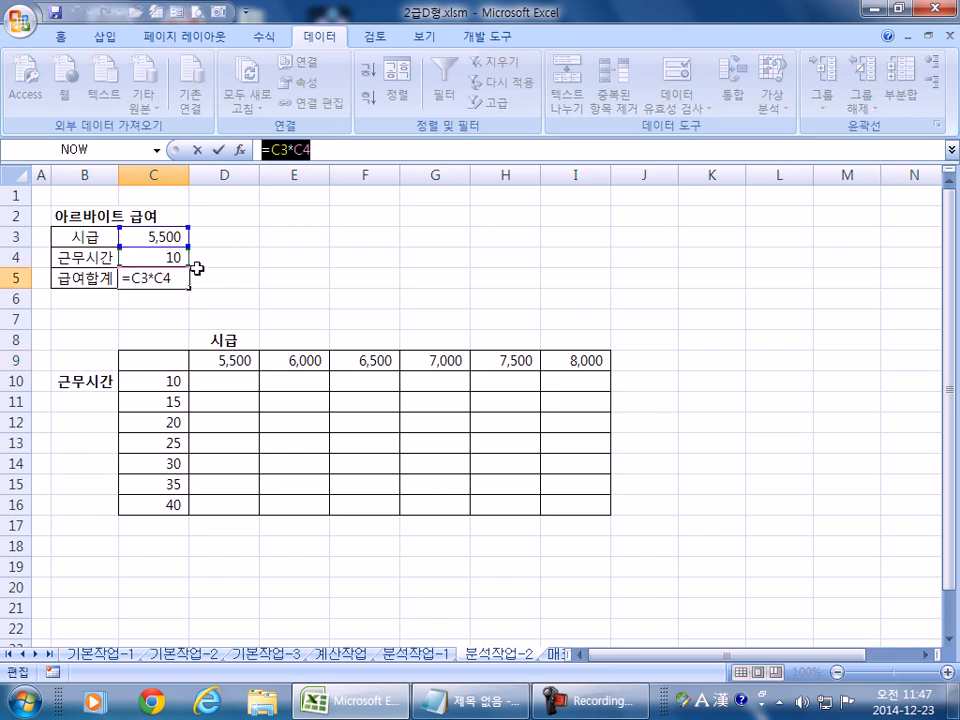
key(Escape)
double_click(167, 360)
key(ctrl+v)
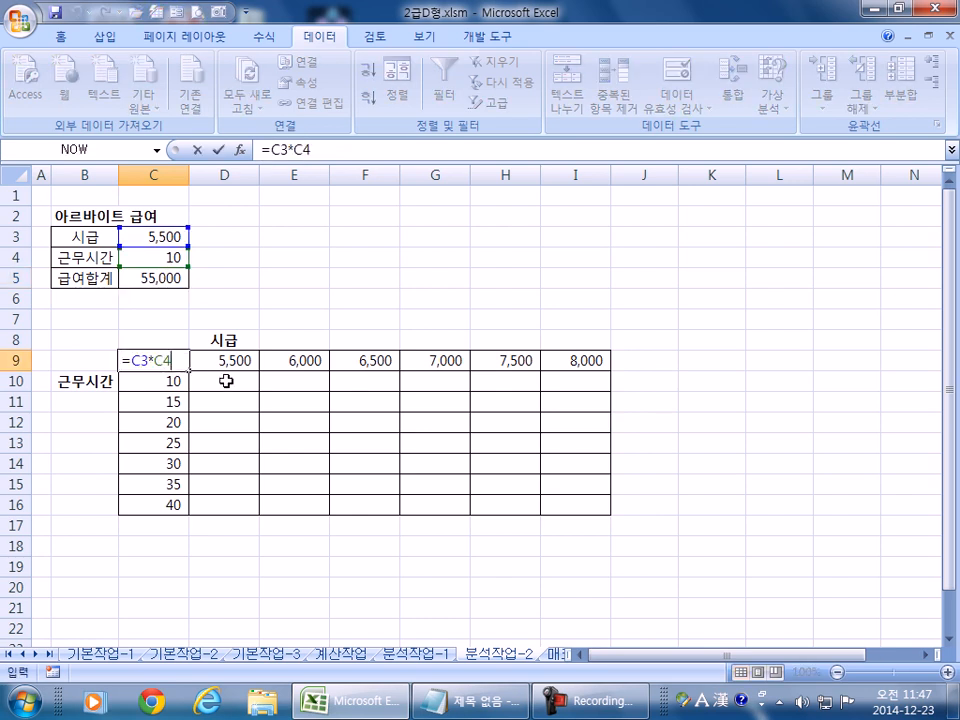
key(Escape)
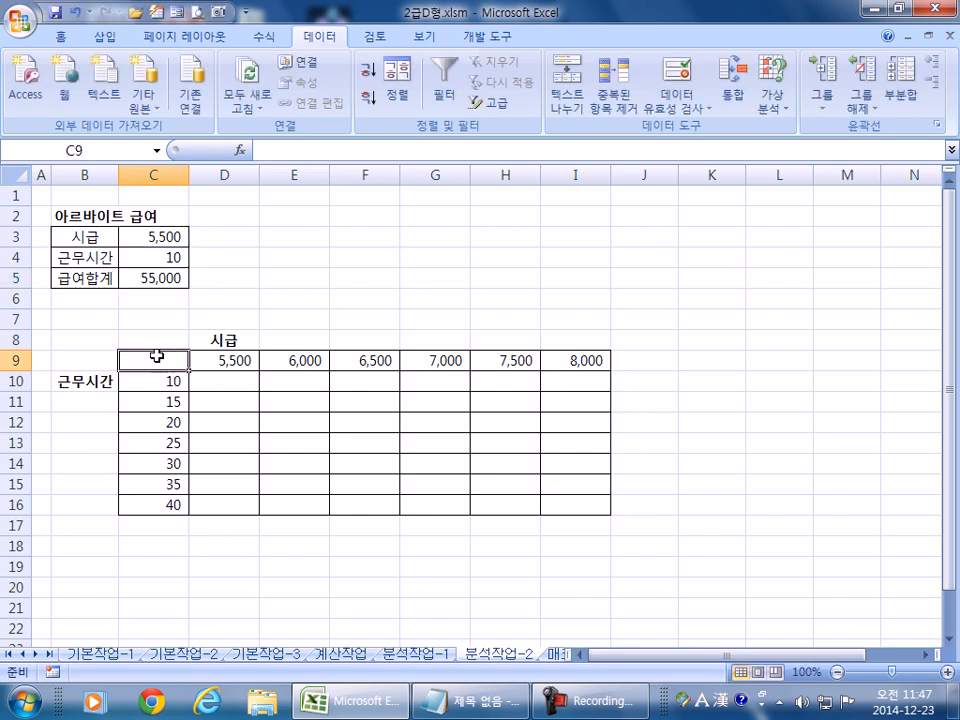
- Link the empty corner cell C9 of the 시급/근무시간 table to the 급여합계 with =C5
text(=)
click(147, 276)
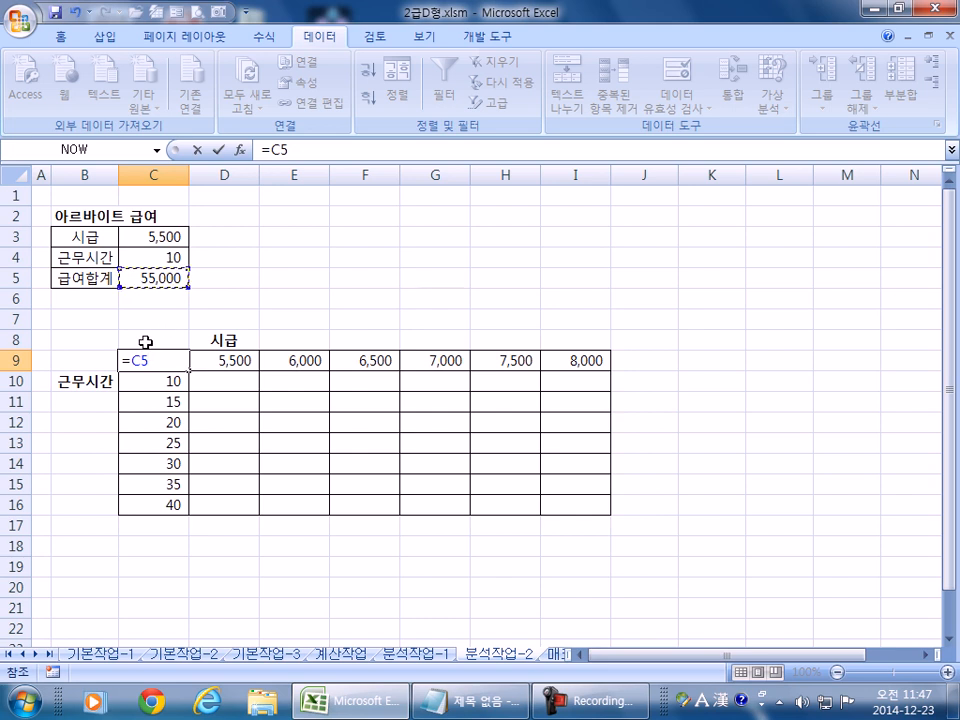
key(Return)
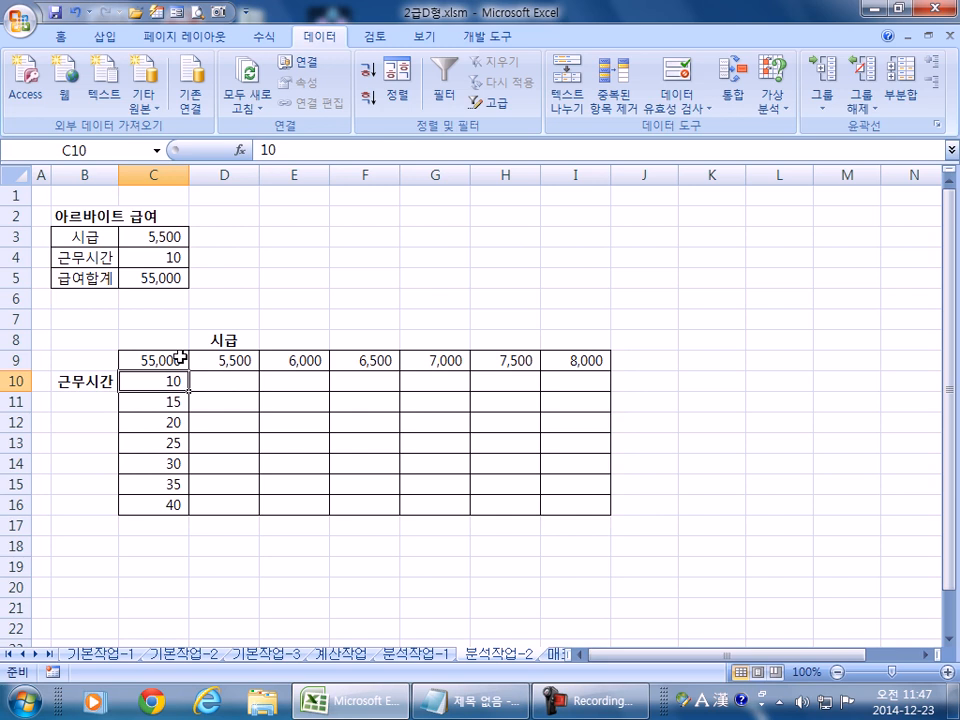
- Fill C9:I16 with a what-if data table, using C3 as the row input cell and C4 as the column input cell
click(178, 358)
drag(180, 357, 553, 509)
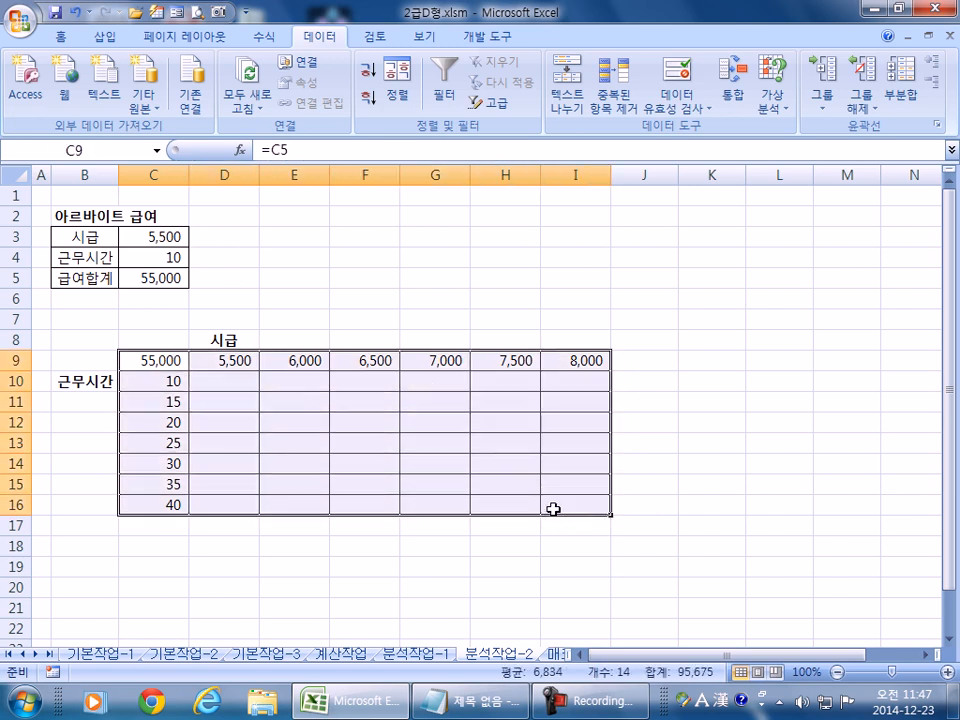
click(777, 112)
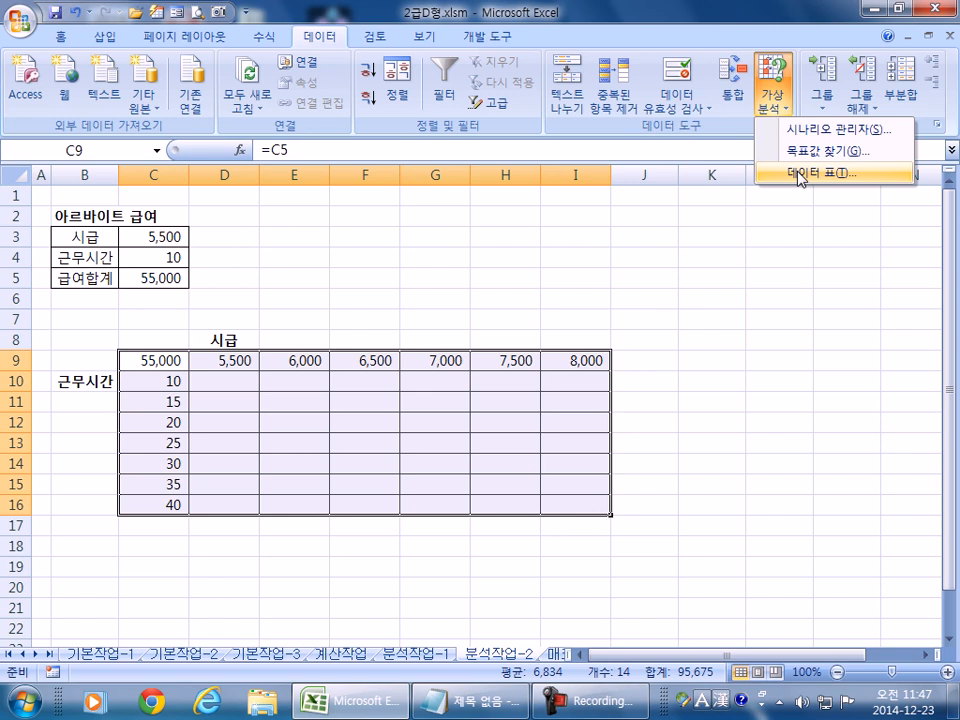
click(800, 174)
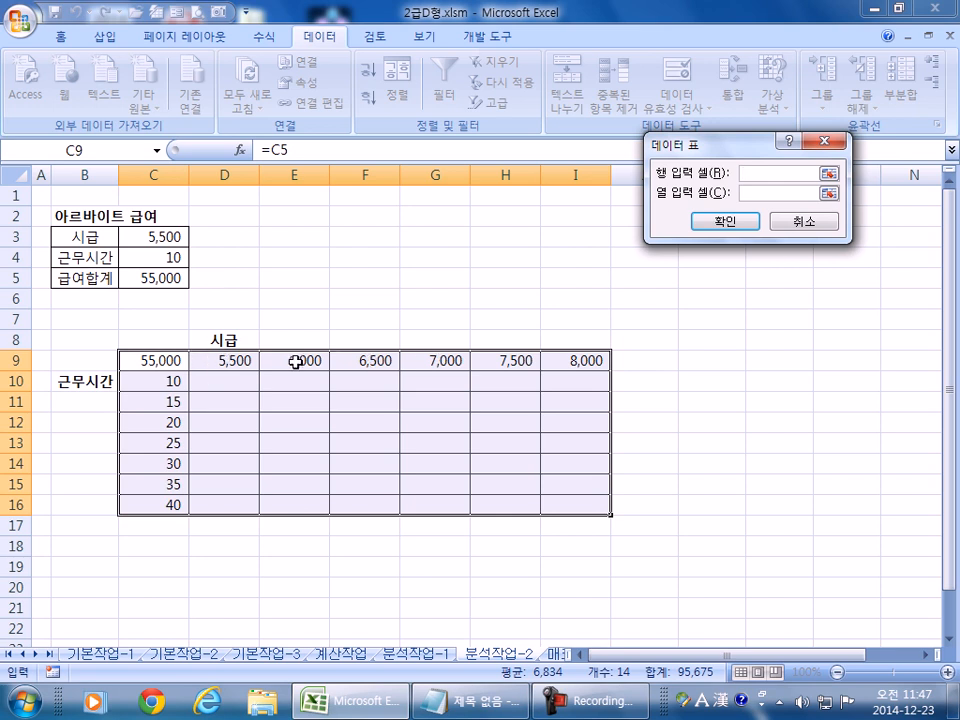
click(161, 238)
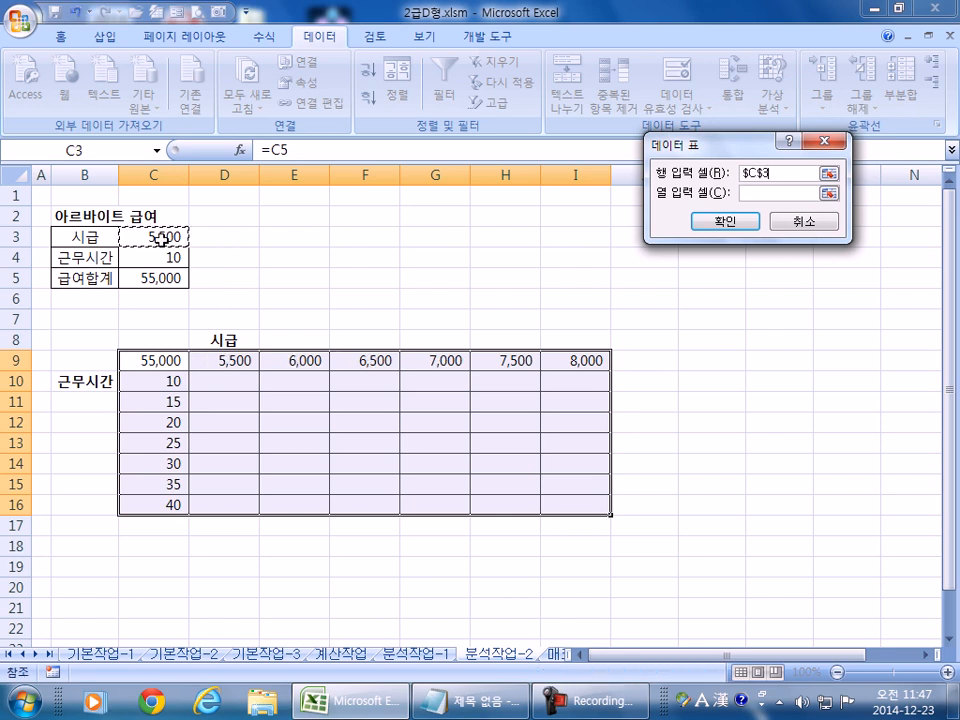
click(754, 195)
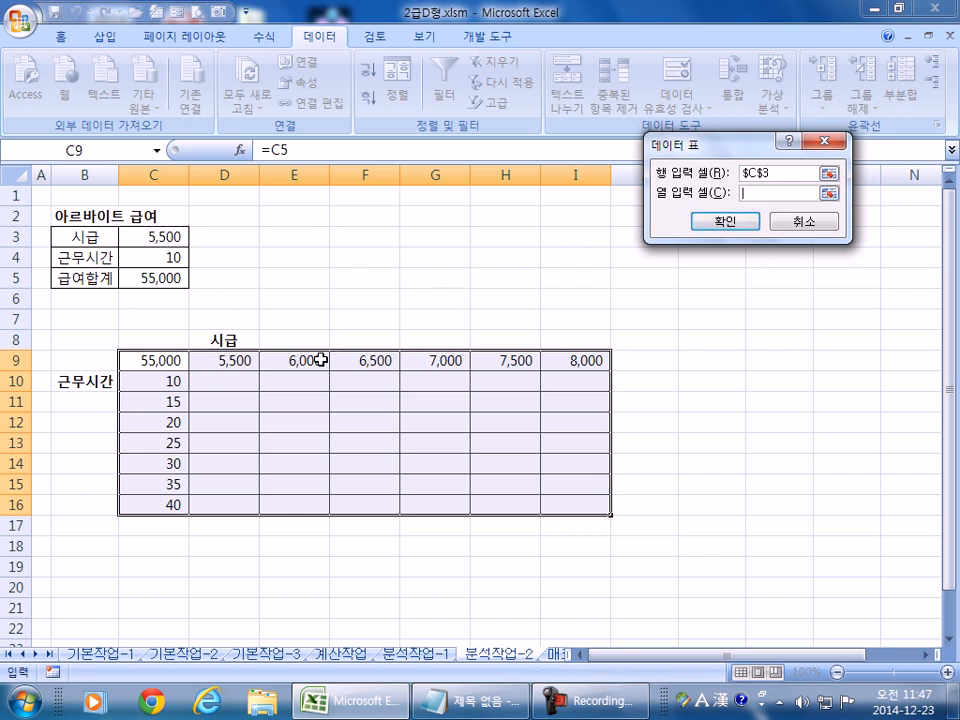
click(167, 257)
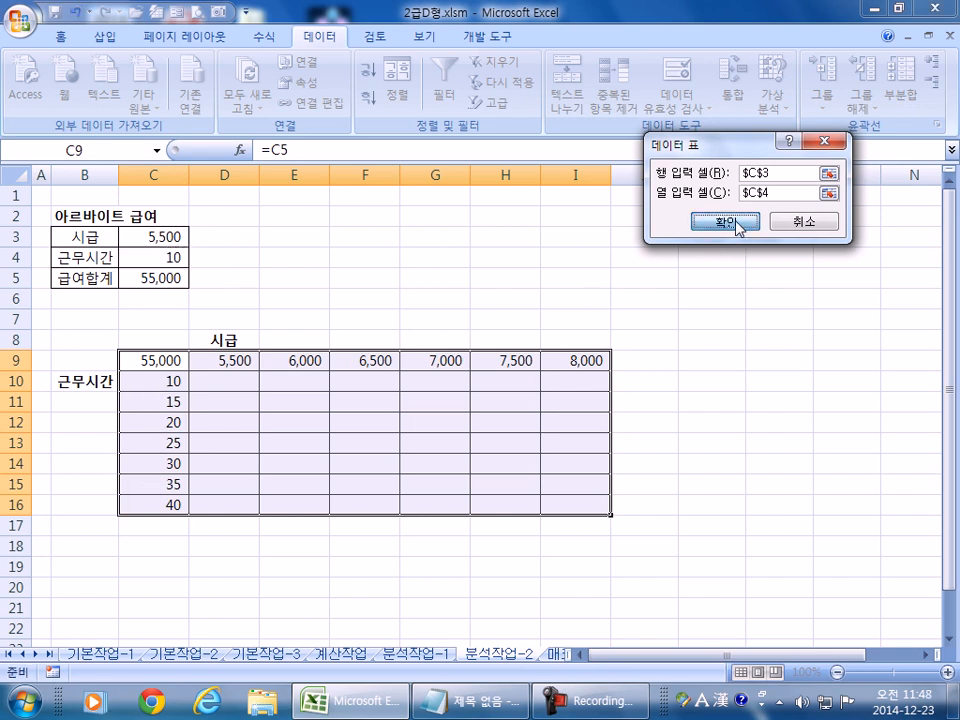
click(727, 222)
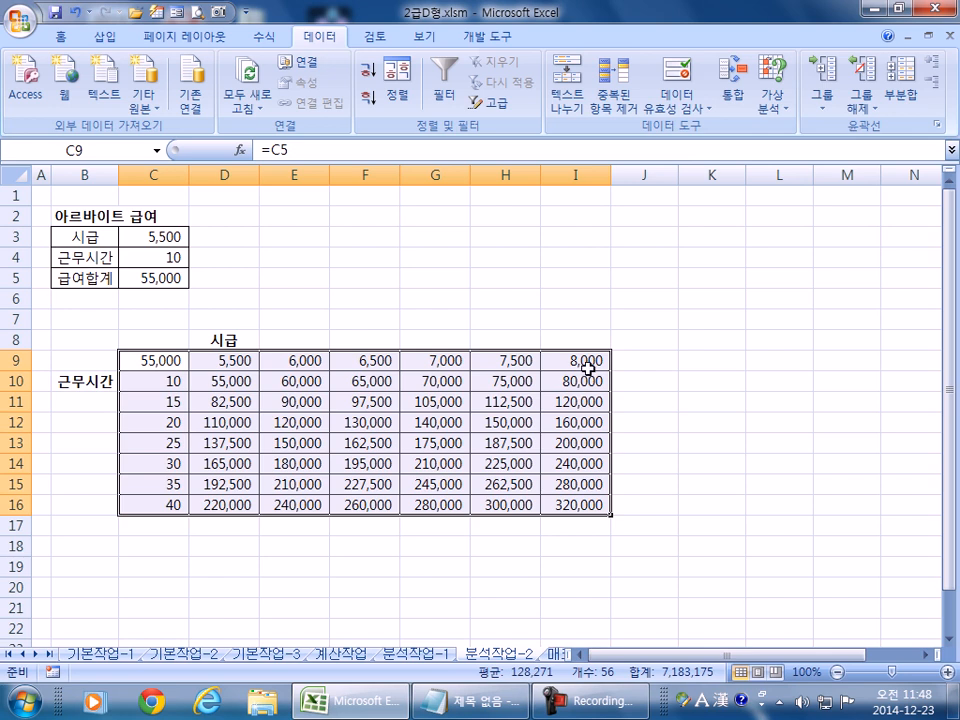
- Deselect the finished data table and open the 매크로작업 sheet
click(156, 502)
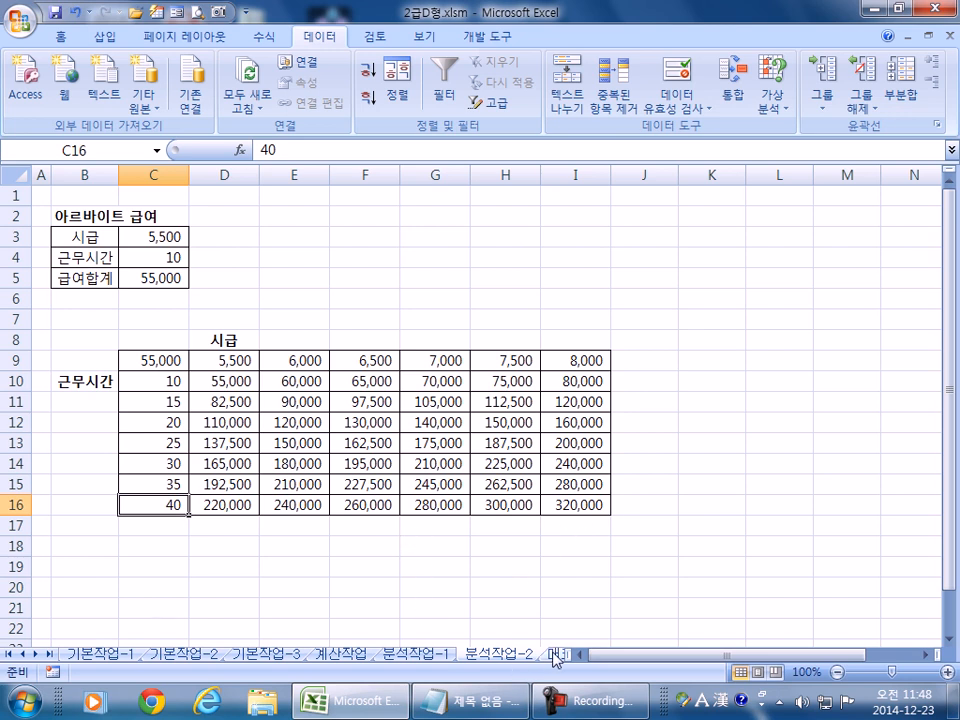
double_click(585, 654)
click(580, 656)
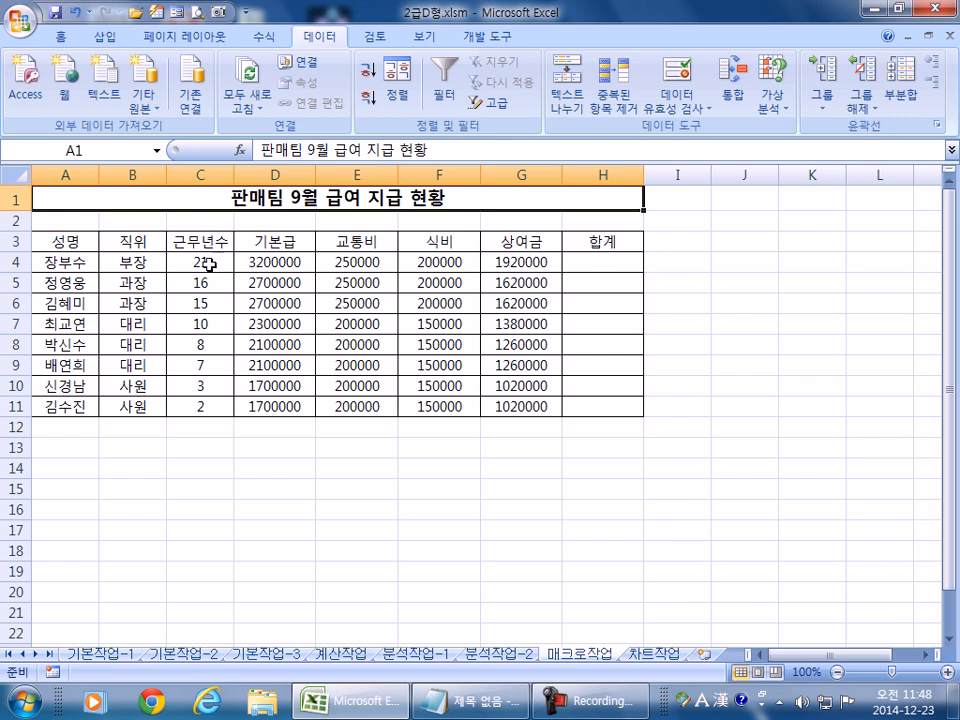
- Try filling the 합계 column H4:H11 by applying AutoSum to the range D4:H11
drag(283, 264, 596, 411)
drag(285, 266, 600, 410)
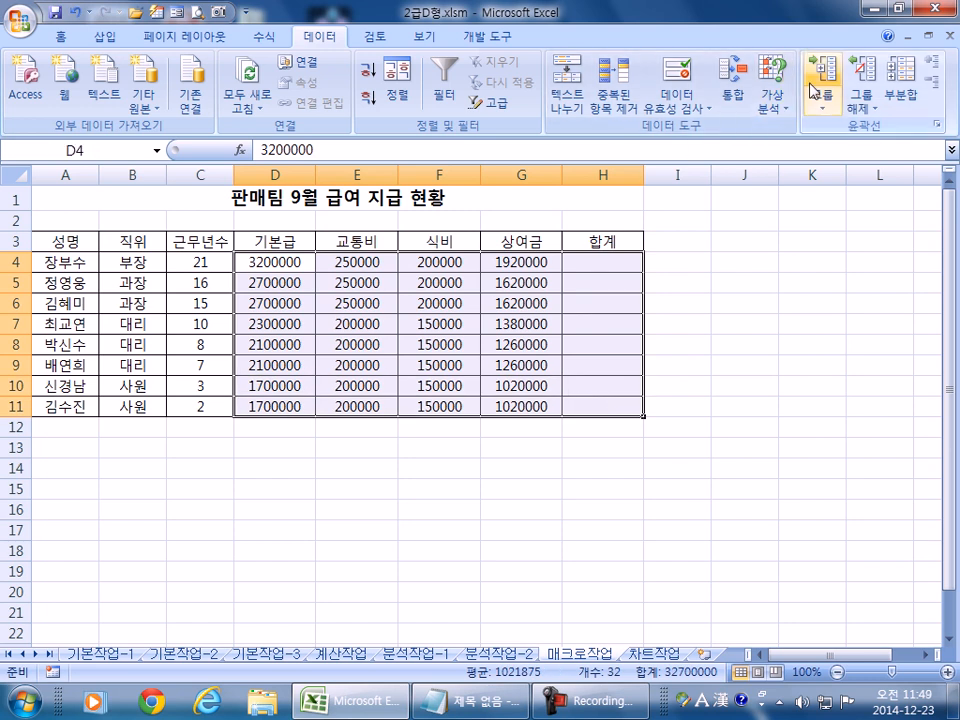
click(260, 37)
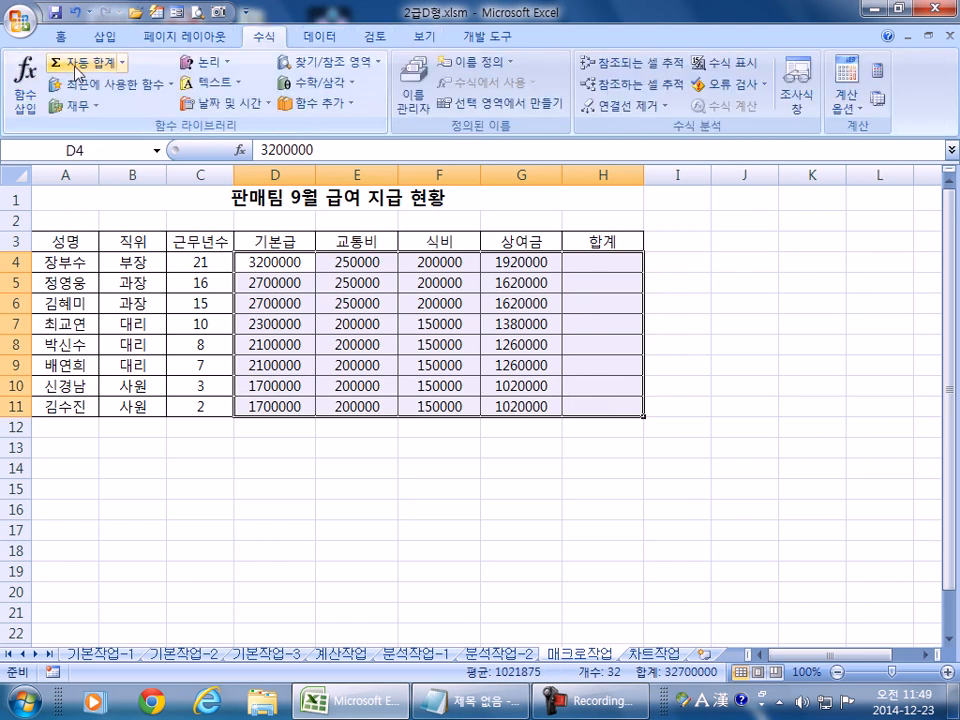
click(61, 40)
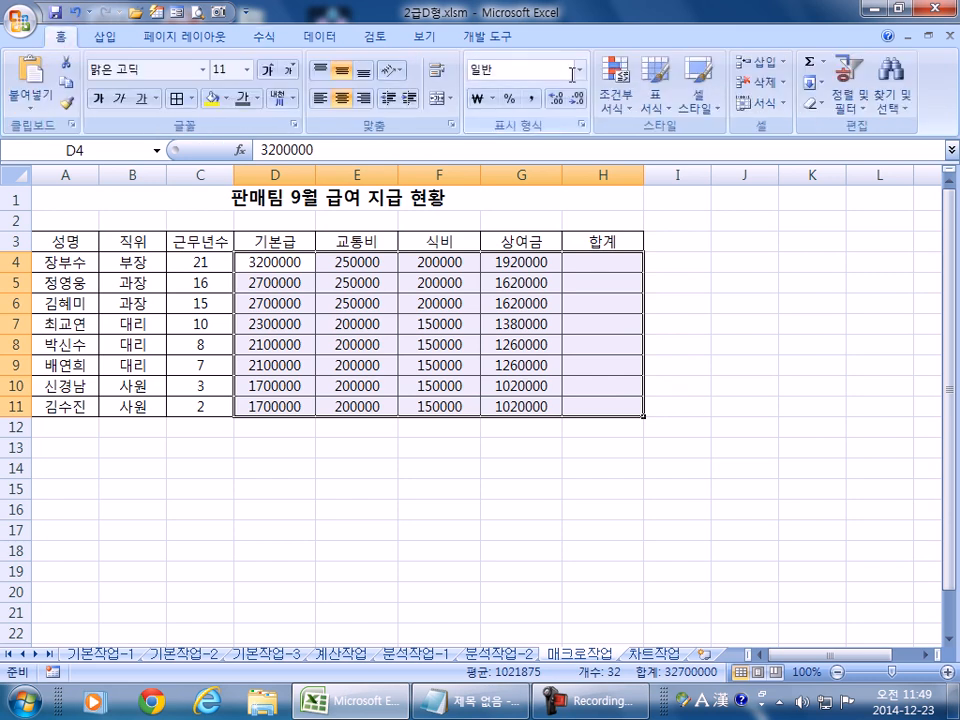
click(810, 66)
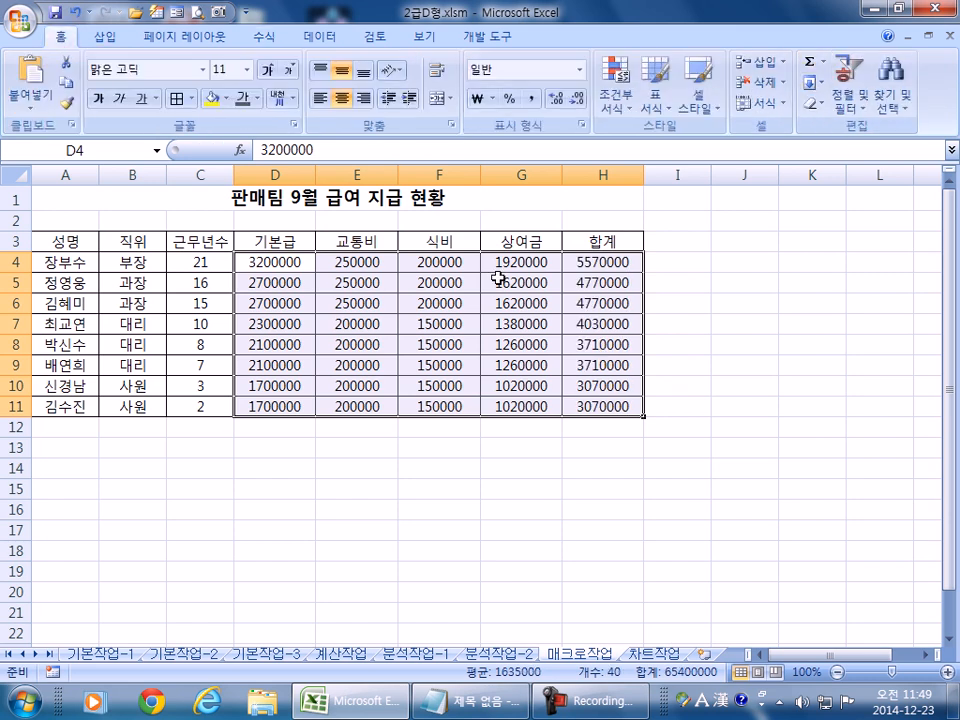
- Check the SUM formula in H4, and clear the trial totals from H4:H11
click(728, 341)
drag(603, 262, 603, 407)
click(595, 262)
double_click(595, 262)
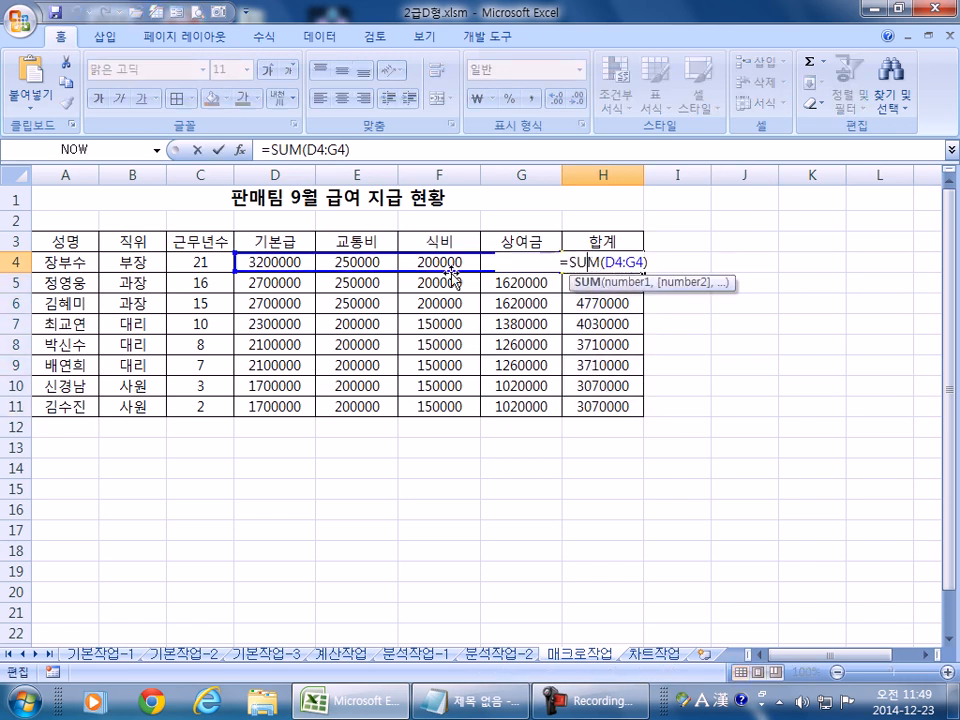
key(Escape)
drag(610, 268, 587, 411)
key(Delete)
key(Home)
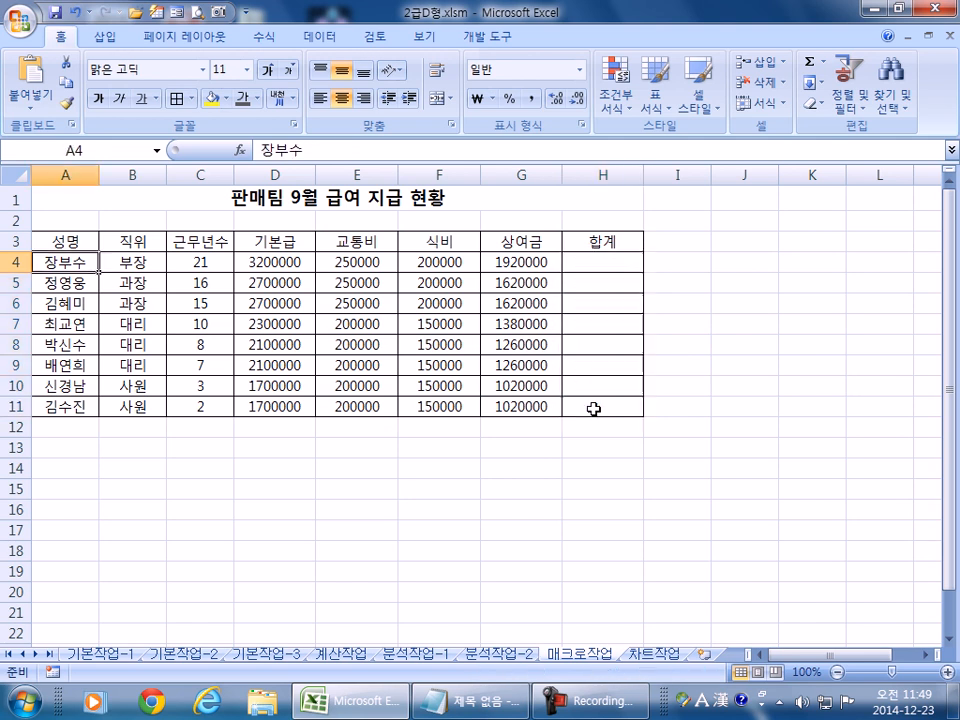
click(71, 196)
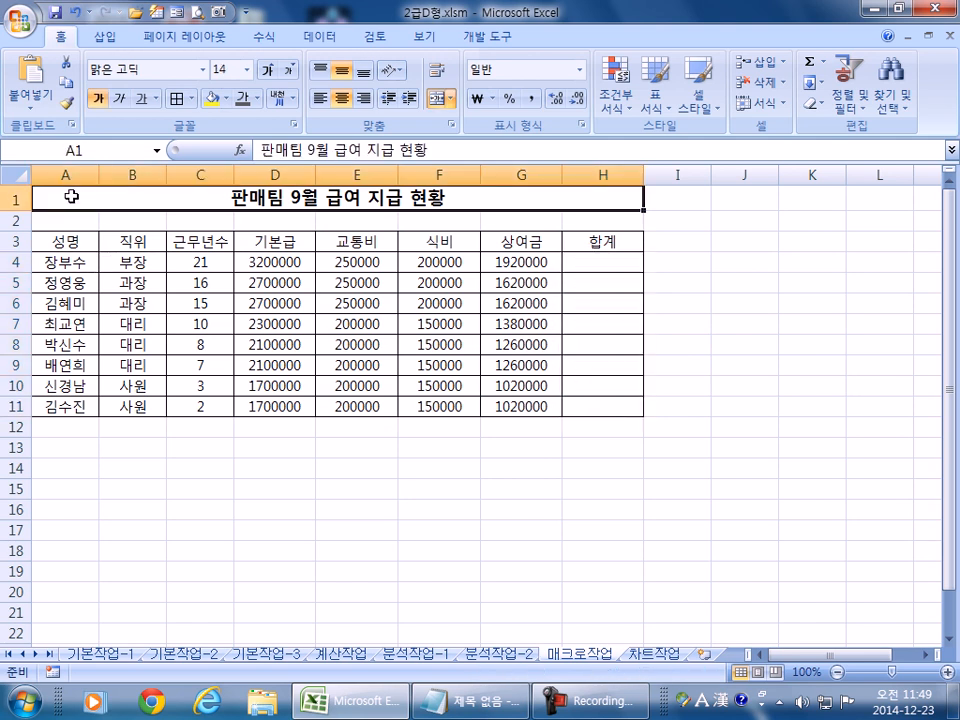
drag(598, 257, 580, 410)
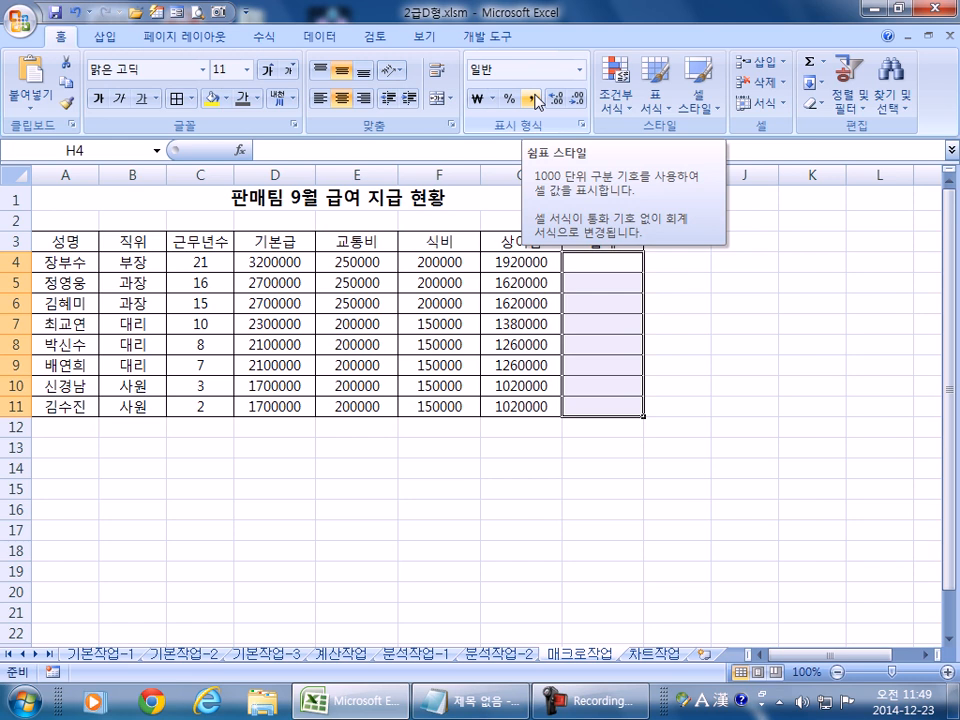
- With title cell A1 selected, start recording a macro named 합계 in 현재 통합 문서
click(64, 197)
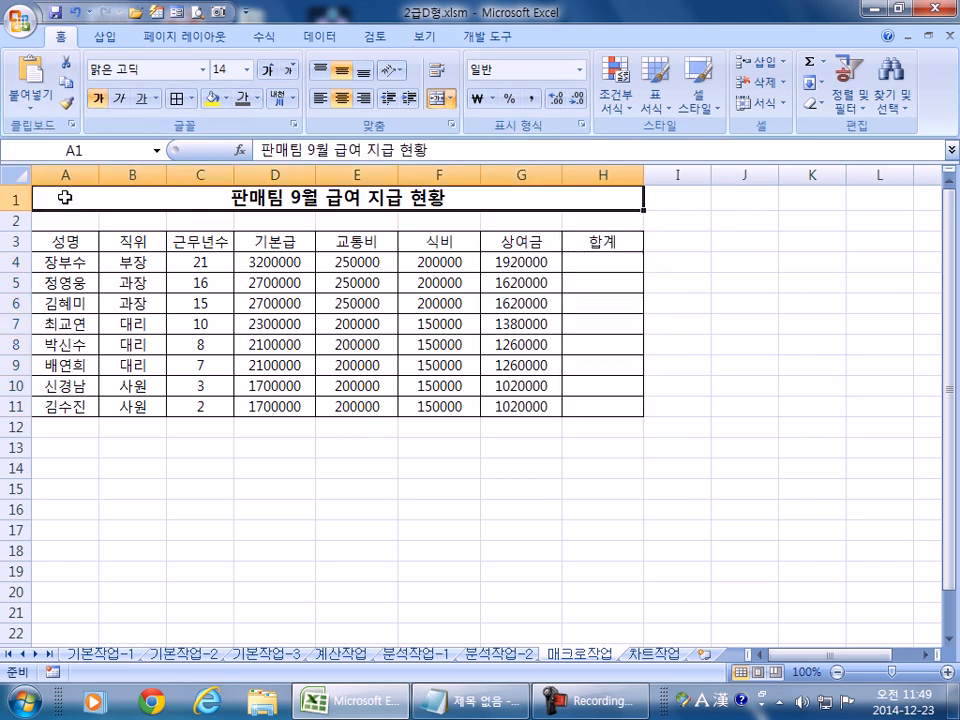
click(486, 36)
click(128, 66)
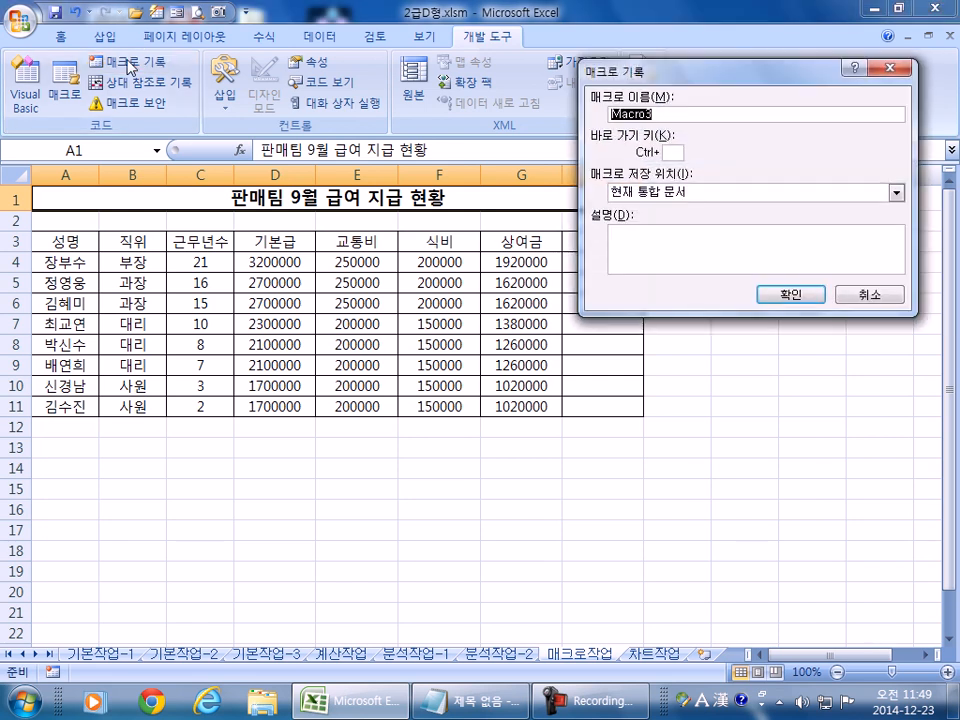
text(GKQRp)
key(shift+Home)
key(Hangul)
text(합ㄱ)
key(Return)
- Total each employee's 기본급 through 상여금 into H4:H11 with AutoSum on D4:H11, and stop the macro recording with the title cell selected
click(291, 263)
drag(291, 263, 591, 405)
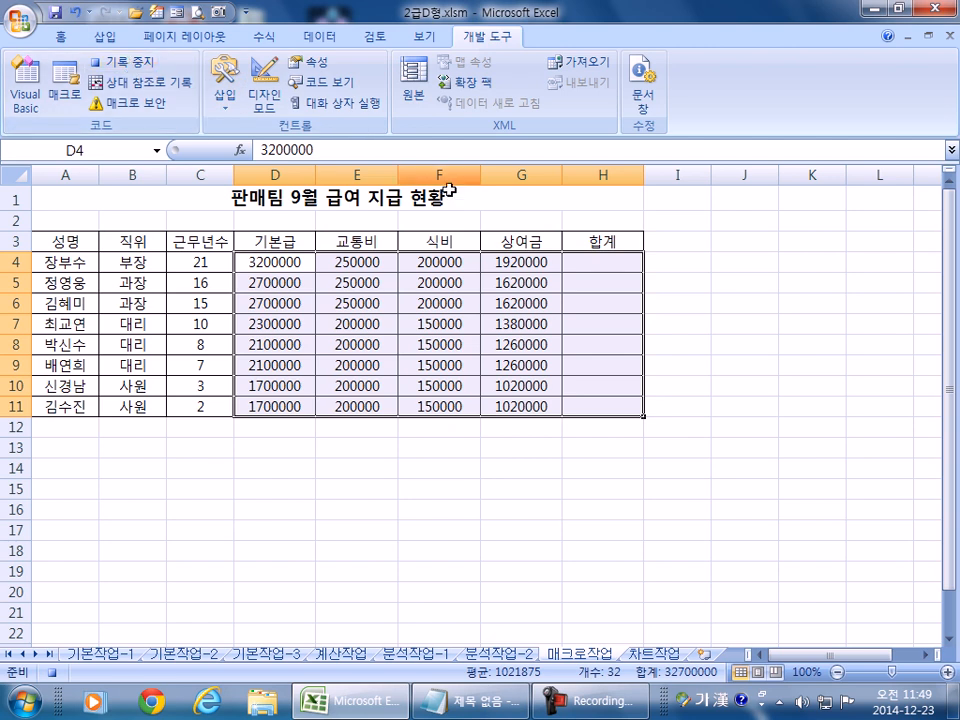
click(48, 37)
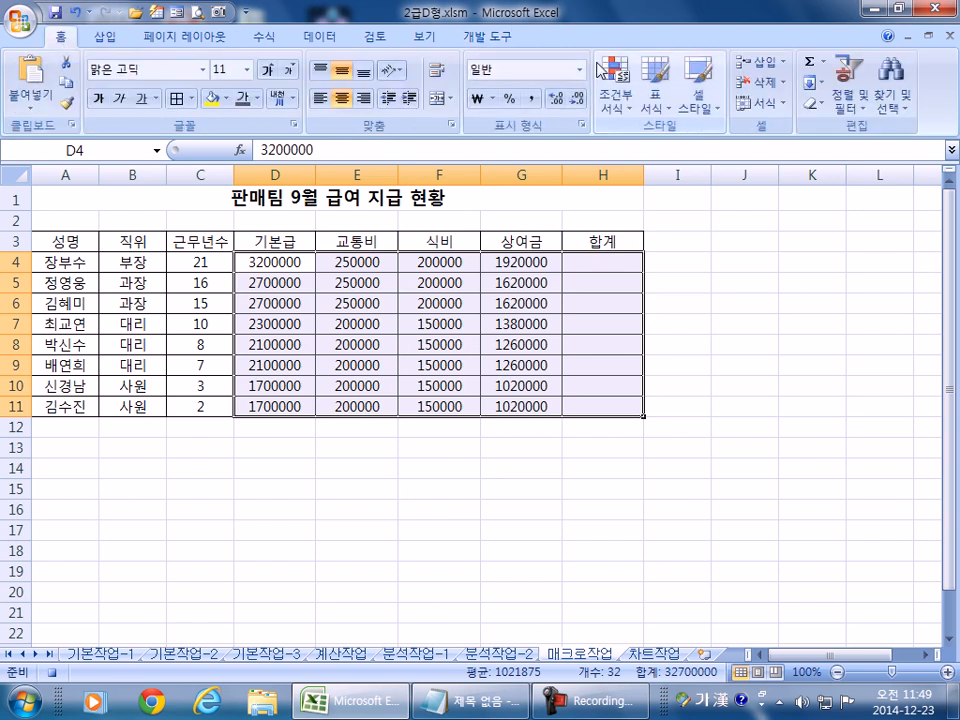
click(816, 62)
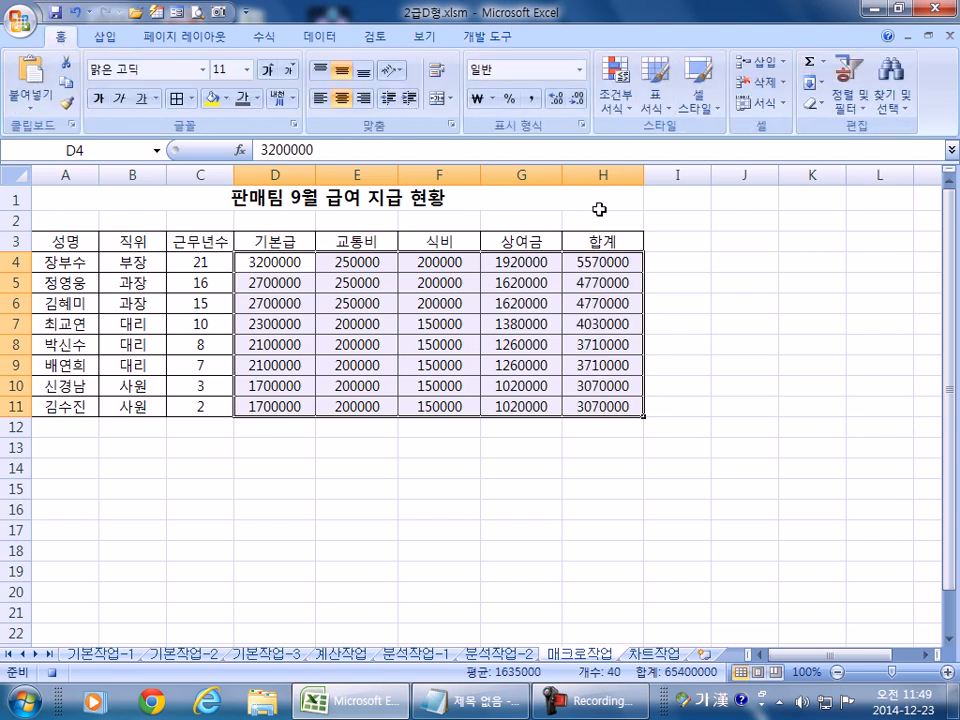
click(125, 203)
click(487, 37)
click(100, 64)
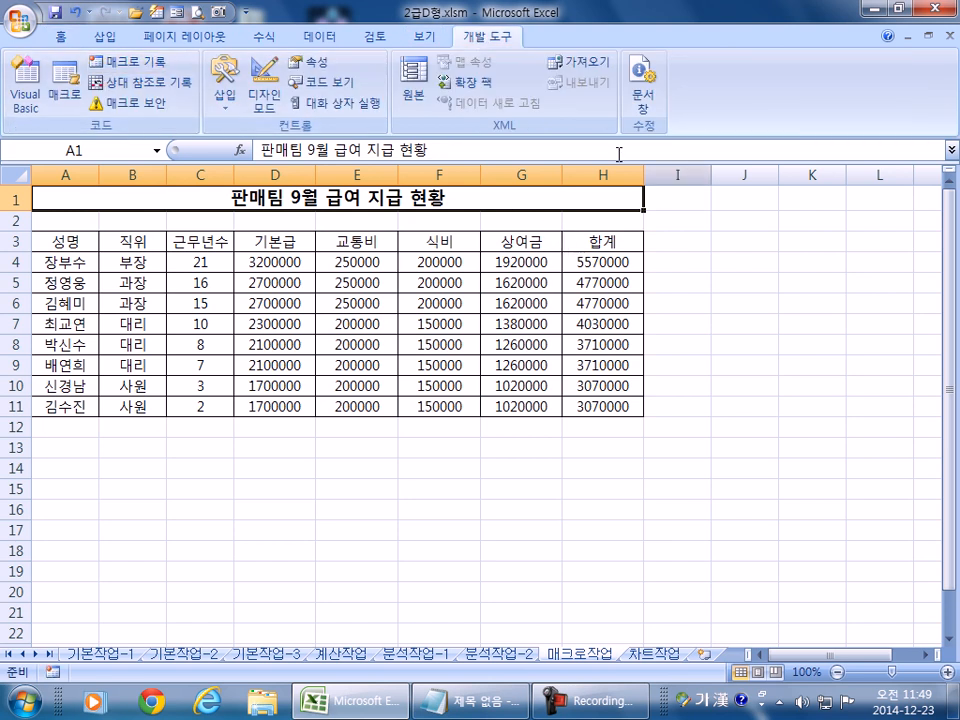
- With title cell A1 selected, start recording a macro named 쉼표 in 현재 통합 문서
click(149, 66)
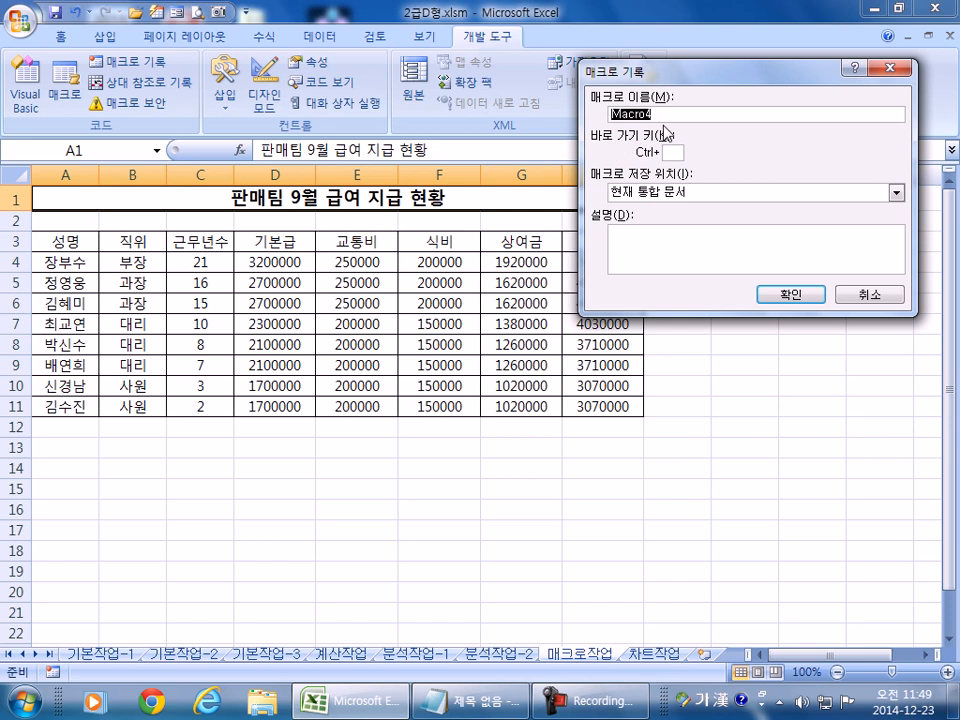
text(쉼)
key(Return)
- Apply the comma style to the 합계 values in H4:H11, select the title cell, and stop the macro recording
drag(605, 262, 602, 403)
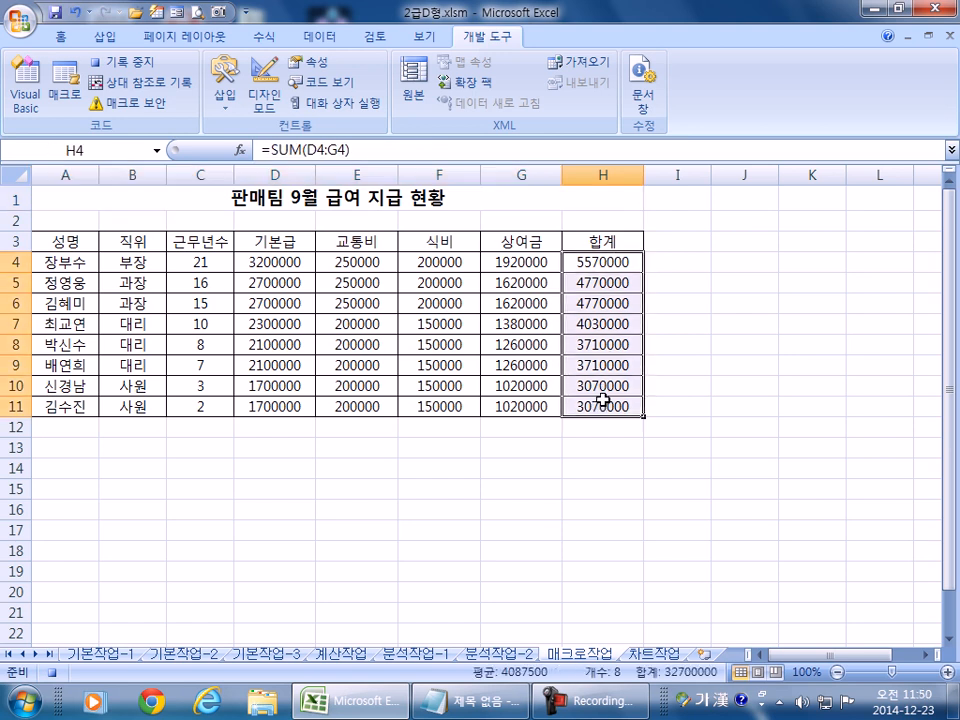
click(58, 36)
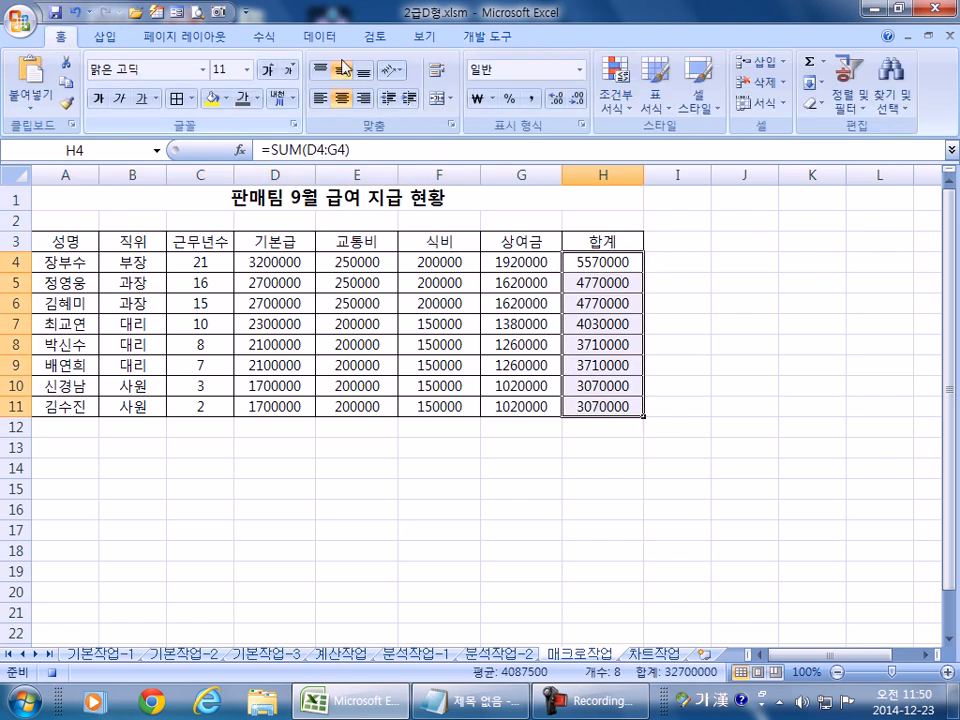
click(530, 99)
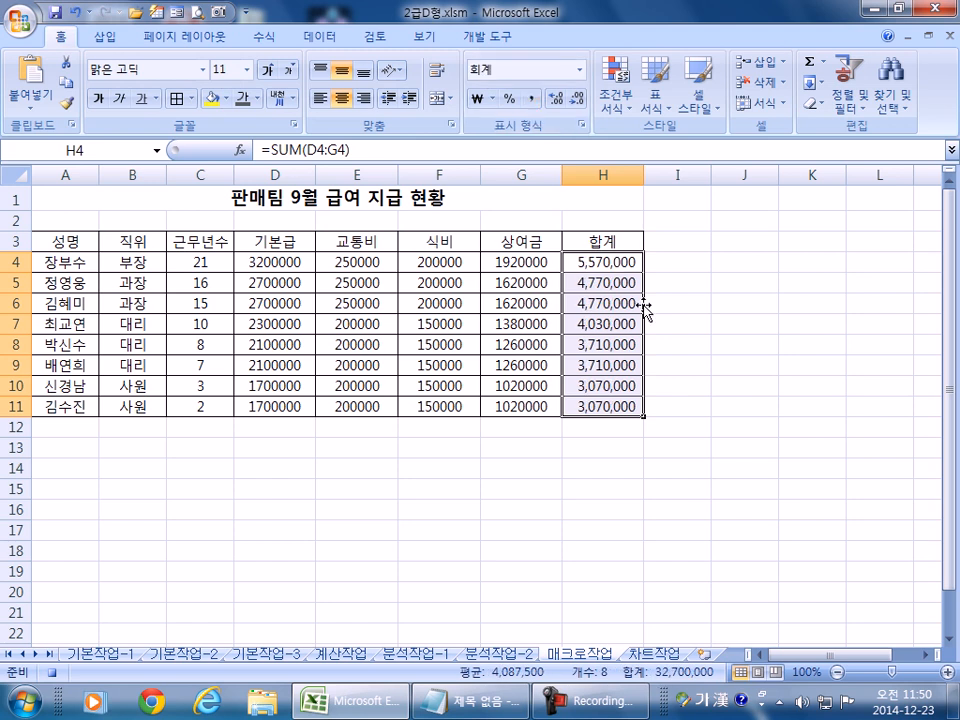
click(145, 197)
click(488, 36)
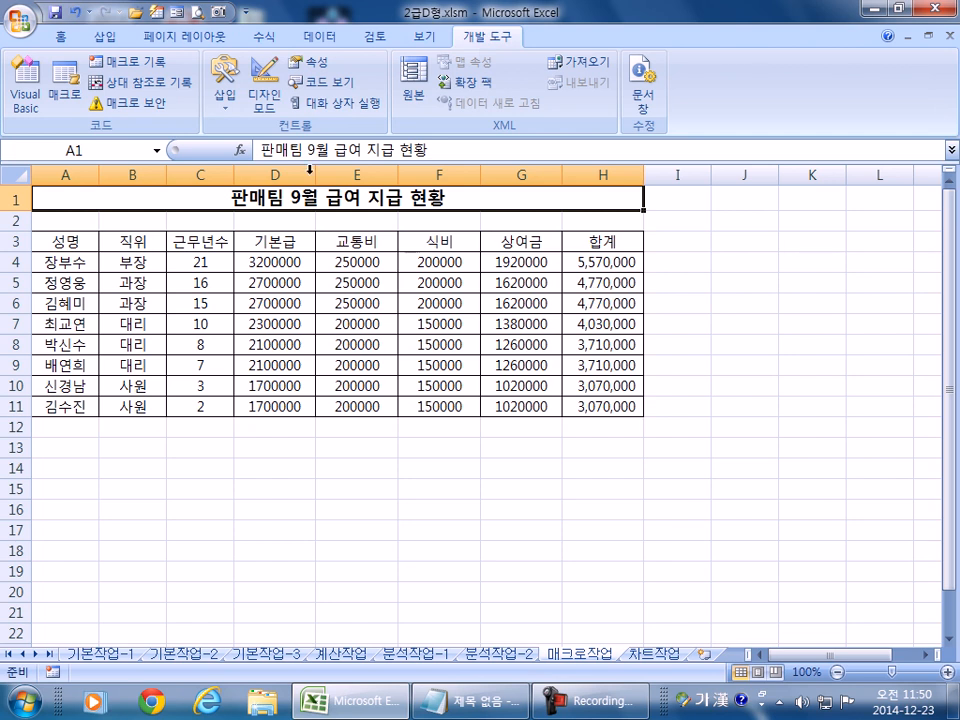
- Draw a smiley face shape over B13:C14, about 3.68 cm wide and 1.14 cm high
click(107, 38)
click(200, 85)
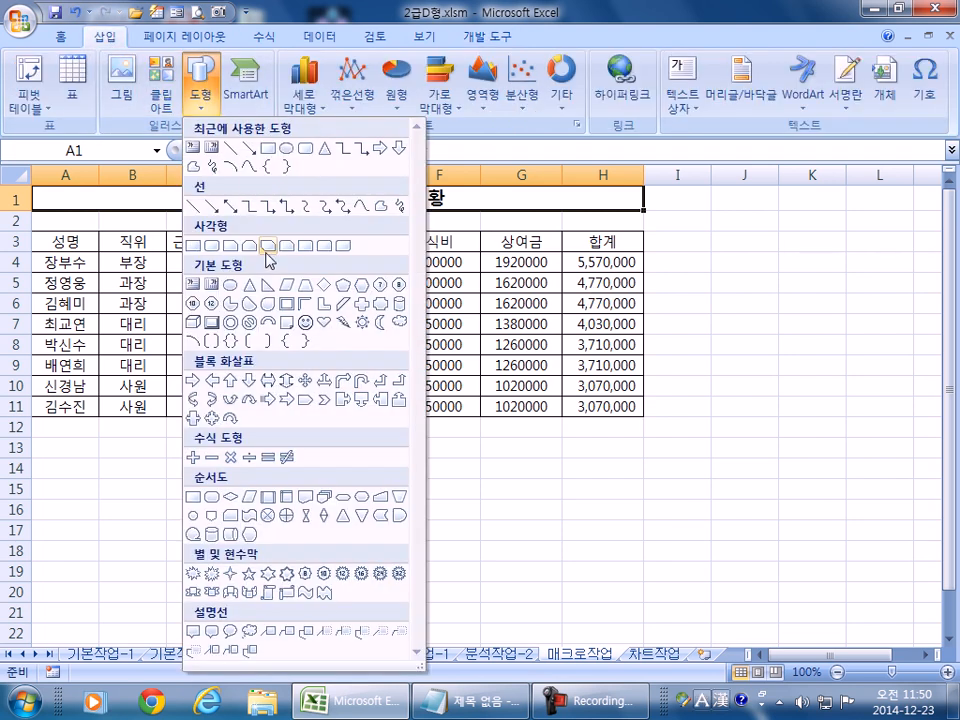
click(306, 323)
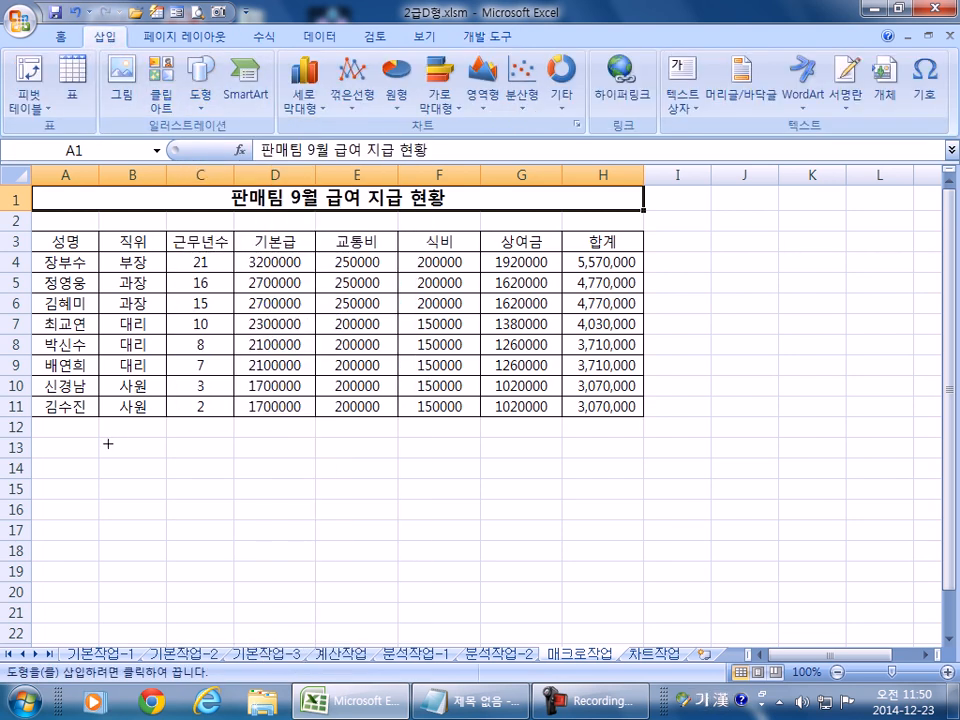
drag(97, 436, 228, 478)
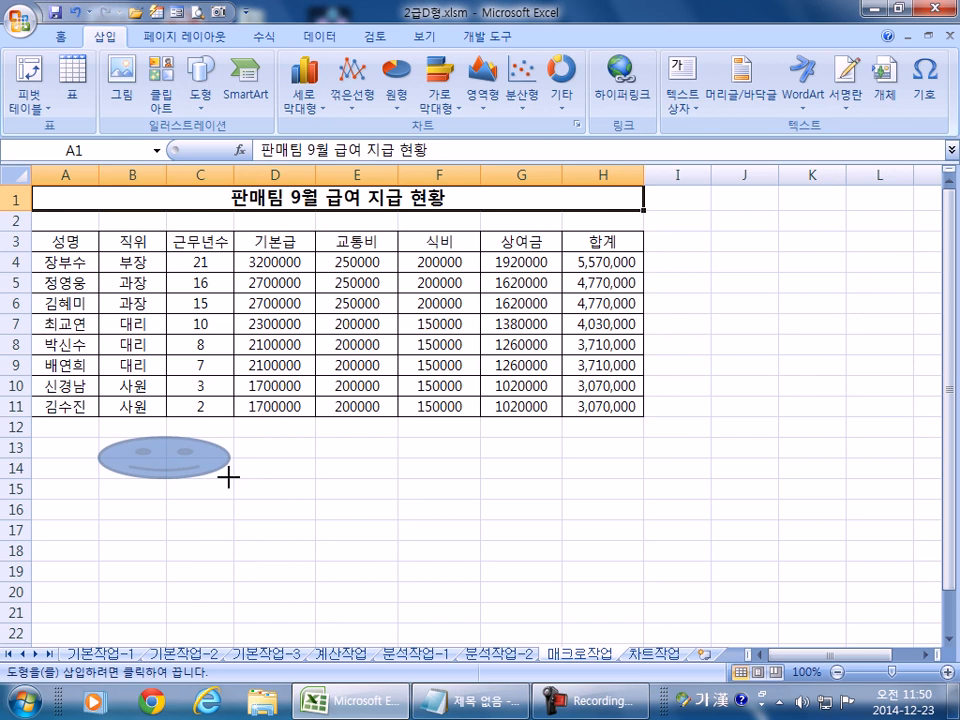
drag(228, 478, 228, 478)
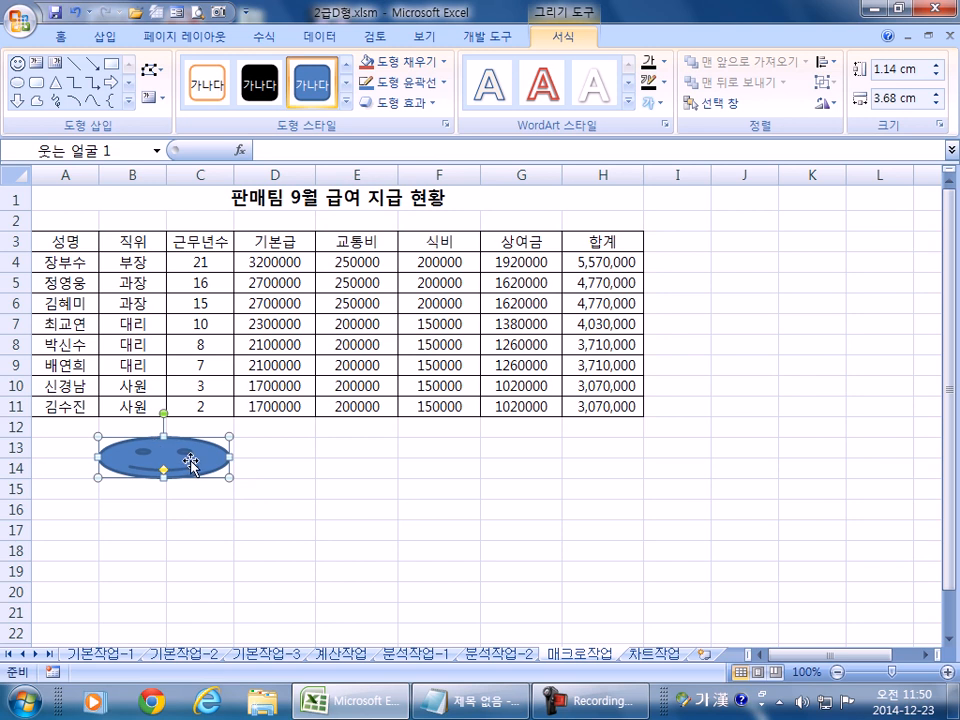
- Assign the 합계 macro to the smiley face shape and deselect the shape
right_click(190, 462)
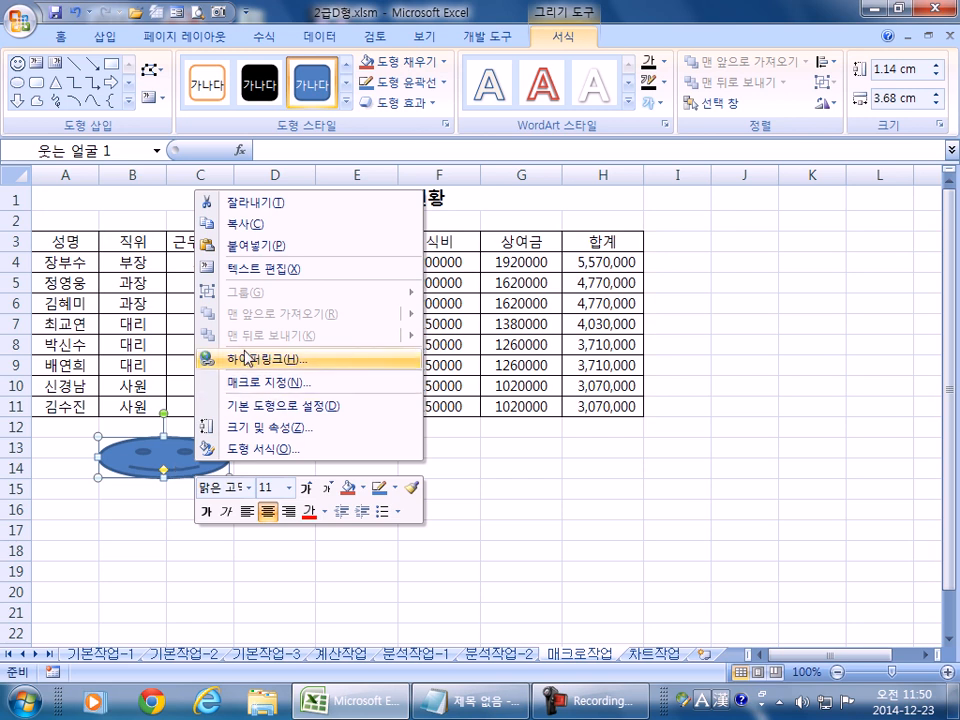
click(255, 383)
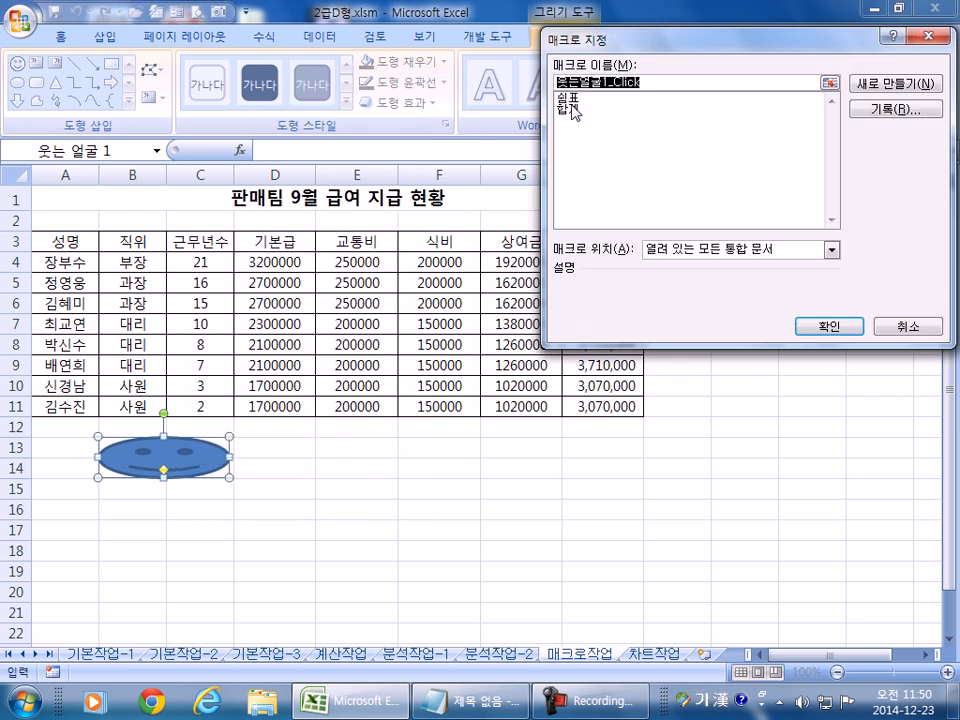
click(567, 108)
click(829, 326)
click(629, 496)
- Clear H4:H11 and reset its number format to 일반, and test the 합계 macro by running it from the smiley face
drag(603, 262, 596, 410)
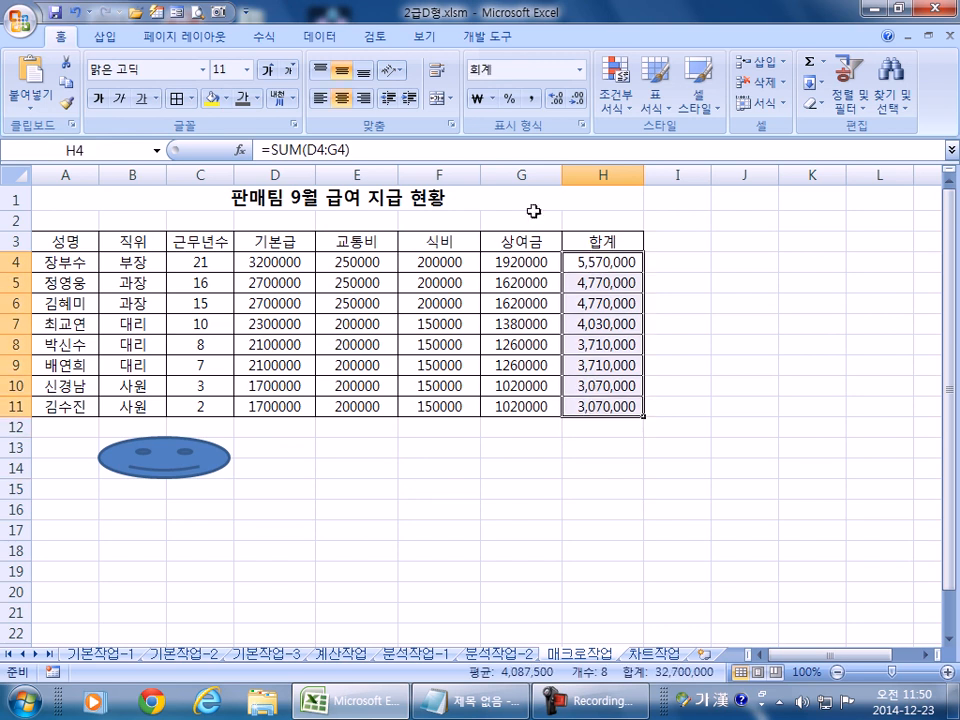
key(Delete)
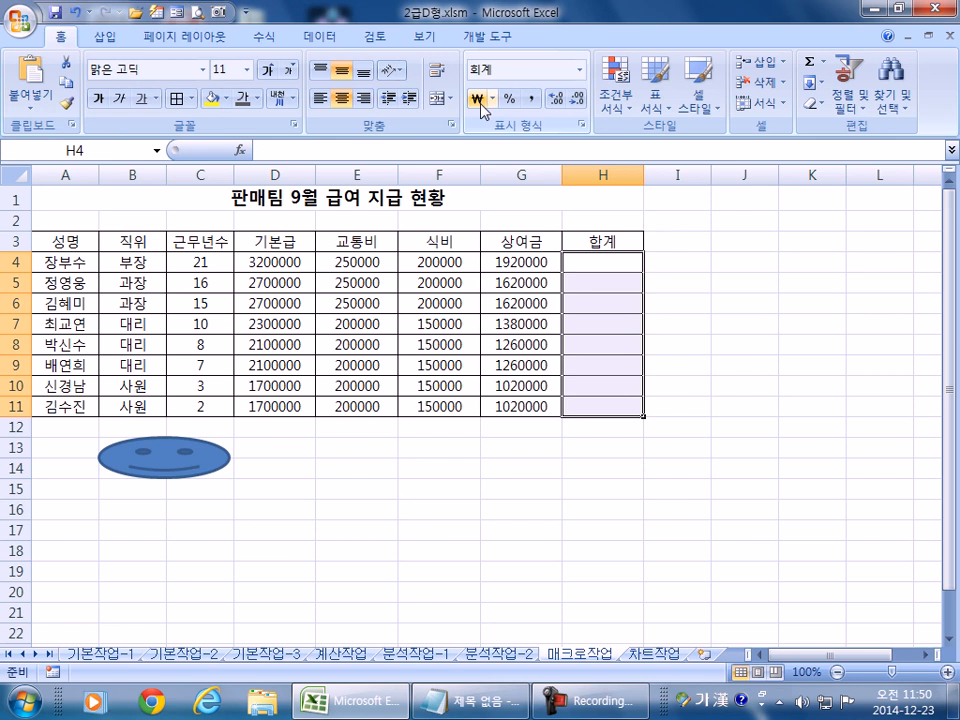
key(ctrl+1)
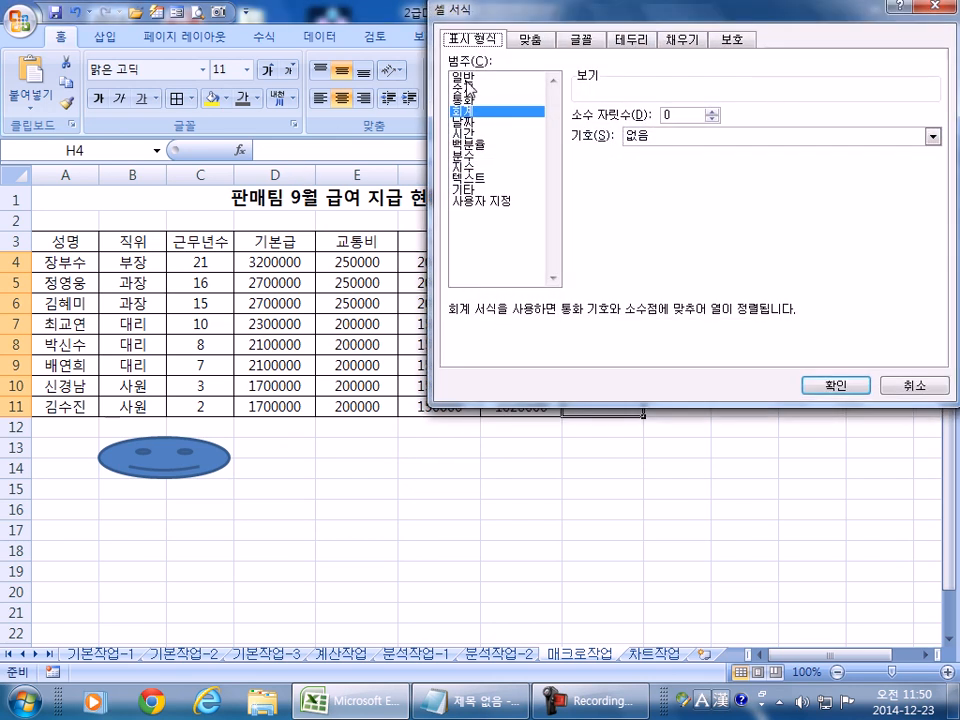
click(462, 77)
click(833, 386)
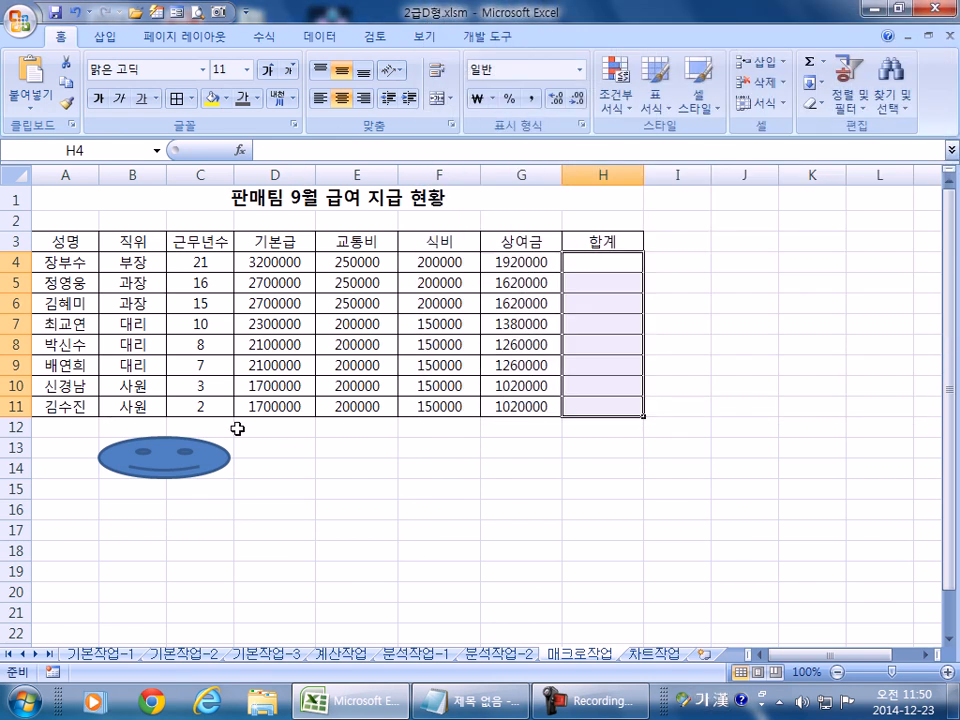
click(272, 509)
click(218, 474)
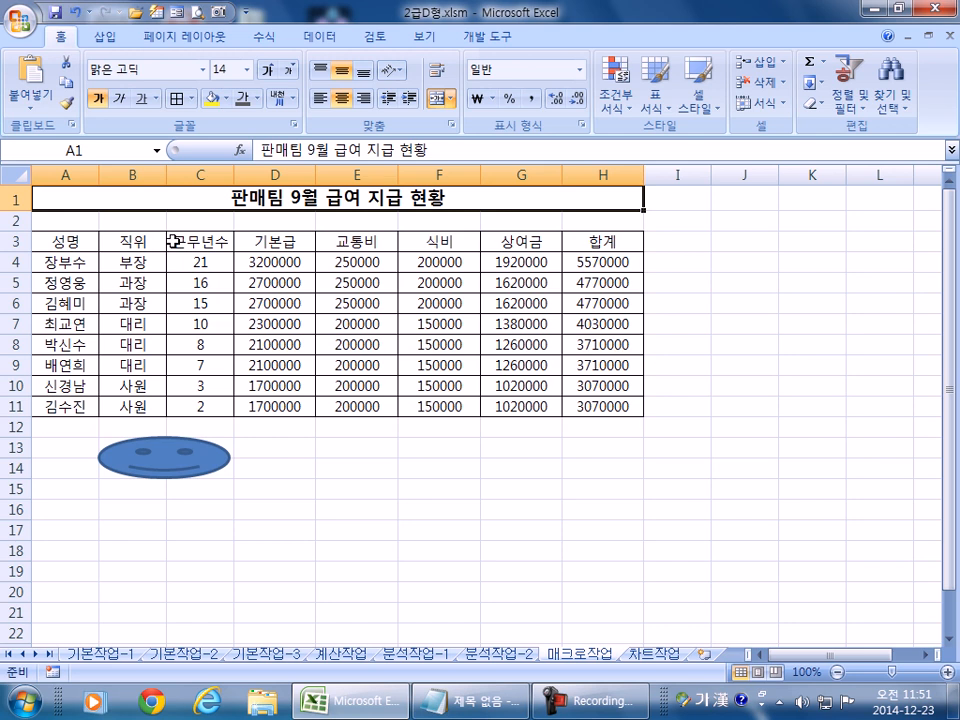
- Draw a sun shape over E13:F14, about 4.6 cm wide and 1.19 cm high
click(103, 37)
click(200, 85)
click(336, 323)
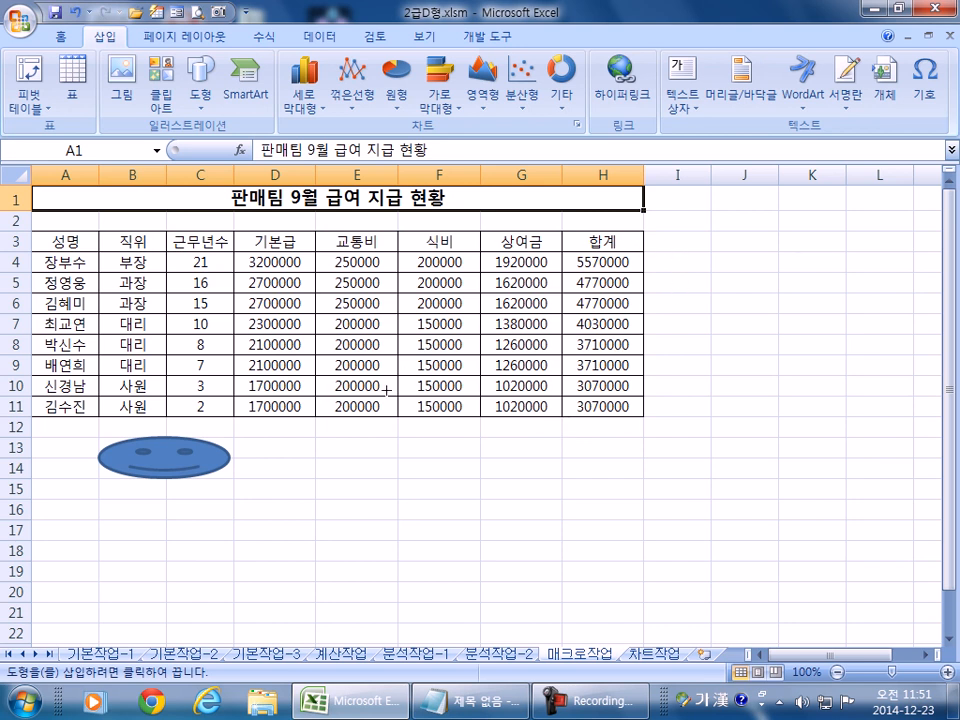
mouse_move(313, 436)
mouse_down()
mouse_move(458, 466)
mouse_move(477, 479)
mouse_up()
- Assign the 쉼표 macro to the sun shape, and run it from the shape to format the 합계 column
right_click(420, 460)
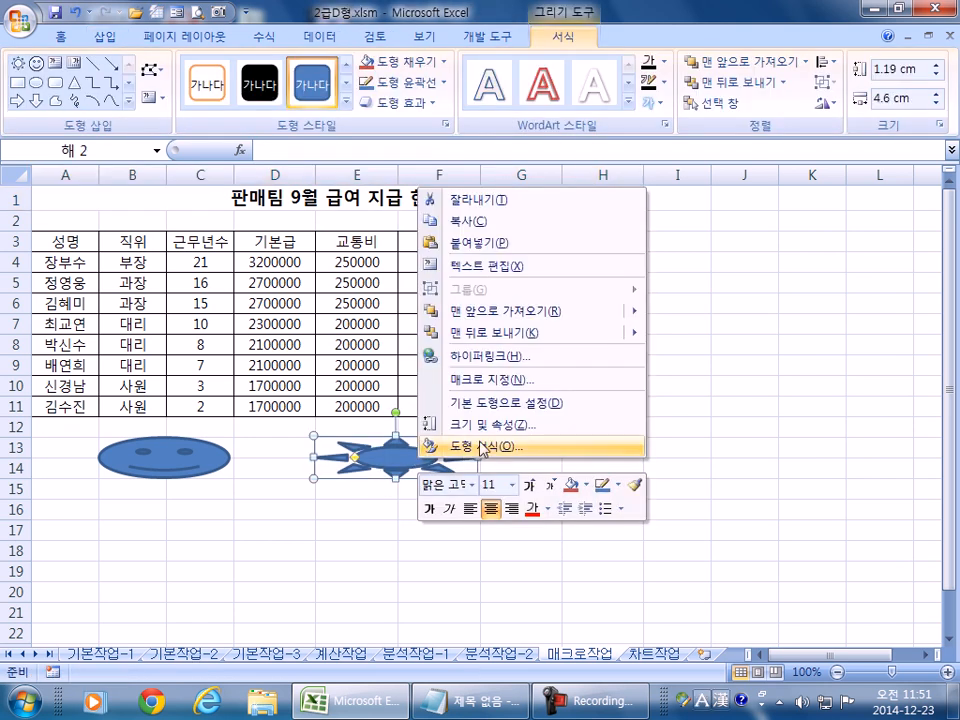
click(485, 380)
click(522, 114)
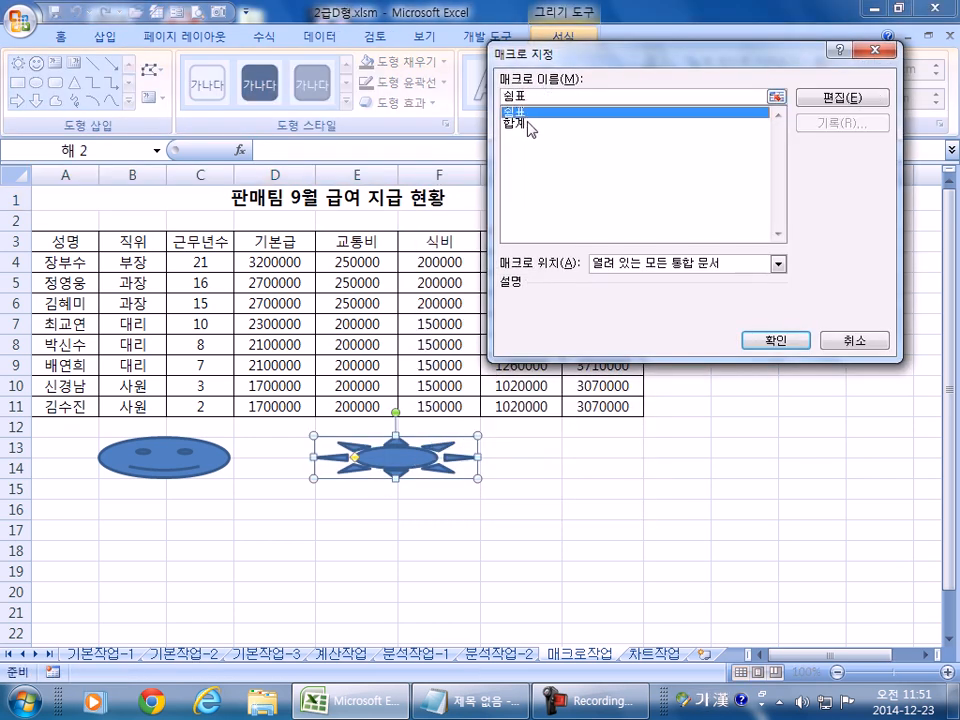
click(776, 344)
click(660, 557)
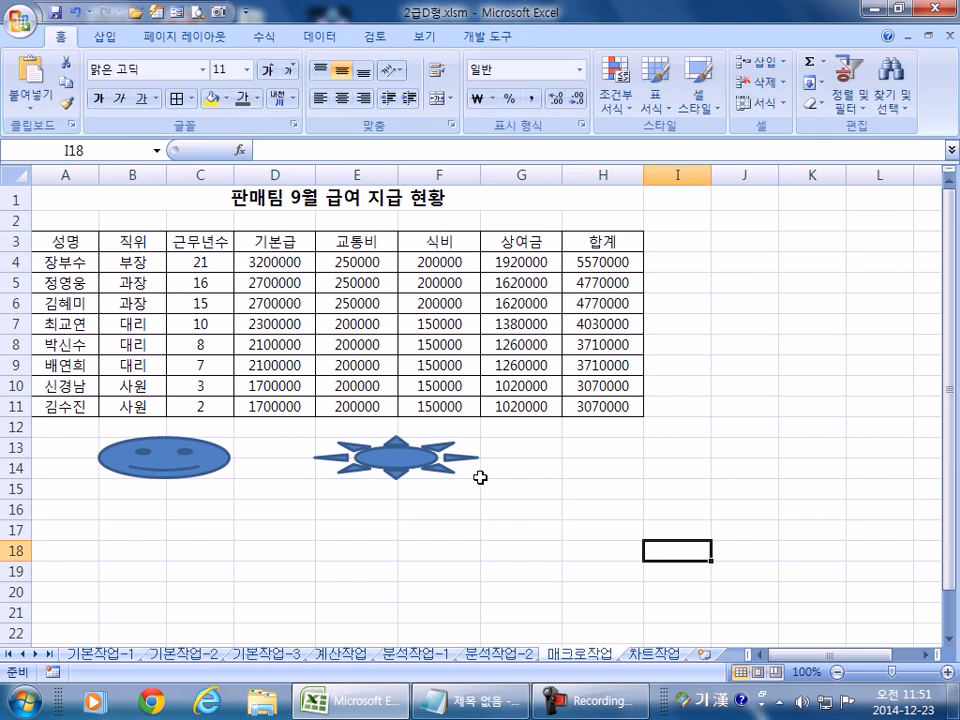
click(428, 463)
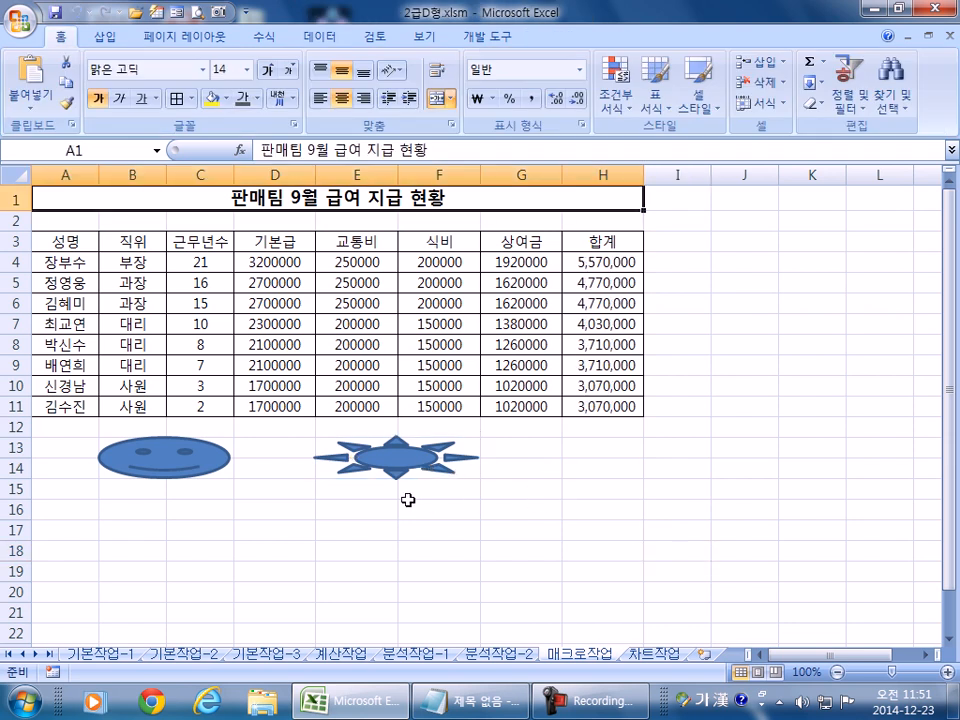
- Clear the totals in H4:H11 and refill them by running the 합계 macro from the smiley face
drag(587, 261, 590, 406)
key(Delete)
click(590, 528)
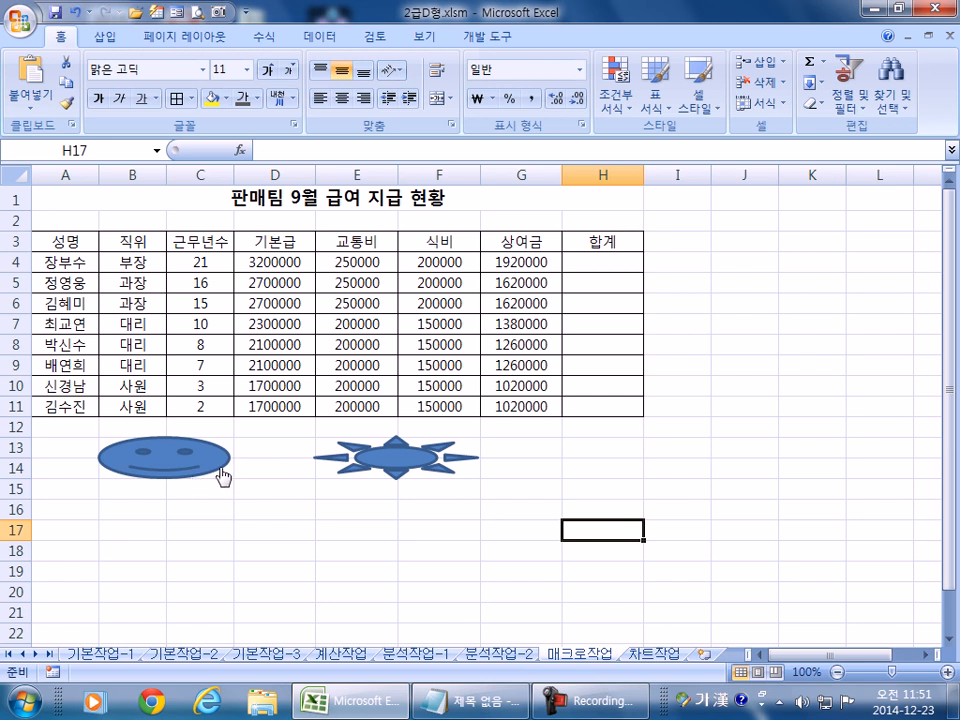
click(209, 468)
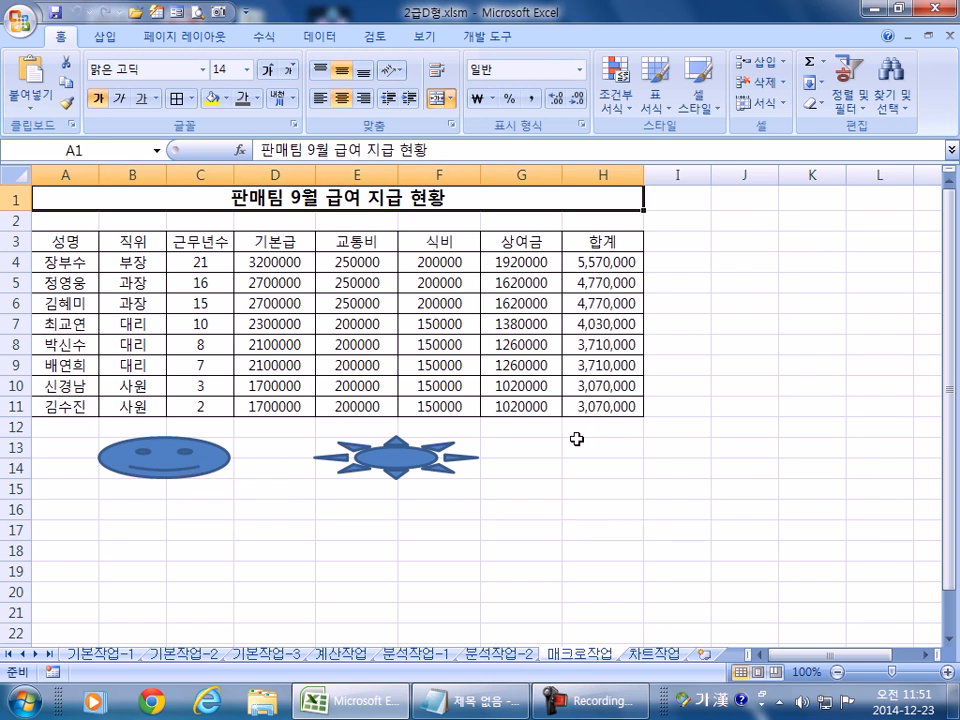
- Reset the number format of H4:H11 to 일반, and reapply the comma format by running the sun shape's 쉼표 macro
drag(602, 264, 598, 410)
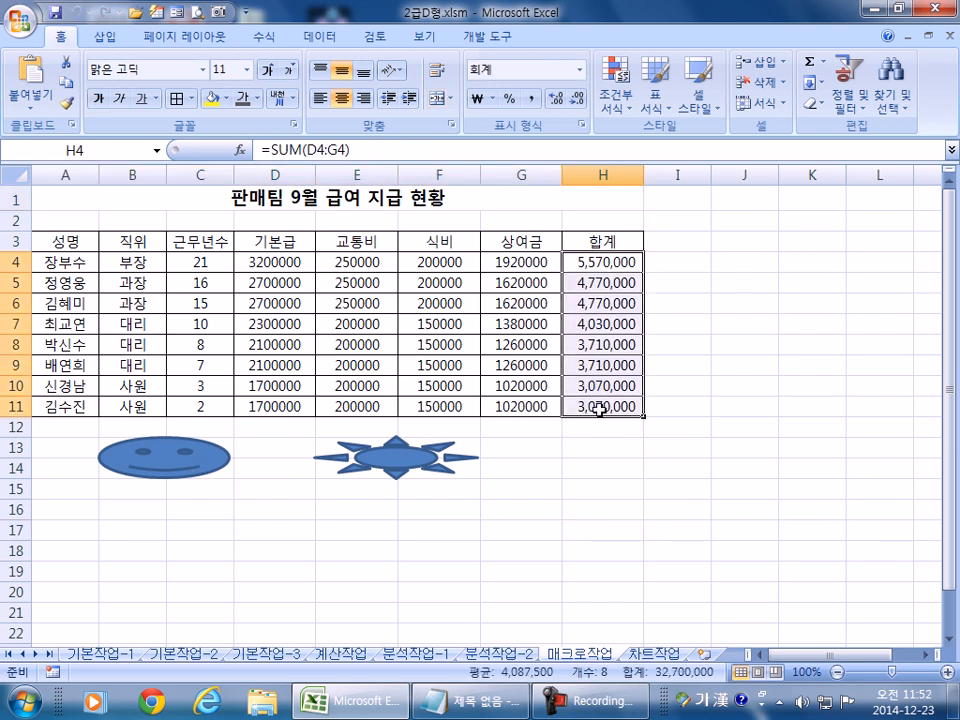
key(ctrl+1)
click(499, 77)
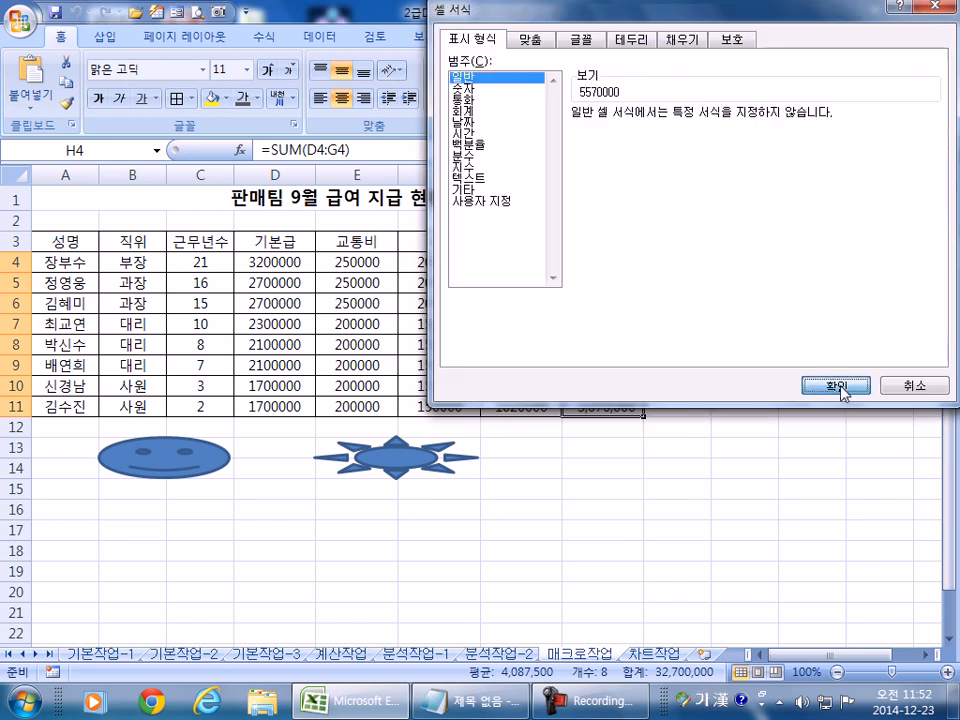
click(836, 386)
click(689, 537)
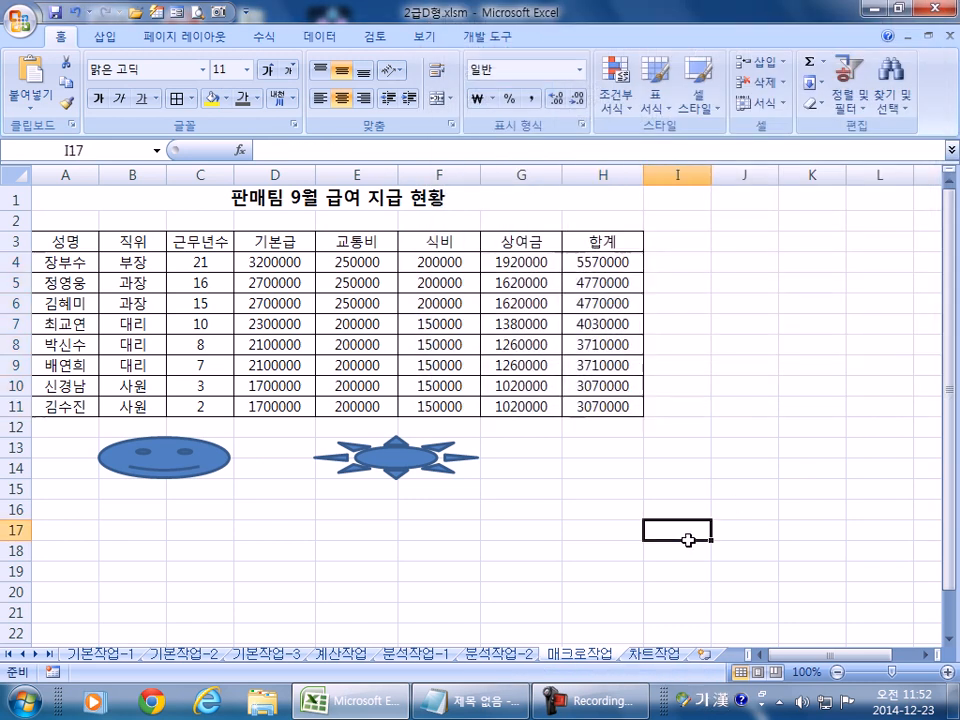
click(424, 462)
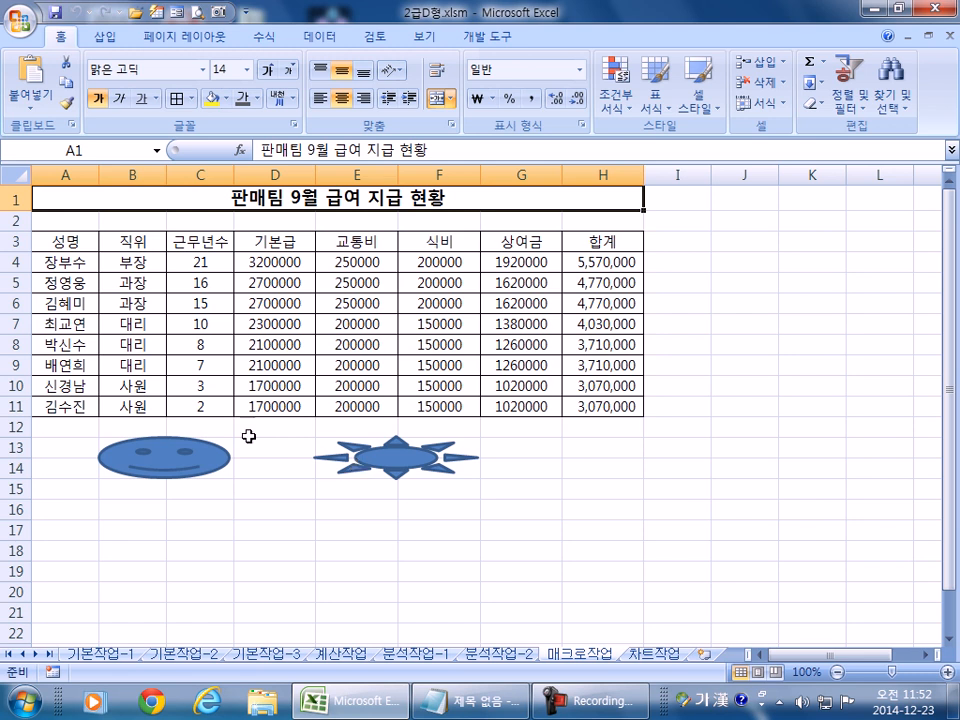
- Add the text label 합계 to the smiley face shape
right_click(168, 463)
key(x)
key(Hangul)
text(합계)
click(276, 521)
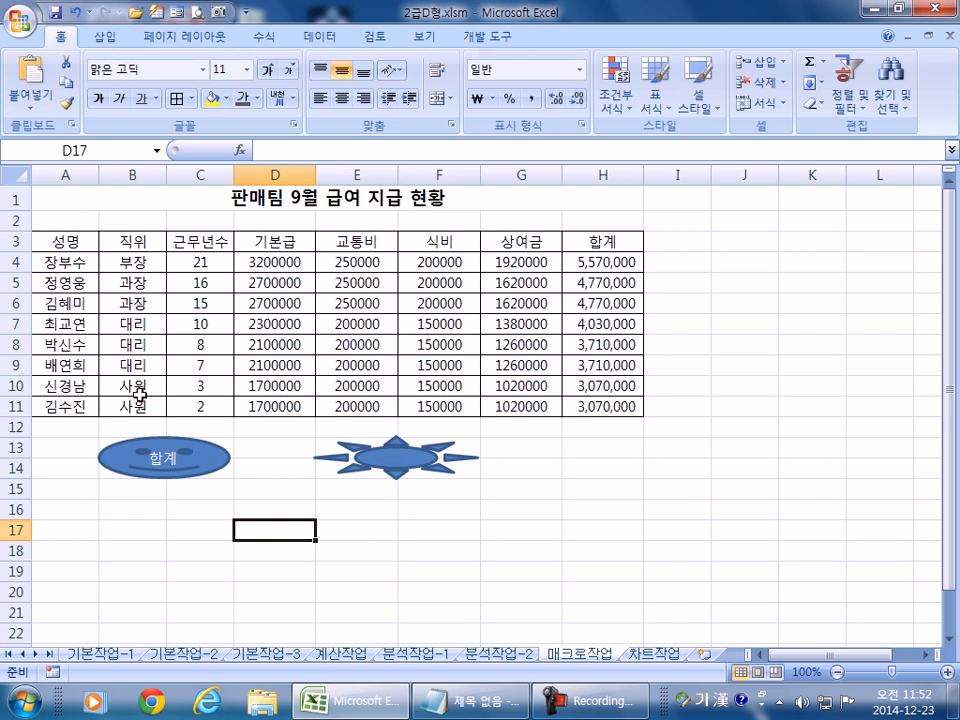
- Reopen the smiley face's label for editing, leave it as is, and run the shape's 합계 macro
right_click(162, 462)
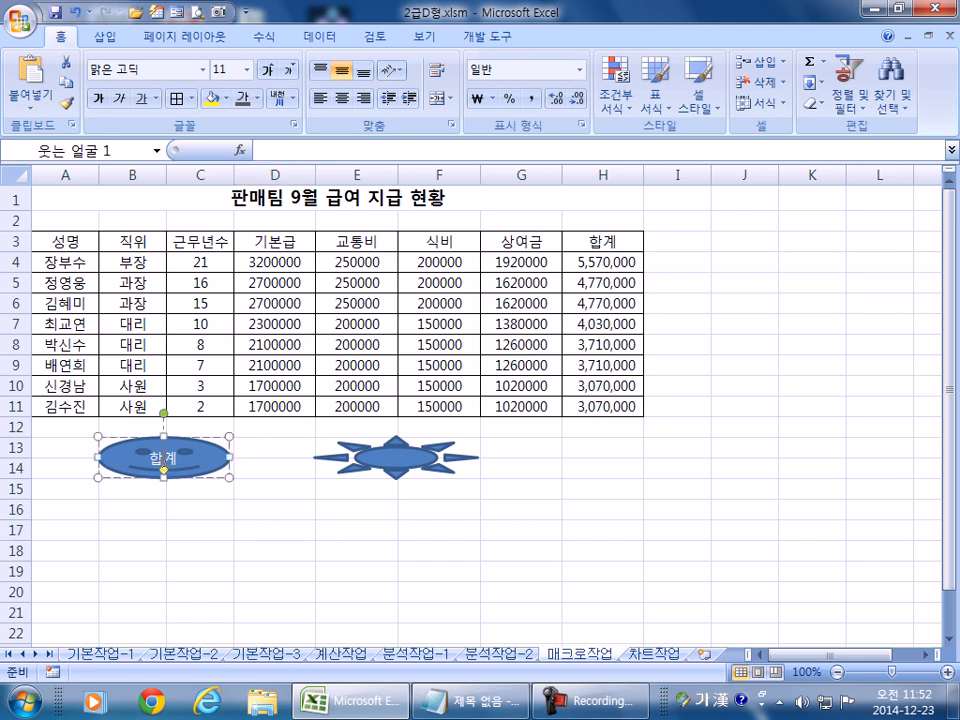
click(151, 462)
click(248, 549)
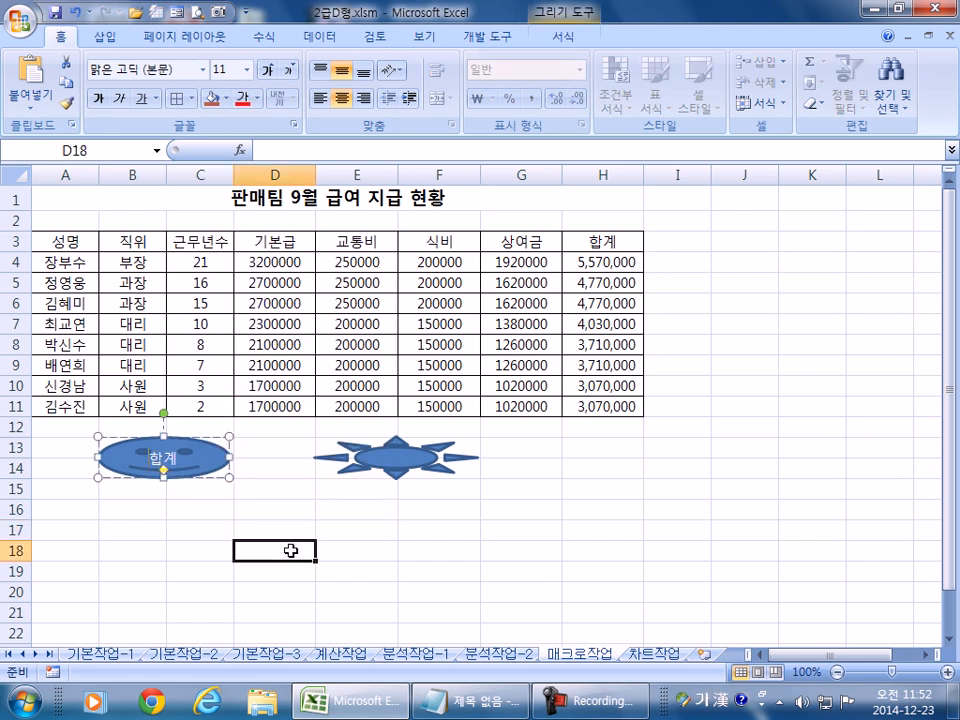
click(167, 462)
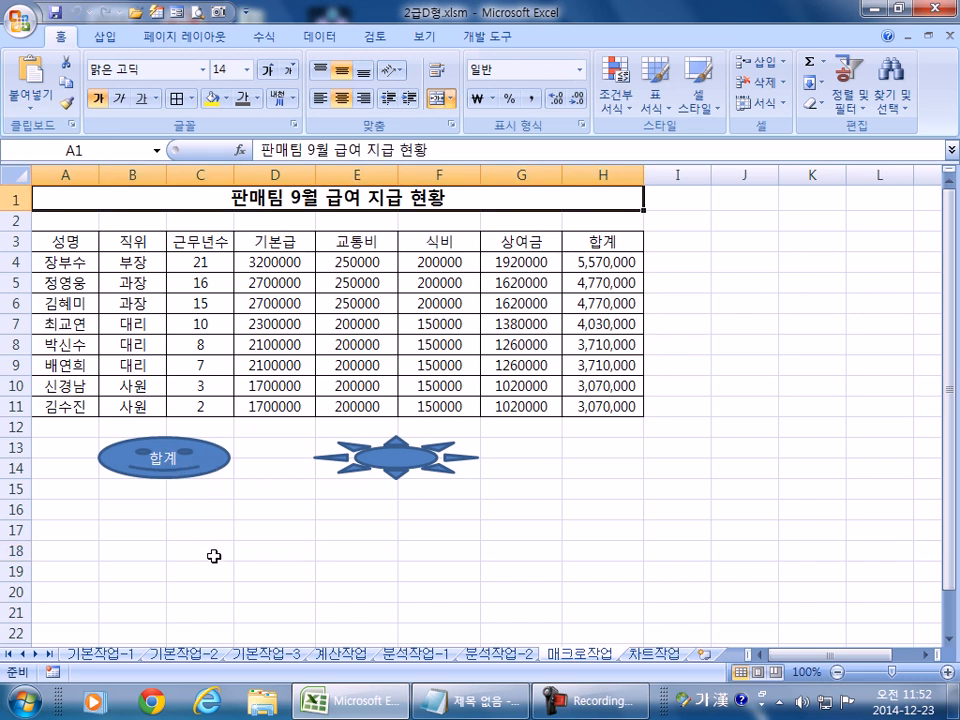
- Delete the 합계 label from the smiley face shape and return to title cell A1
right_click(219, 475)
key(Escape)
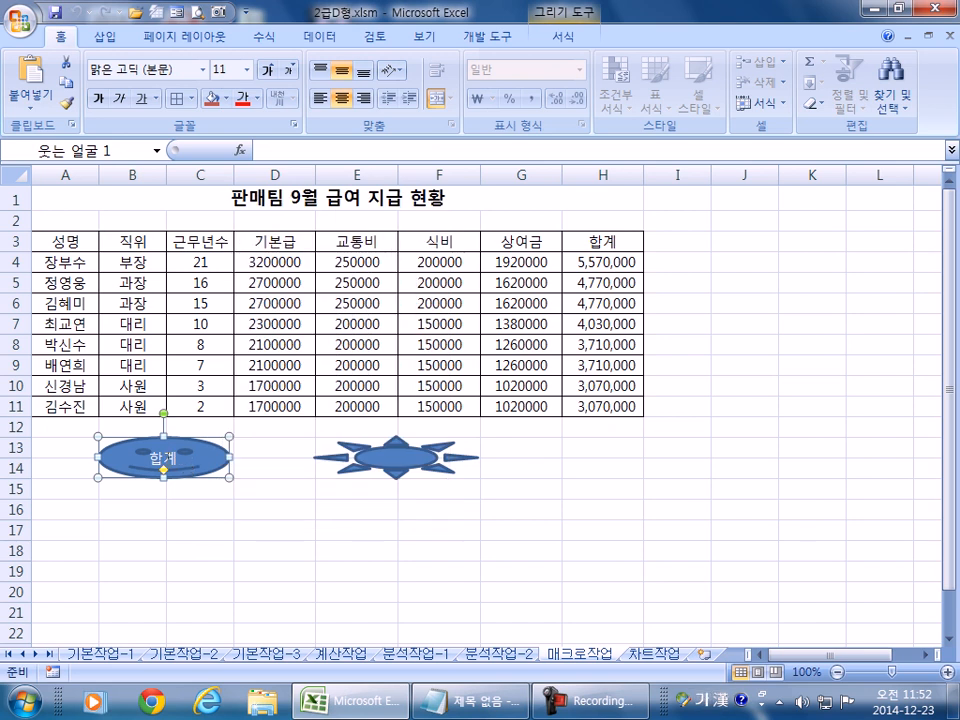
key(BackSpace)
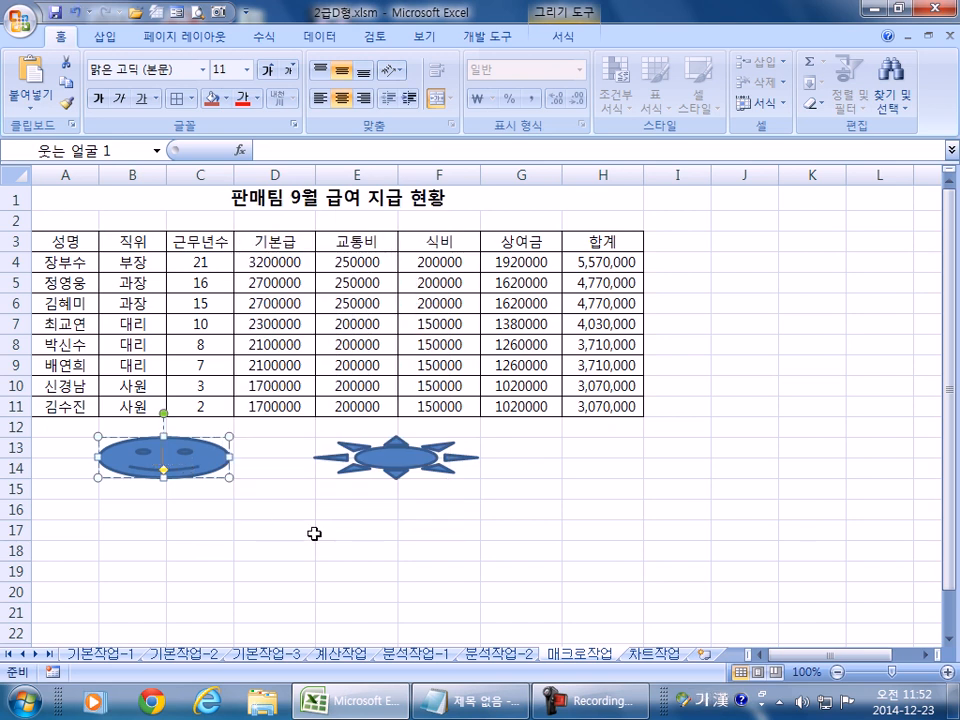
click(326, 572)
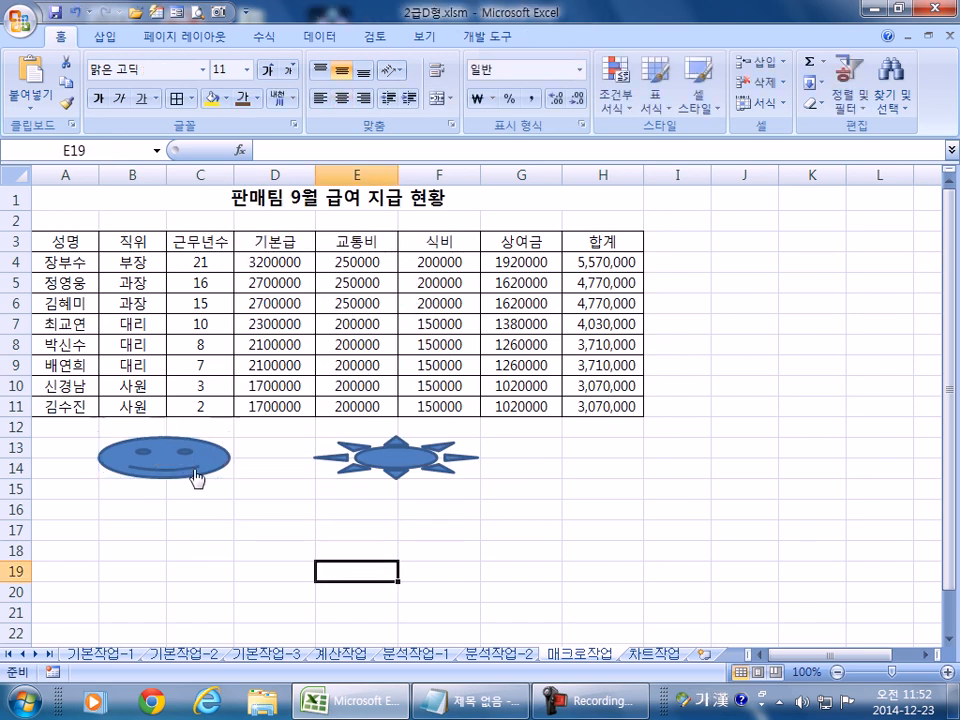
key(ctrl+Home)
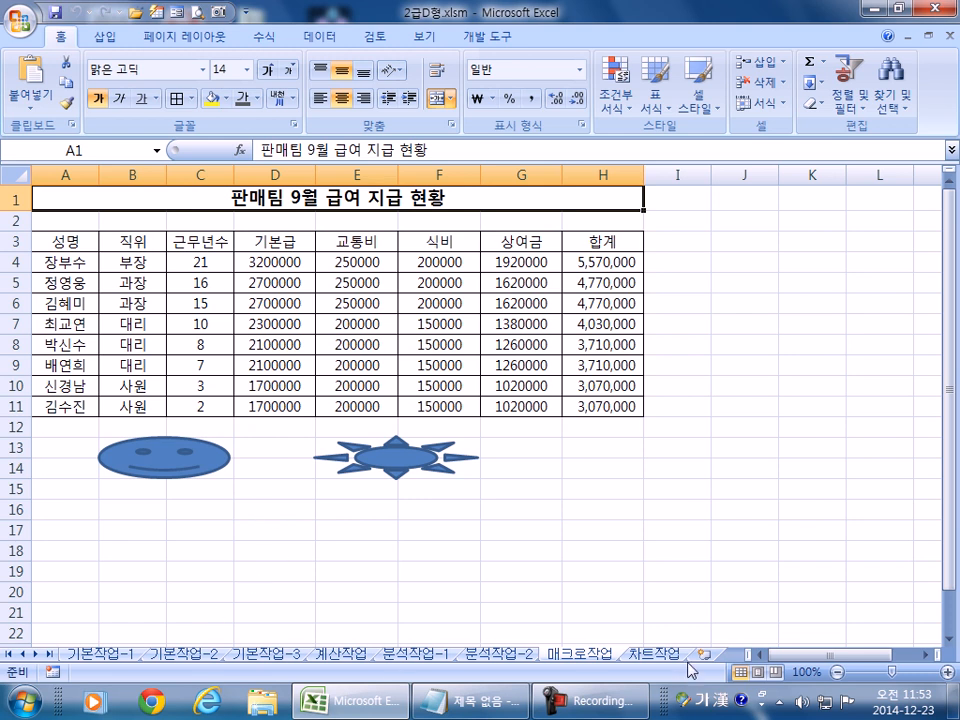
- On the 매크로작업 sheet, add the label 합 to the smiley face shape and left-align it
click(652, 655)
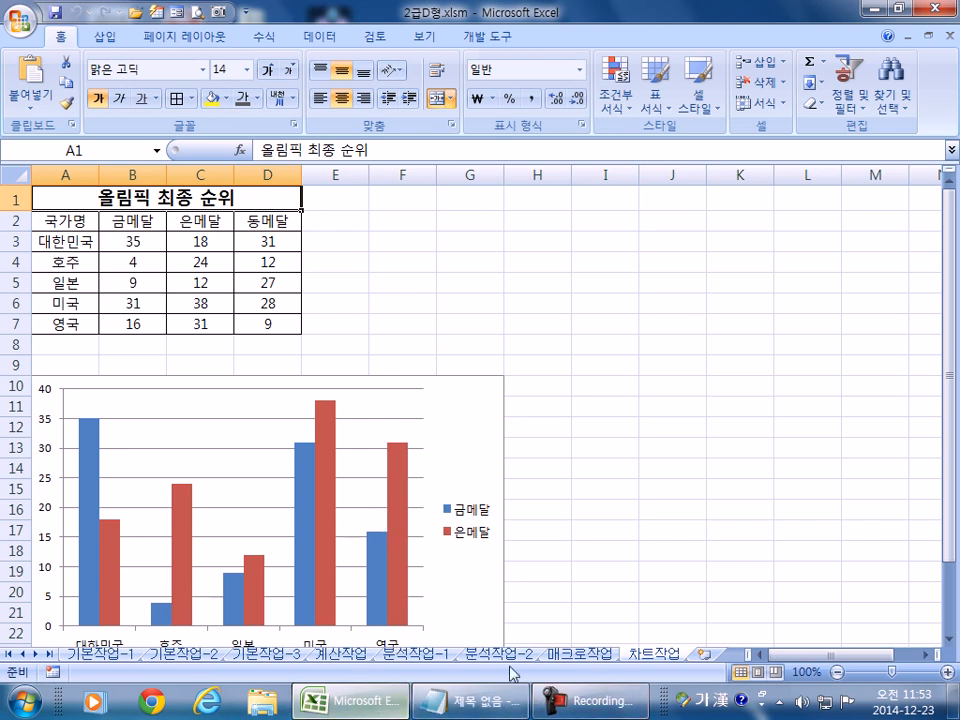
click(582, 655)
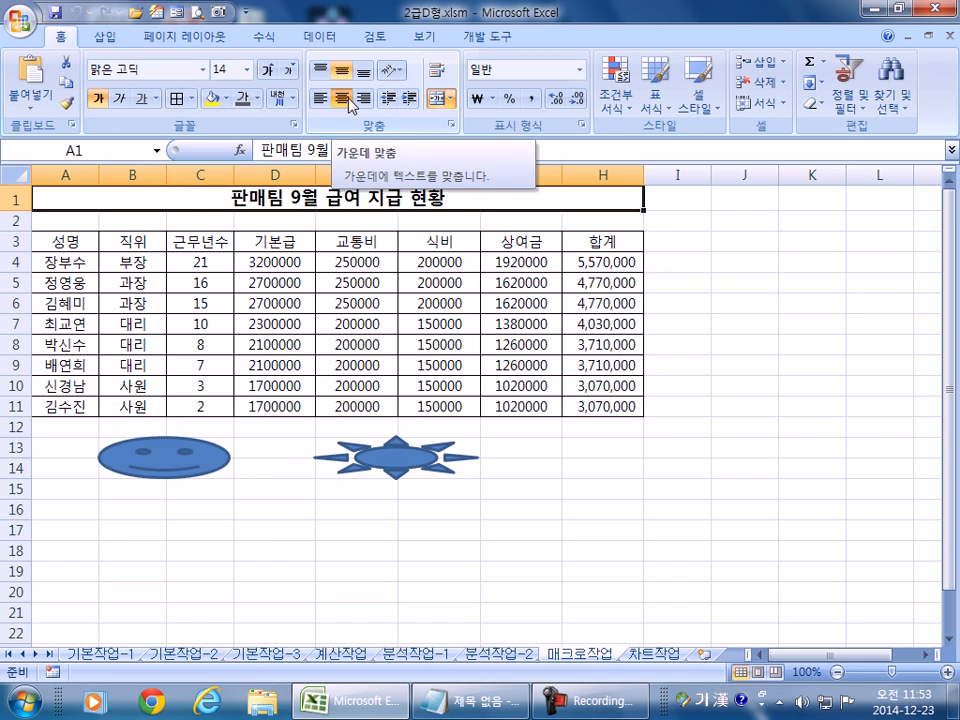
right_click(210, 466)
click(206, 461)
text(합)
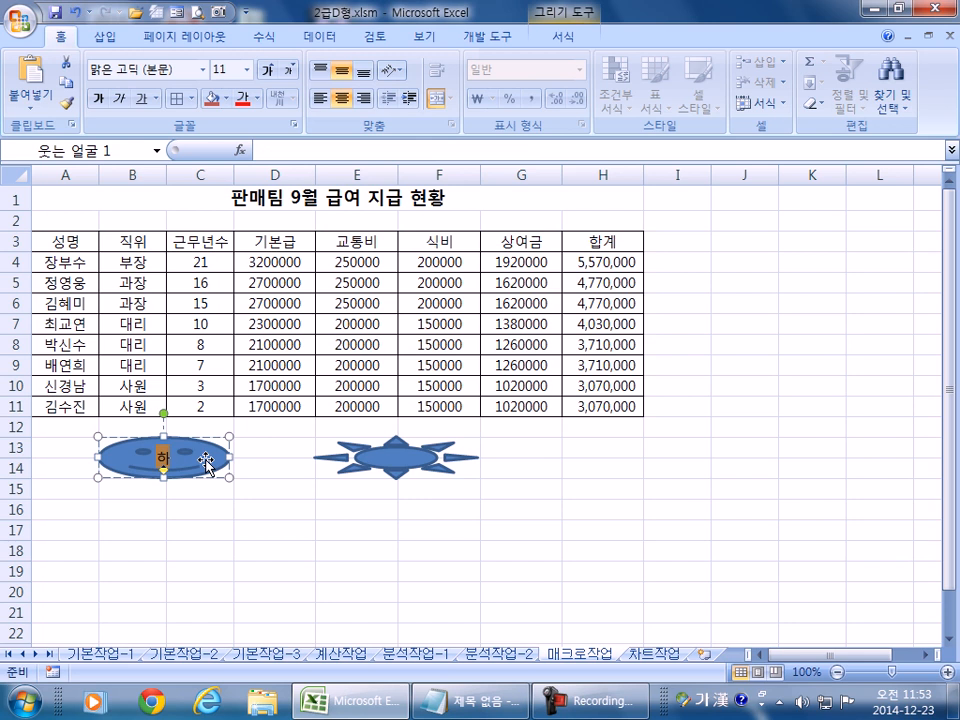
click(321, 99)
click(196, 569)
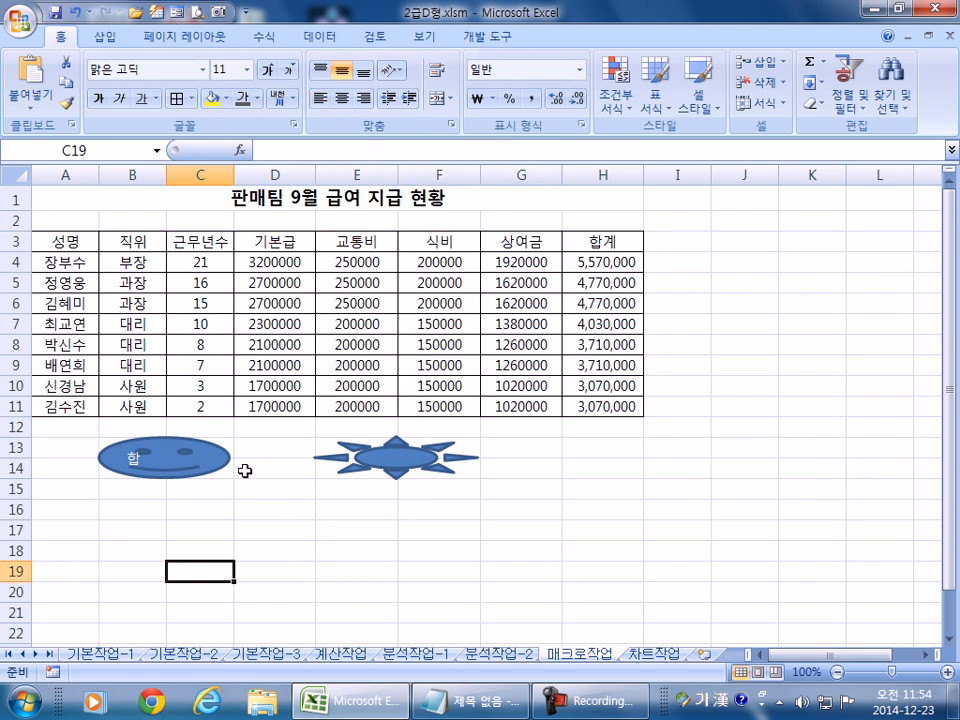
- Switch the smiley face label's horizontal alignment between center and left, ending on center, and delete the label text
right_click(210, 462)
click(187, 458)
click(342, 98)
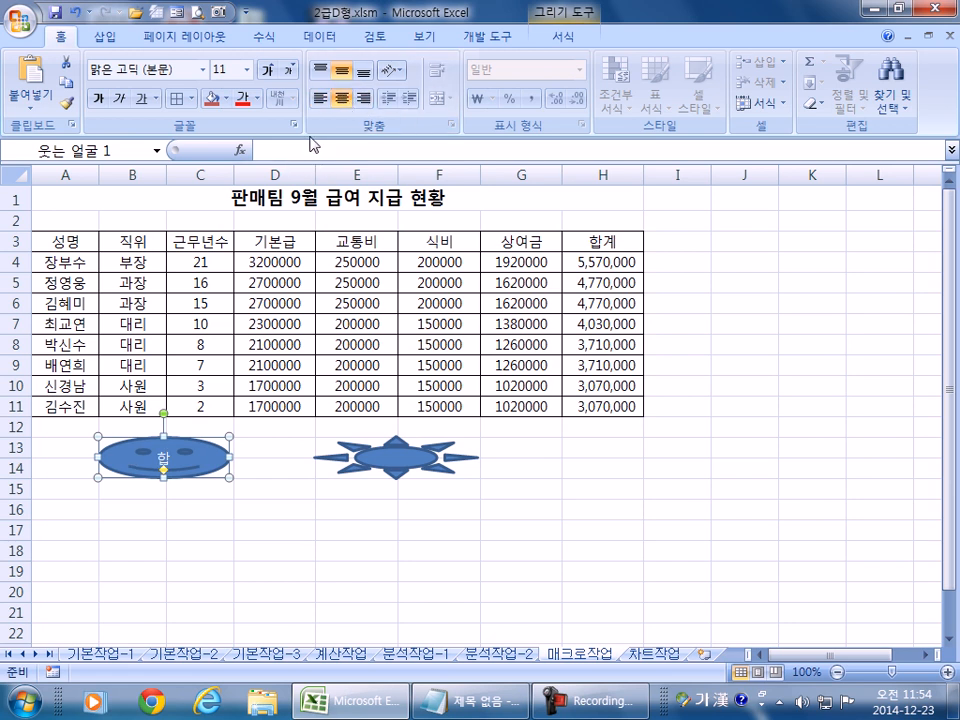
click(322, 100)
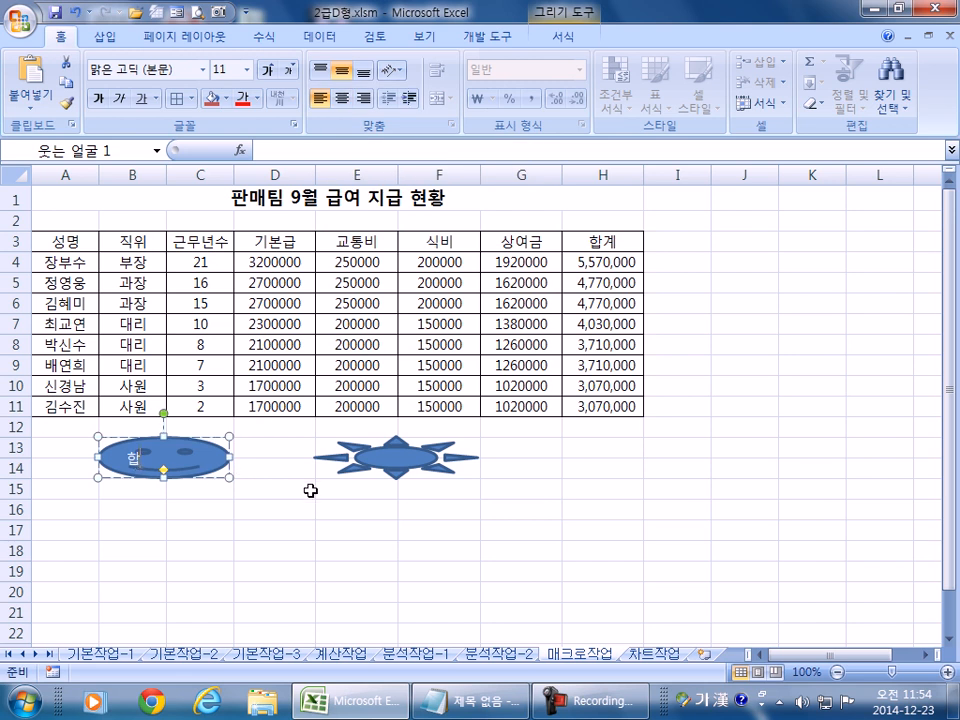
click(342, 98)
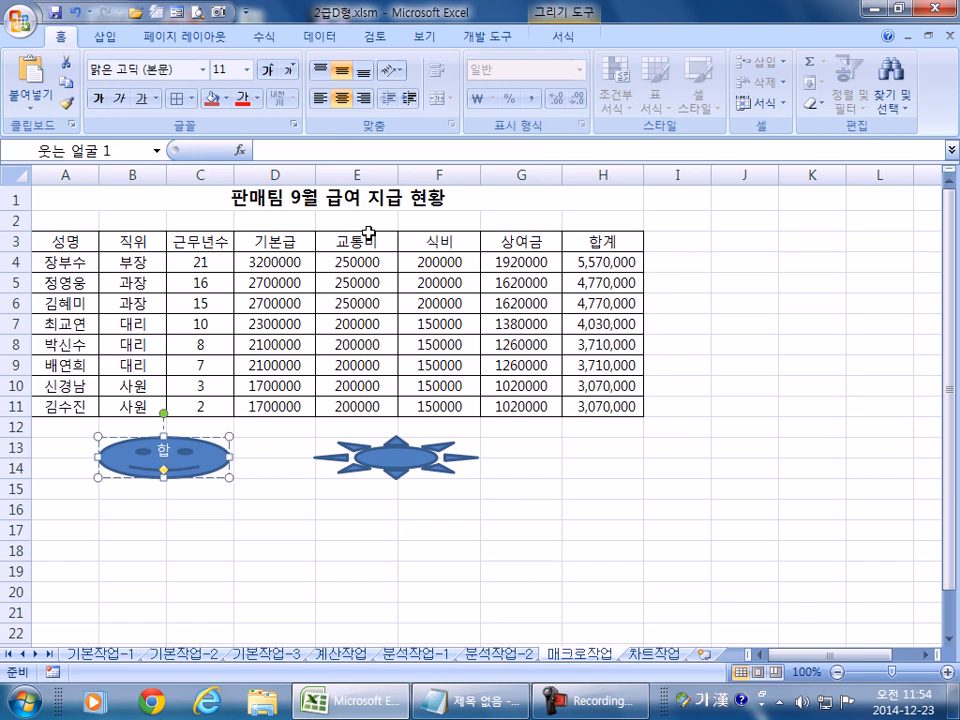
key(BackSpace)
click(302, 507)
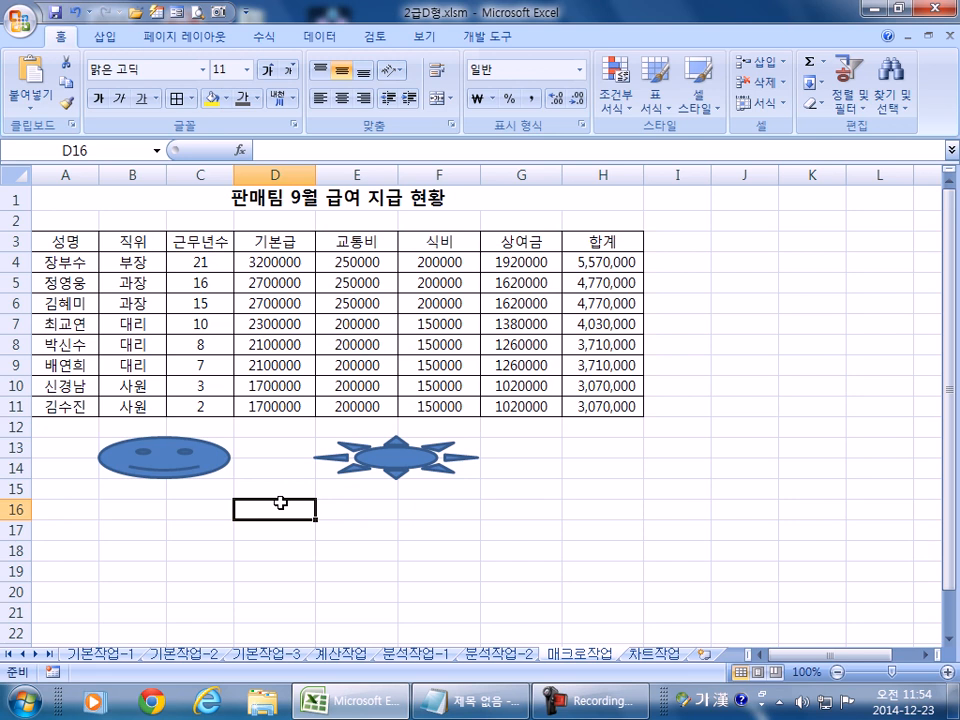
- Enter trial characters in the smiley face shape, clear them all again, and deselect the shape
right_click(165, 466)
click(165, 466)
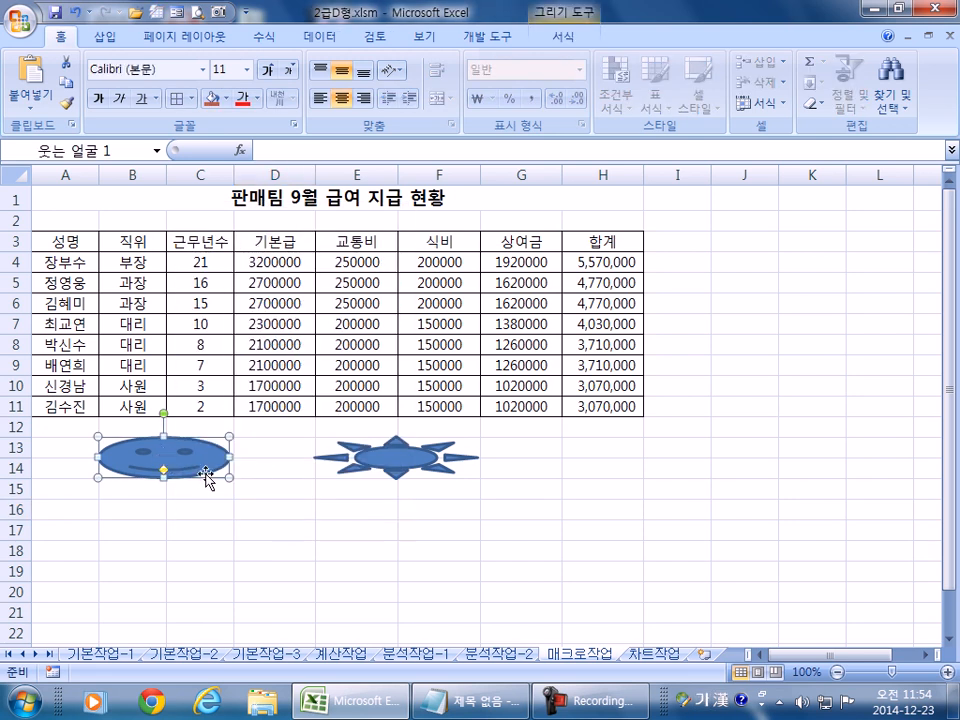
text(ㅏㅓㅏㅠㅓ)
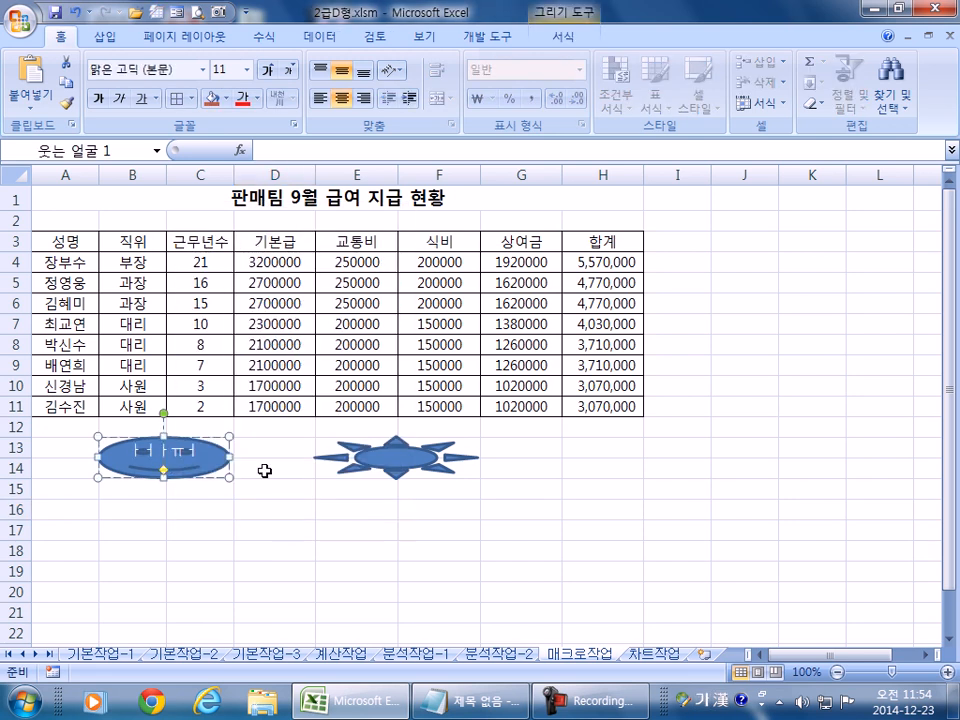
key(BackSpace)
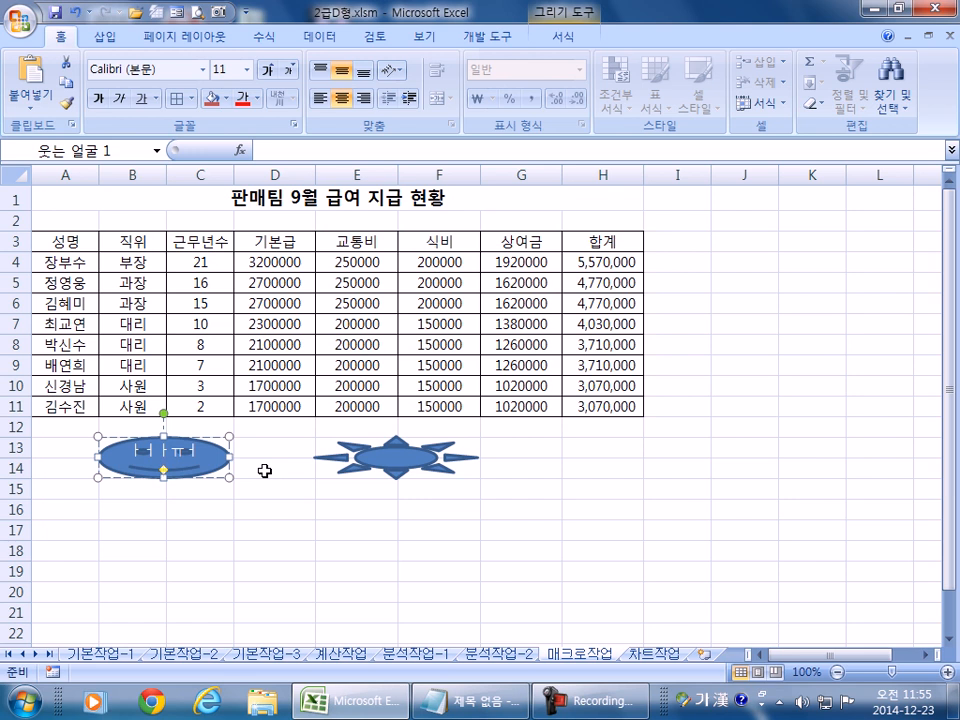
key(BackSpace)
key(BackSpace)
key(BackSpace)
key(BackSpace)
key(BackSpace)
key(BackSpace)
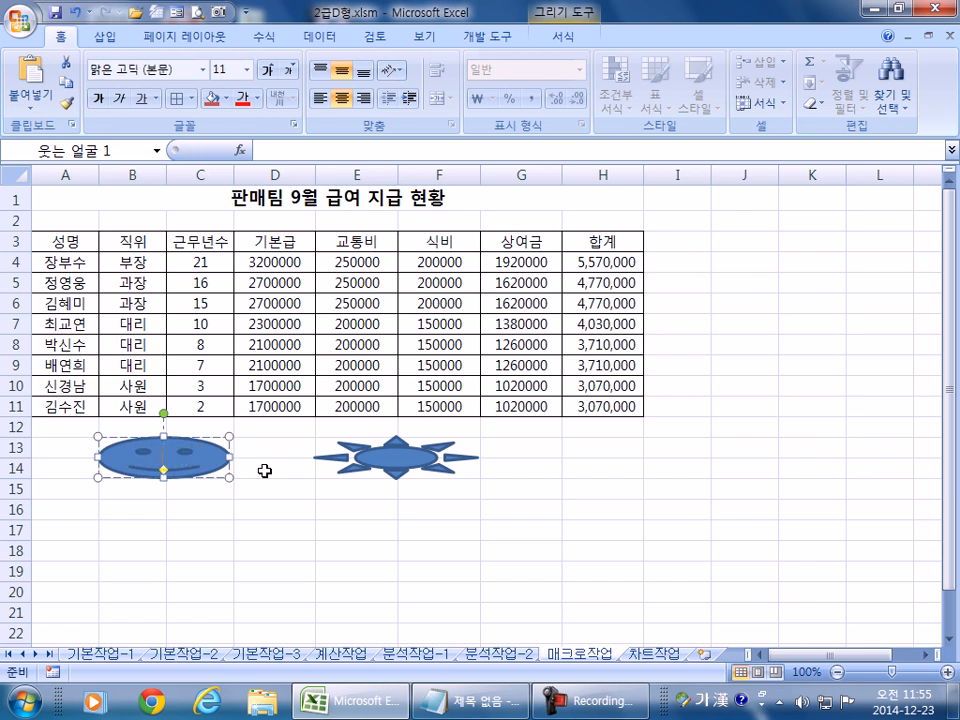
click(222, 568)
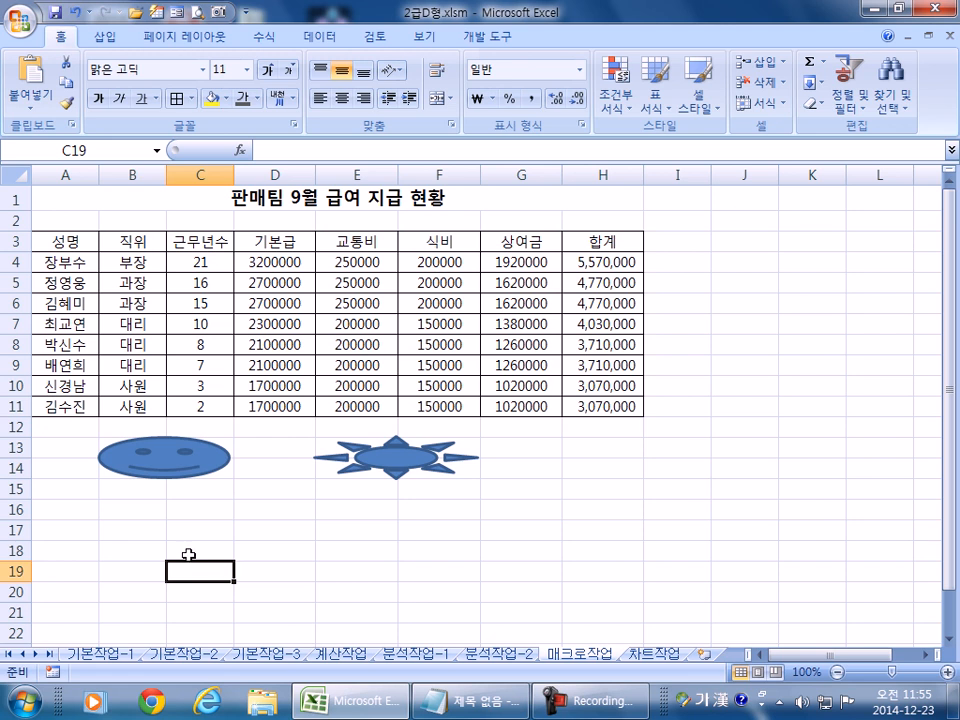
- Go to the 차트작업 sheet and view the whole chart below the medal table
click(265, 546)
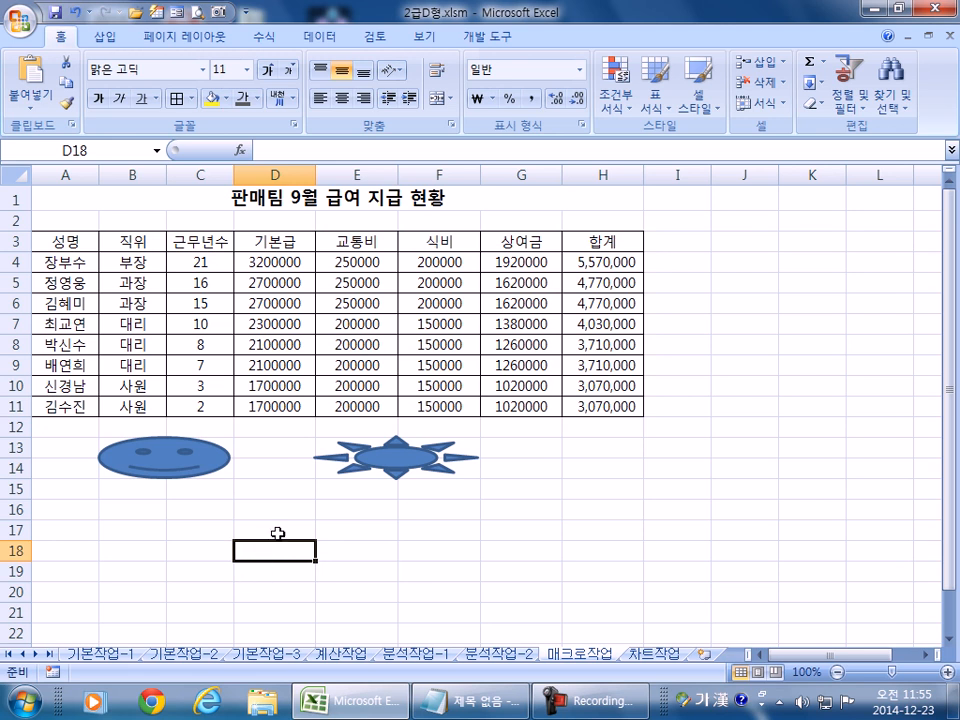
click(657, 656)
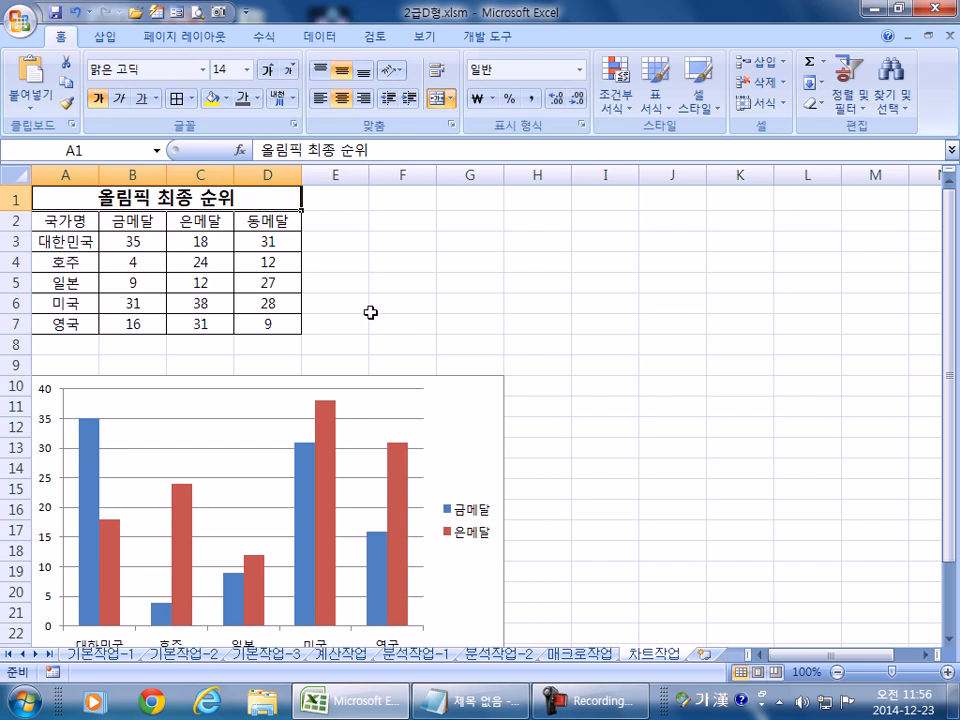
scroll(432, 418, down, 2)
scroll(433, 410, up, 2)
- Copy the 동메달 data in D2:D7, paste it into the chart as a new series, and undo the paste
drag(268, 220, 271, 325)
right_click(279, 242)
click(321, 277)
click(470, 441)
right_click(470, 441)
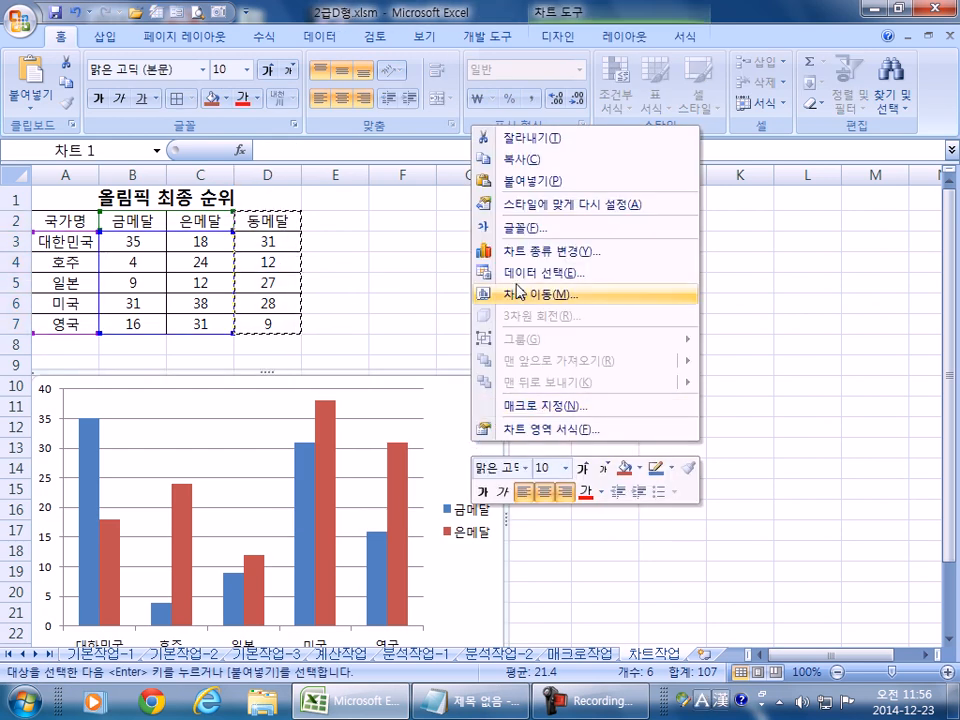
click(525, 185)
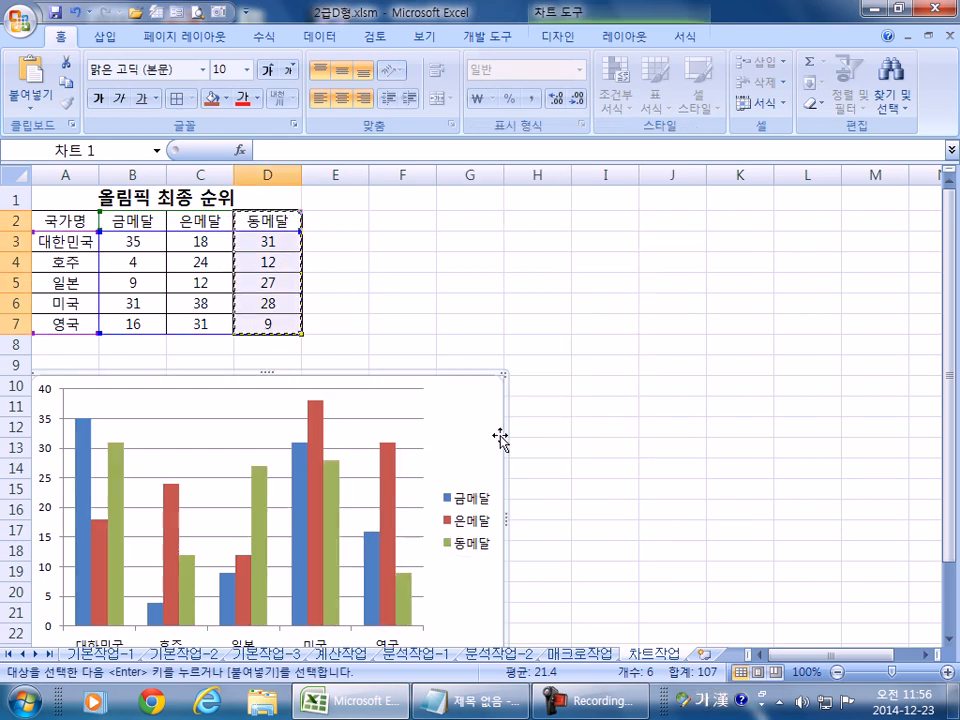
scroll(585, 497, down, 2)
scroll(585, 501, up, 2)
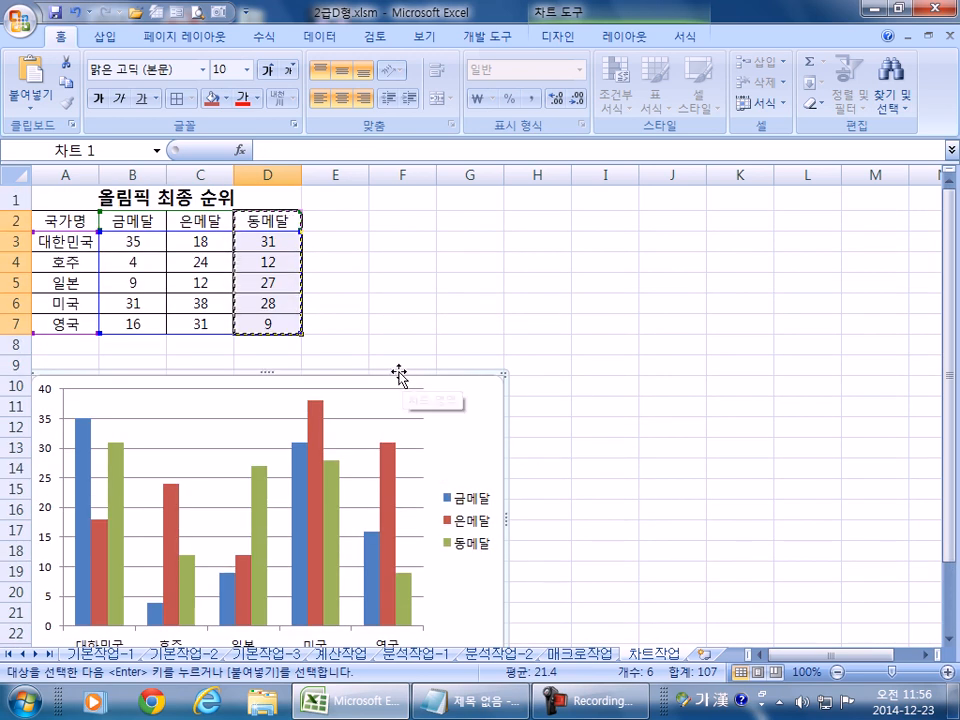
key(ctrl+z)
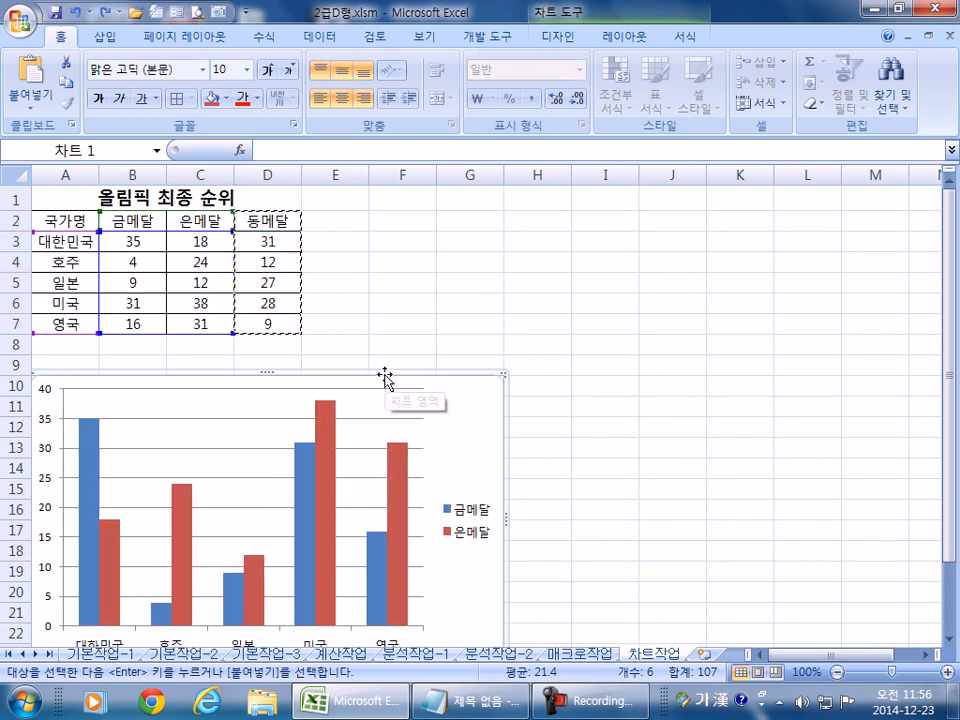
- Extend the chart's source data range to A2:D7 to include 동메달, and undo that change
click(551, 37)
click(198, 84)
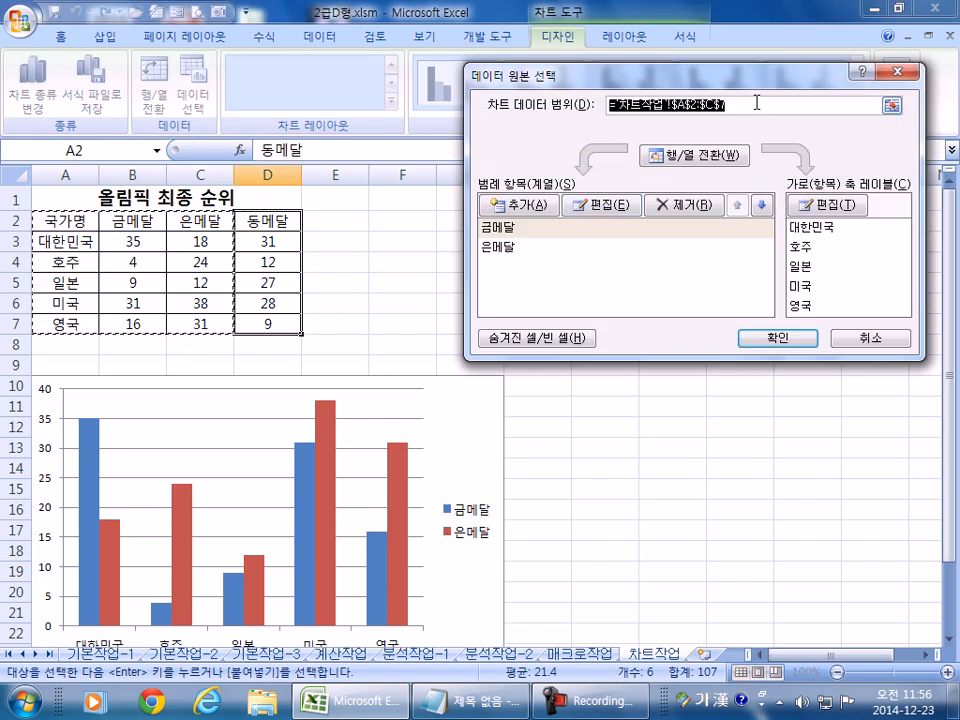
drag(258, 213, 266, 324)
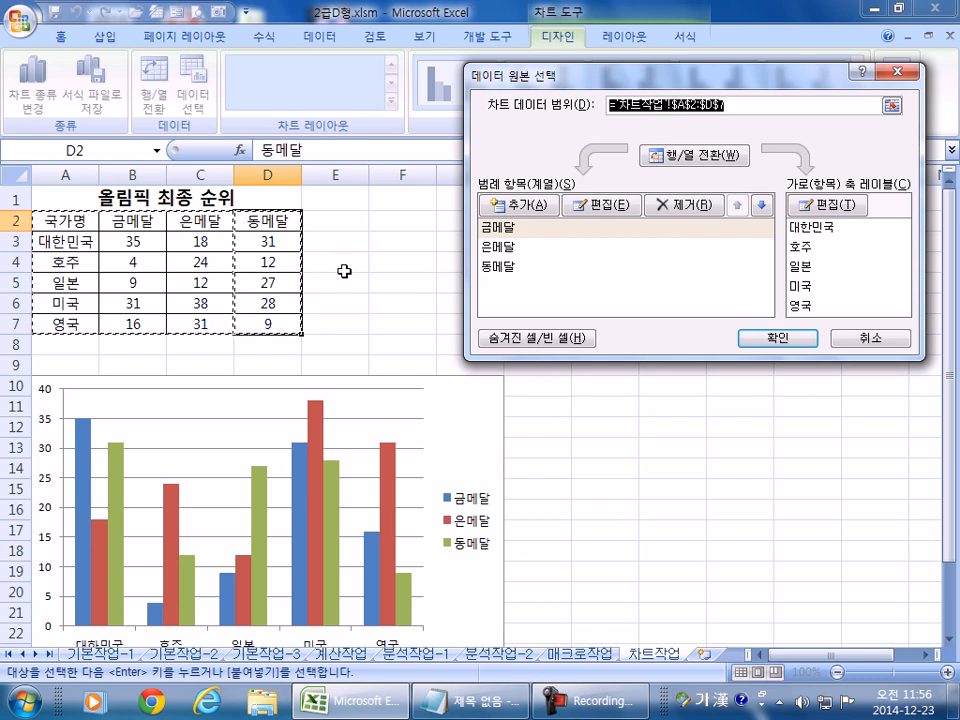
click(801, 339)
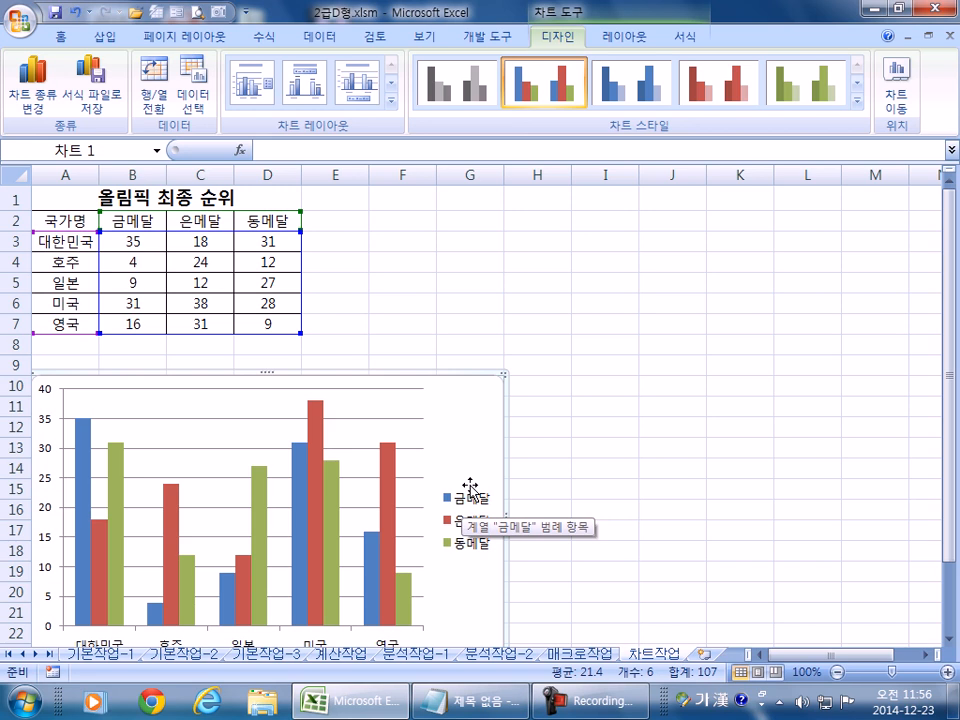
scroll(470, 487, down, 1)
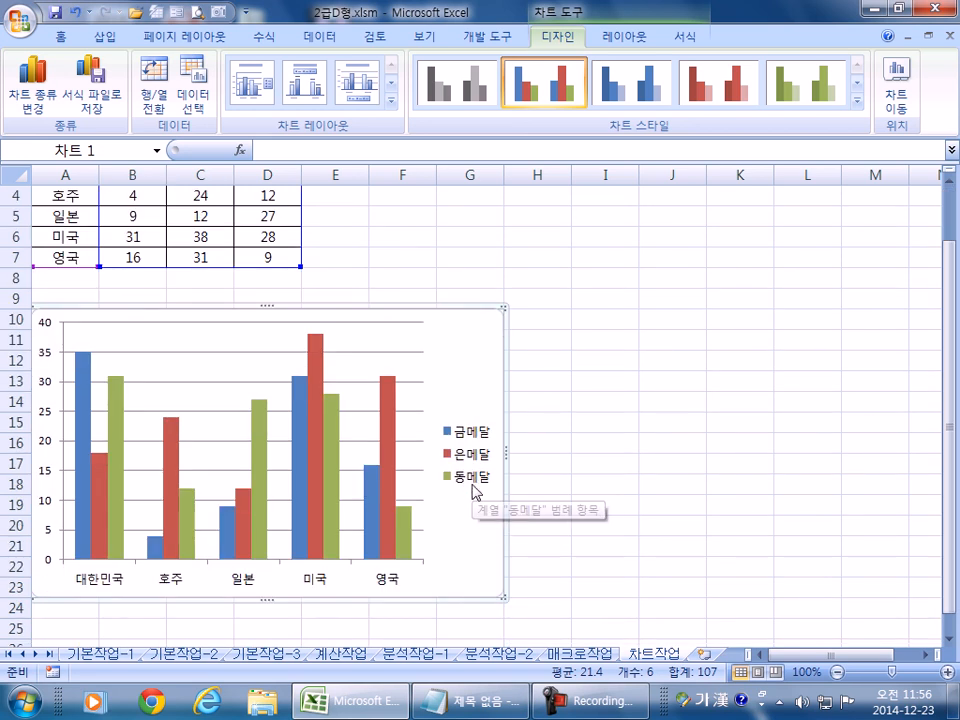
key(ctrl+z)
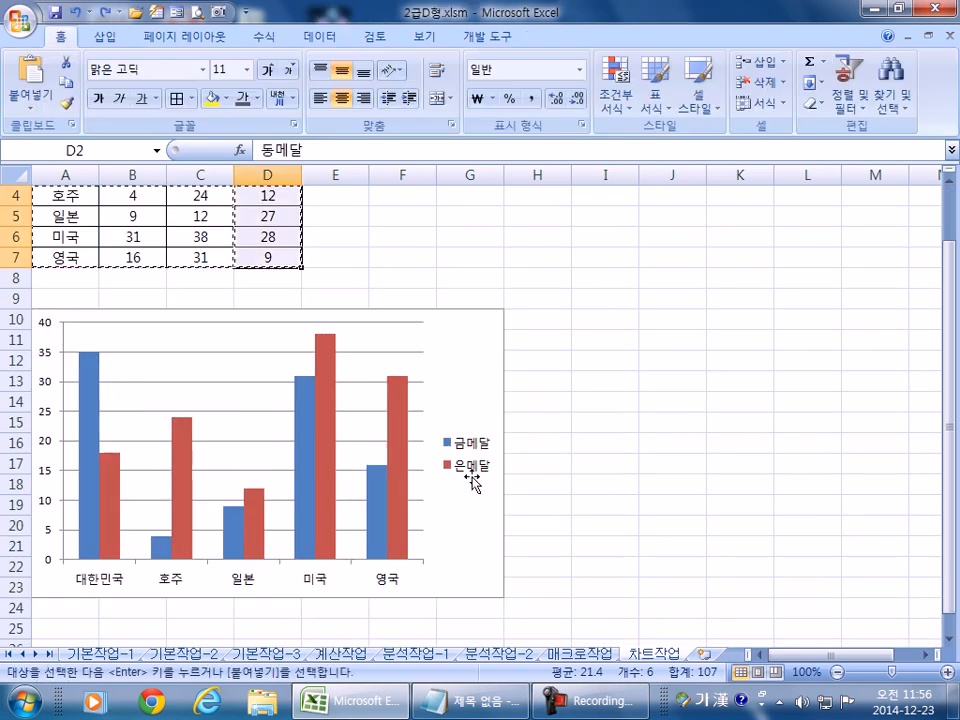
- Add 동메달 to the chart as a third series by copying D2:D7 and pasting it into the chart
scroll(386, 300, up, 1)
drag(266, 218, 268, 323)
click(318, 283)
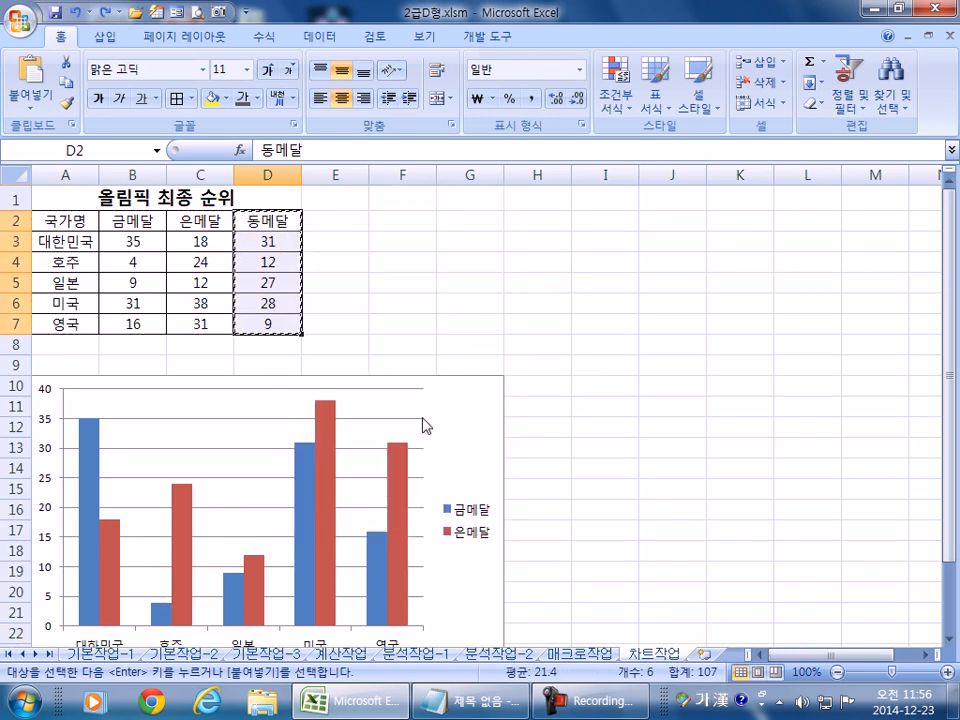
click(458, 414)
right_click(460, 414)
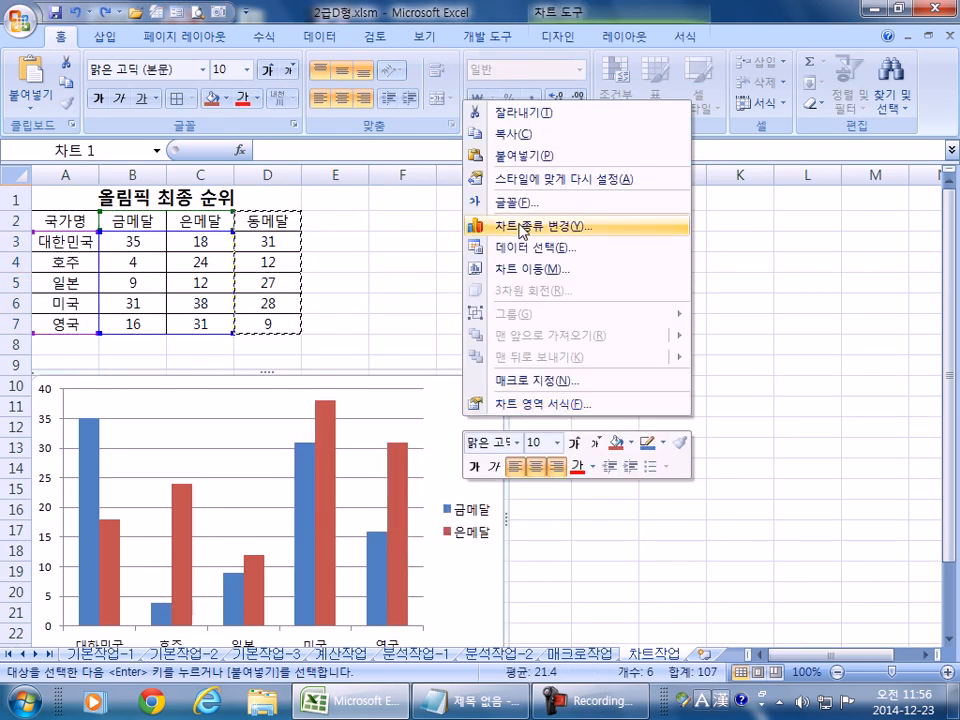
click(527, 155)
scroll(472, 540, down, 2)
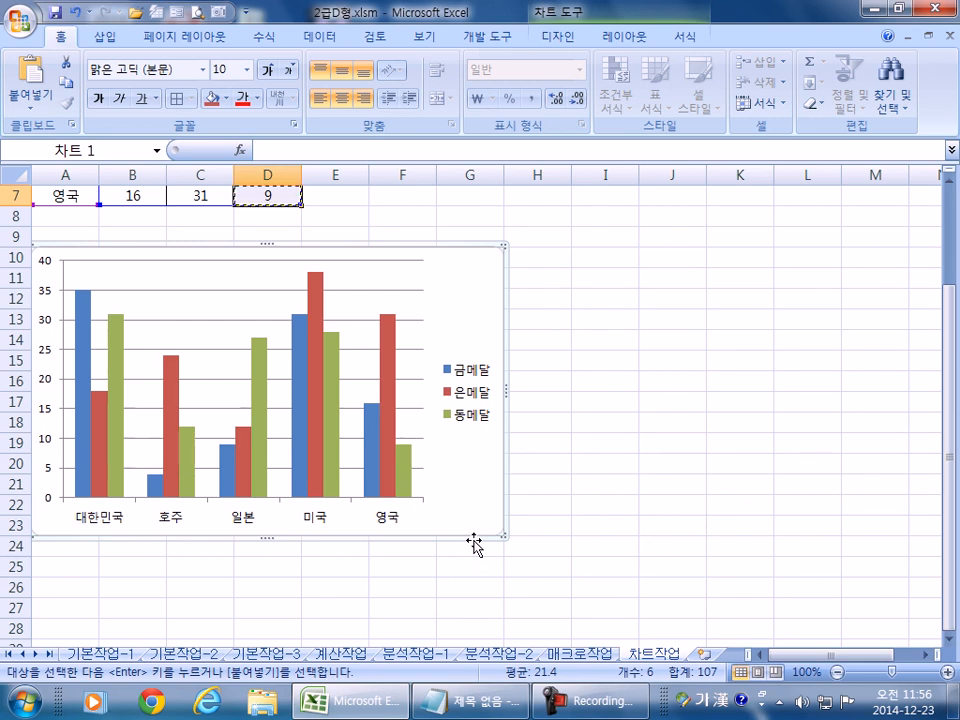
- Add a title above the chart and set its text to 올림픽 최종 순위
click(617, 37)
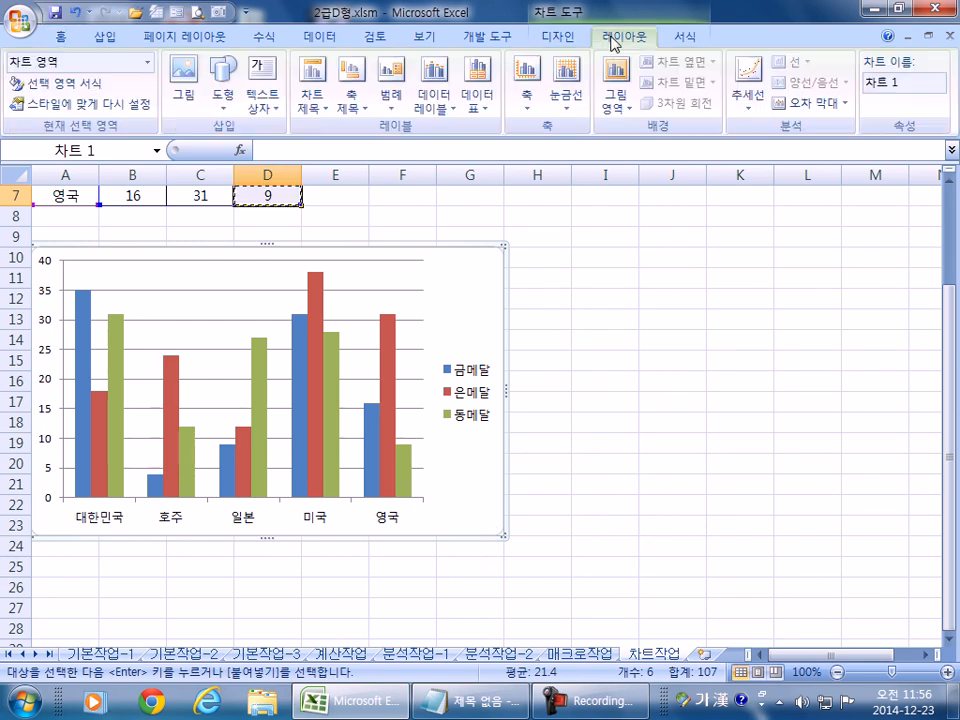
click(313, 95)
click(320, 236)
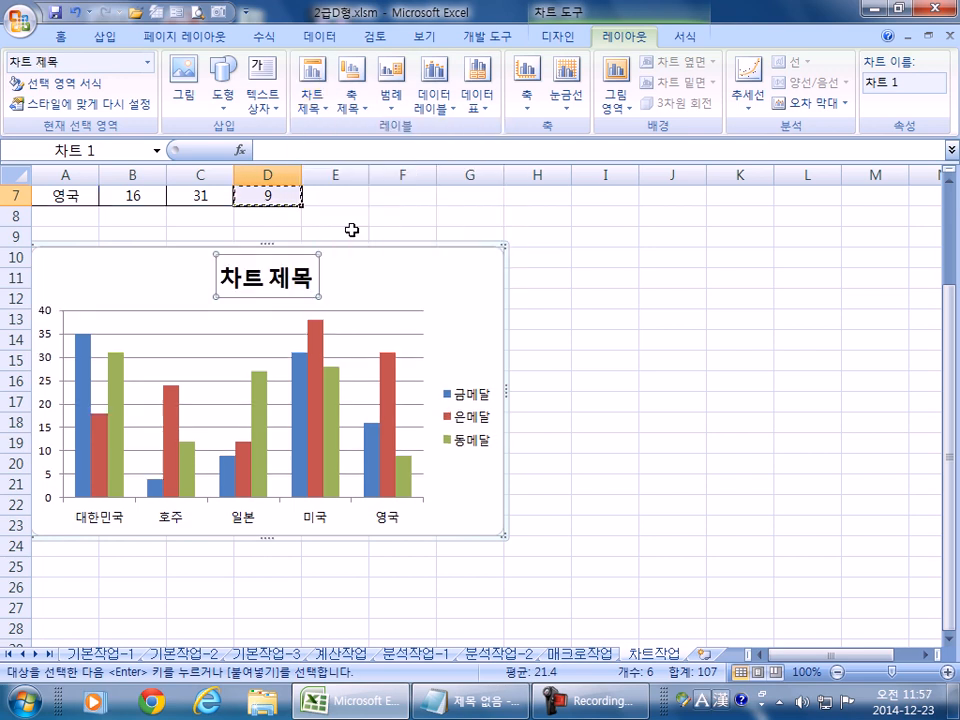
text(올ㅌ림픽)
key(Escape)
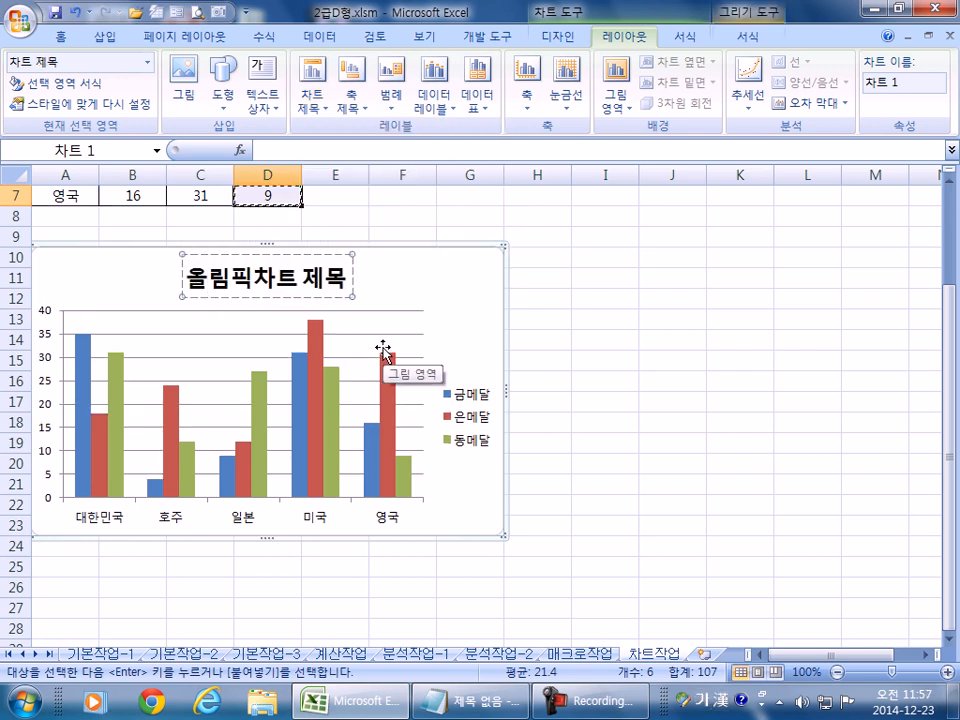
text(초ㅣ종 순위)
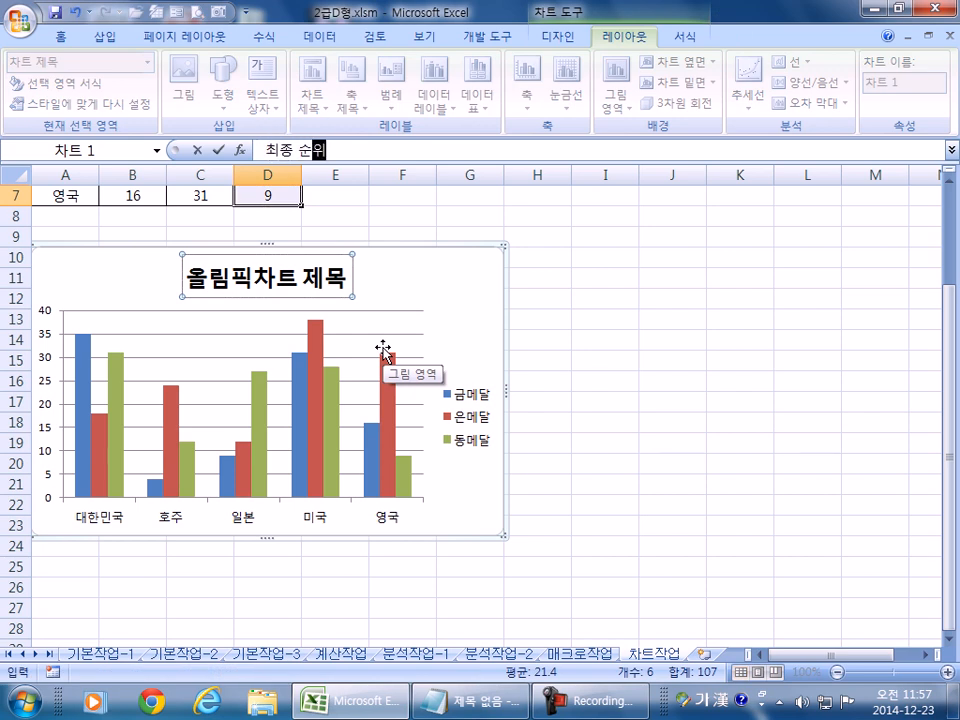
key(Return)
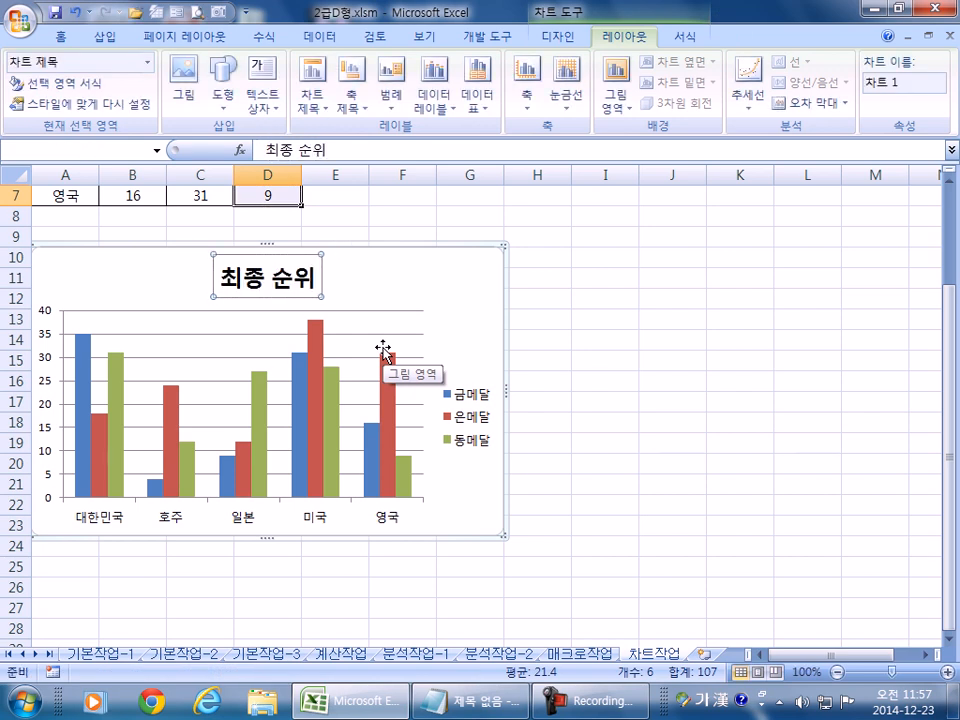
click(265, 150)
text(올림픽)
key(Return)
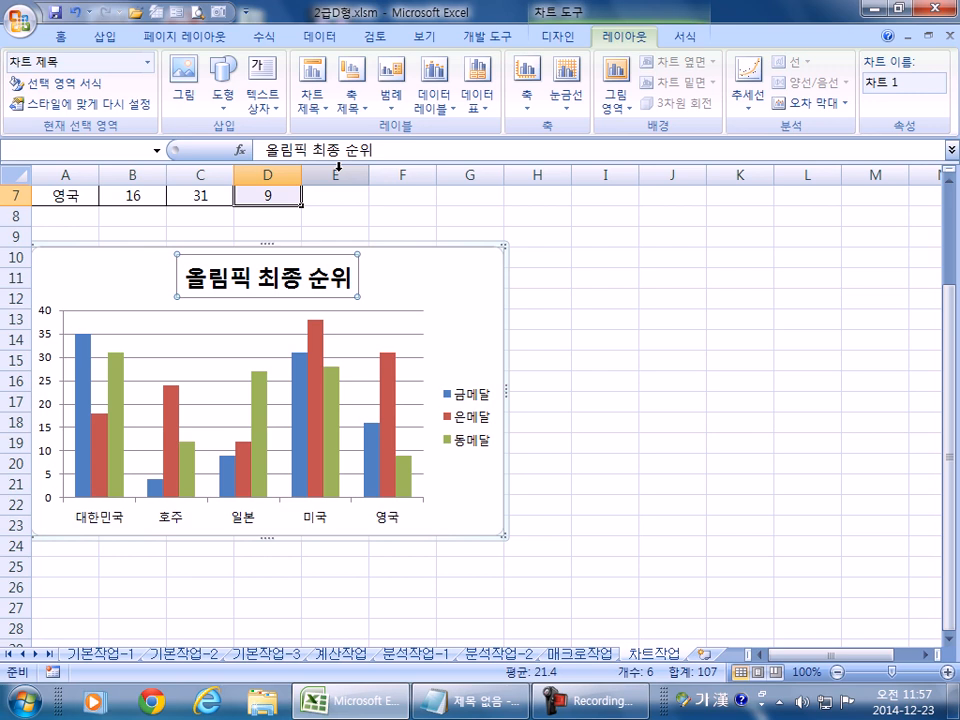
- Clear the text of the chart title and remove the title from the medal chart
scroll(339, 166, up, 2)
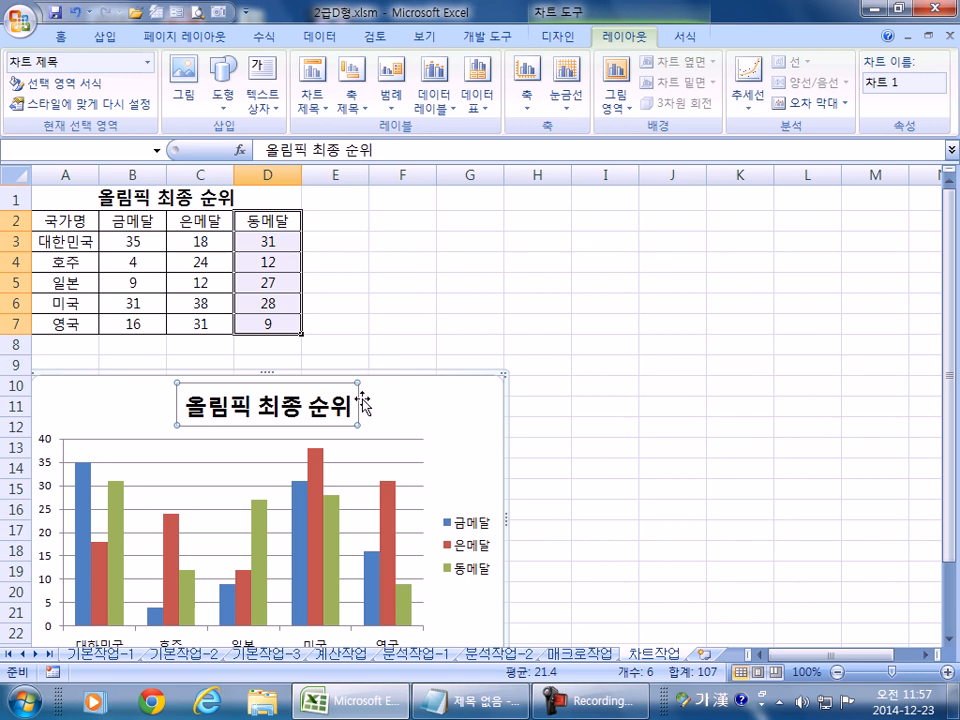
drag(190, 409, 342, 415)
key(Delete)
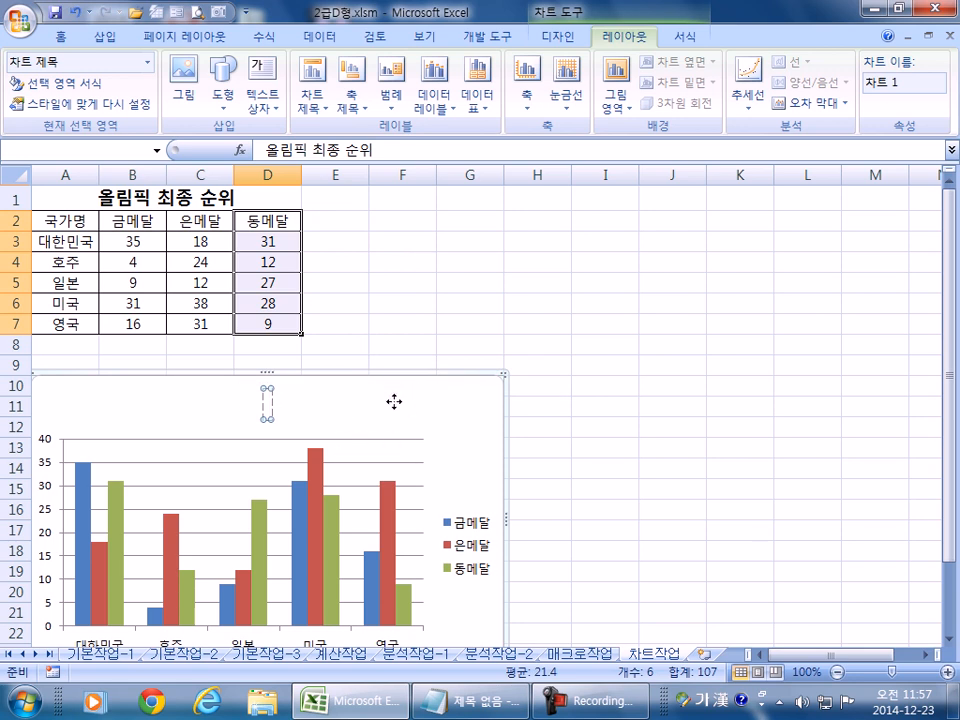
click(255, 407)
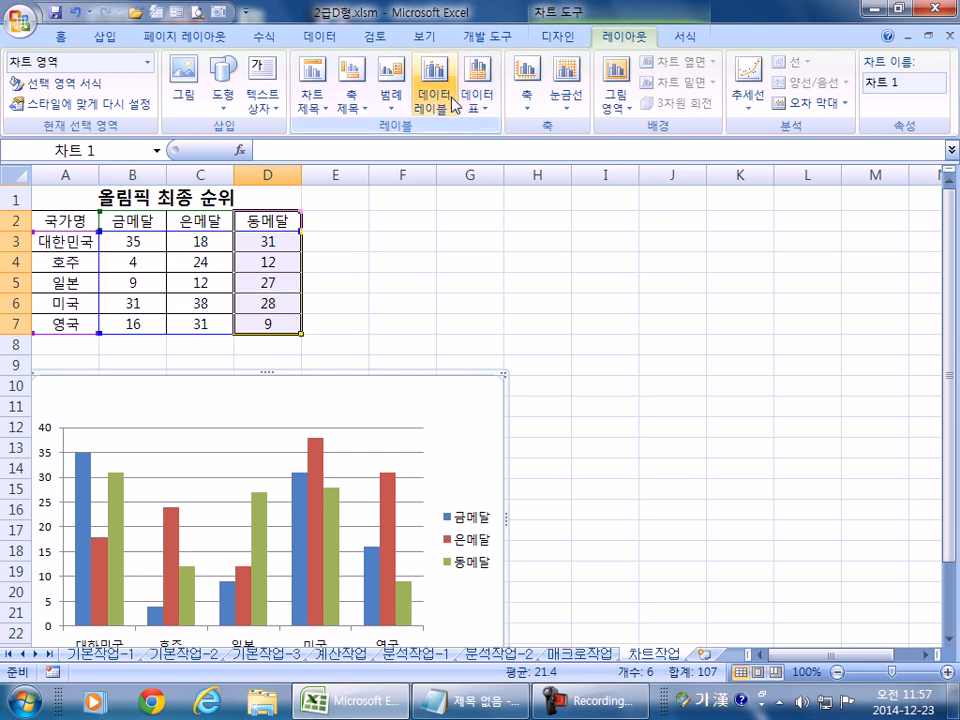
click(349, 80)
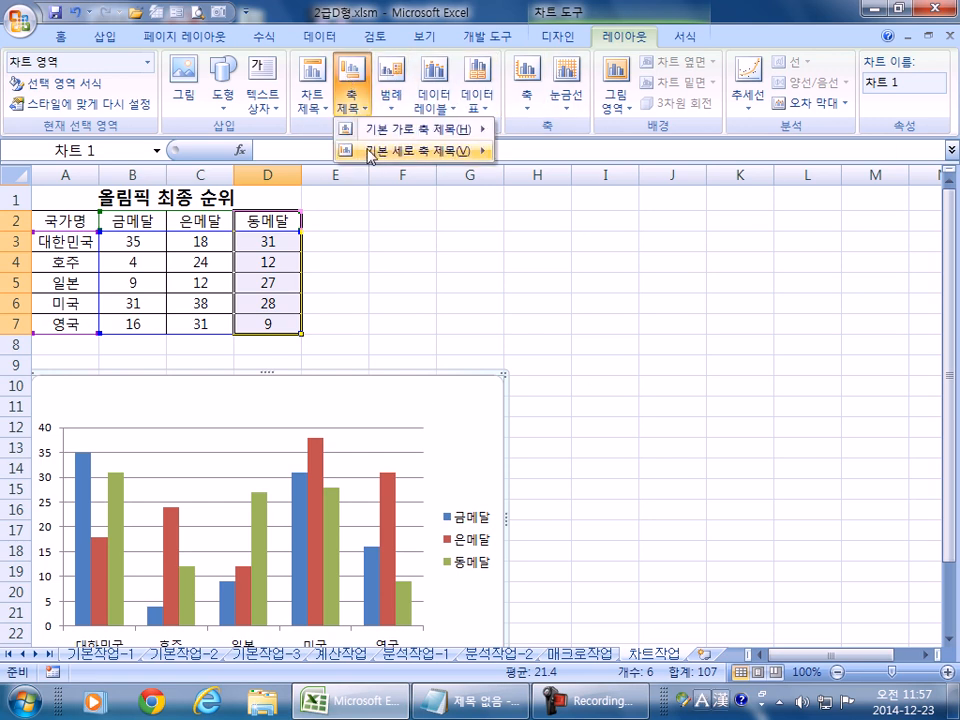
click(312, 95)
click(378, 243)
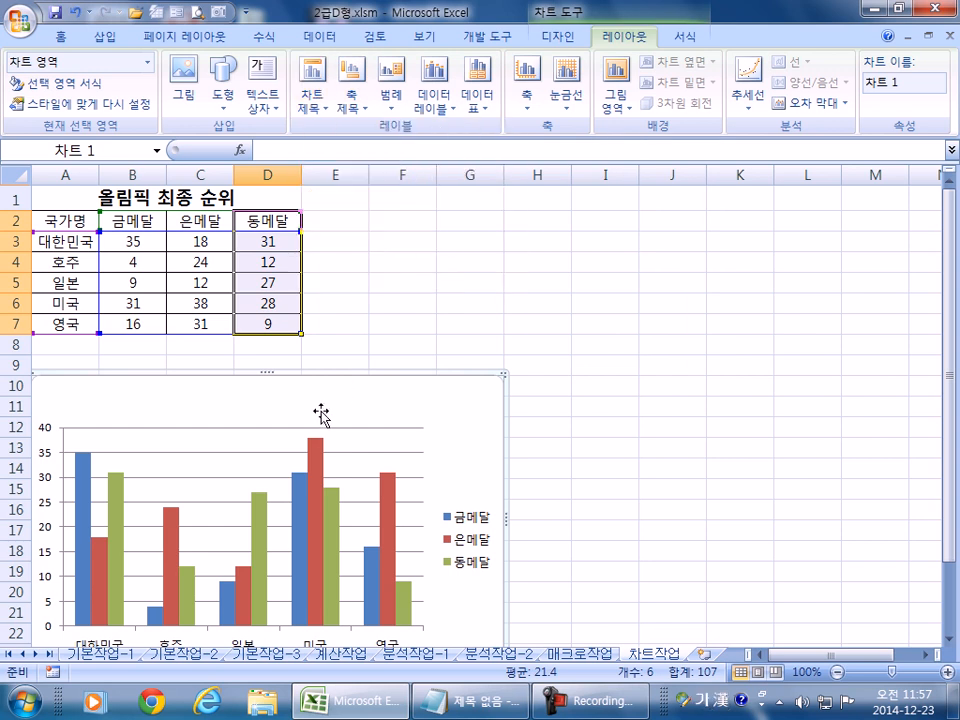
click(671, 424)
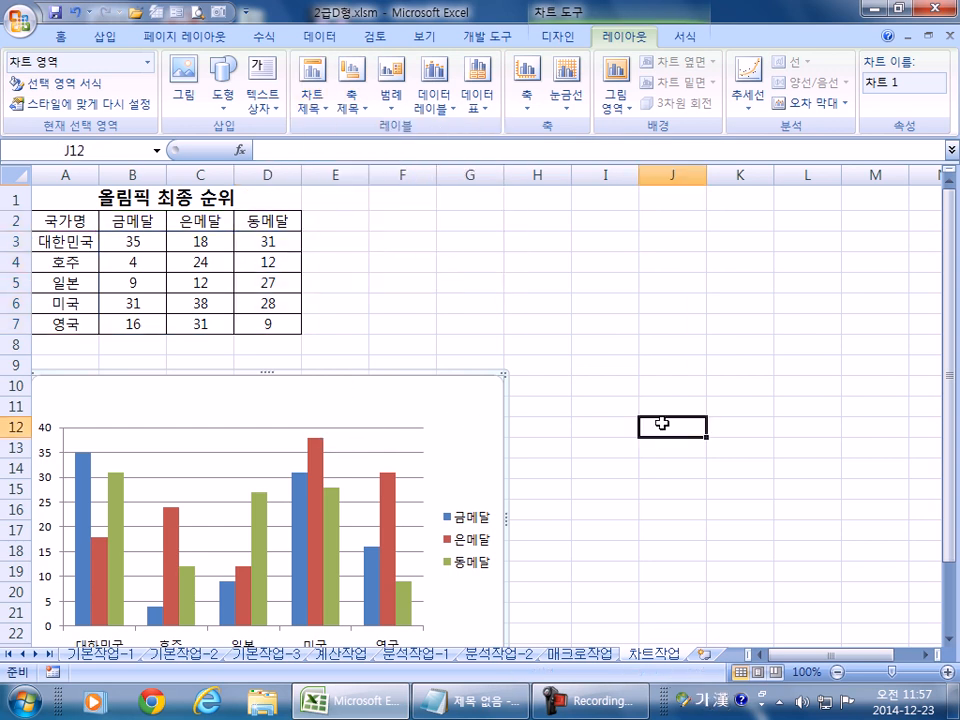
click(283, 400)
click(312, 95)
click(322, 130)
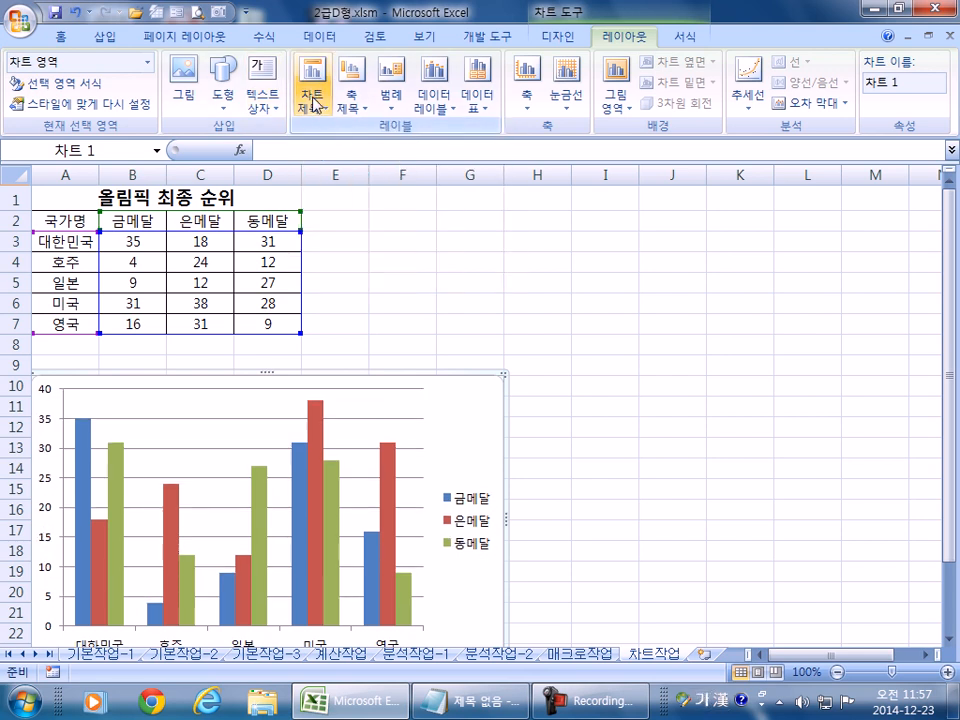
- Insert a title above the chart and set the chart title back to 없음
click(313, 103)
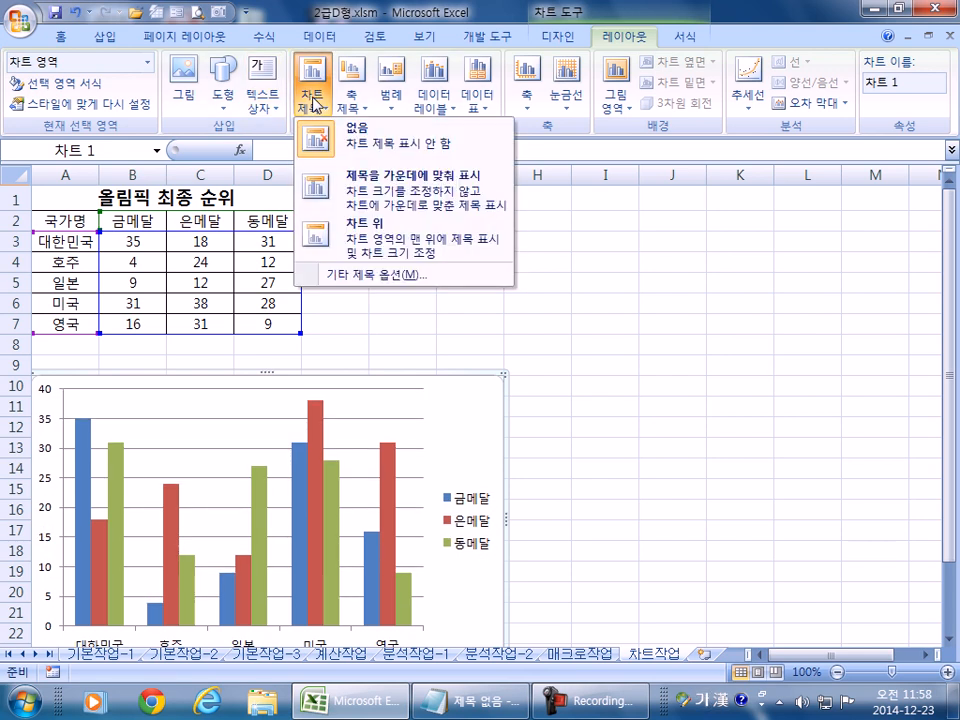
click(372, 248)
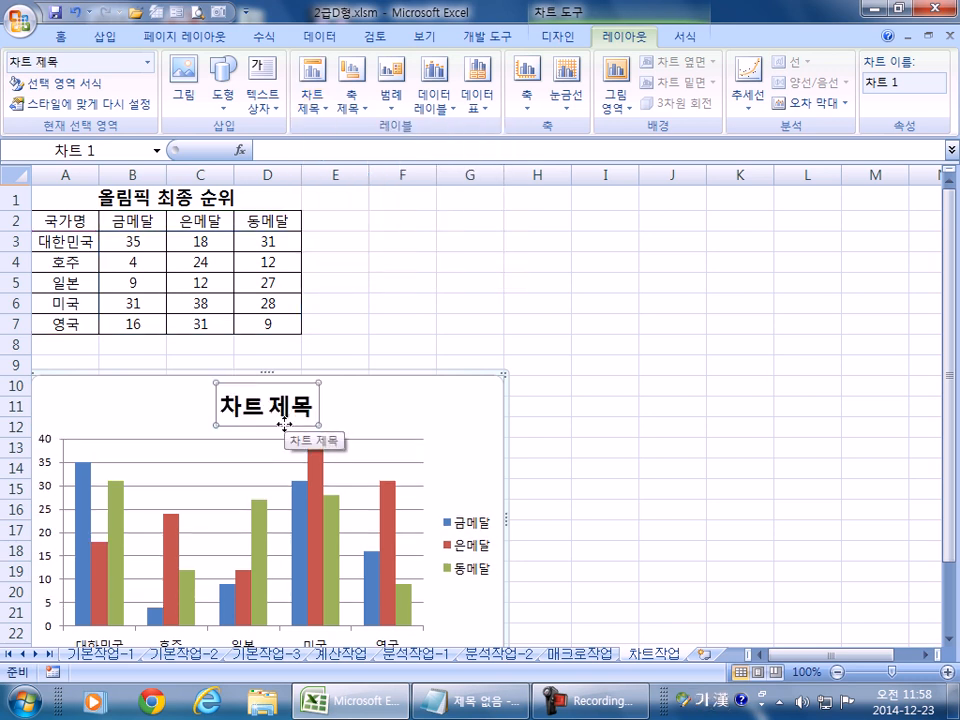
click(306, 95)
click(334, 141)
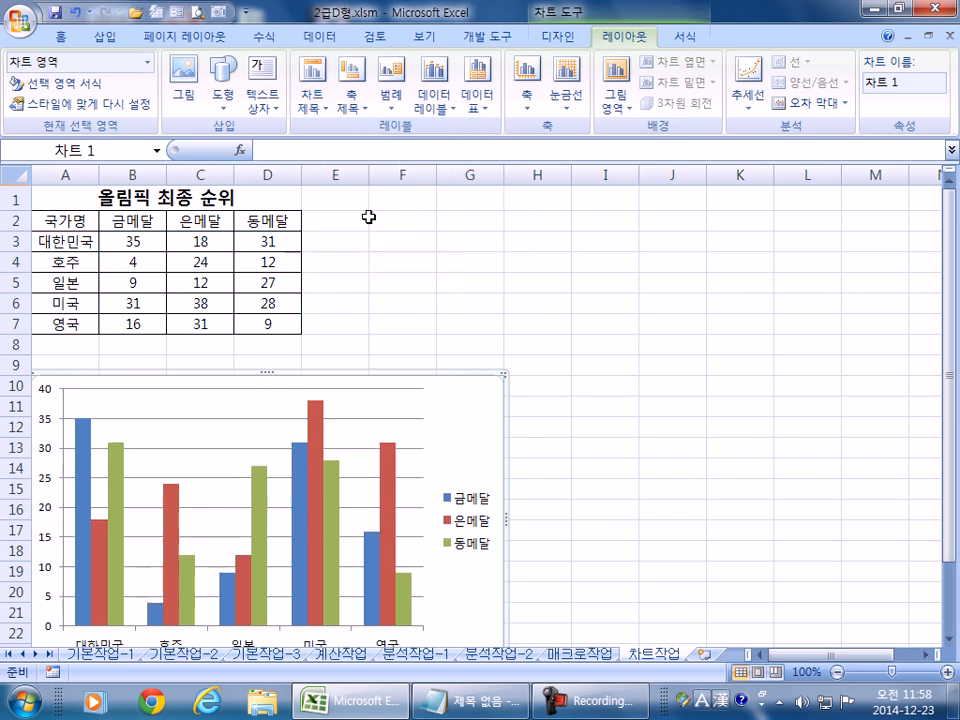
- Add a title above the chart and link it to the heading cell with =차트작업!$A$1
click(313, 95)
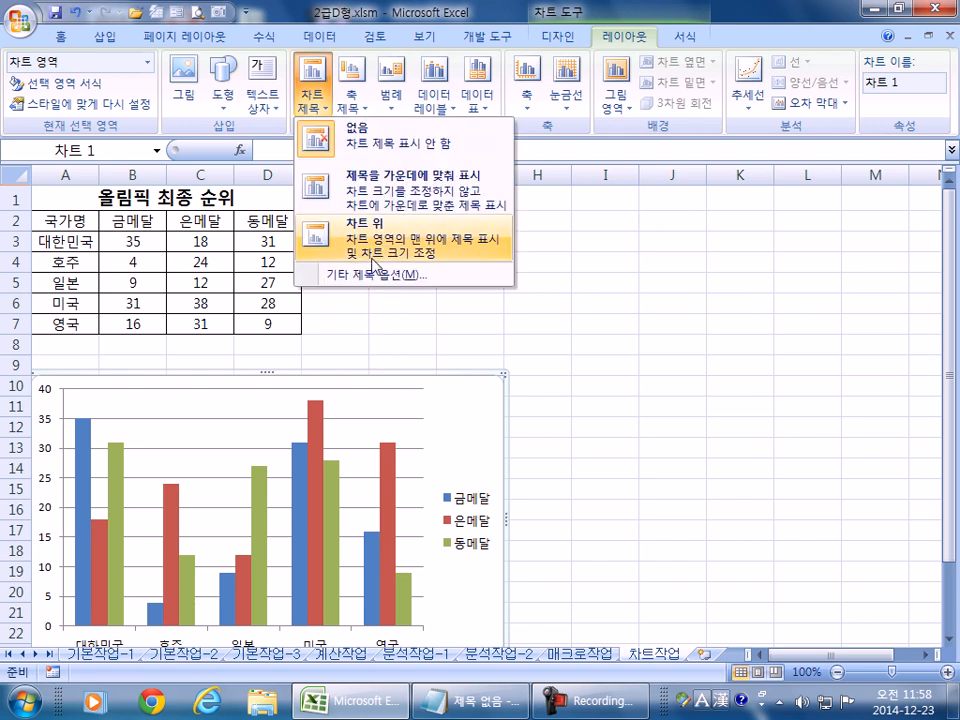
click(372, 250)
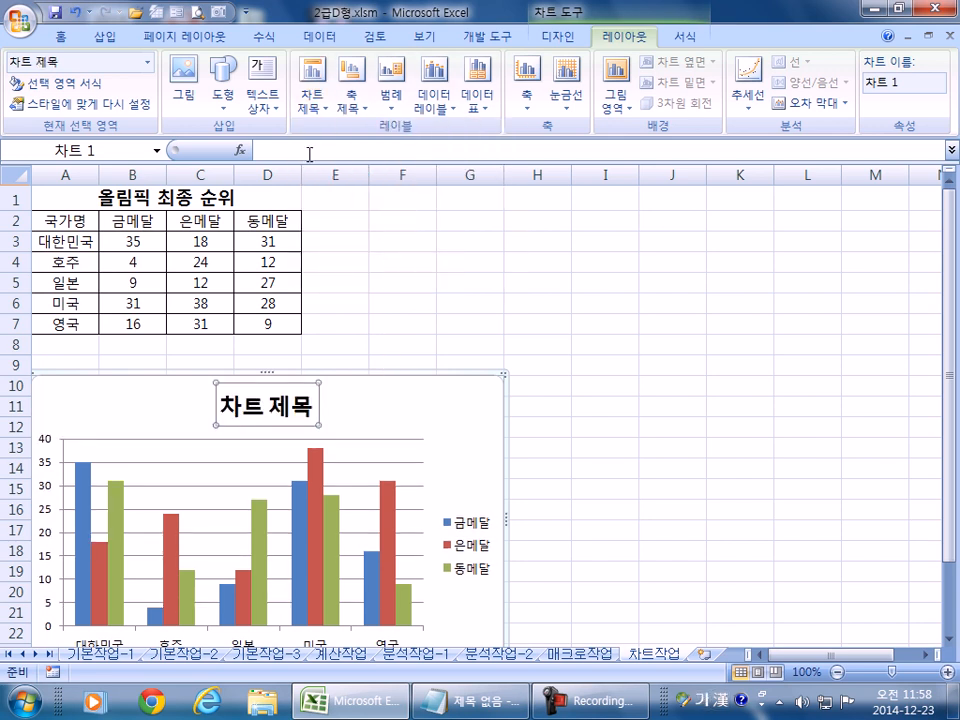
click(405, 416)
click(226, 405)
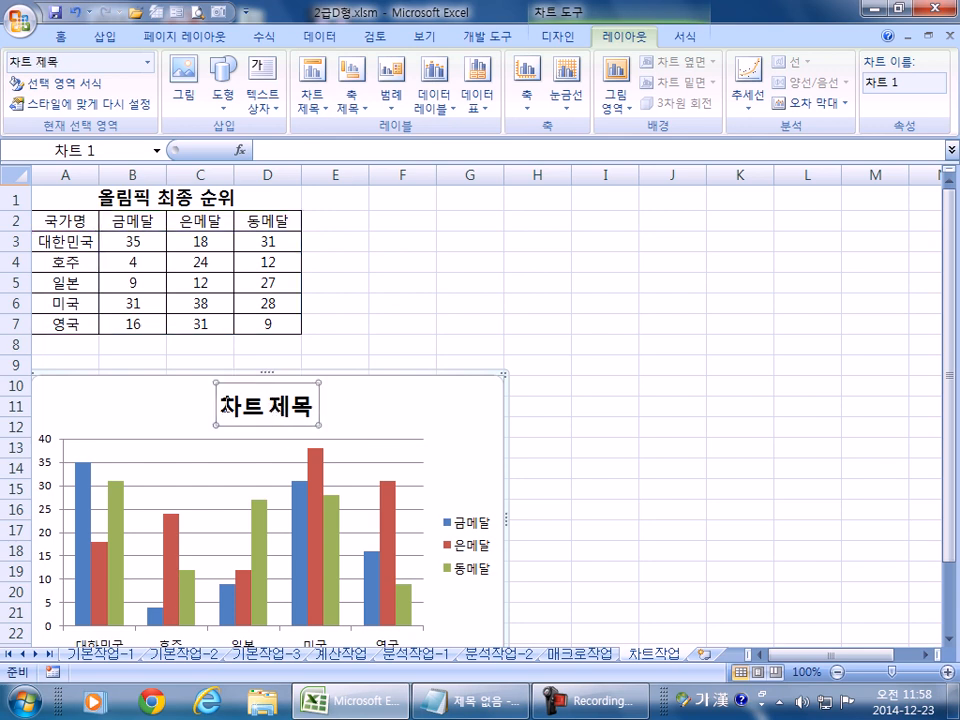
click(280, 150)
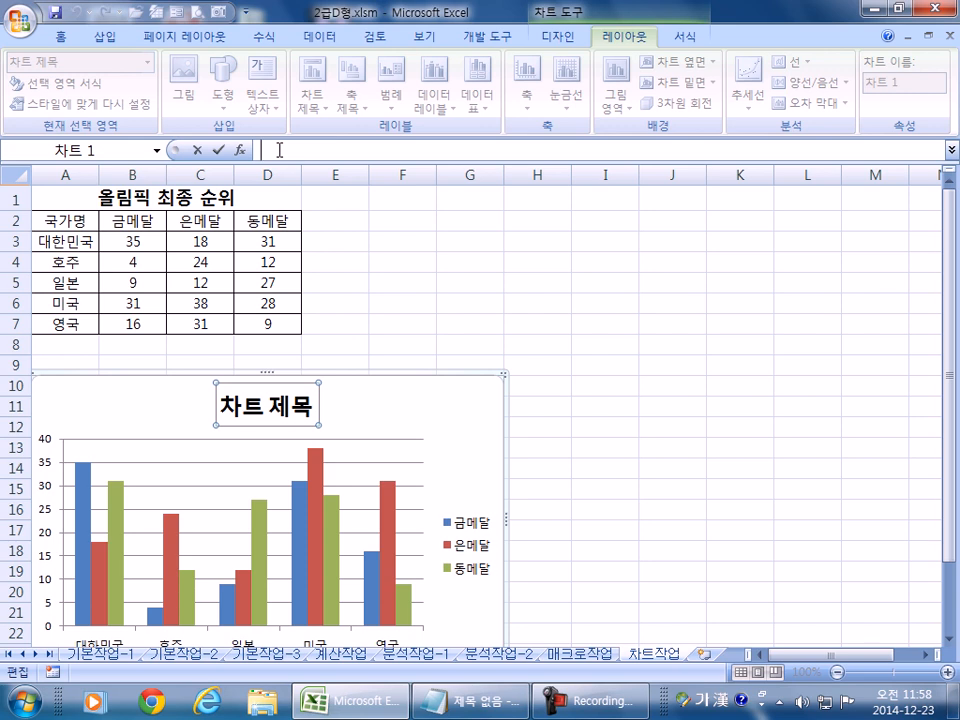
text(=)
click(101, 201)
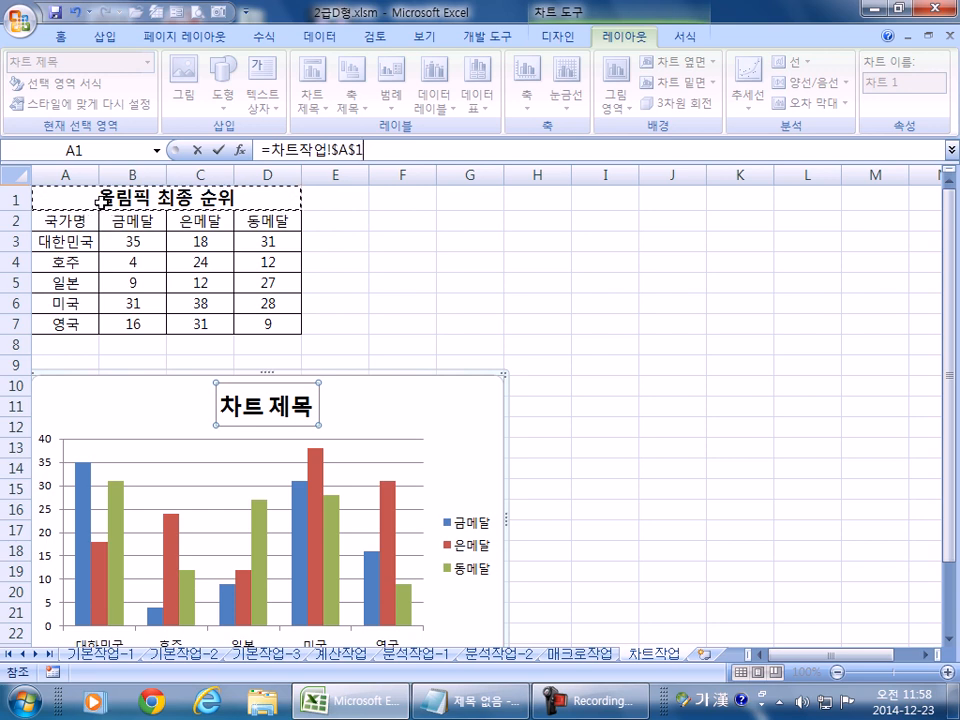
key(Return)
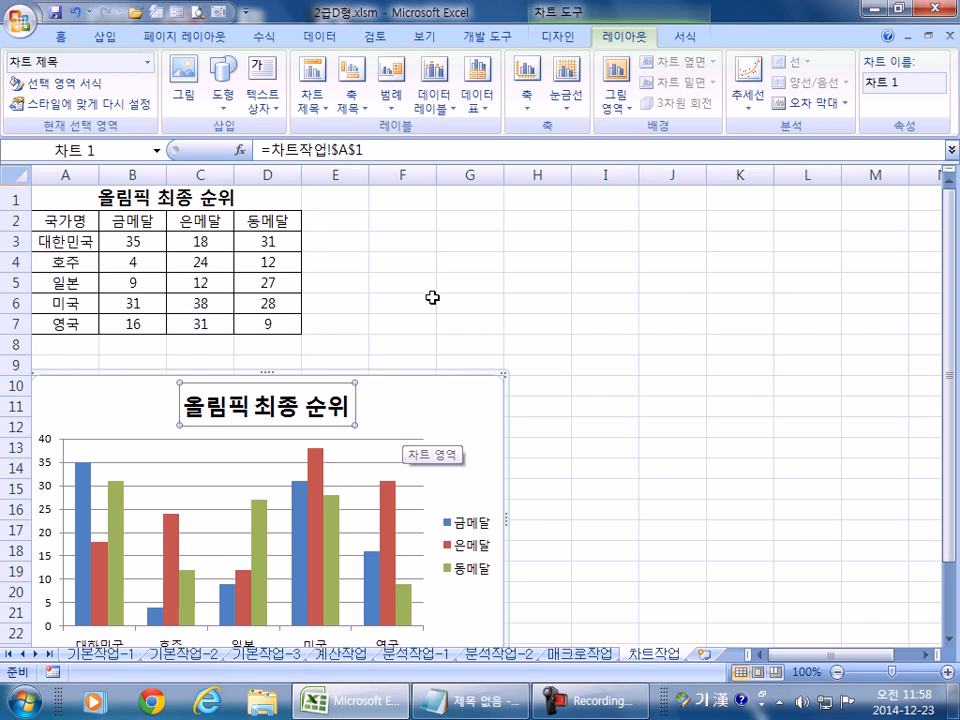
- Delete the word 최종 from the heading in A1 to test the title link, and undo the edit
click(360, 388)
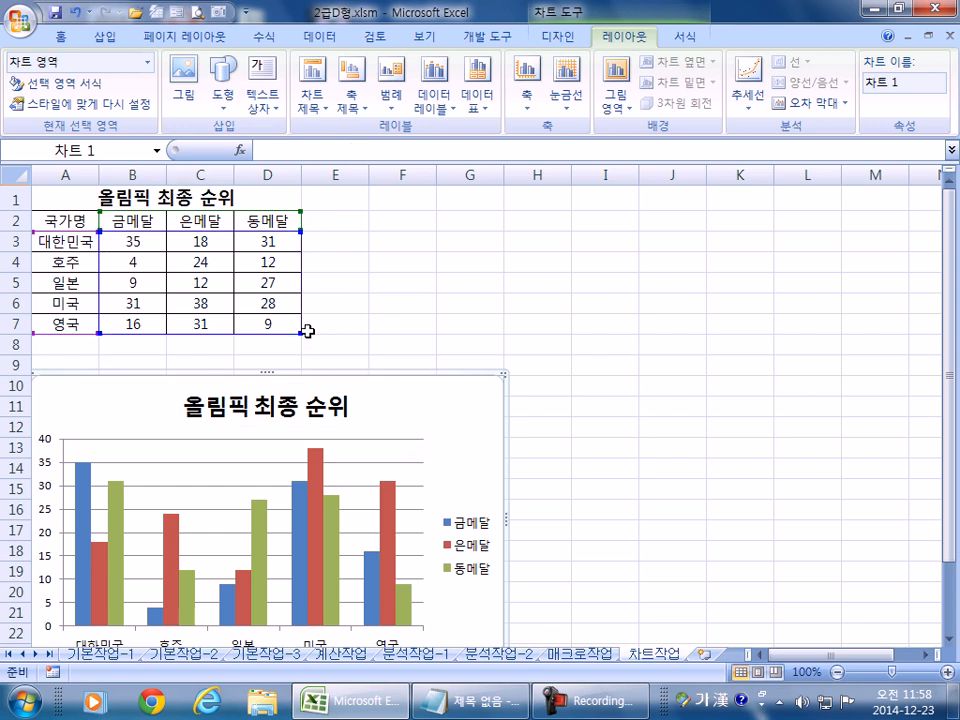
double_click(172, 197)
drag(159, 198, 204, 198)
key(Delete)
key(Return)
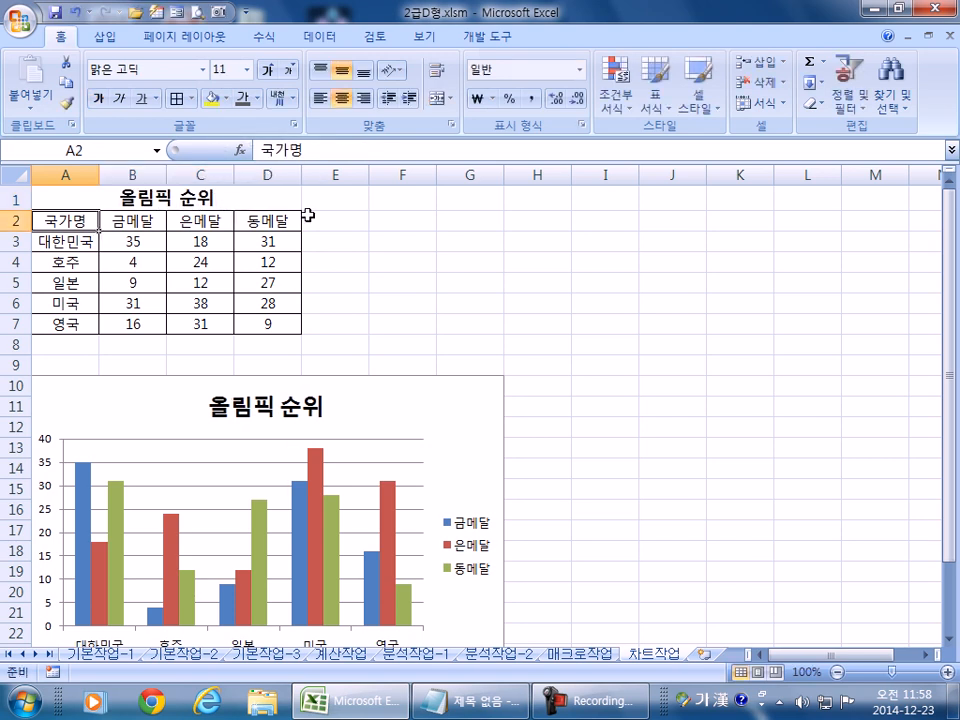
key(ctrl+z)
- Delete the linked chart title and insert a fresh title above the chart
click(348, 405)
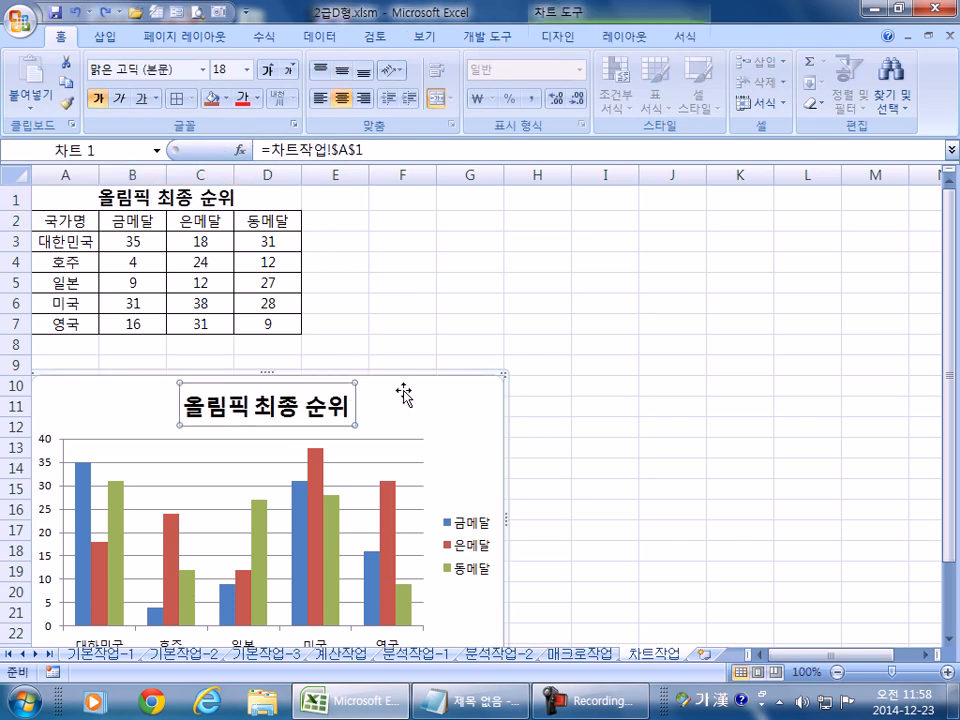
key(Delete)
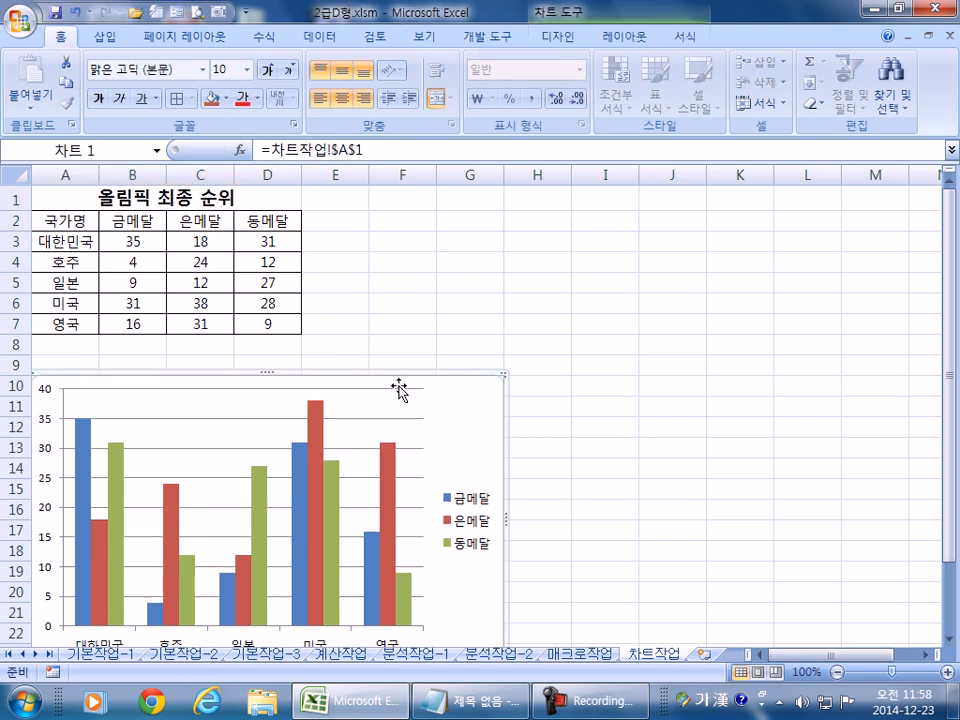
click(624, 37)
click(316, 100)
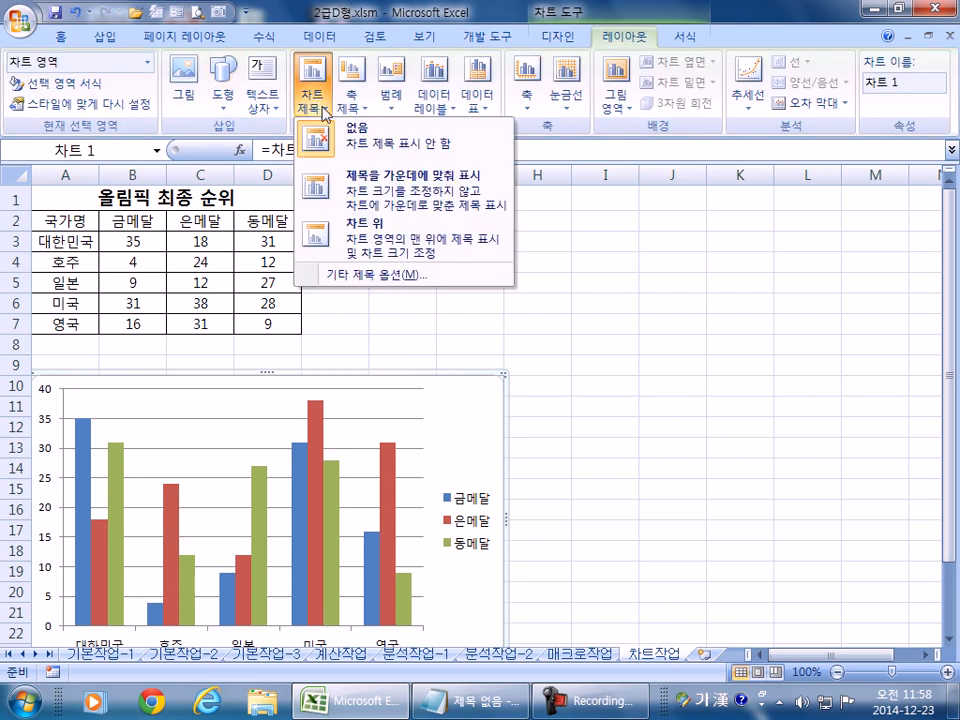
click(330, 235)
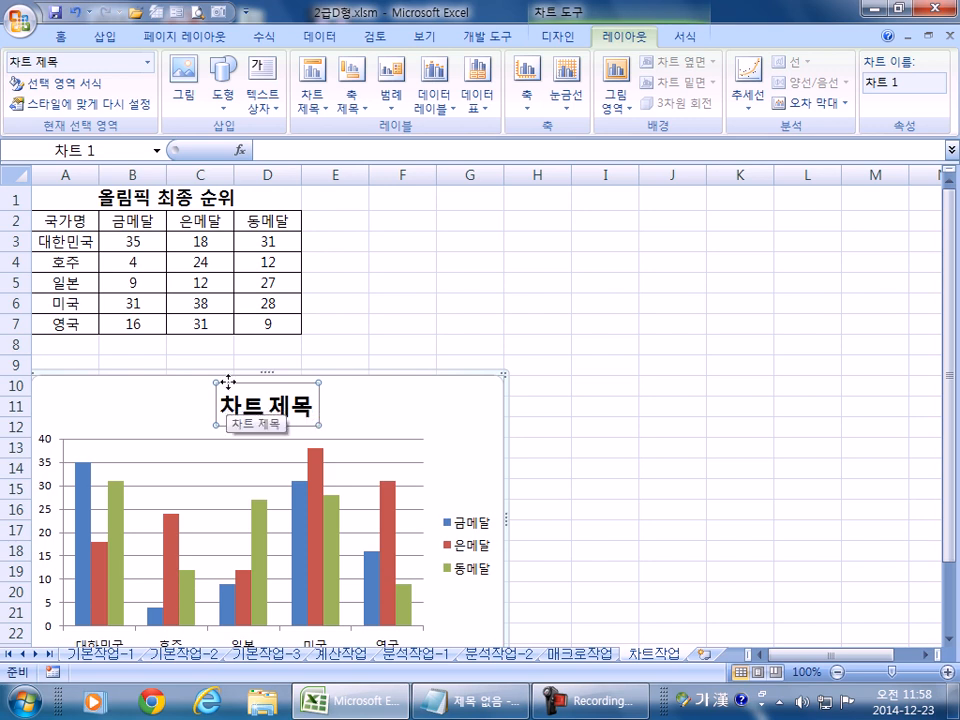
- Start a formula for the chart title that references the heading cell as =차트작업!$A$1
click(289, 152)
text(\=)
key(BackSpace)
key(BackSpace)
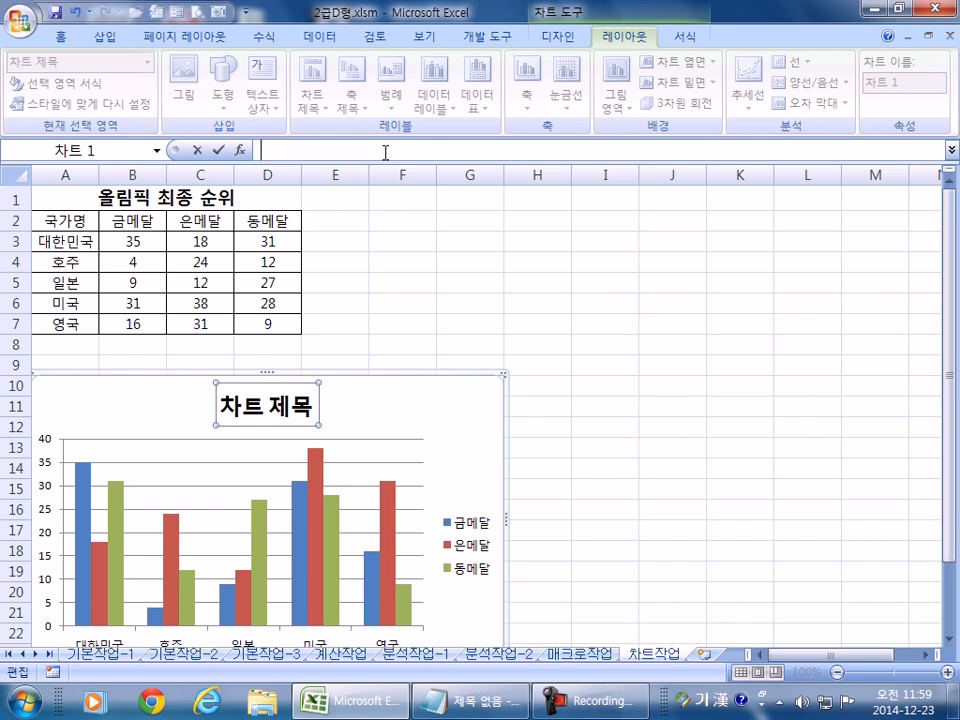
key(Hangul)
text(=A1)
key(BackSpace)
key(BackSpace)
click(126, 198)
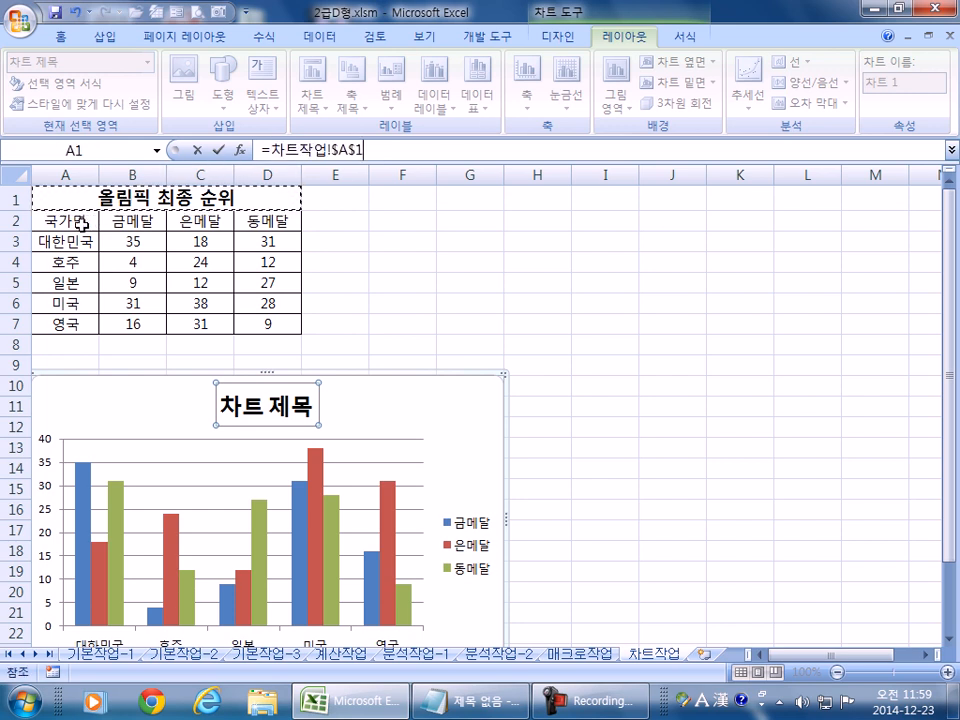
- Try to link the chart title with the plain cell reference =A1 instead of the sheet reference
click(264, 150)
text(A)
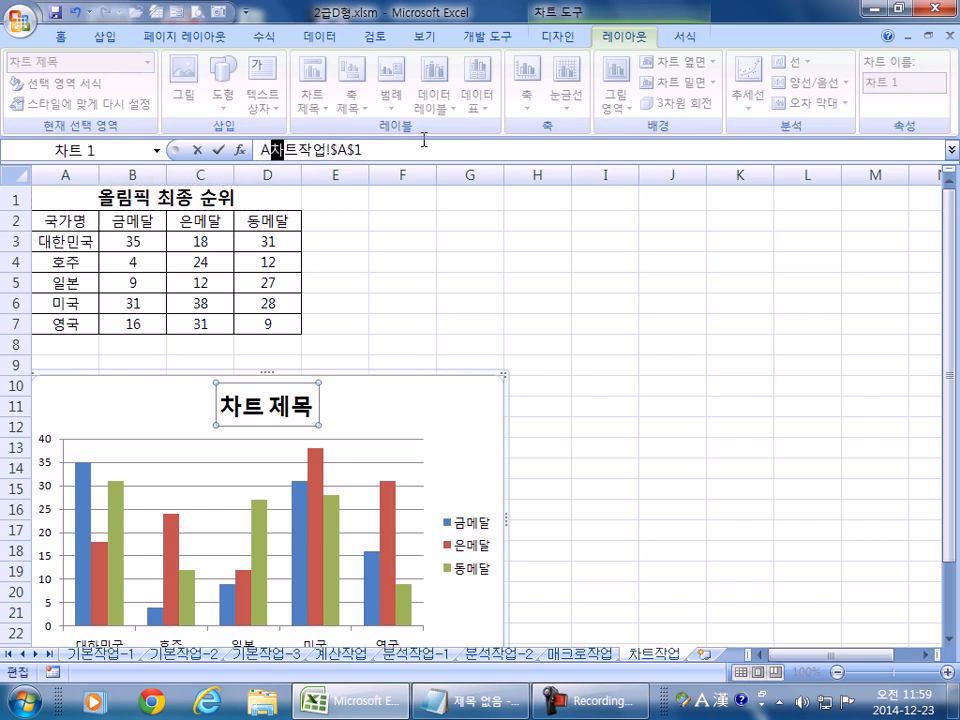
key(Left)
key(Delete)
key(Delete)
key(Delete)
key(Delete)
key(Delete)
key(Delete)
key(Delete)
key(Delete)
key(Delete)
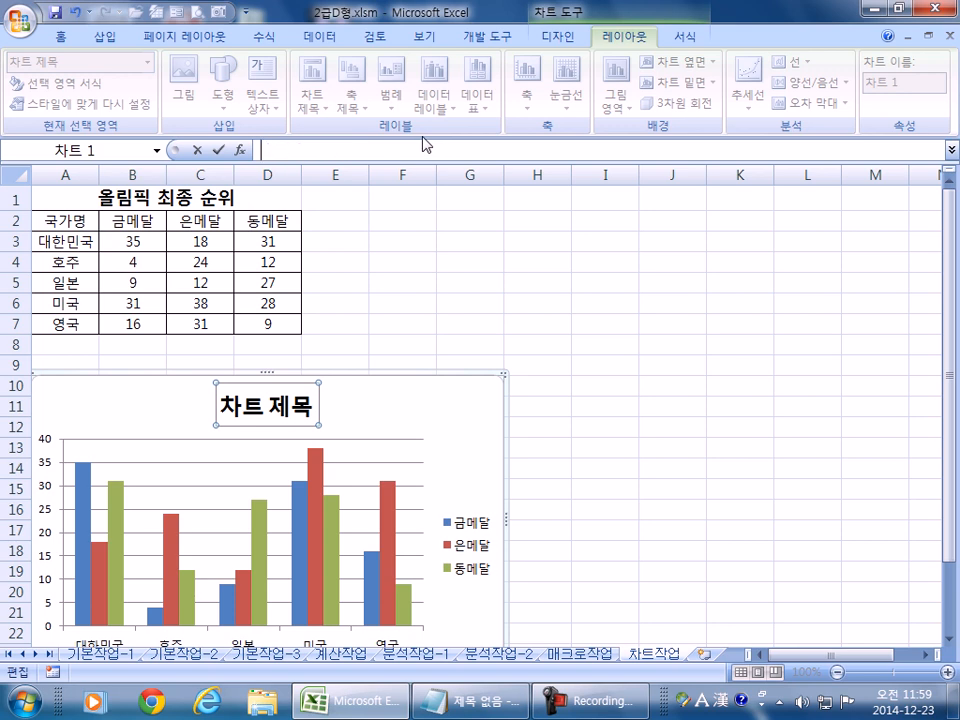
text(=A1)
key(Return)
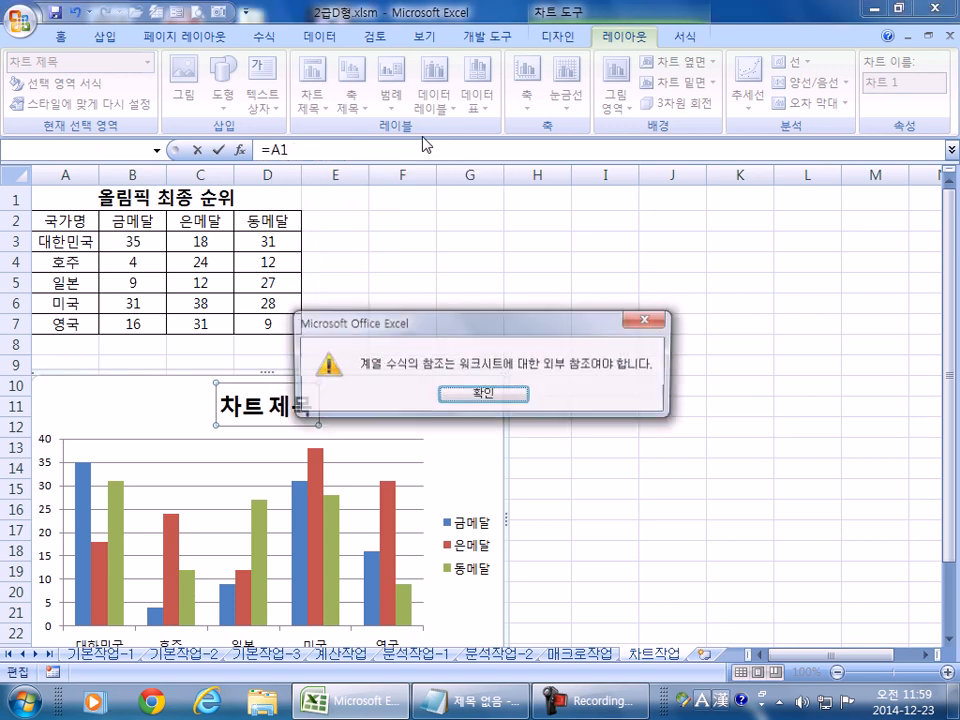
click(516, 398)
- Link the chart title to the heading cell with the reference =차트작업!$A$1
key(BackSpace)
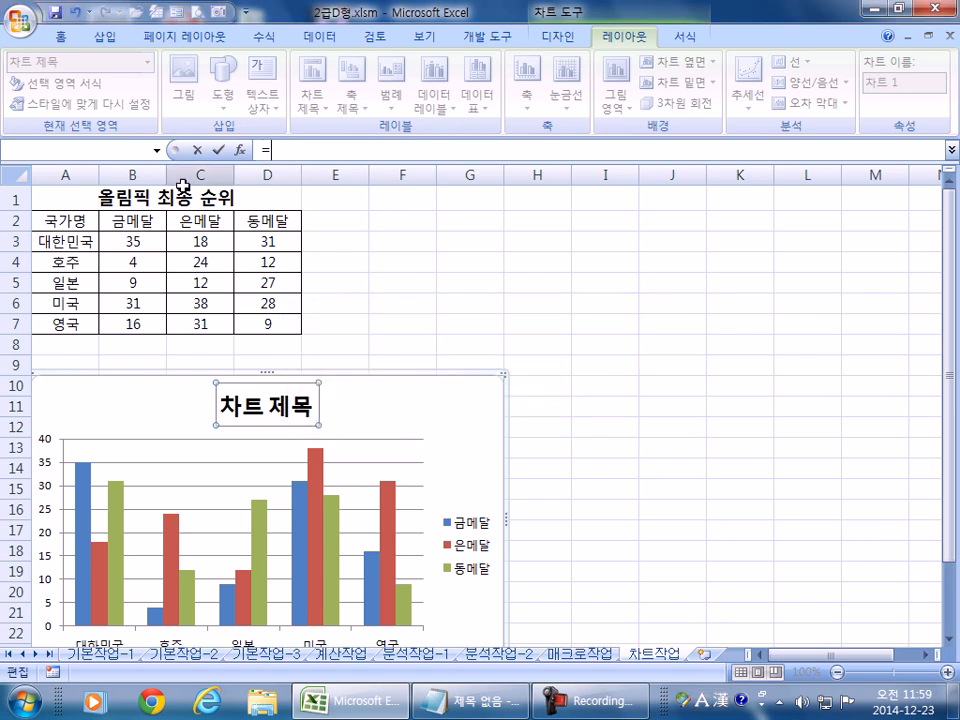
click(115, 208)
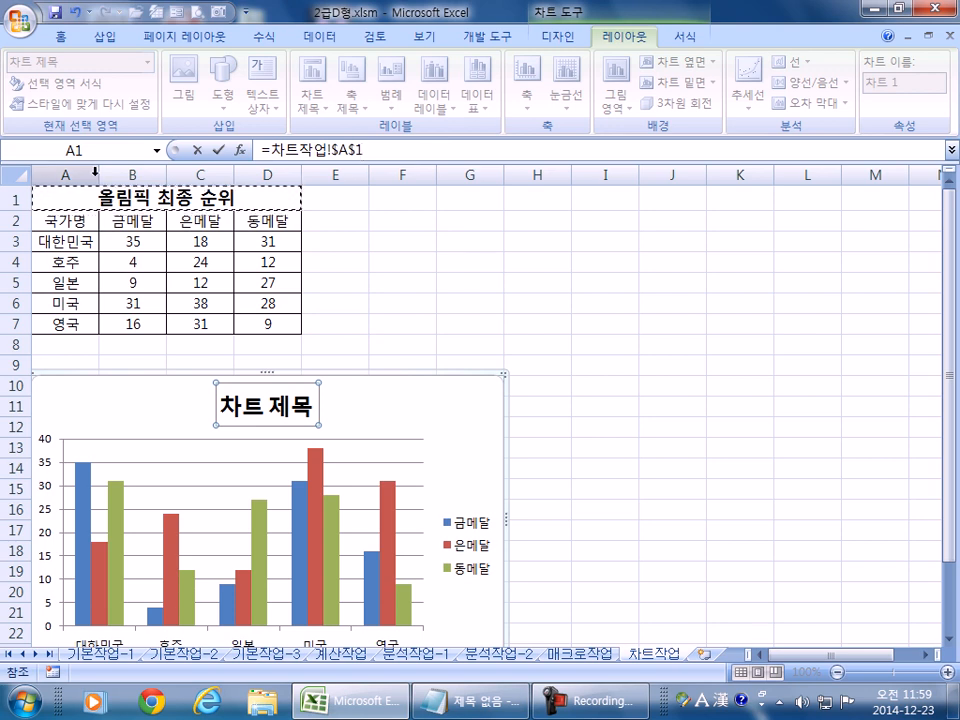
key(Return)
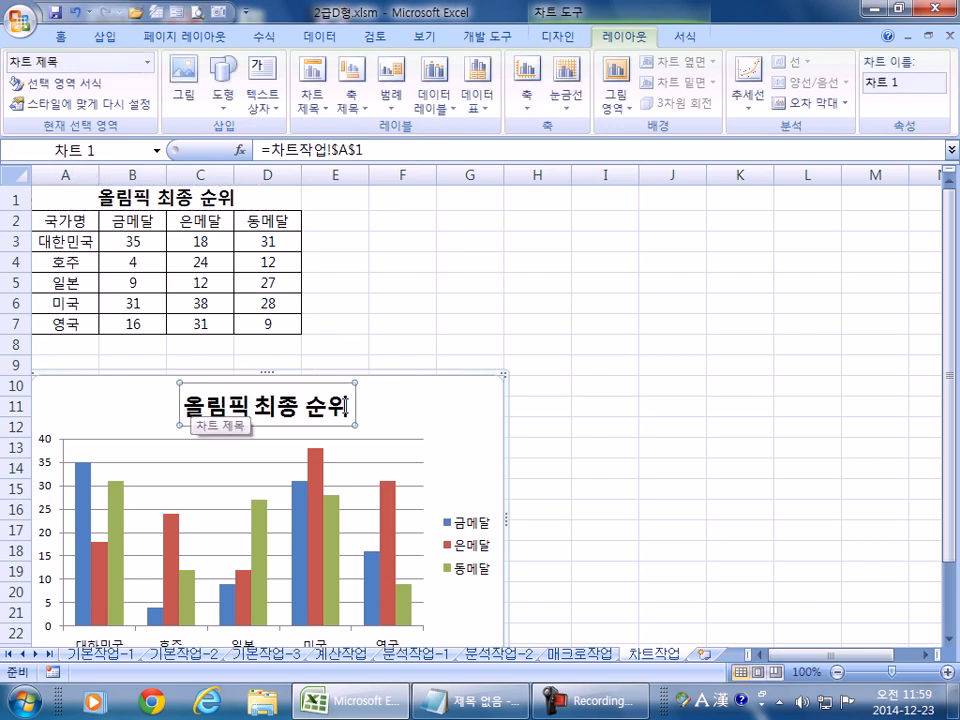
- Change the heading in A1 to 아시안올림픽 최종 순위 to test the linked chart title
click(103, 196)
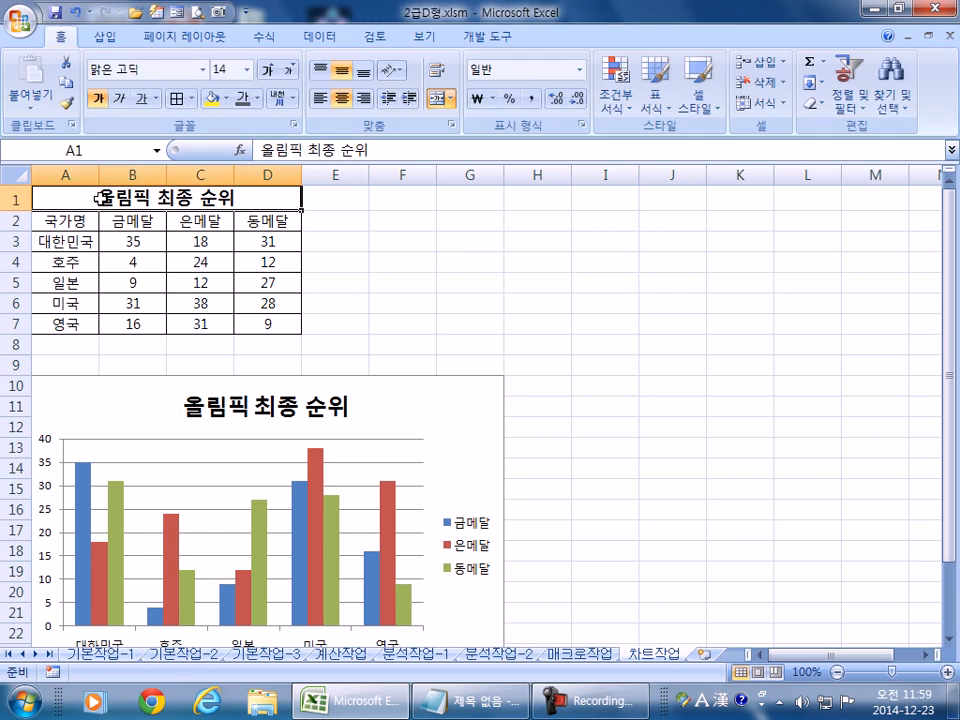
click(262, 150)
text(DK)
key(BackSpace)
key(BackSpace)
text(DKT)
key(BackSpace)
key(BackSpace)
key(BackSpace)
text(아시간)
key(BackSpace)
text(안)
key(Return)
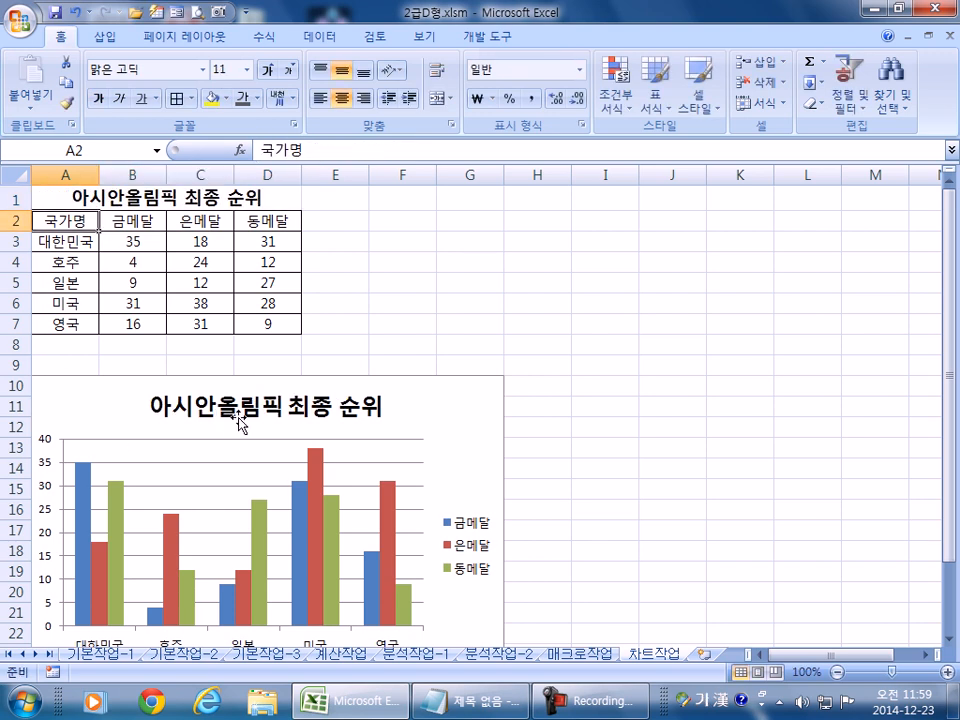
- Restore the A1 heading to 올림픽 최종 순위 and select the chart title to check its cell link
click(100, 197)
drag(302, 150, 220, 145)
key(BackSpace)
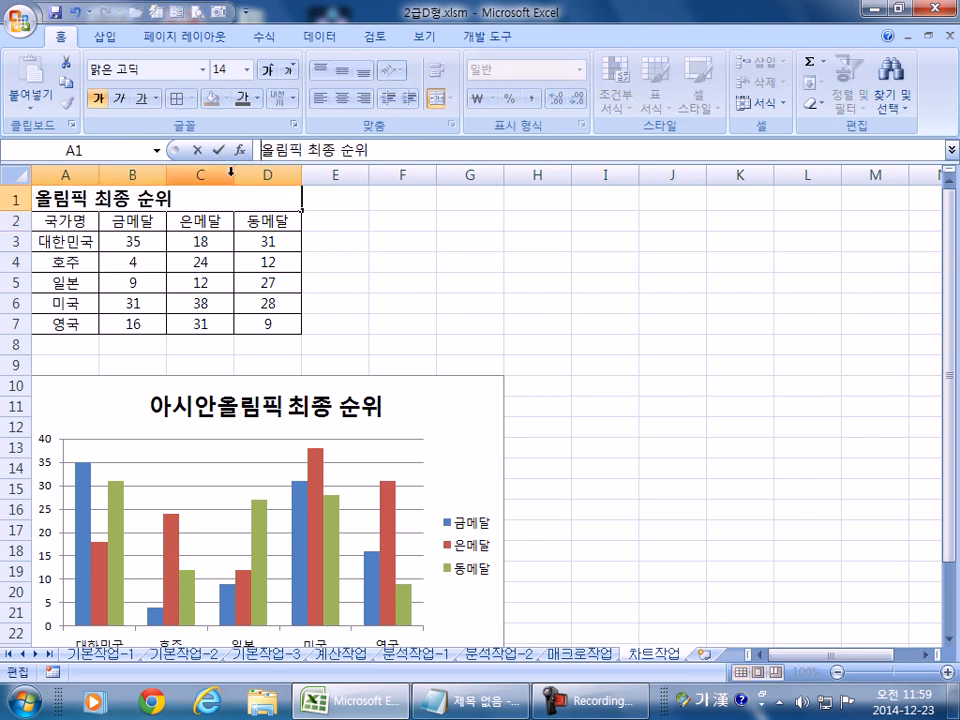
key(Return)
click(62, 190)
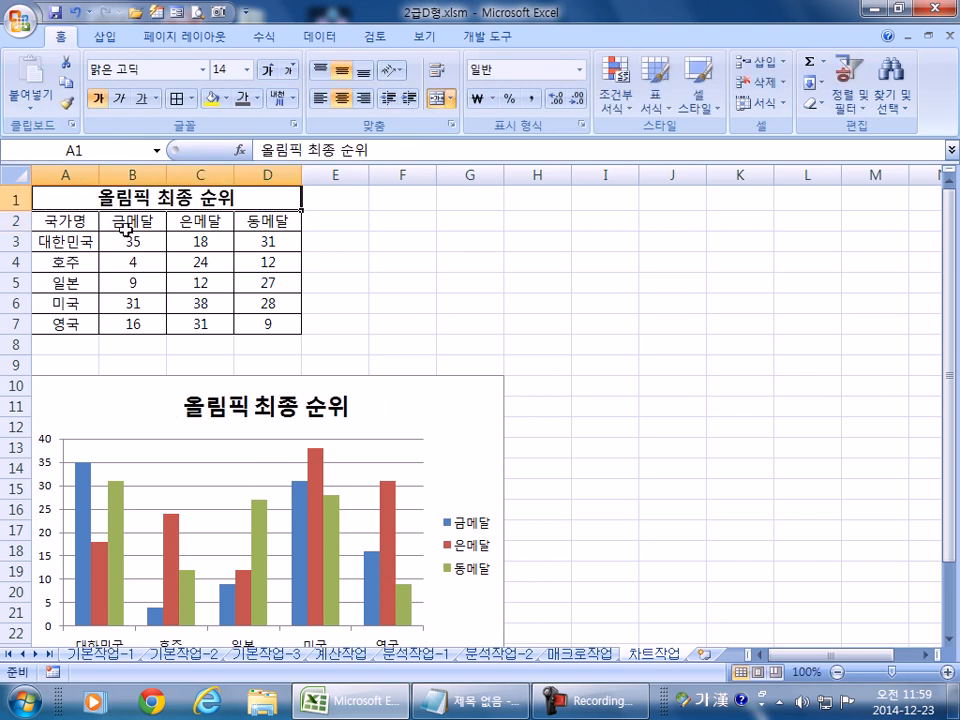
click(230, 405)
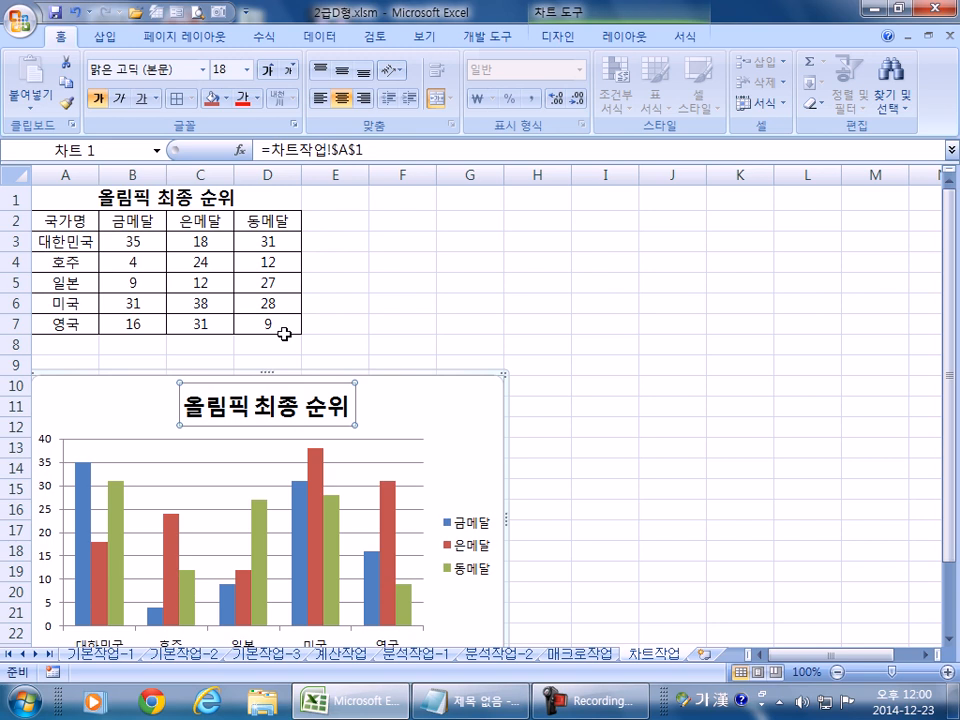
- Set the chart's vertical axis so that the horizontal axis crosses at the axis value 20
scroll(285, 334, down, 2)
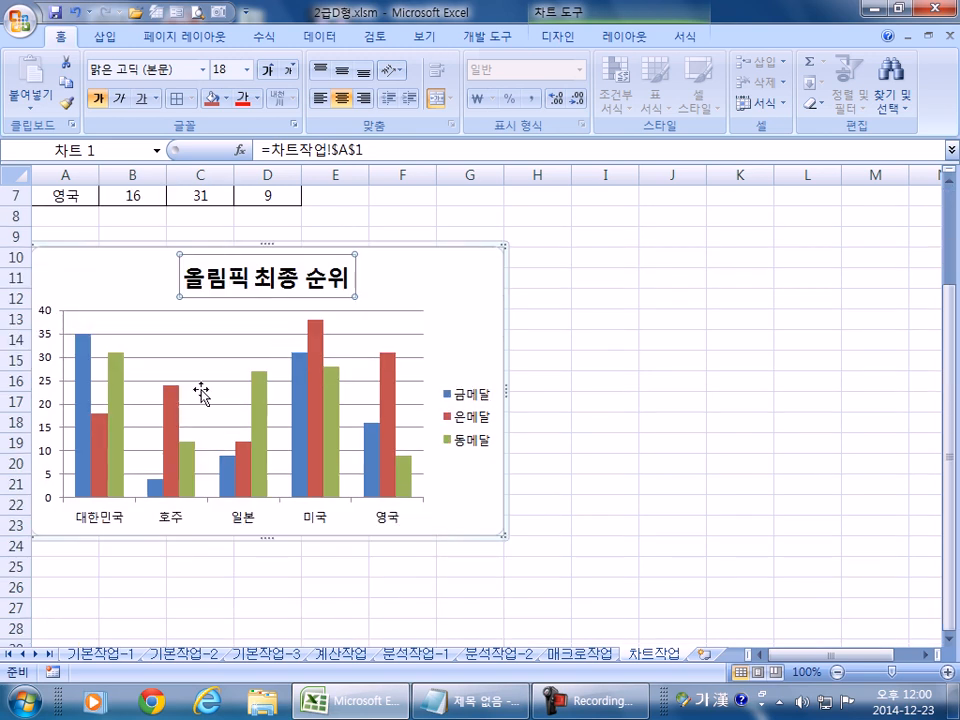
click(471, 313)
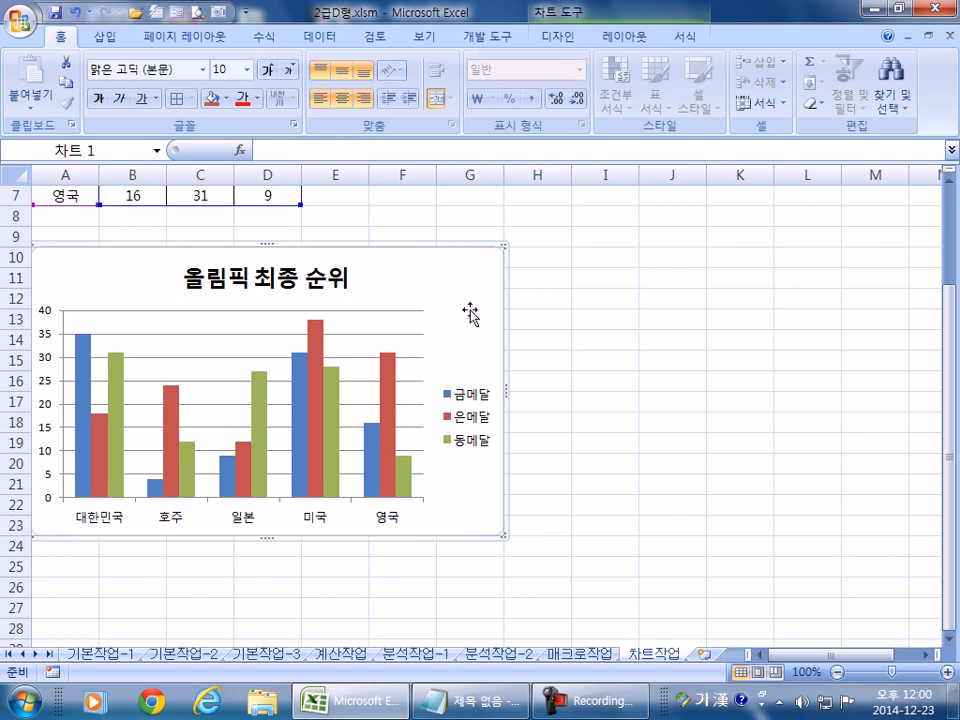
click(50, 390)
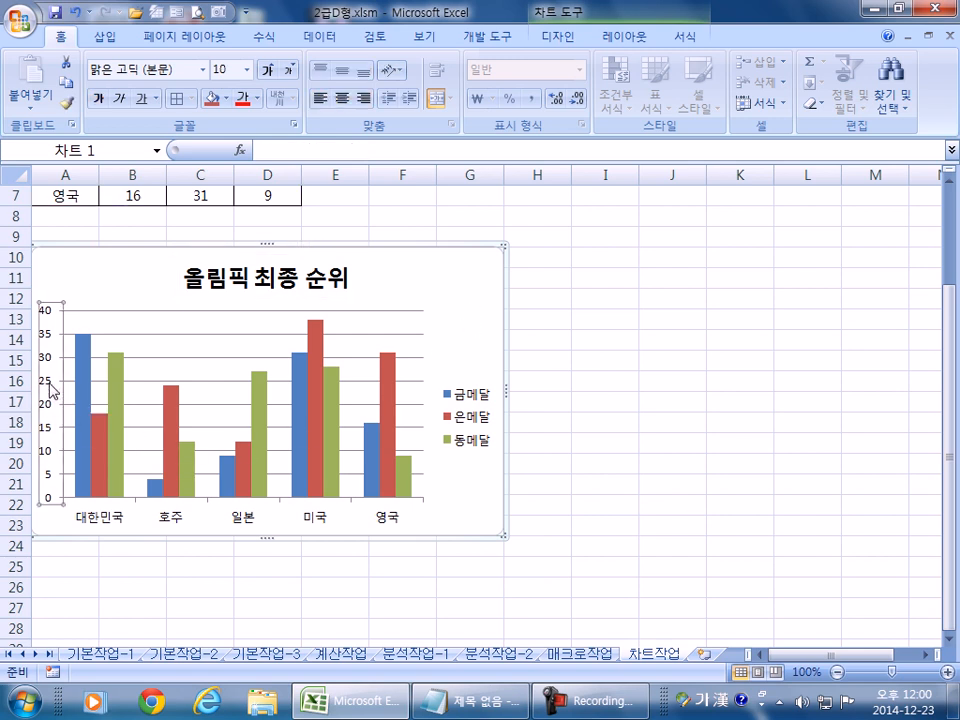
double_click(50, 390)
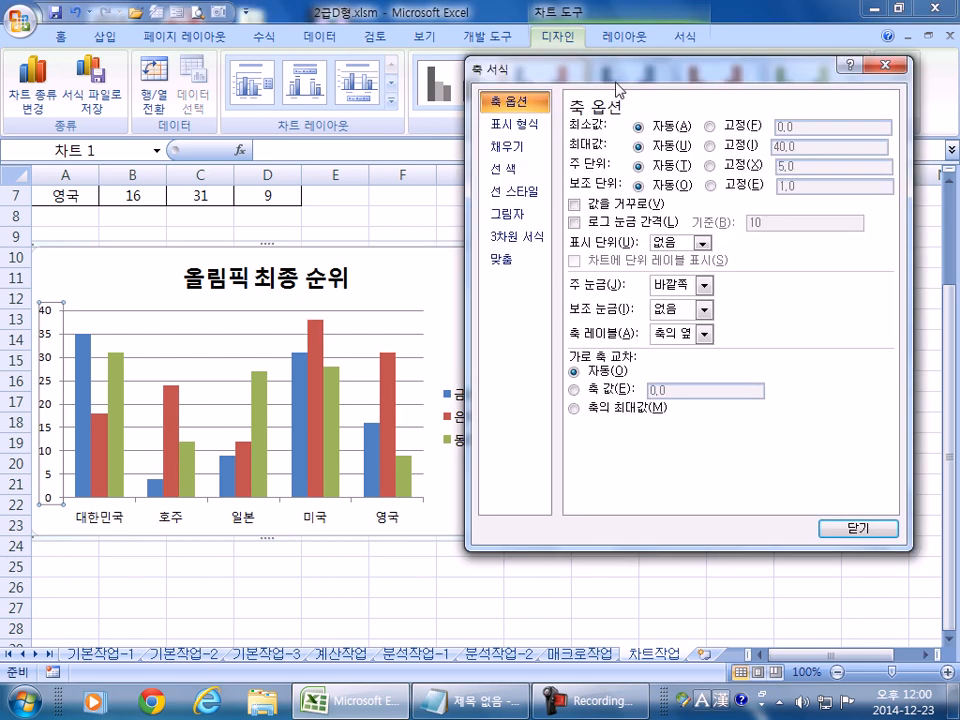
drag(622, 83, 677, 47)
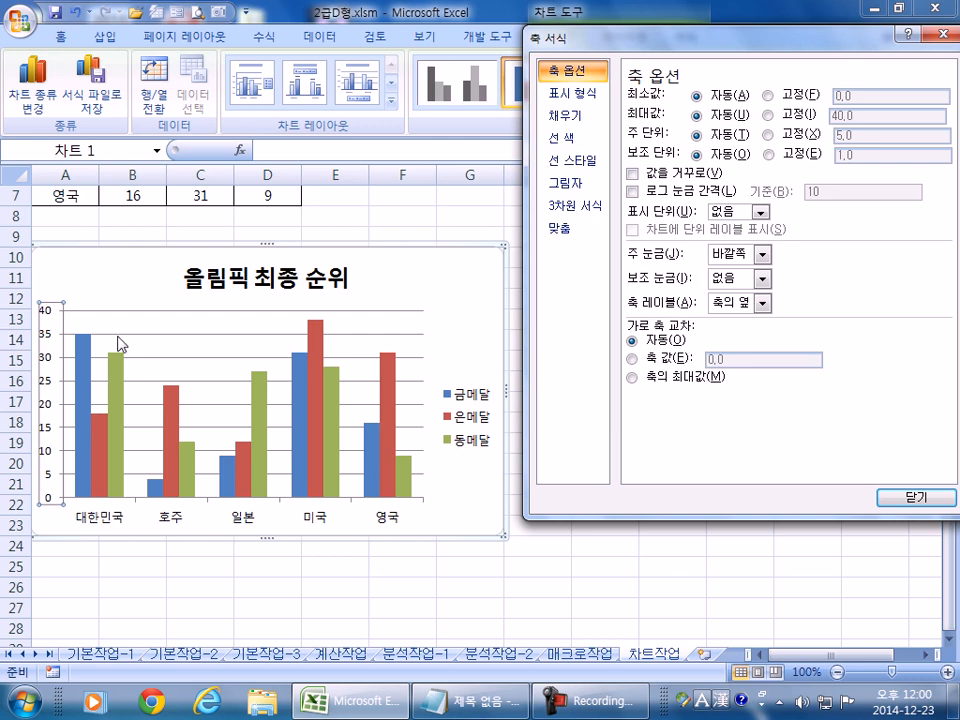
click(631, 358)
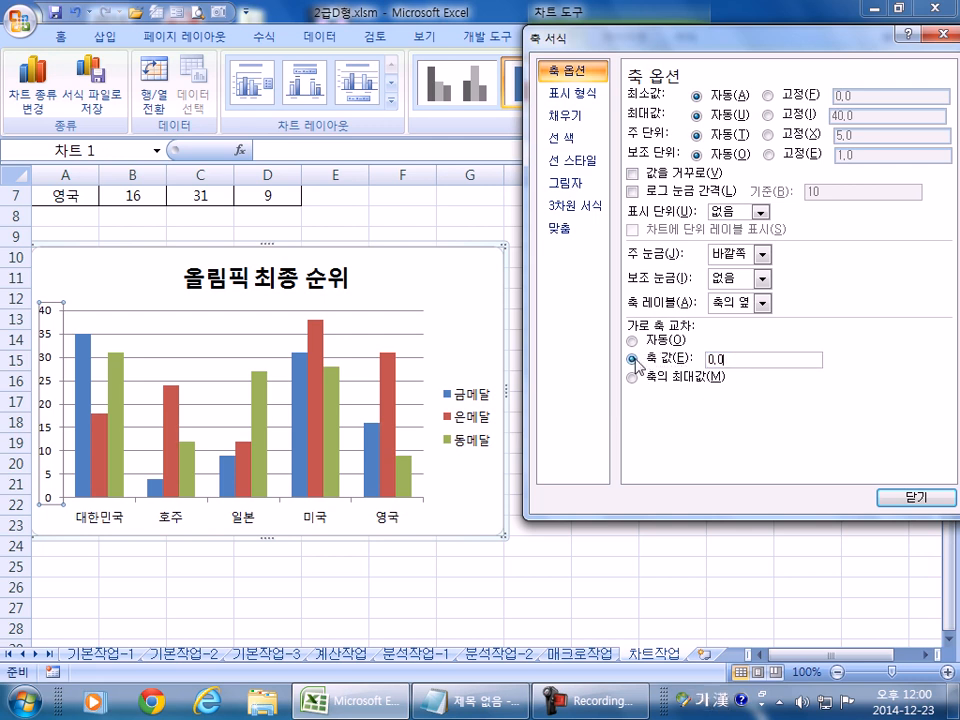
key(BackSpace)
key(BackSpace)
key(BackSpace)
text(20)
key(Return)
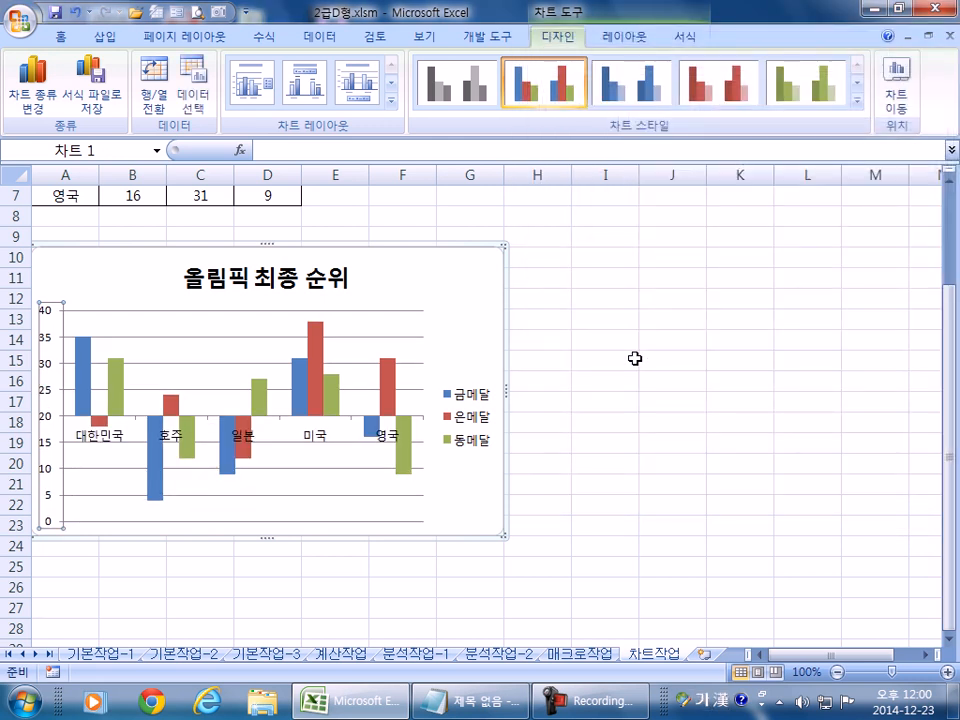
- Fix the vertical axis's major unit at 10
double_click(52, 389)
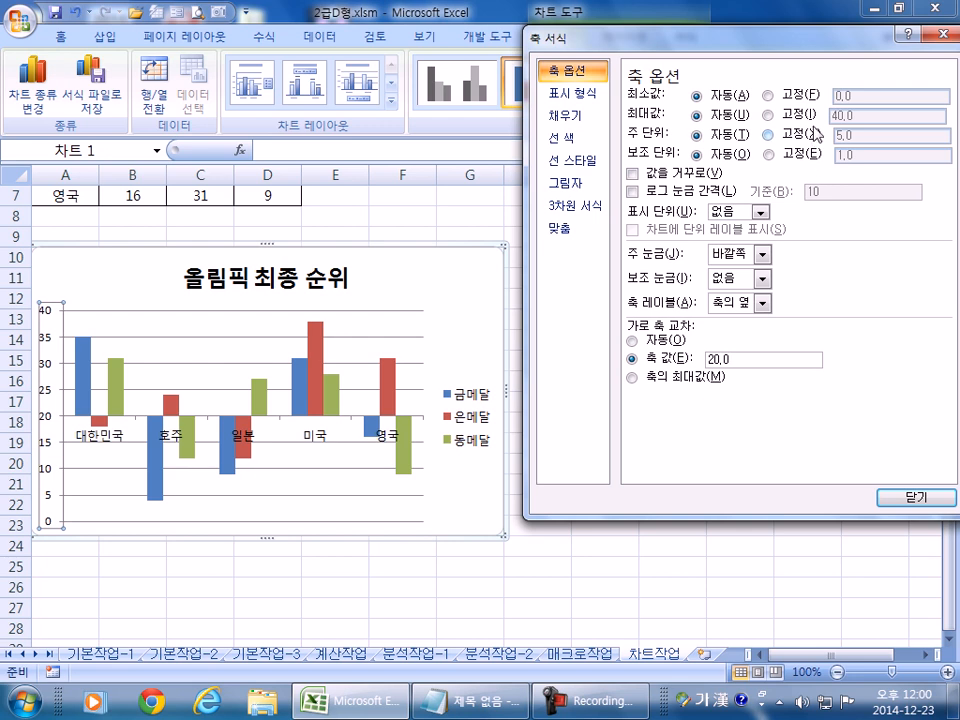
click(779, 134)
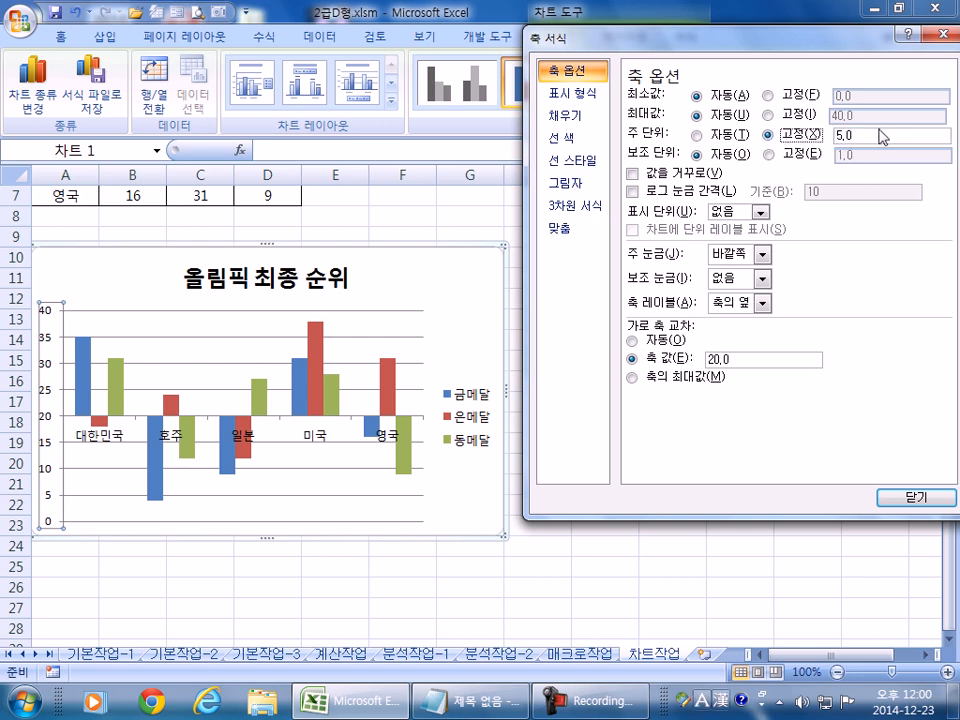
double_click(842, 134)
key(BackSpace)
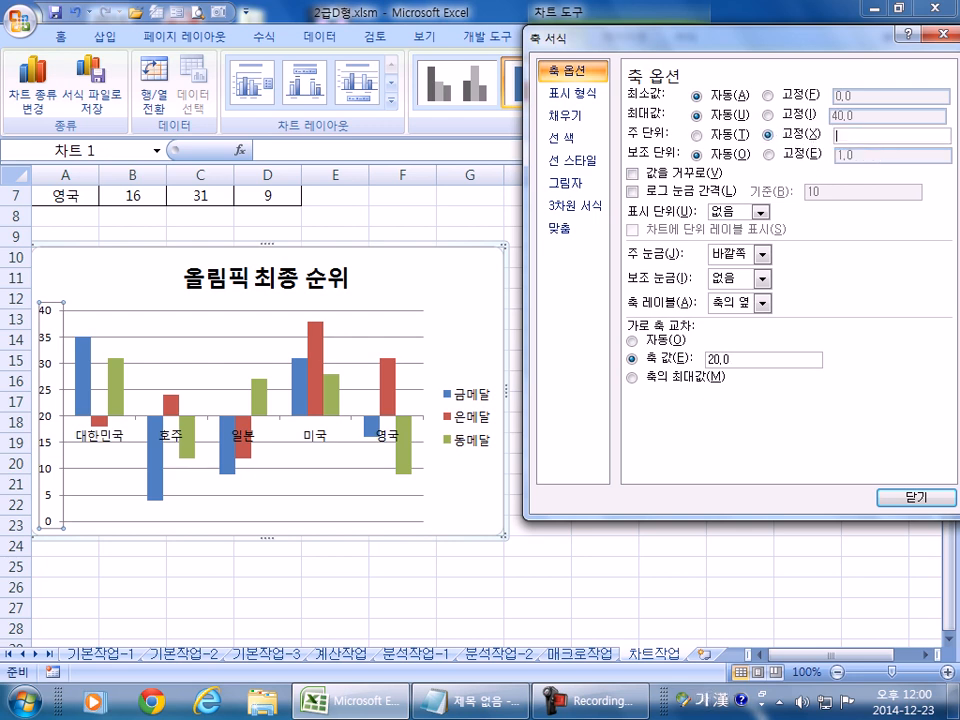
text(10)
key(Tab)
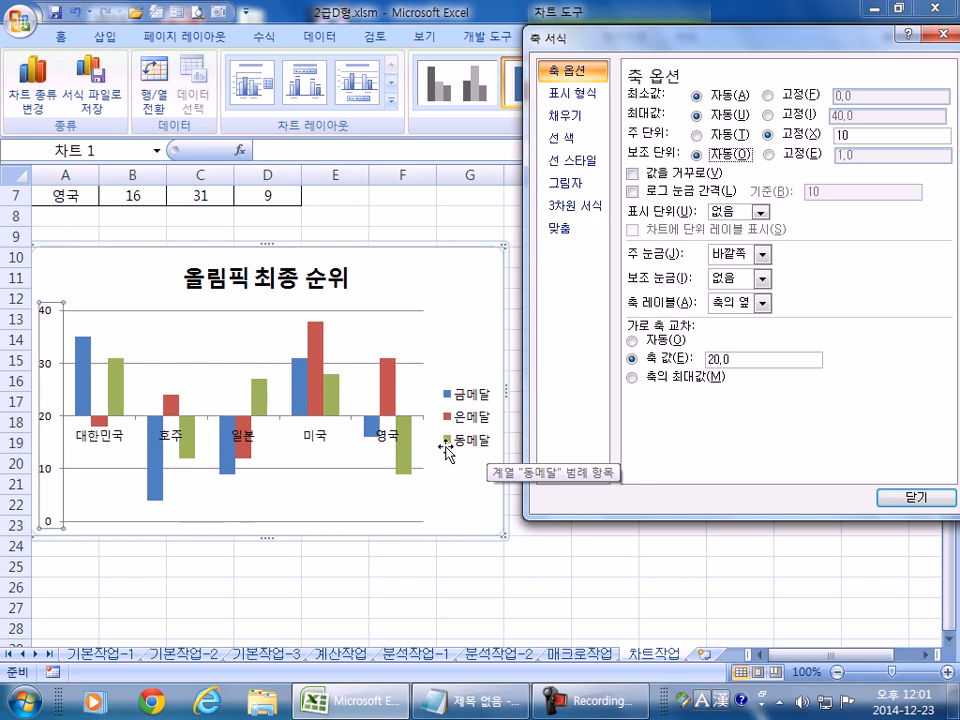
click(85, 358)
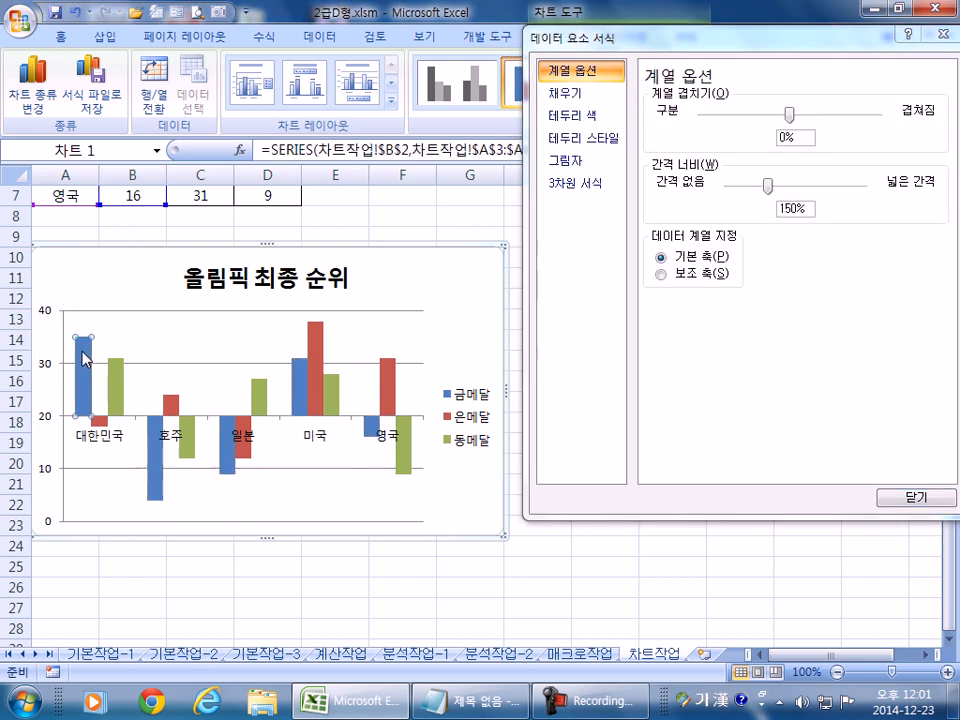
right_click(85, 358)
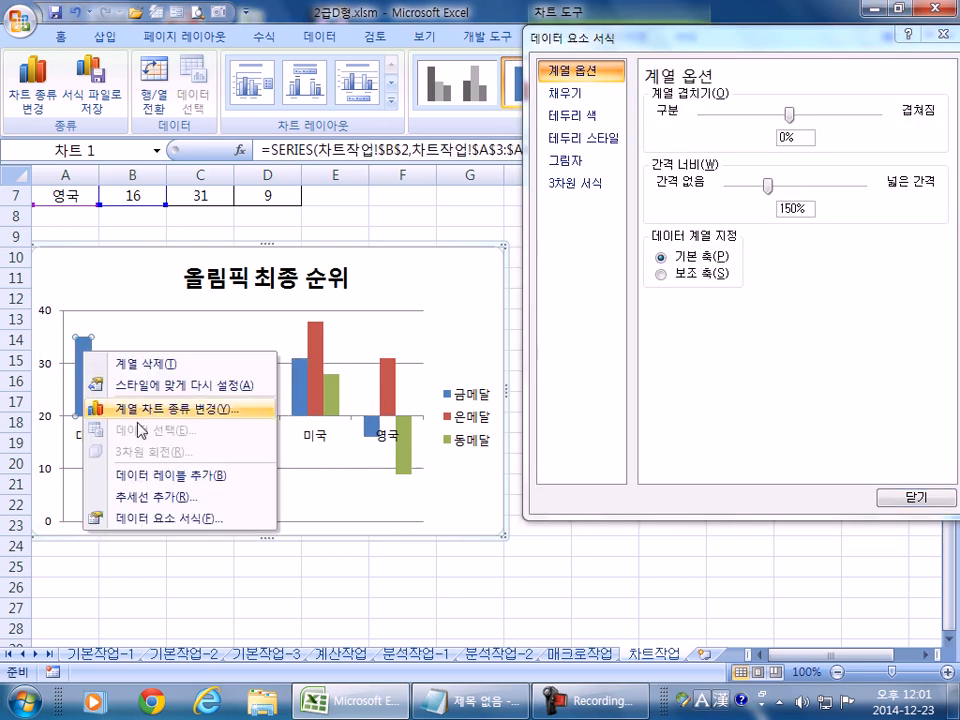
click(125, 476)
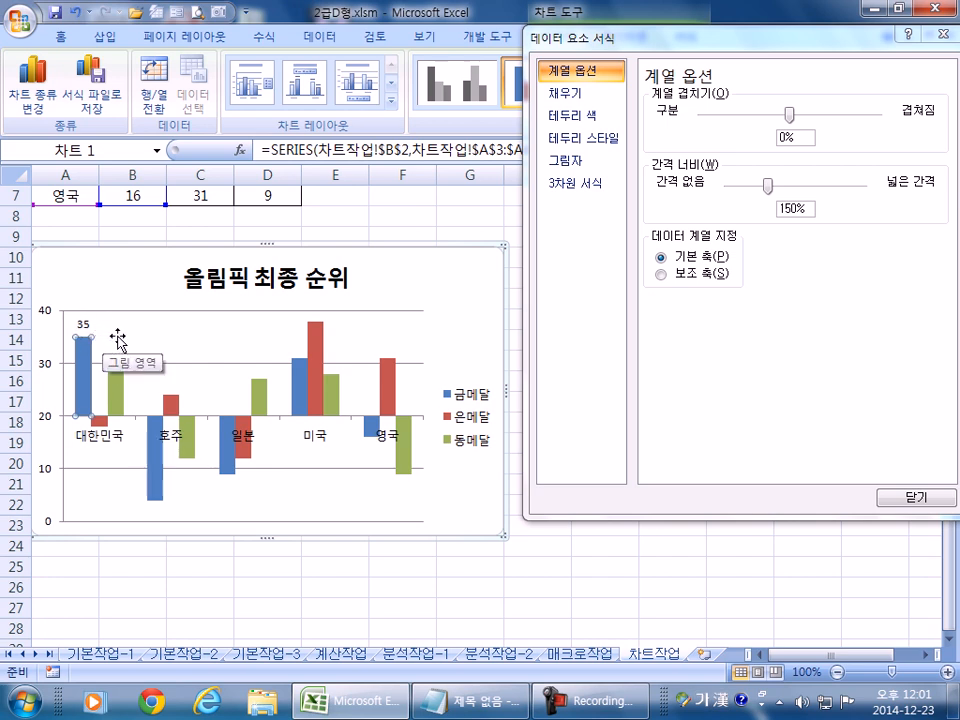
key(ctrl+z)
click(114, 347)
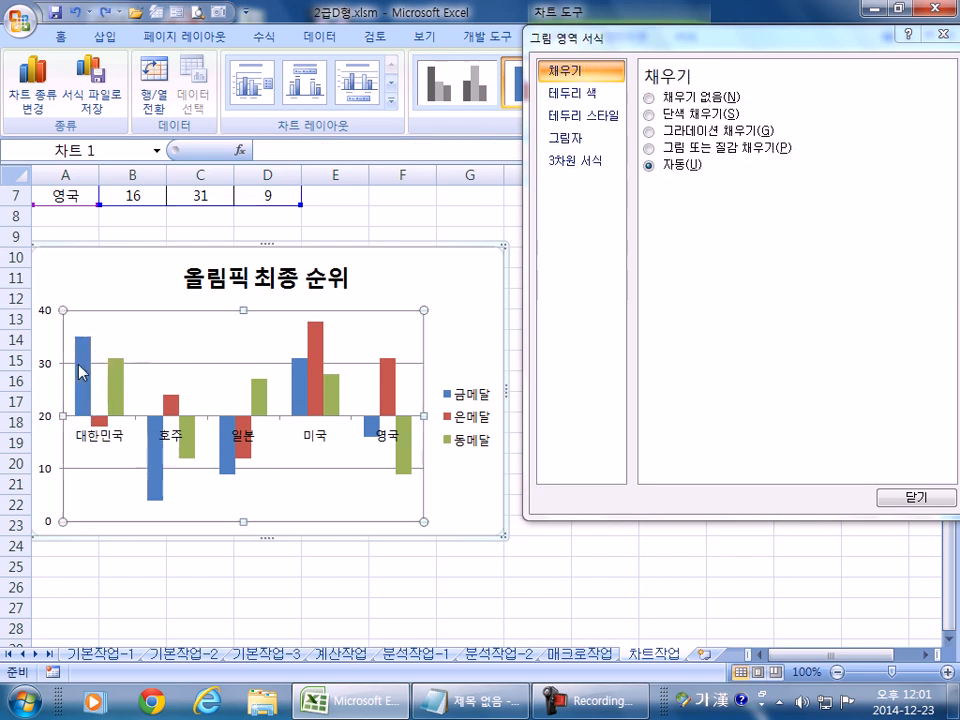
- Add a data label to only the 대한민국 data point of the 금메달 series
click(80, 372)
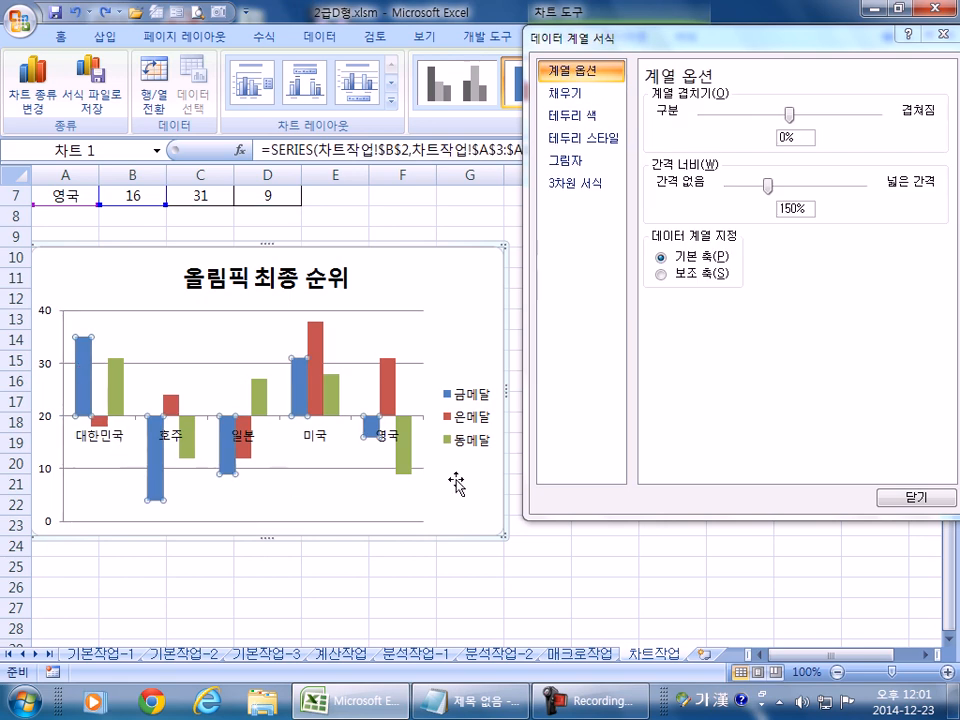
click(84, 376)
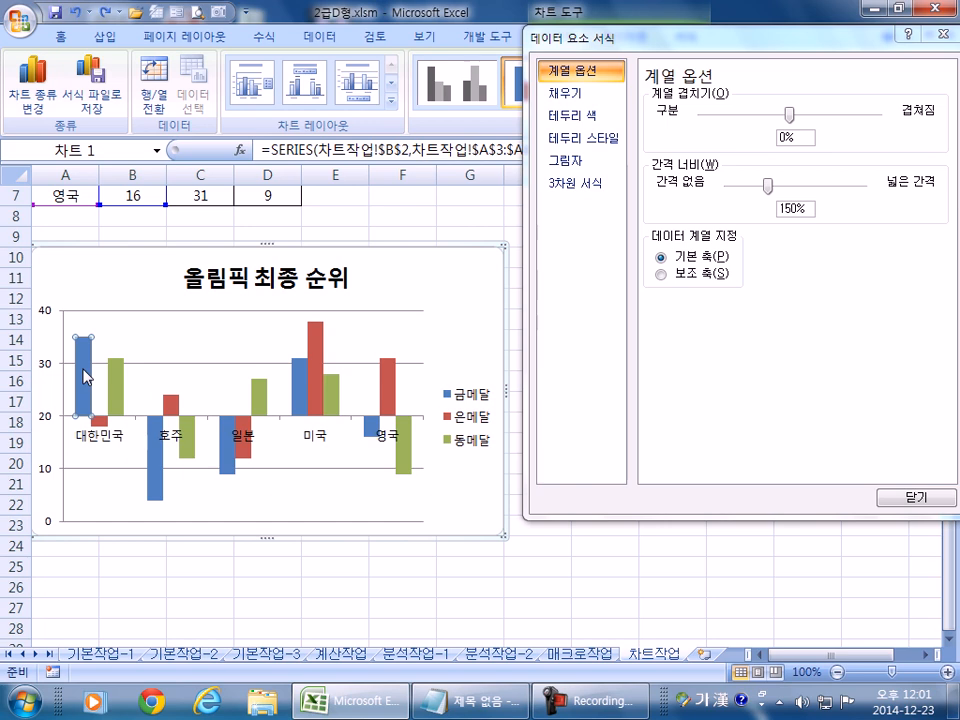
right_click(86, 372)
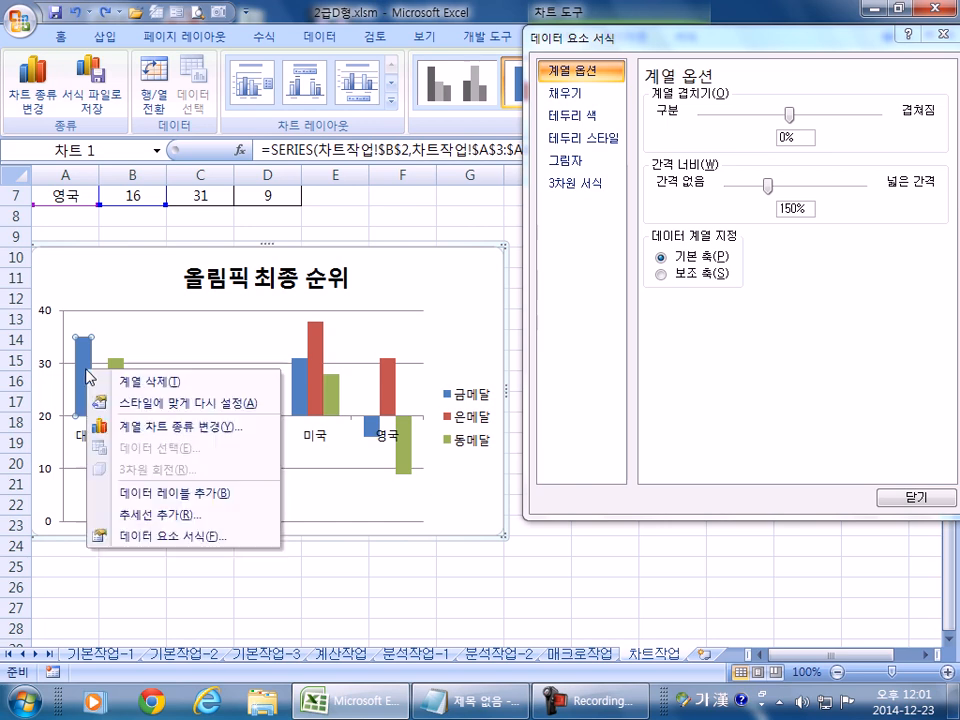
click(163, 494)
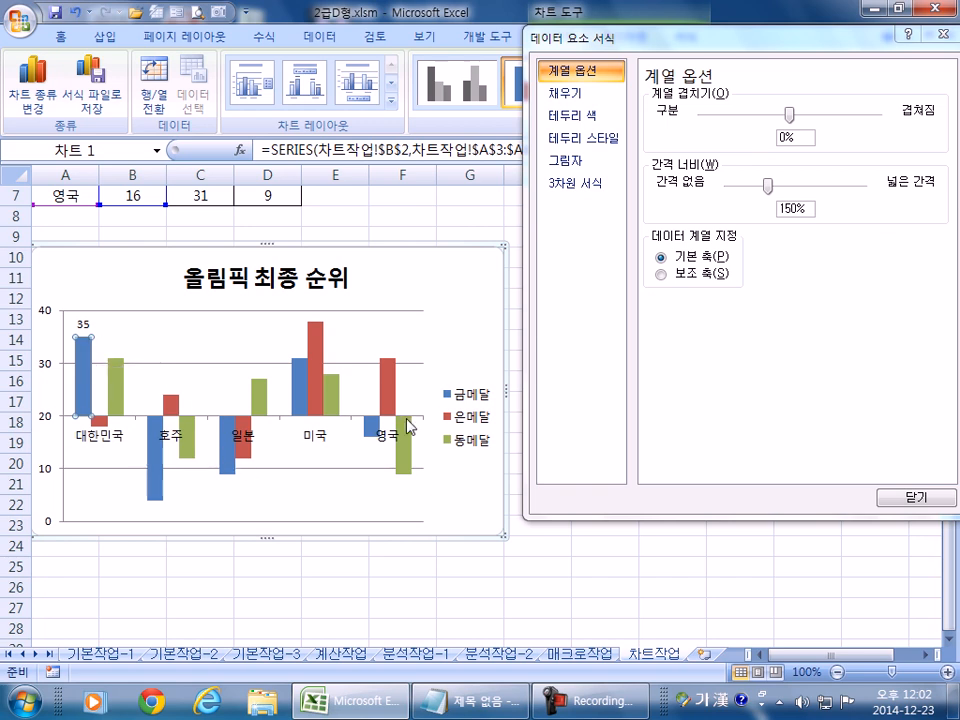
- Place the chart legend below the plot area with the 아래쪽 position option
click(463, 425)
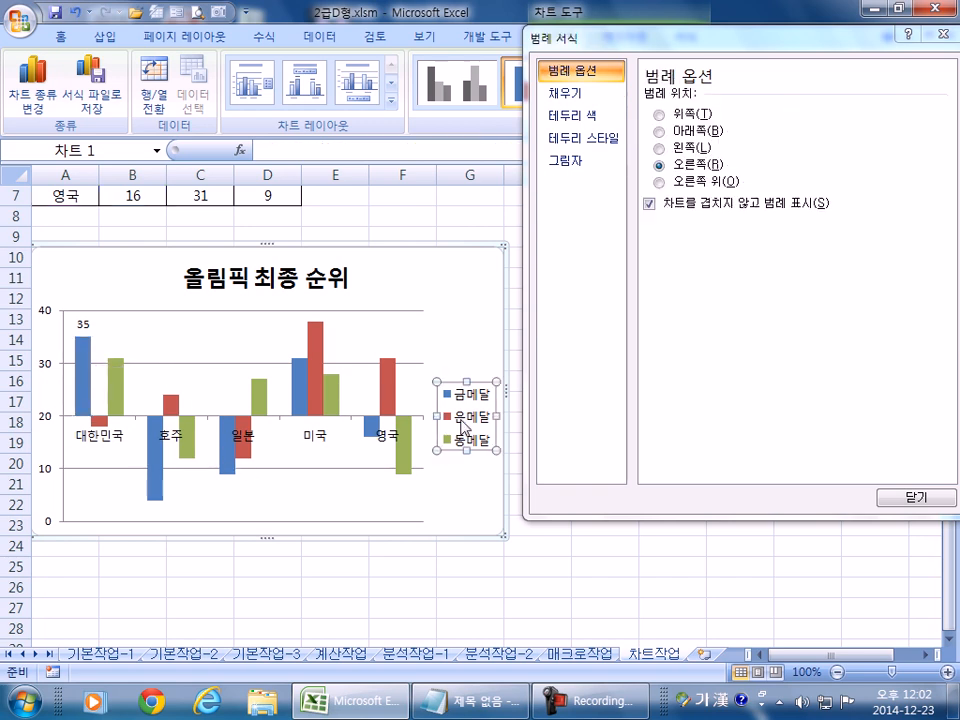
click(690, 133)
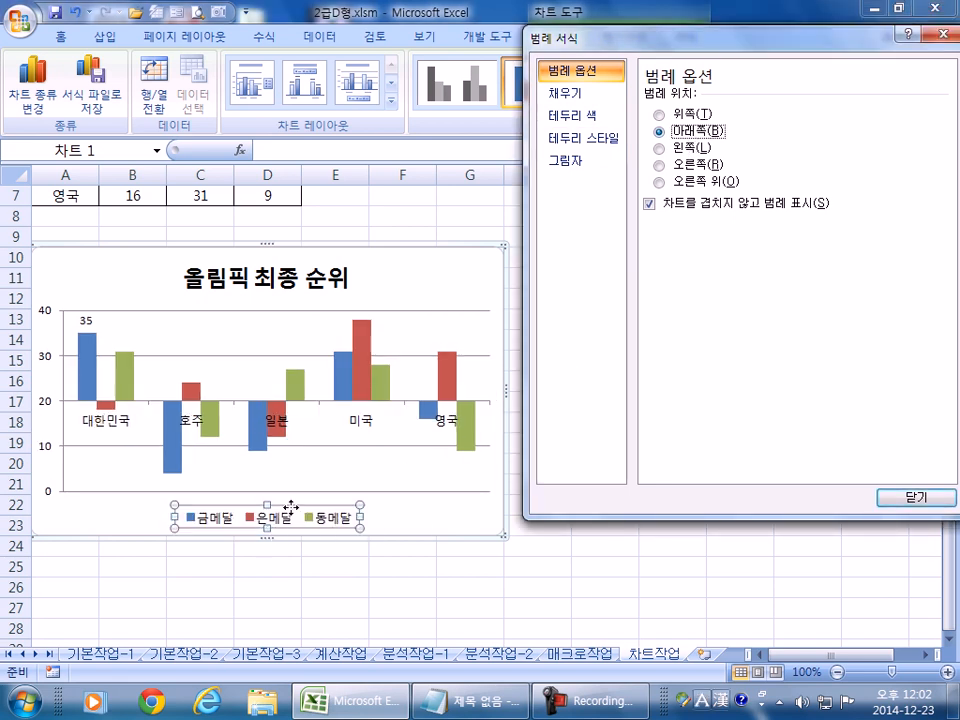
click(577, 140)
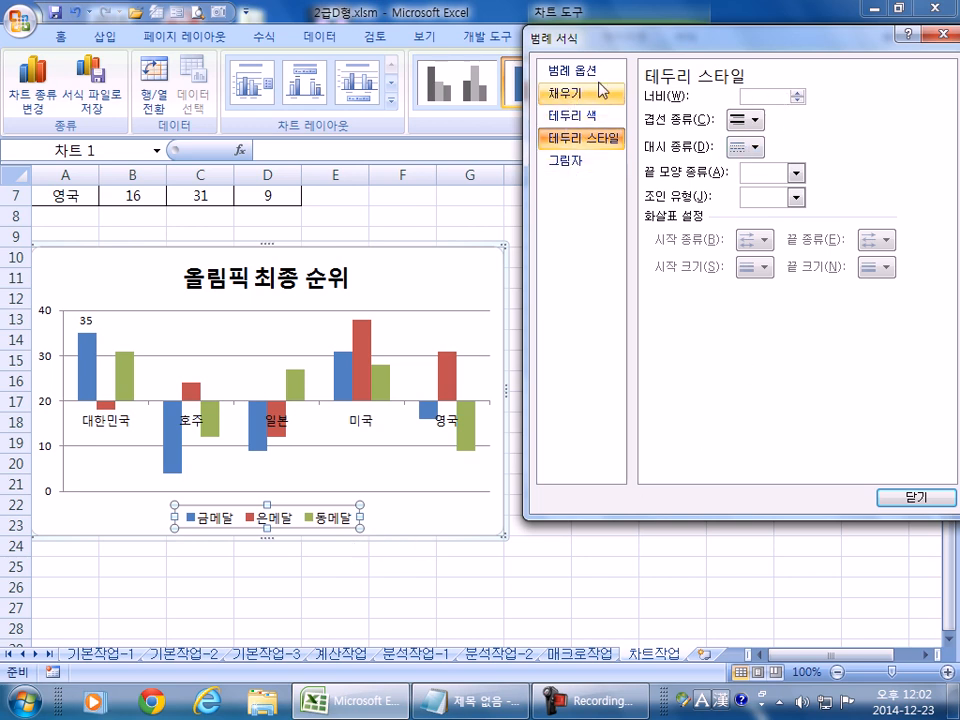
click(945, 33)
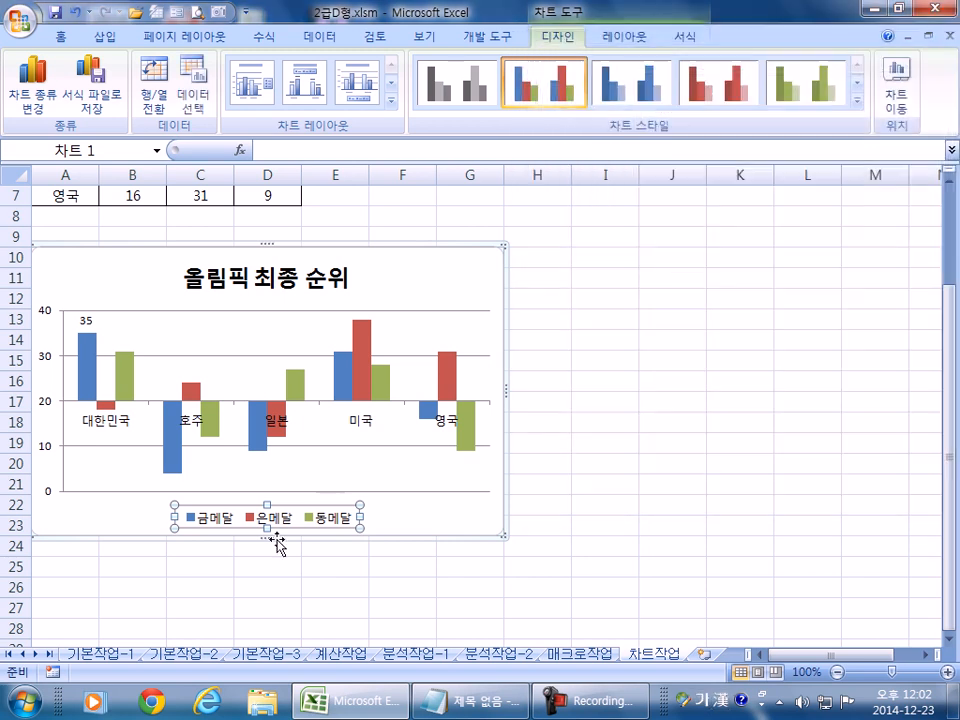
- Apply the white shape style with a blue outline to the chart legend
click(645, 37)
click(683, 38)
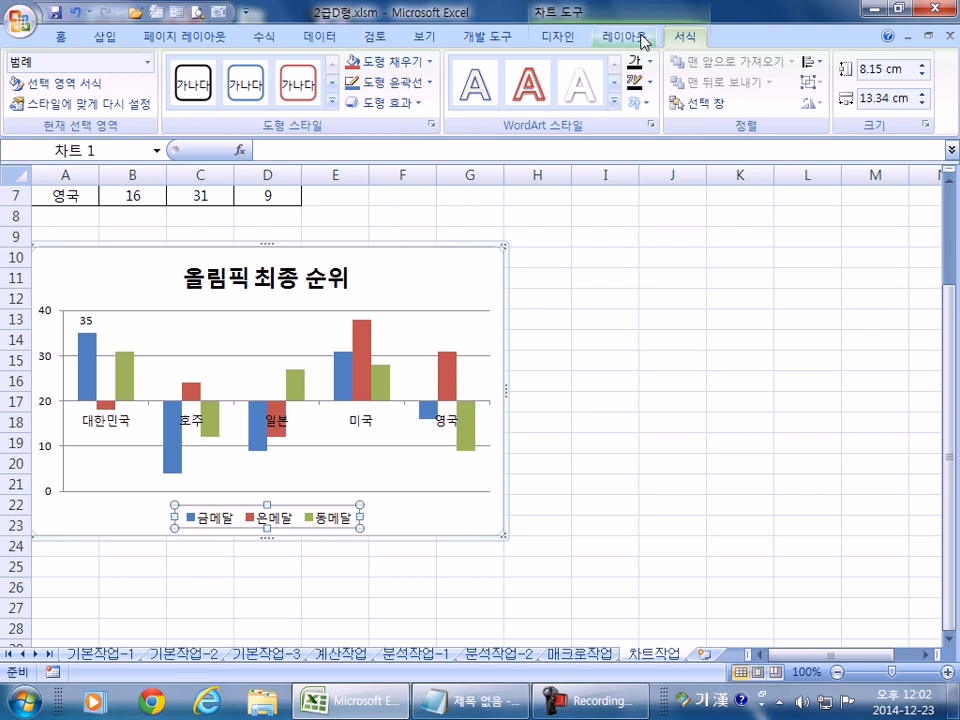
click(334, 103)
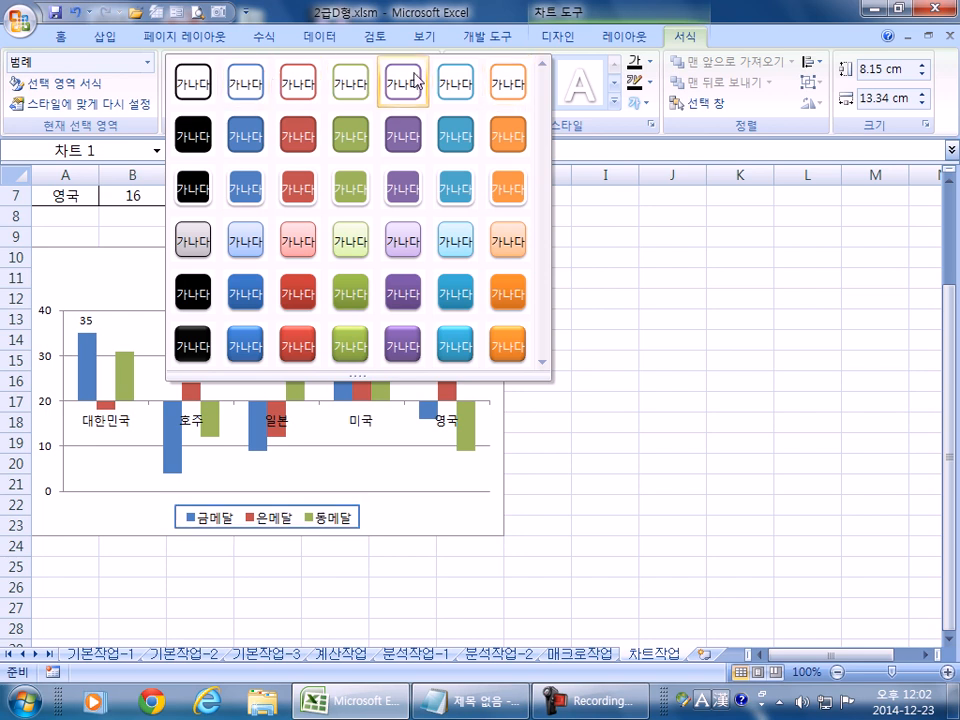
click(246, 88)
click(377, 515)
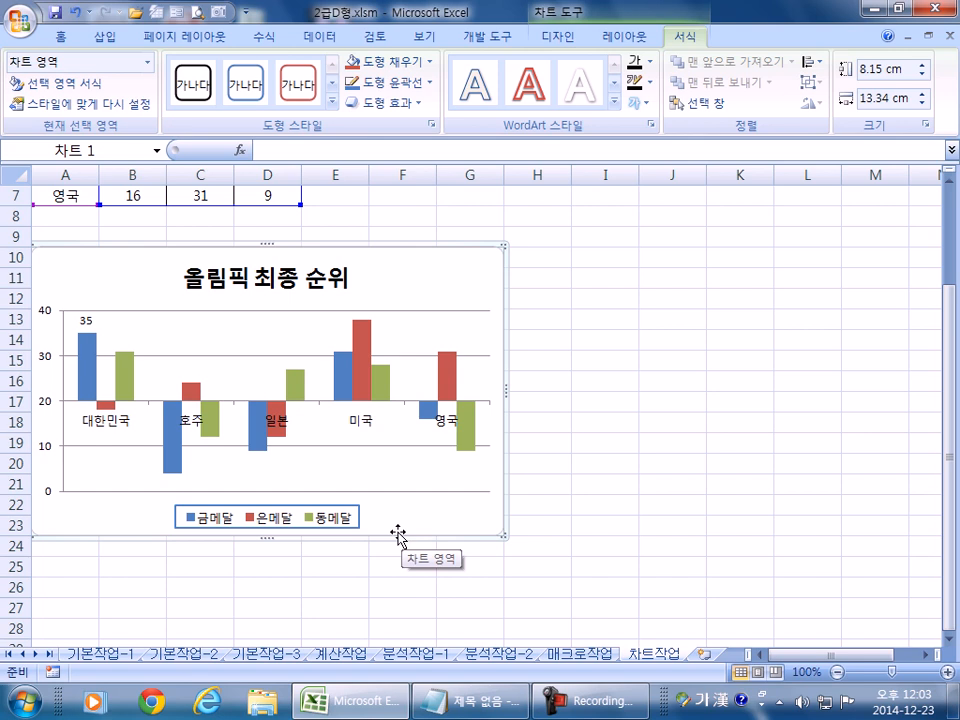
- Review the completed work on the sheets from 기본작업-2 through 매크로작업 and return to the 차트작업 chart
click(165, 654)
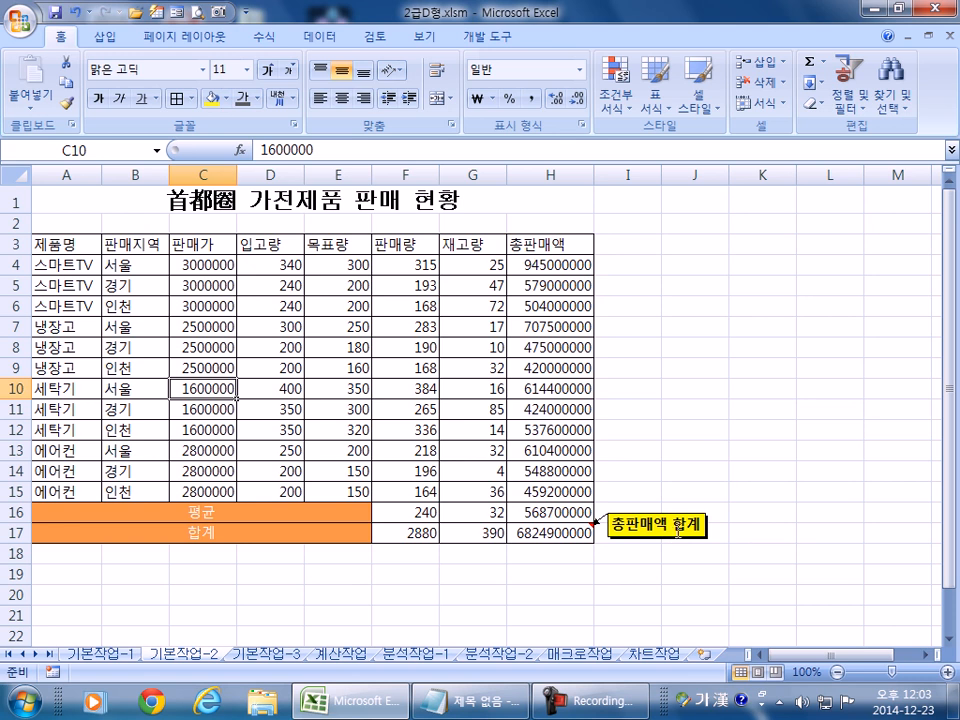
click(267, 654)
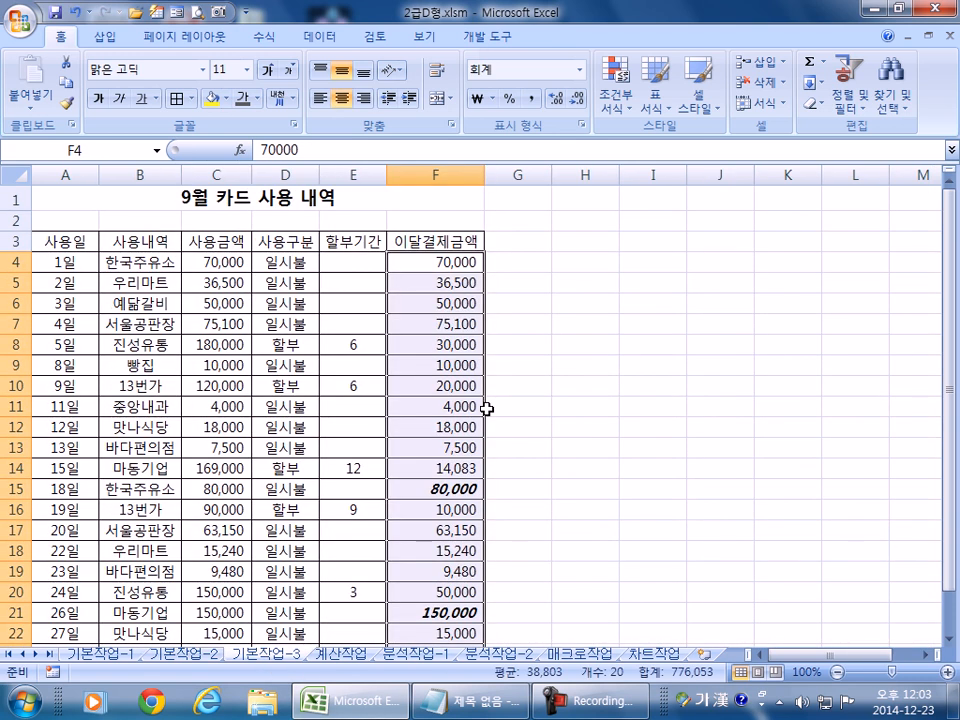
scroll(487, 408, down, 3)
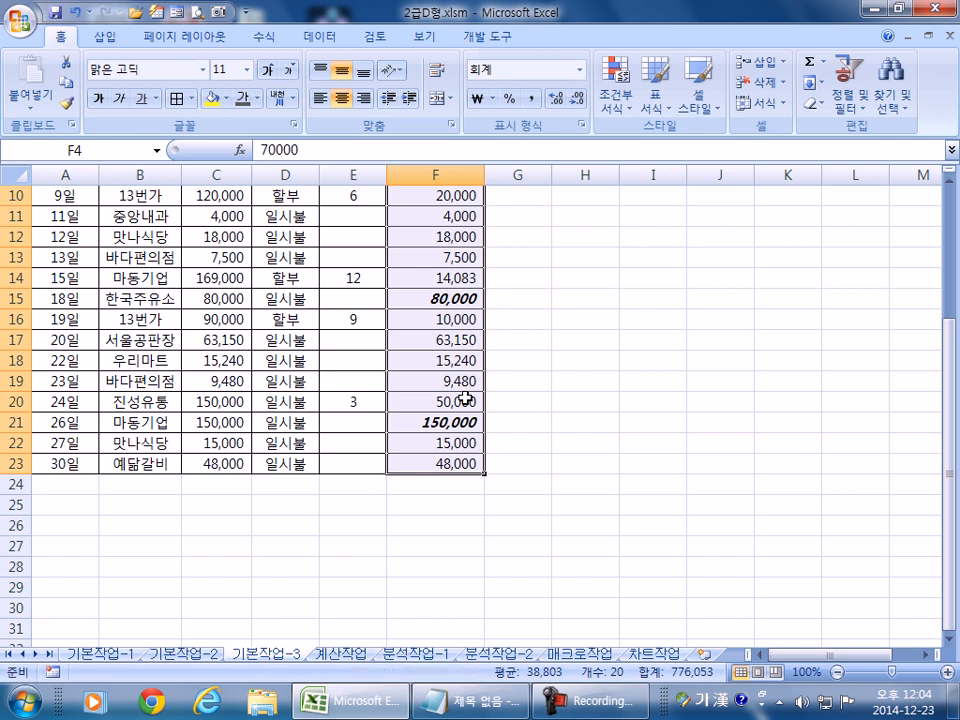
click(320, 655)
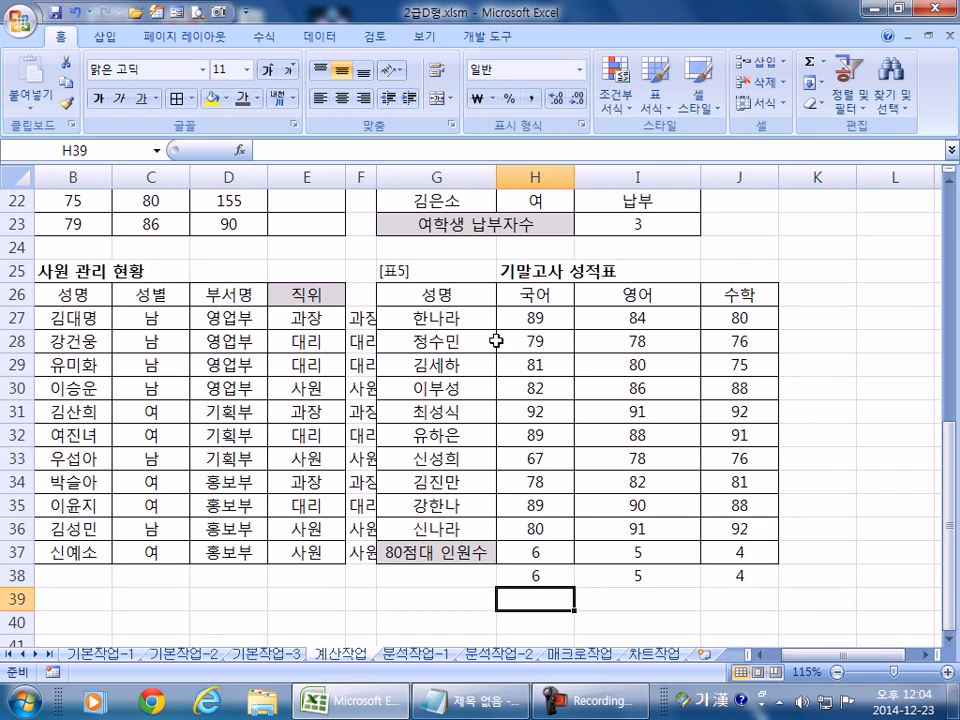
key(ctrl+Page_Down)
key(ctrl+Page_Down)
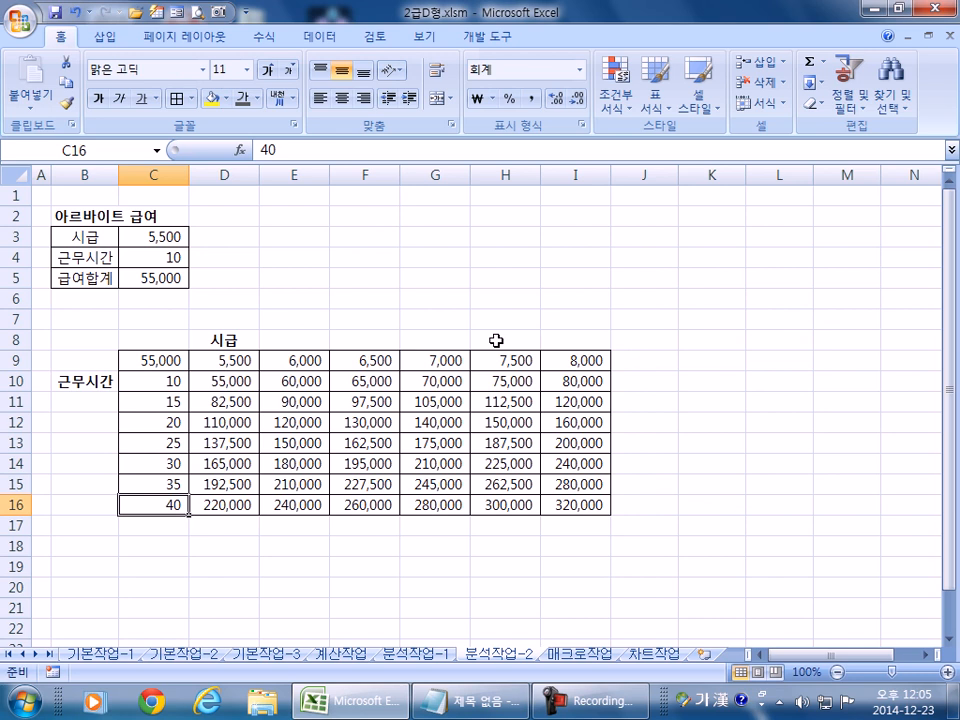
key(ctrl+Page_Down)
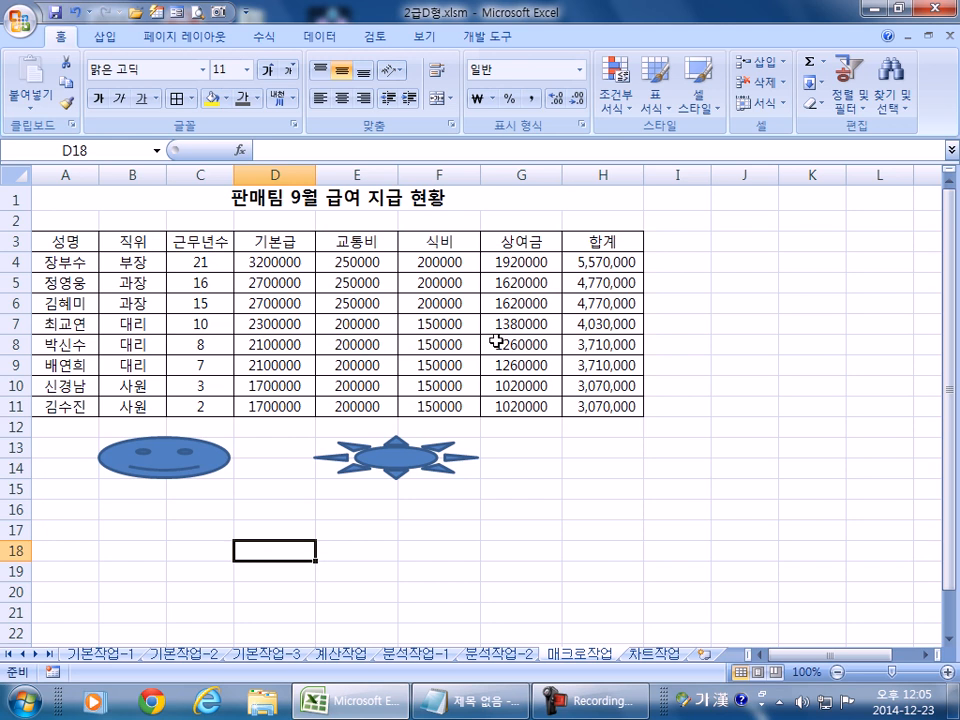
key(ctrl+Page_Down)
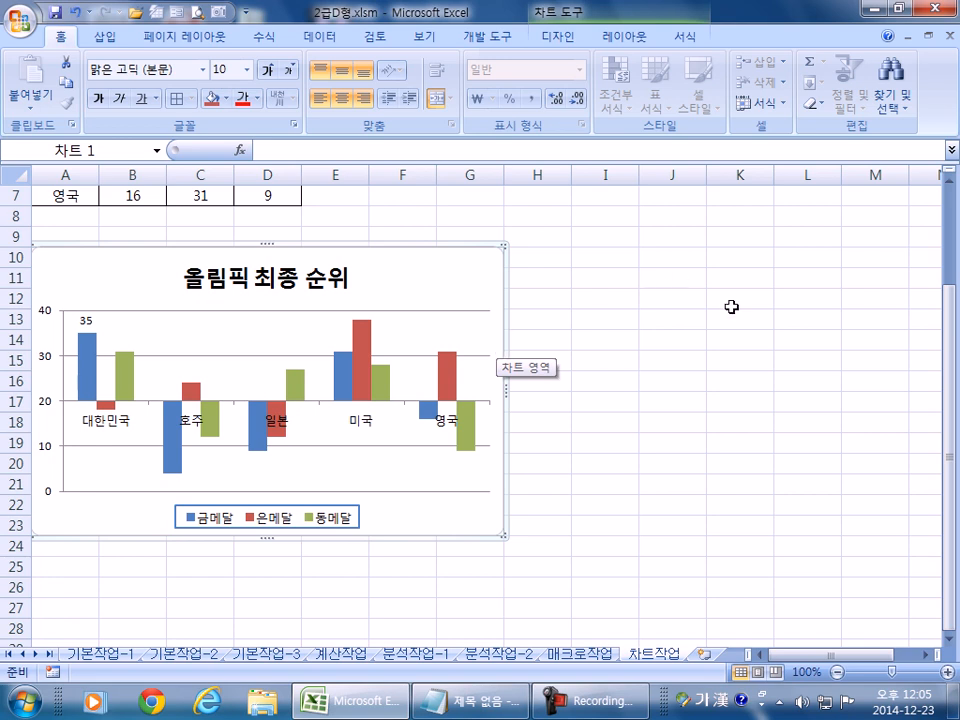
mouse_move(592, 712)
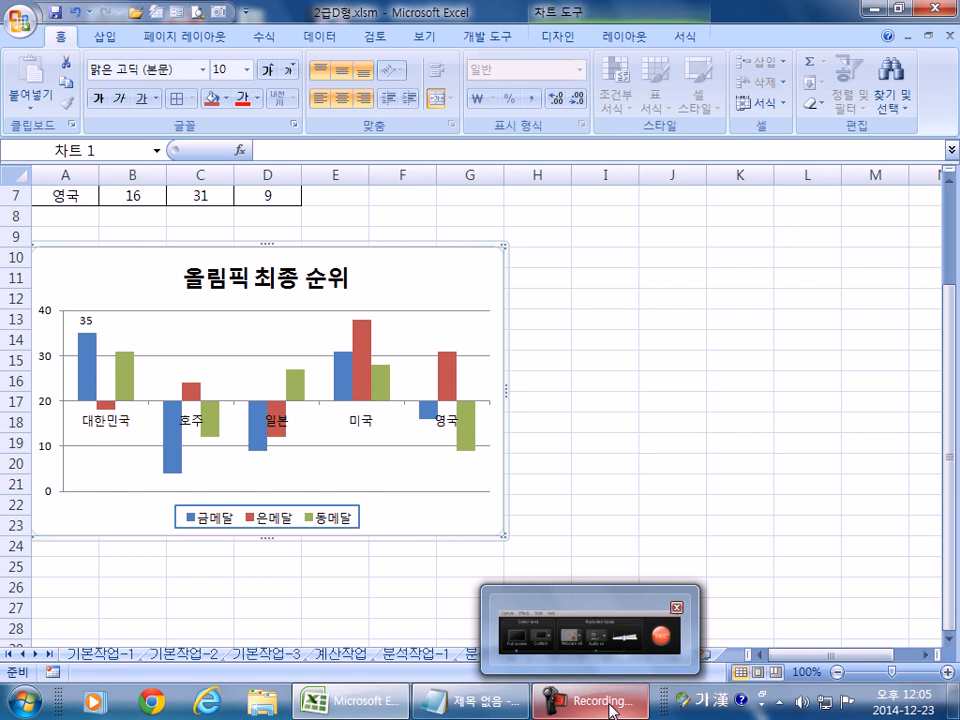
click(612, 711)
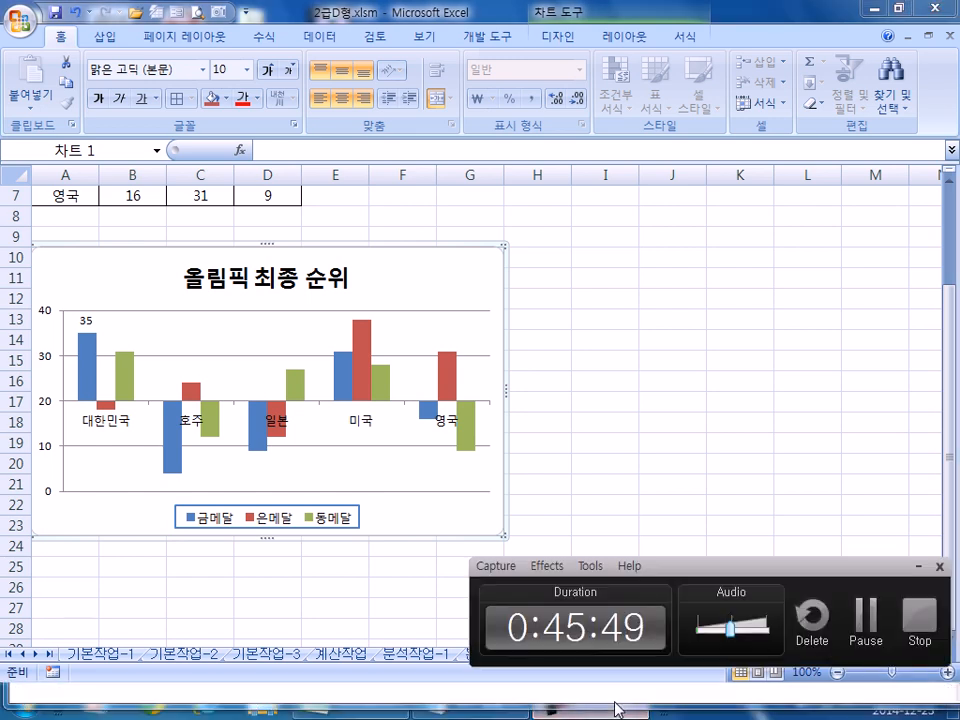